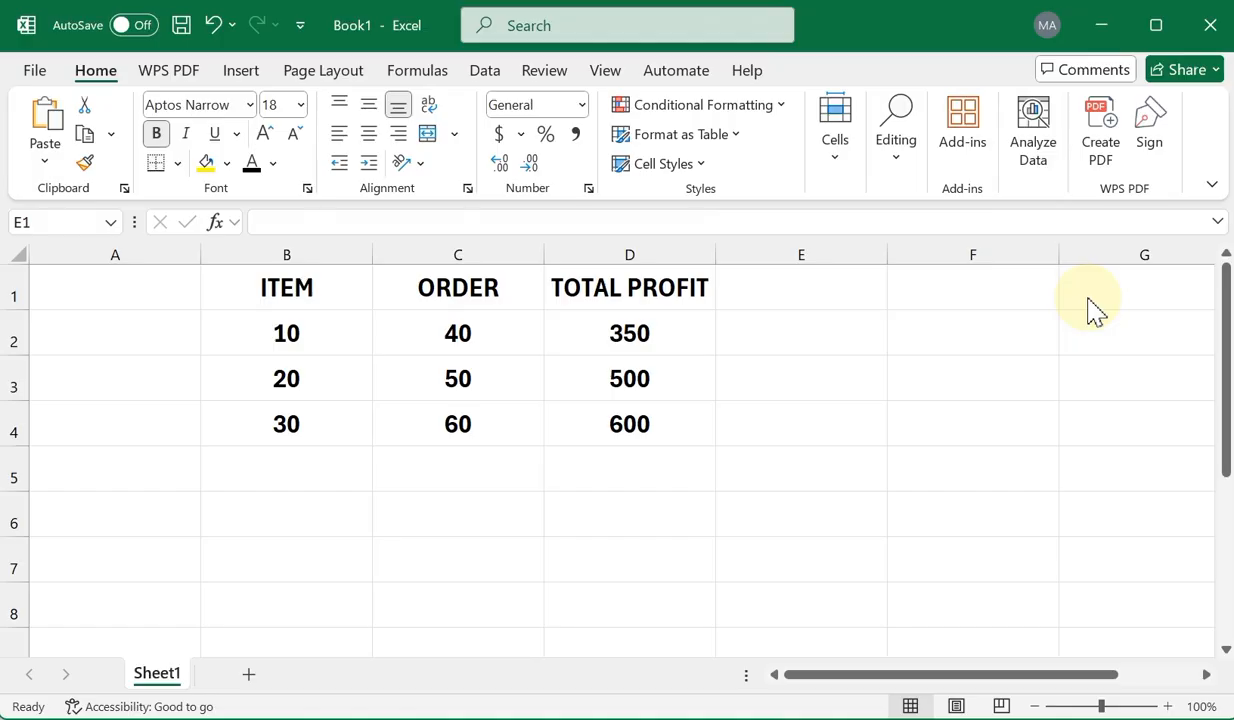
Examine the cell references of E1, A1, B2 and A2, and highlight column A and row 2 to trace the A2 reference
click(50, 231)
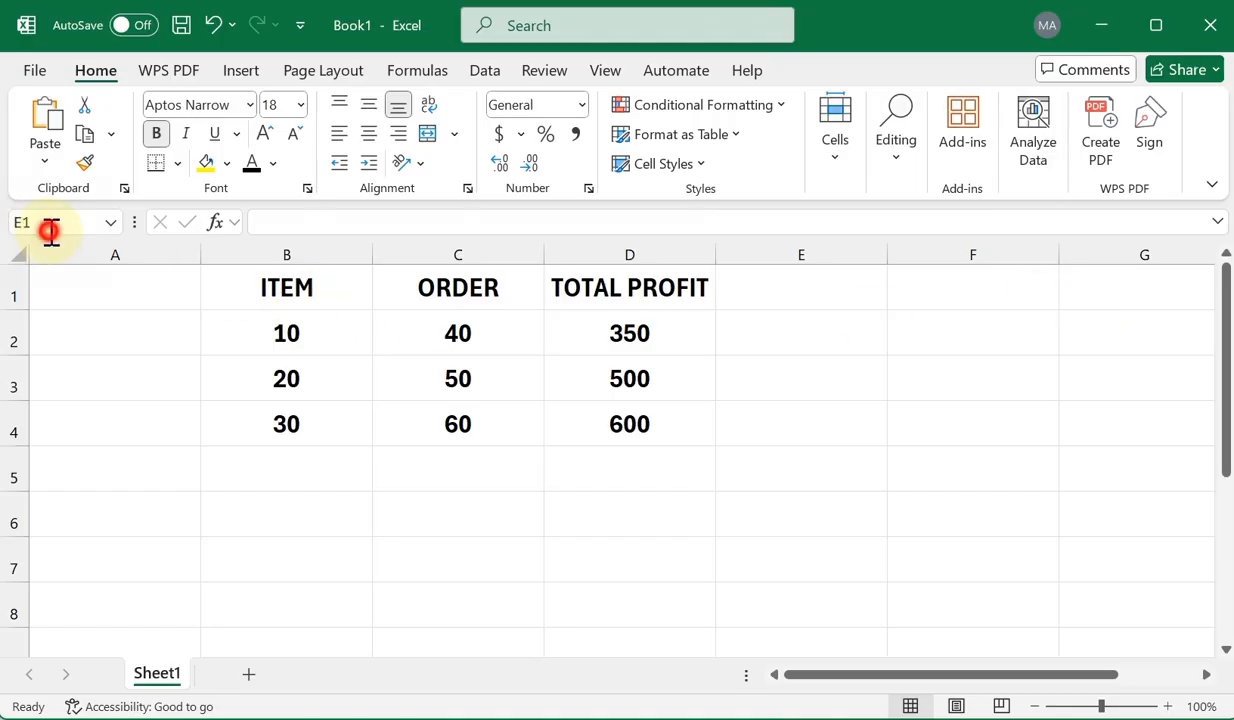
click(48, 229)
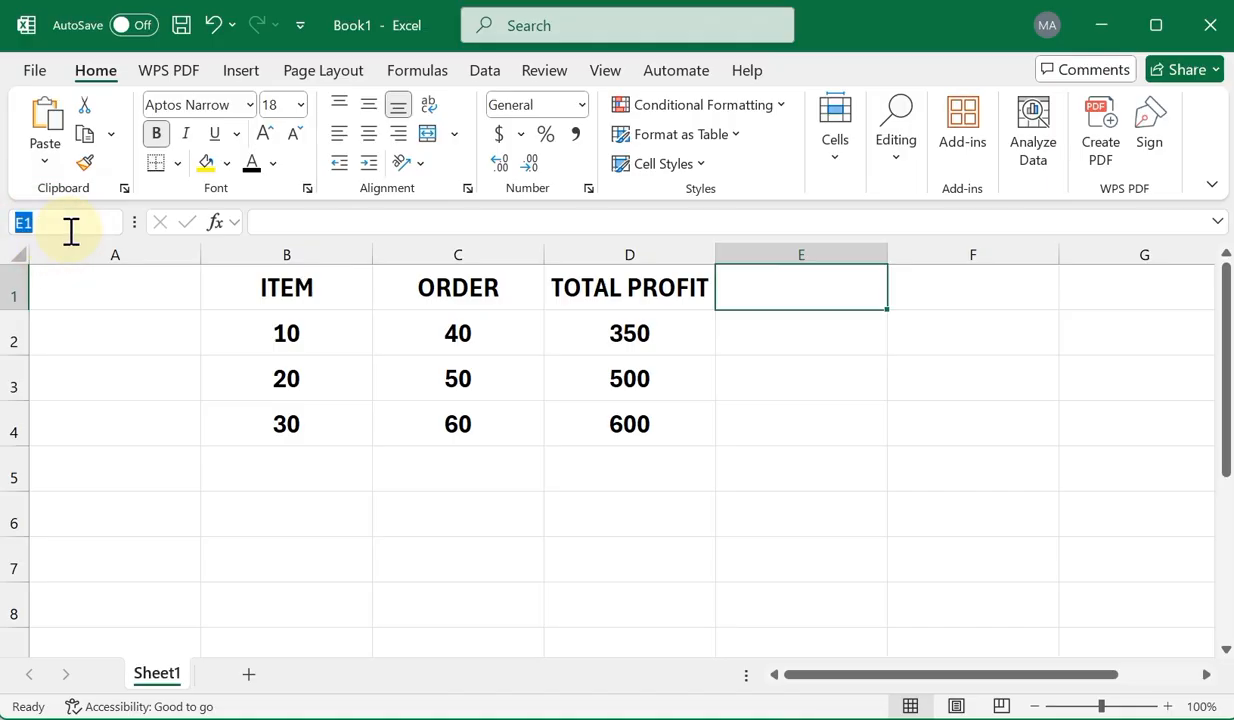
click(172, 290)
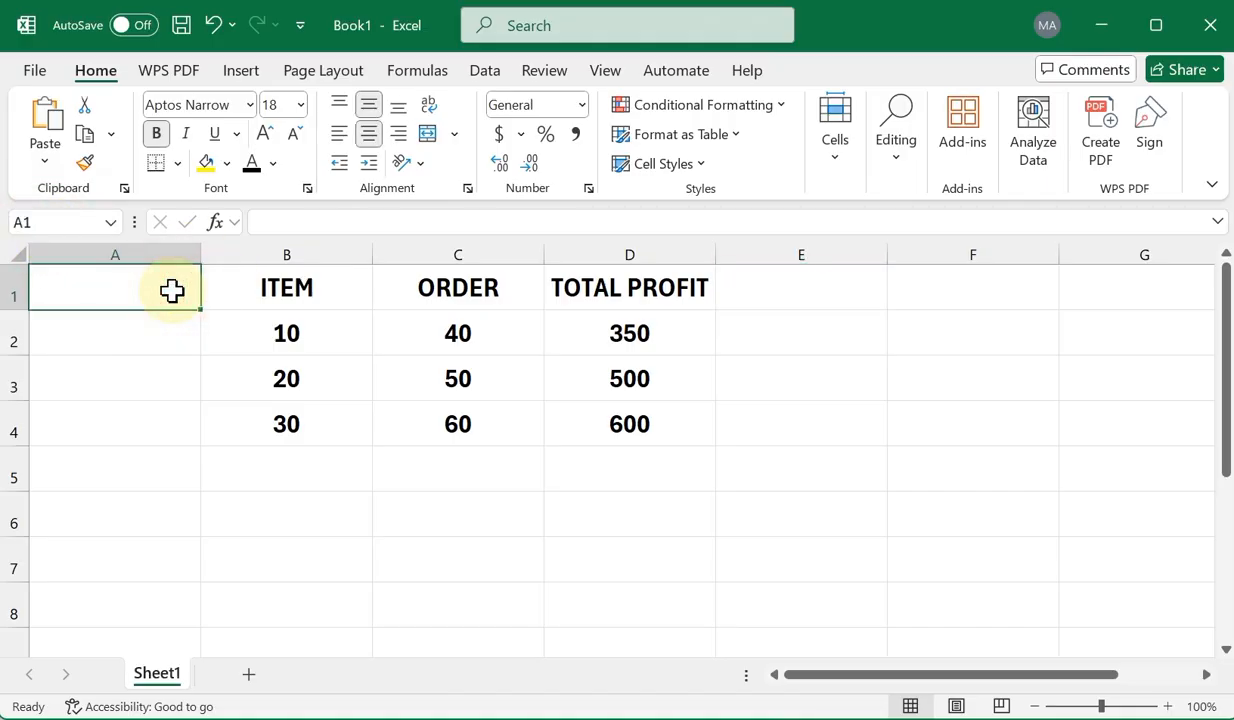
click(39, 222)
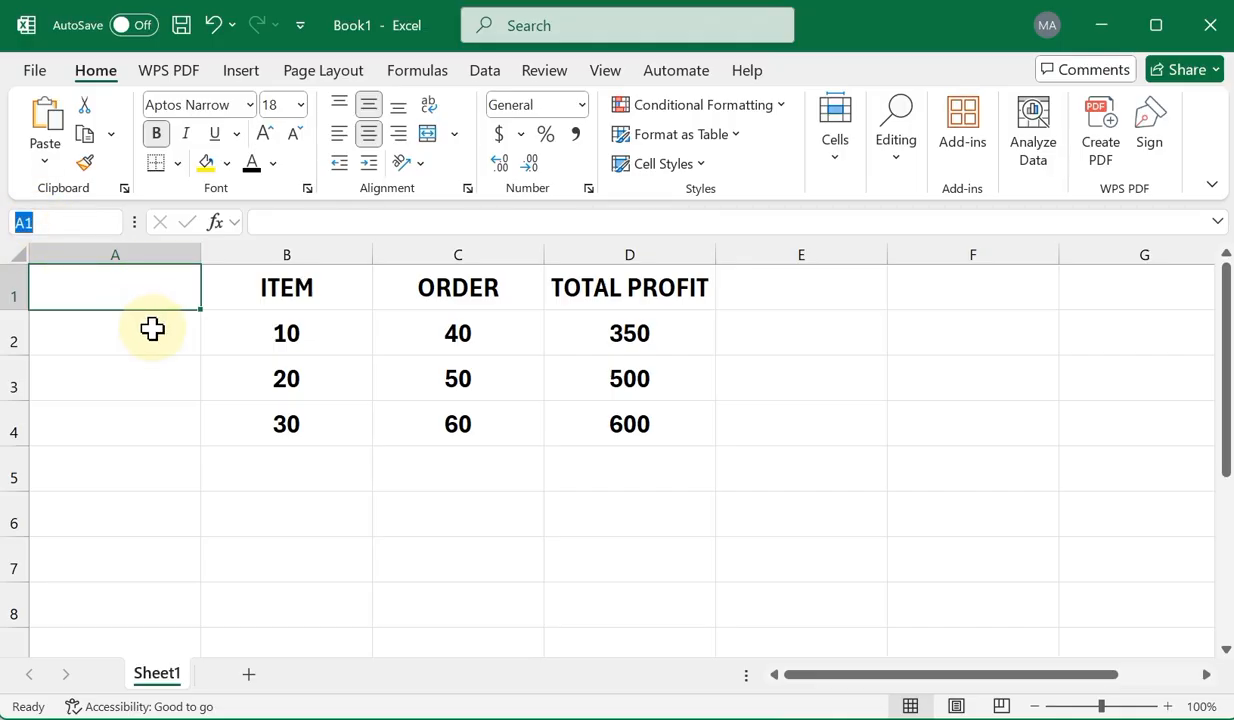
click(256, 333)
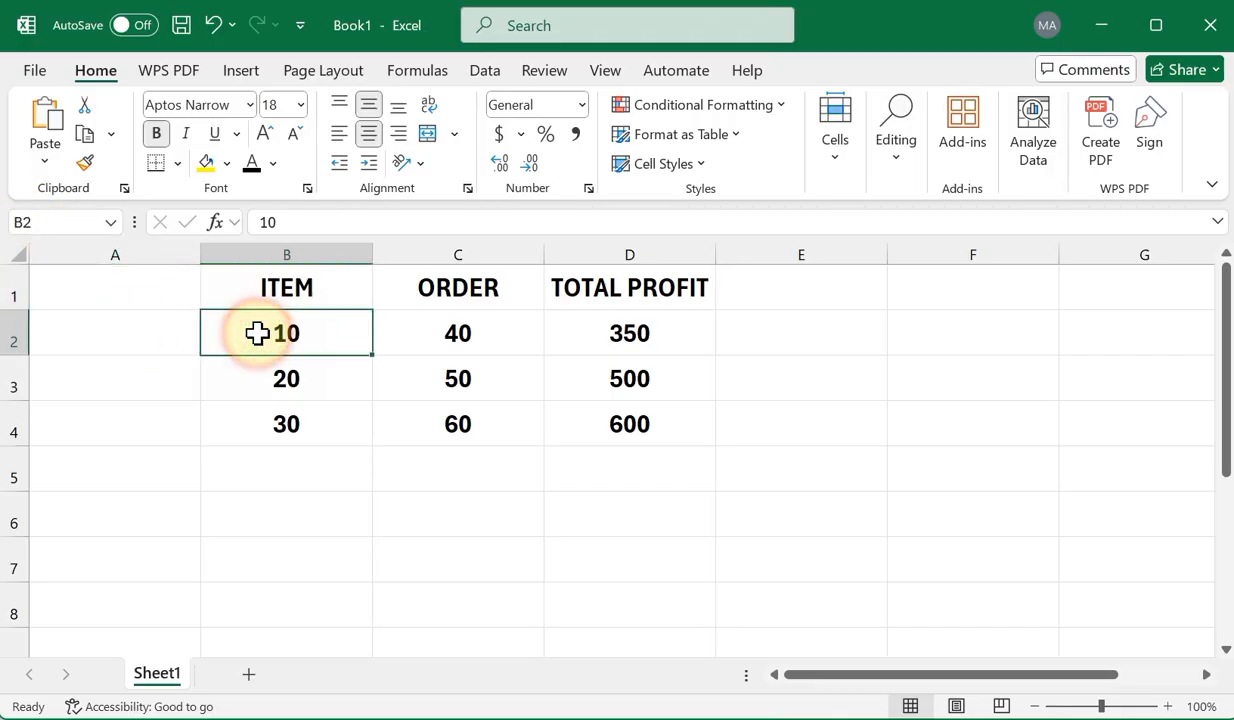
click(64, 220)
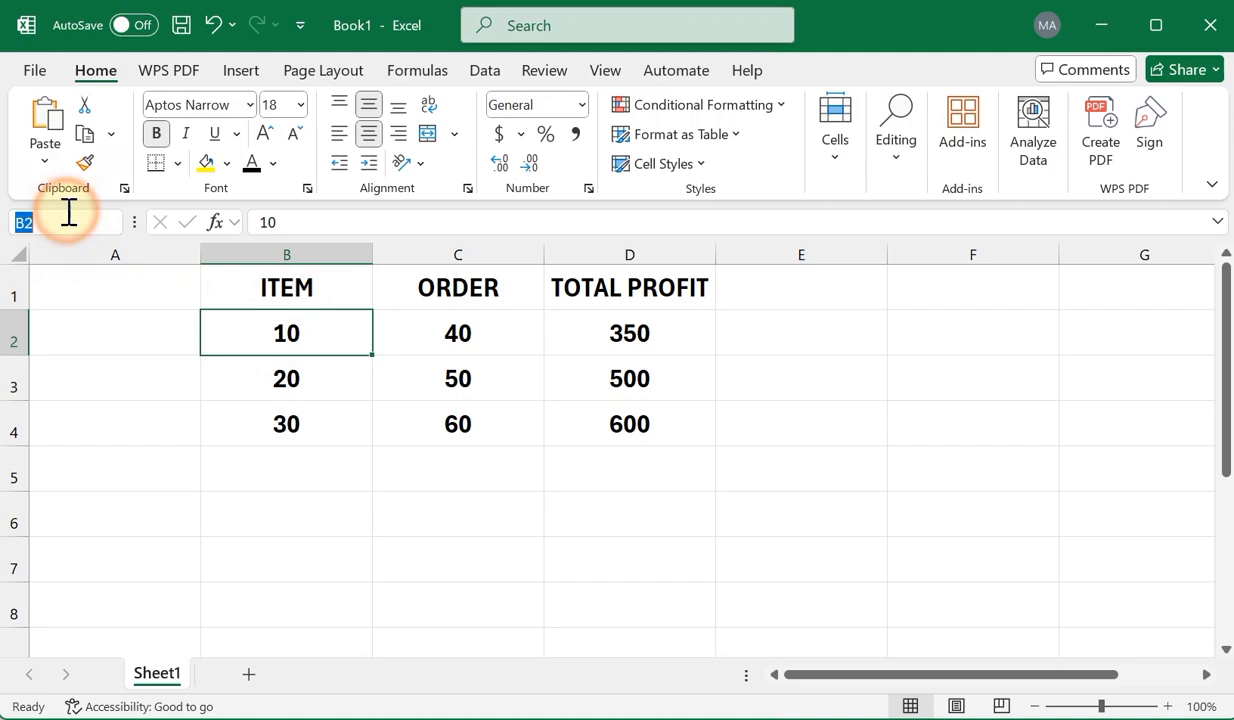
click(135, 283)
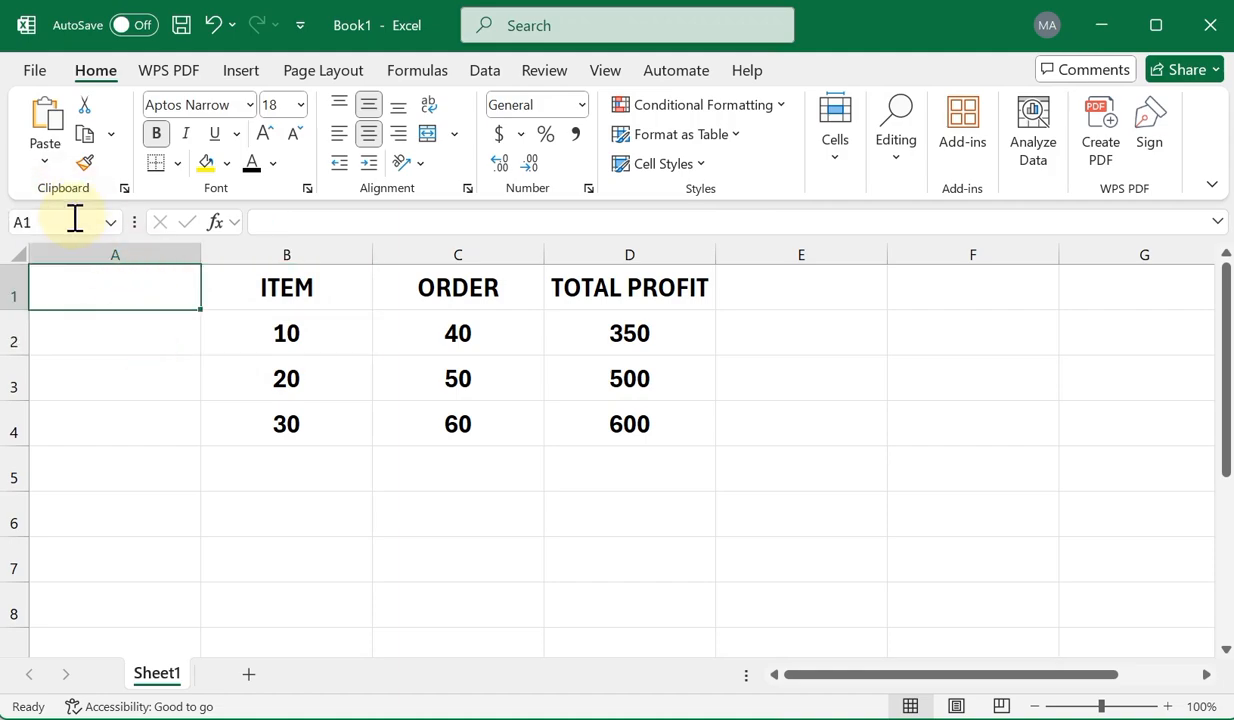
click(124, 336)
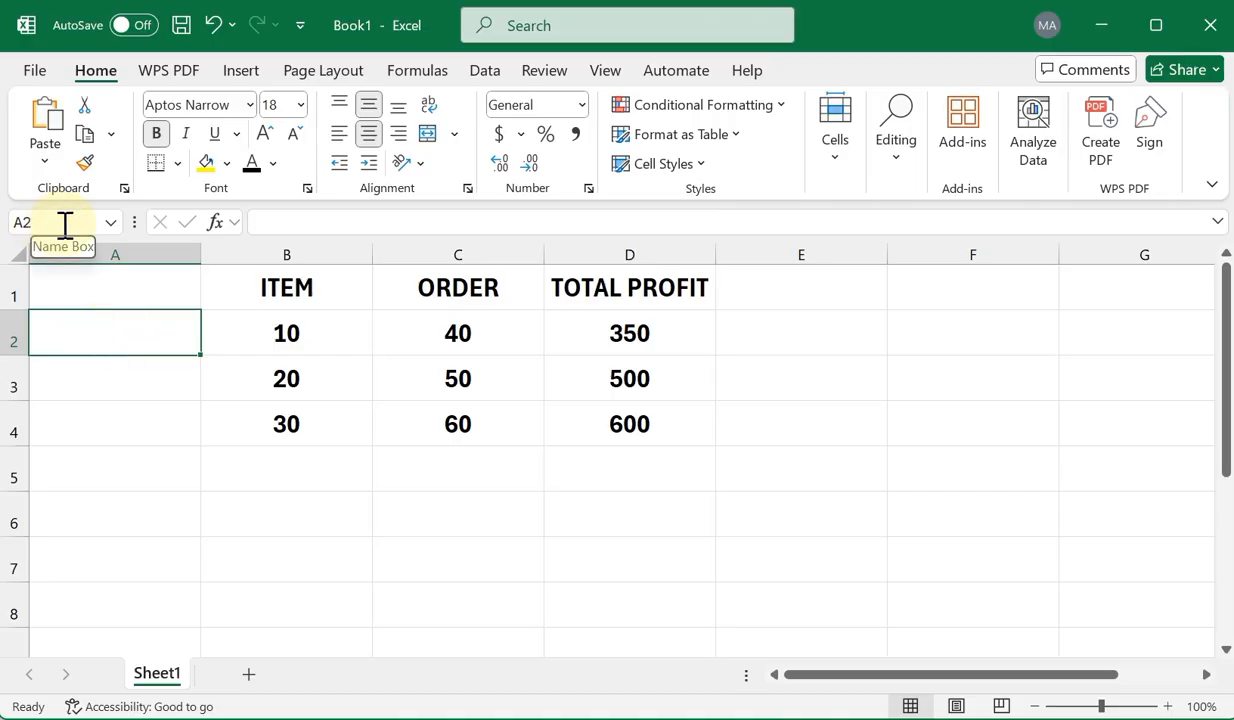
click(162, 248)
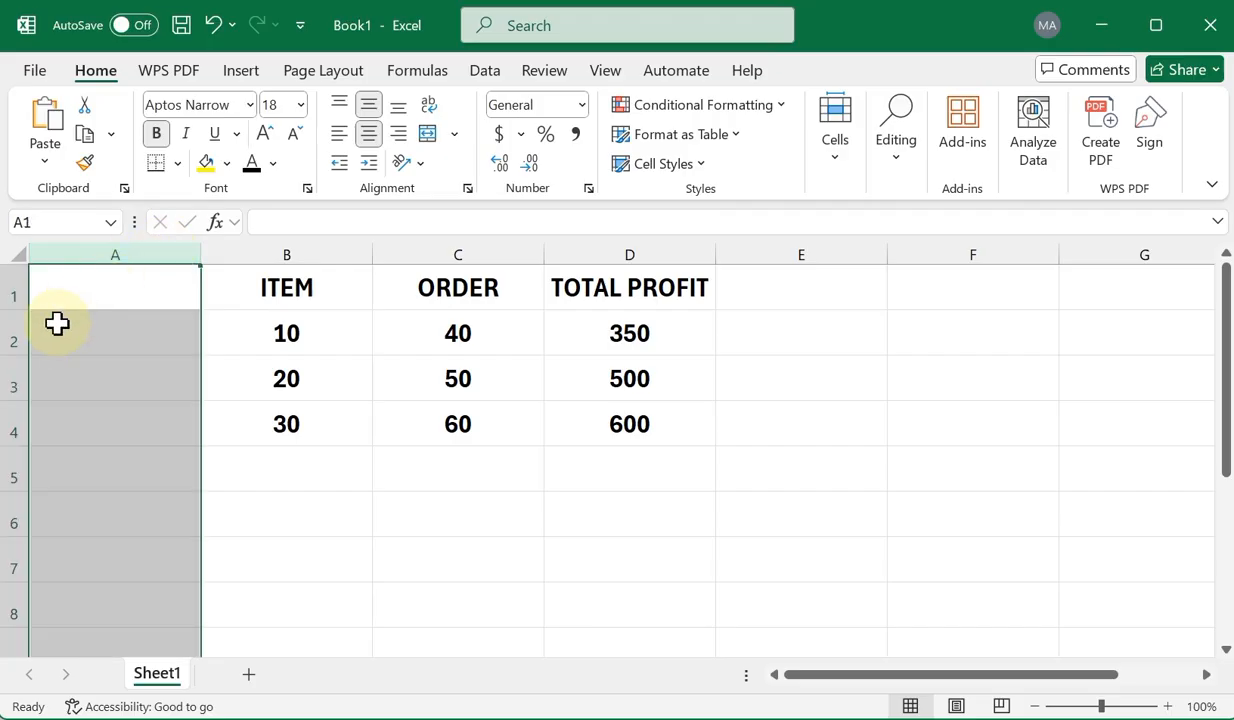
click(12, 339)
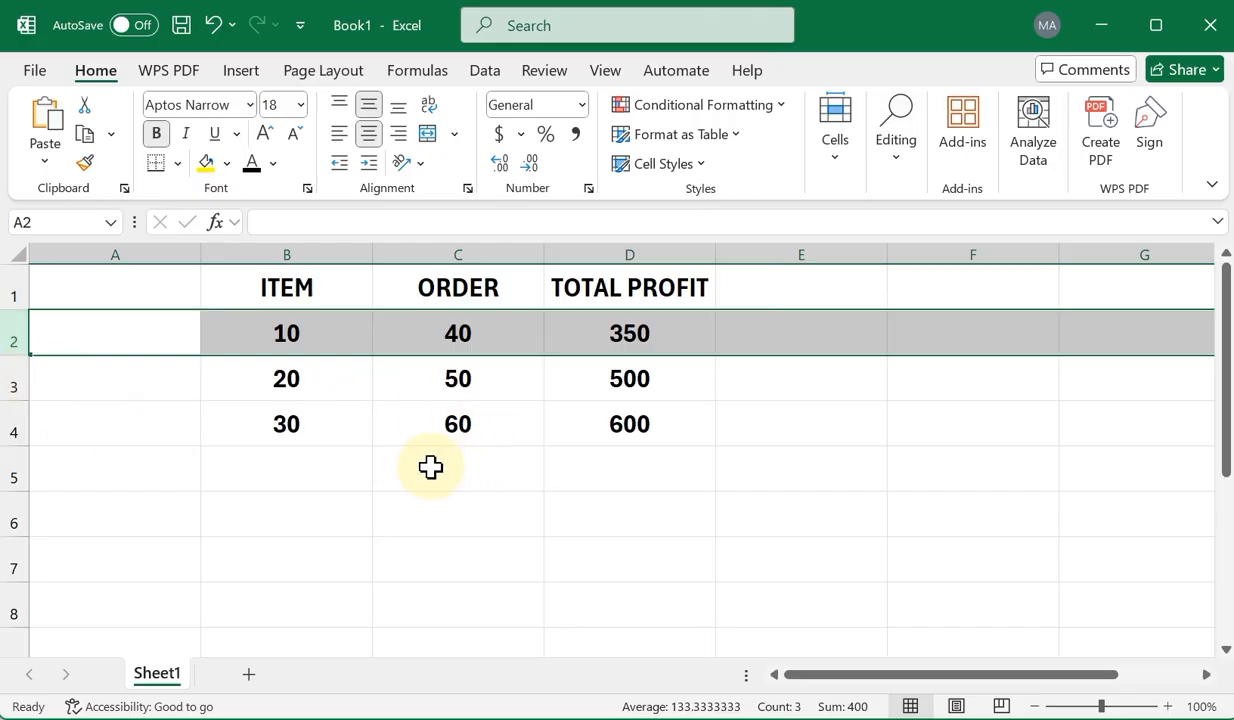
Examine the references of cells B1 and C5 by highlighting the column and row that each one belongs to
click(321, 290)
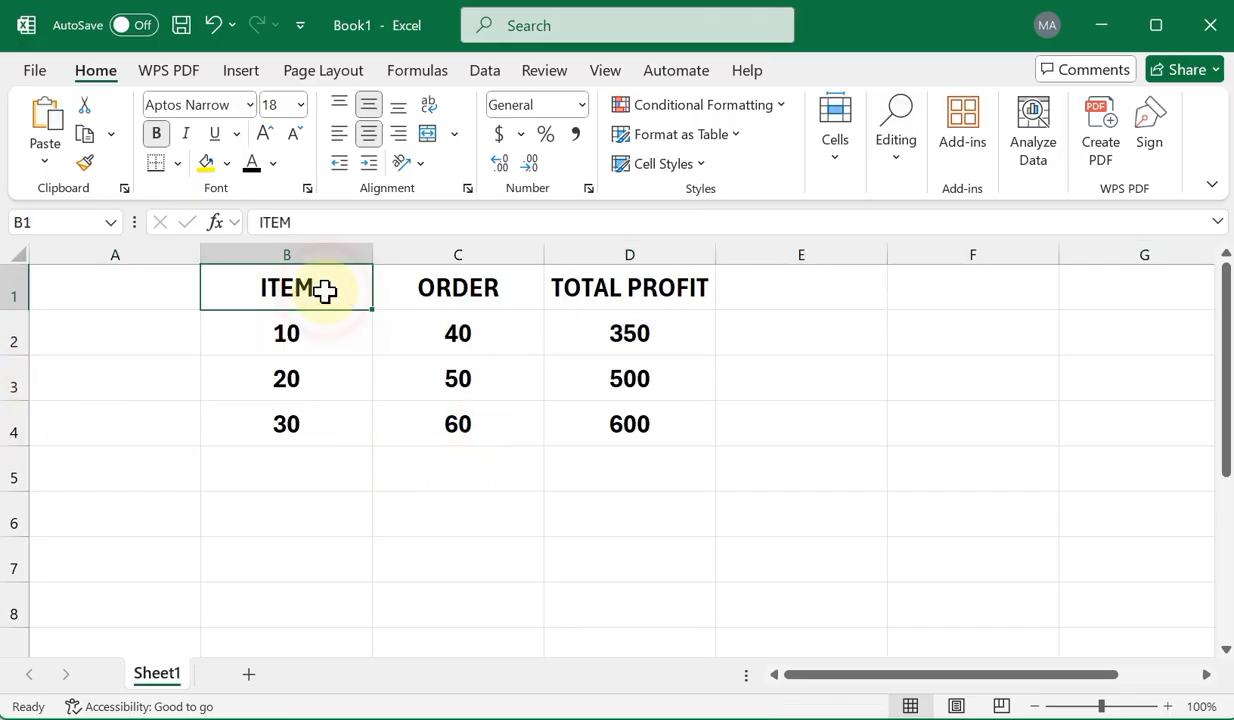
click(54, 222)
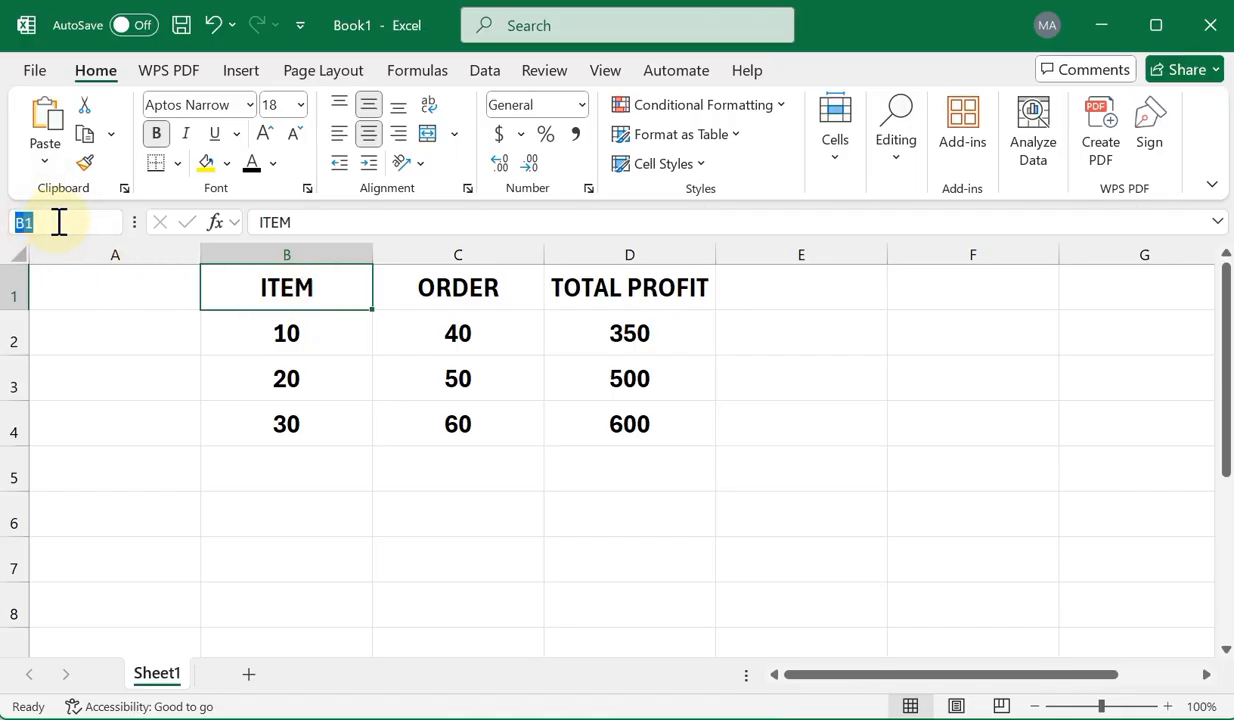
click(54, 222)
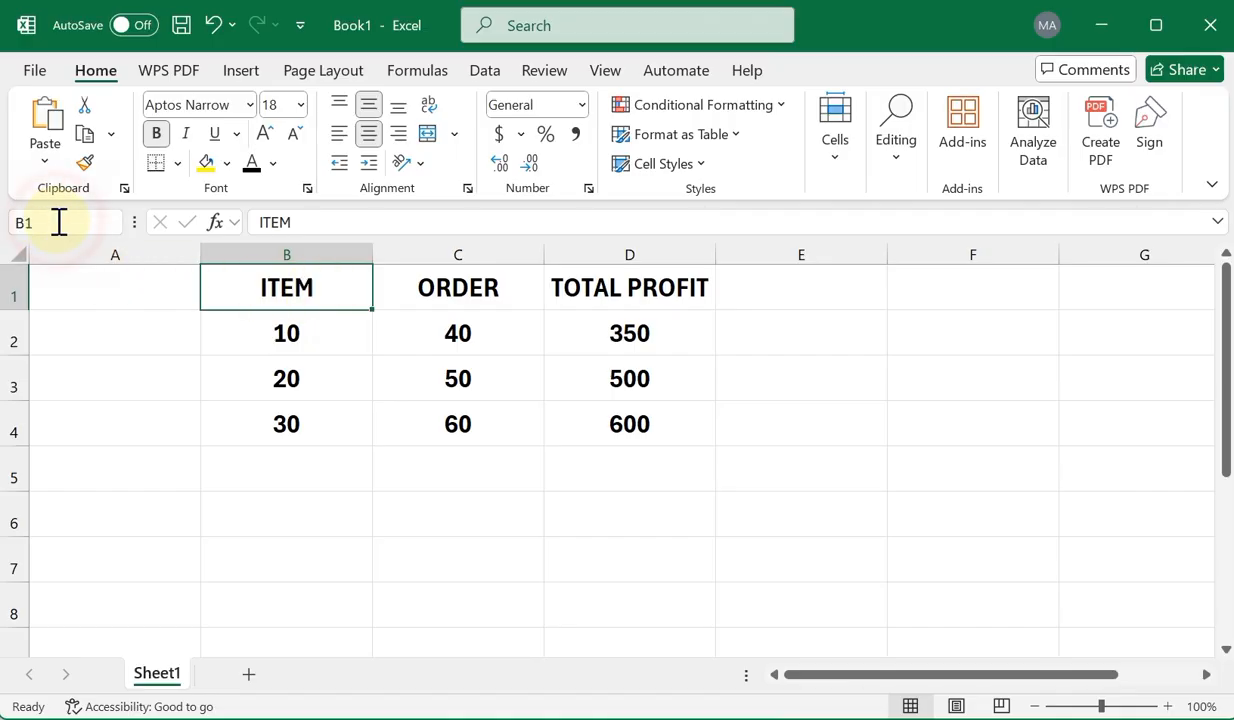
click(247, 240)
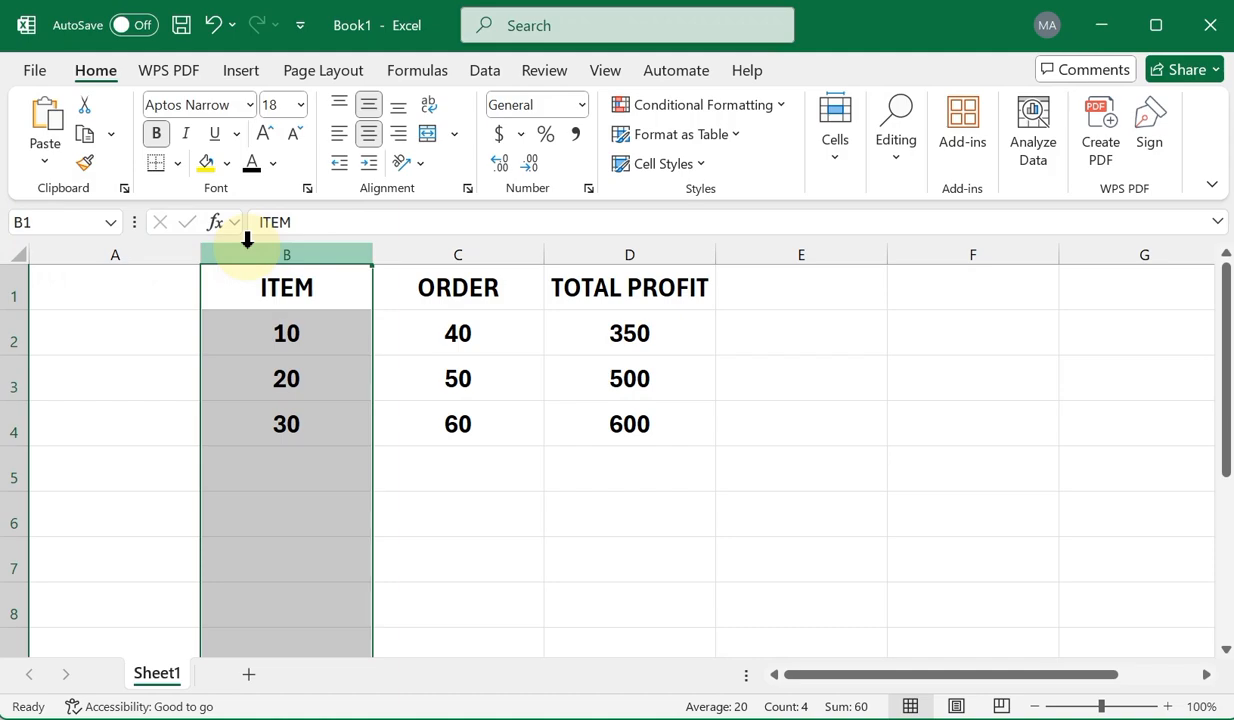
click(8, 295)
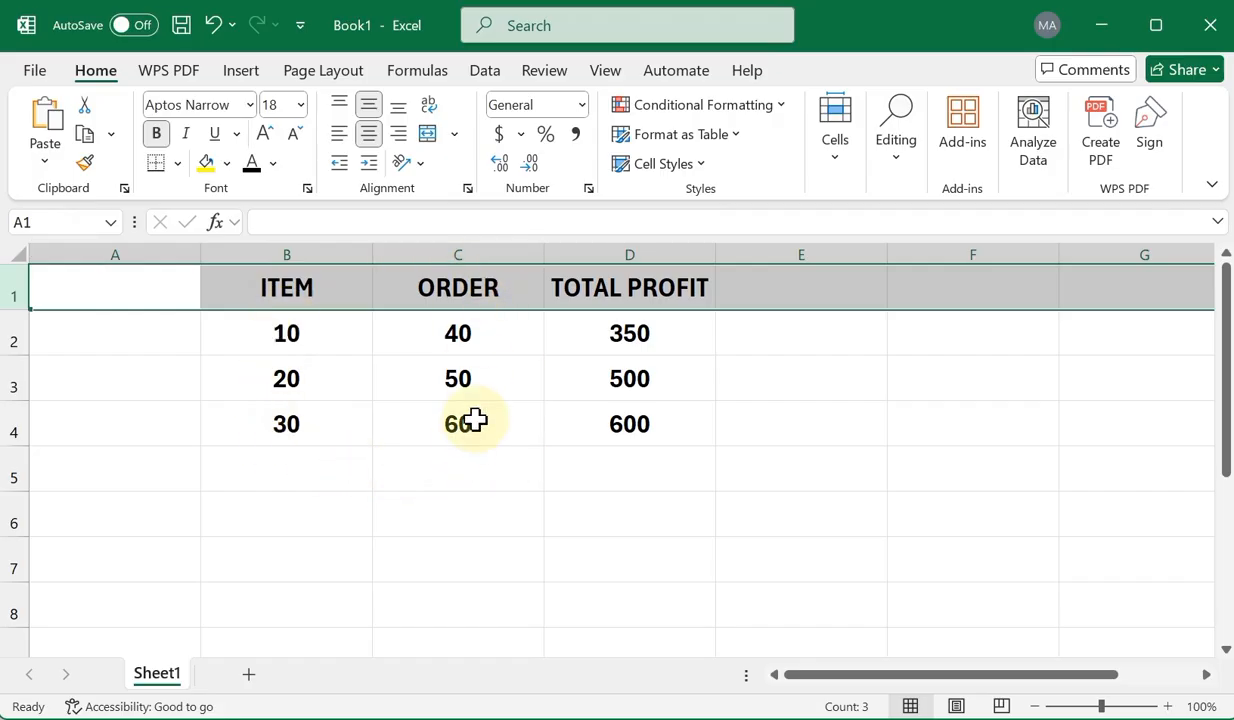
click(454, 466)
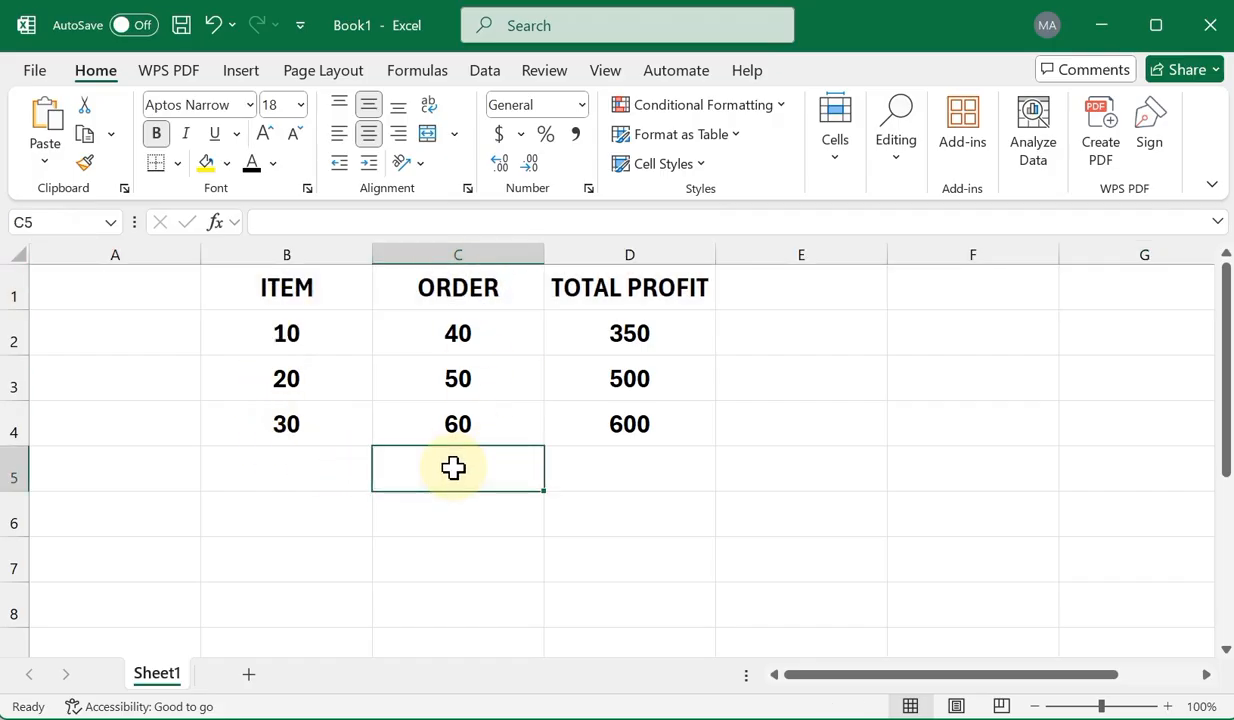
click(509, 252)
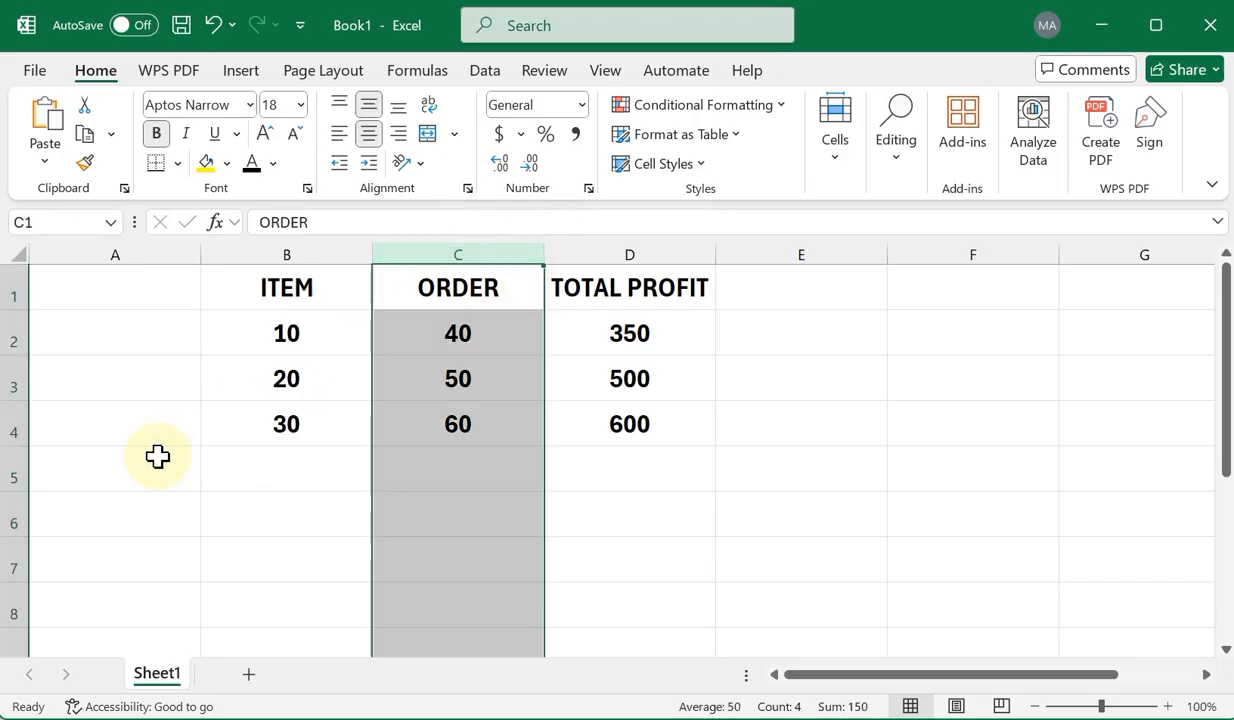
click(6, 476)
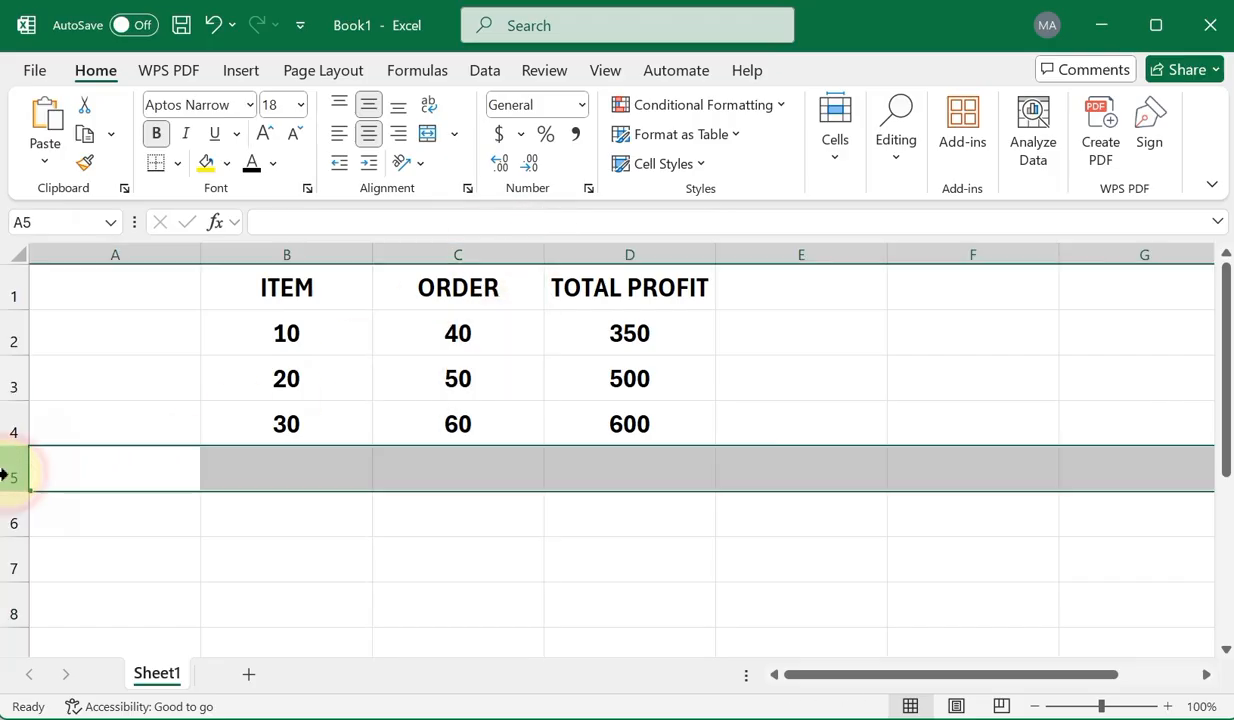
click(429, 463)
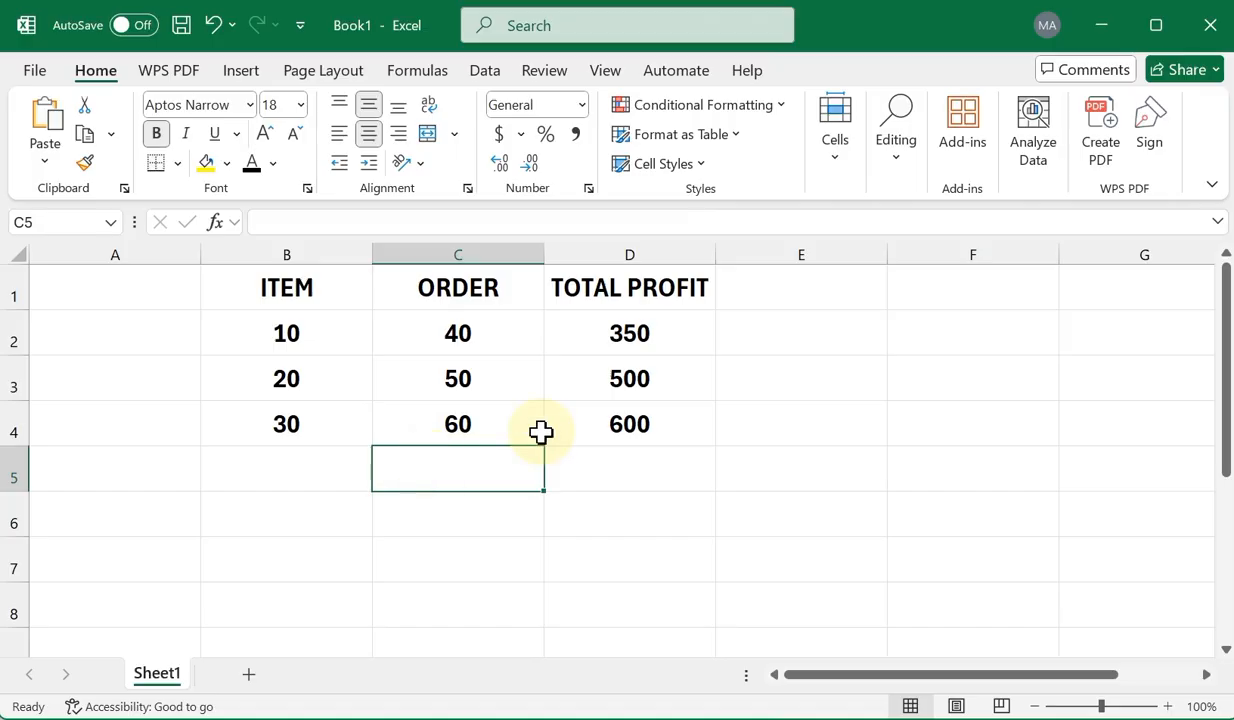
click(1111, 1)
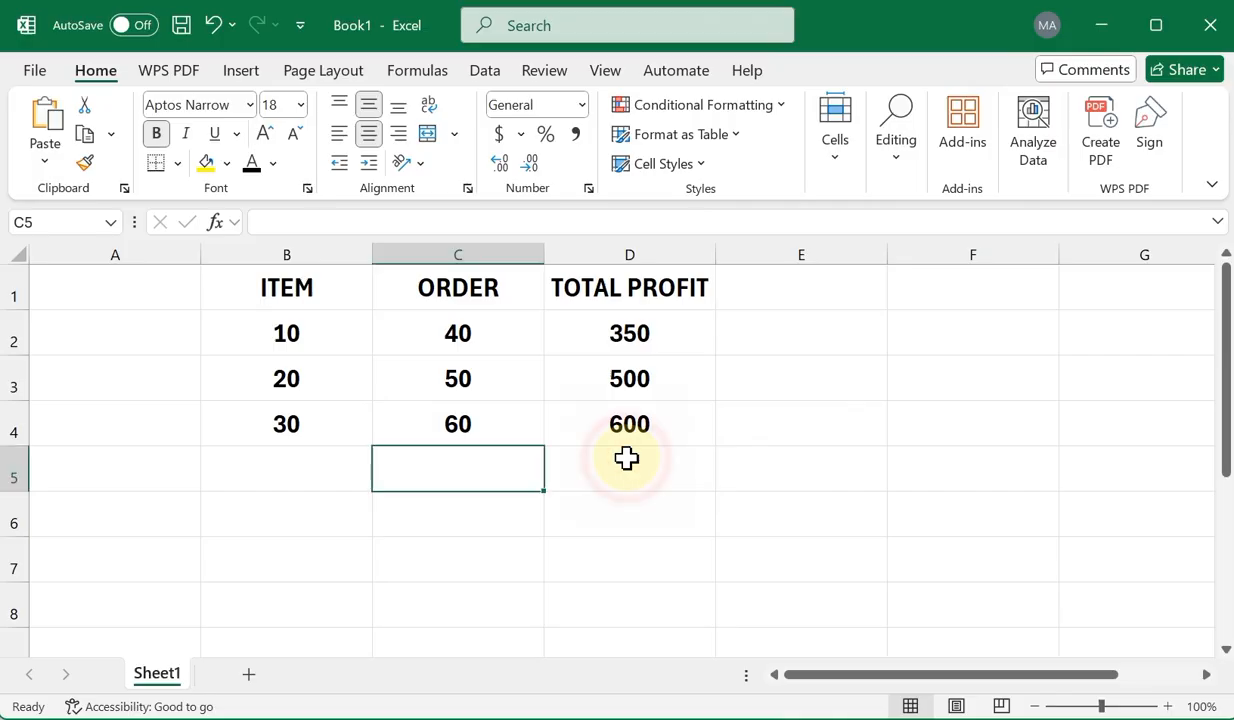
Enter the formula =B2+B3 in cell D5 to add the first two ITEM values
click(596, 468)
text(=)
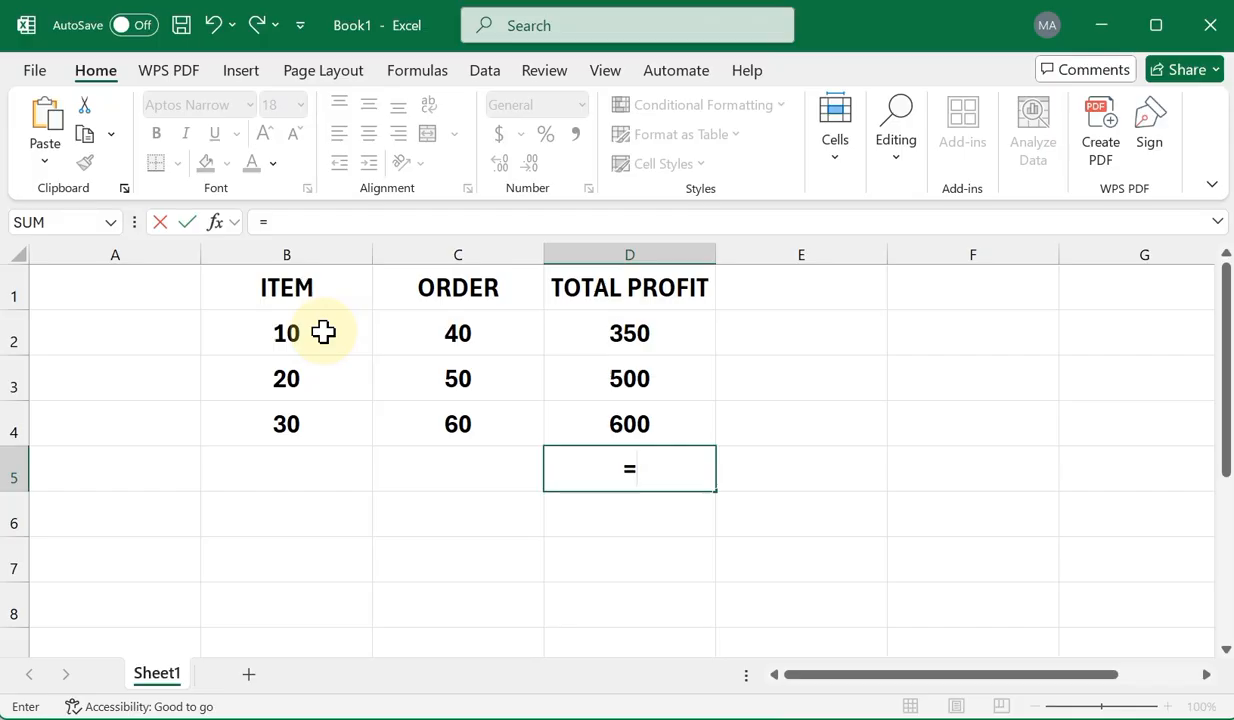
click(336, 250)
click(10, 340)
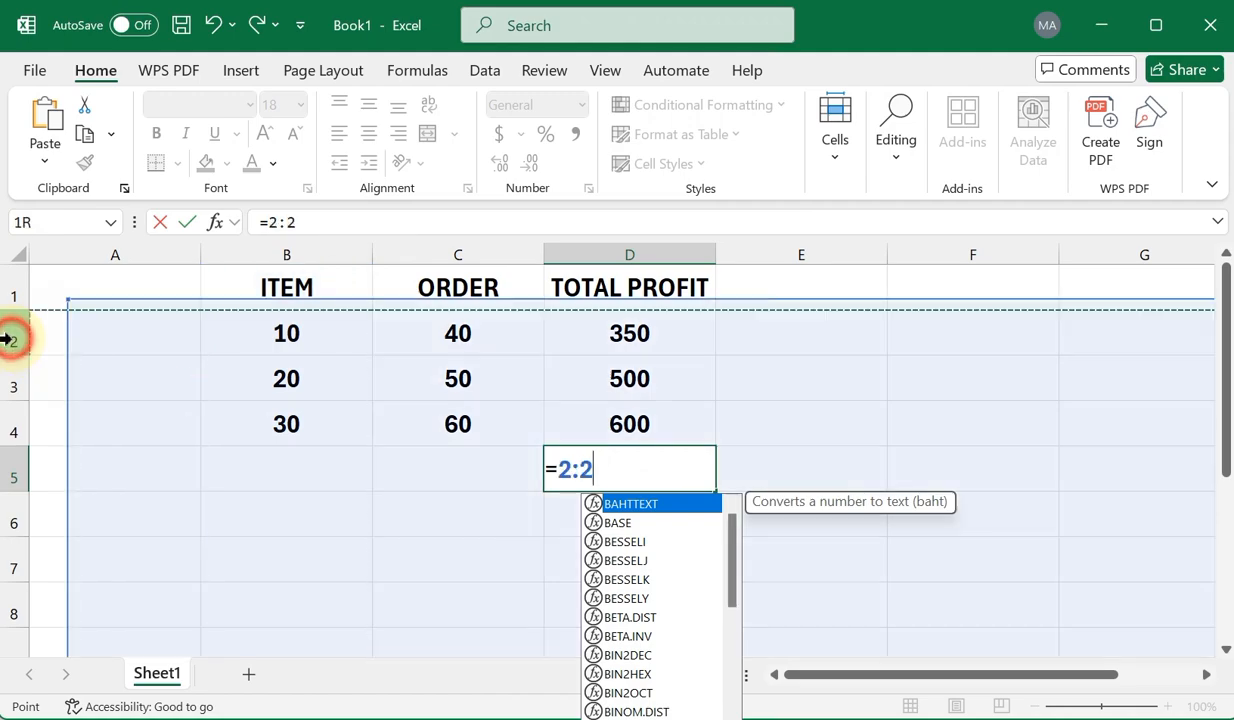
click(340, 339)
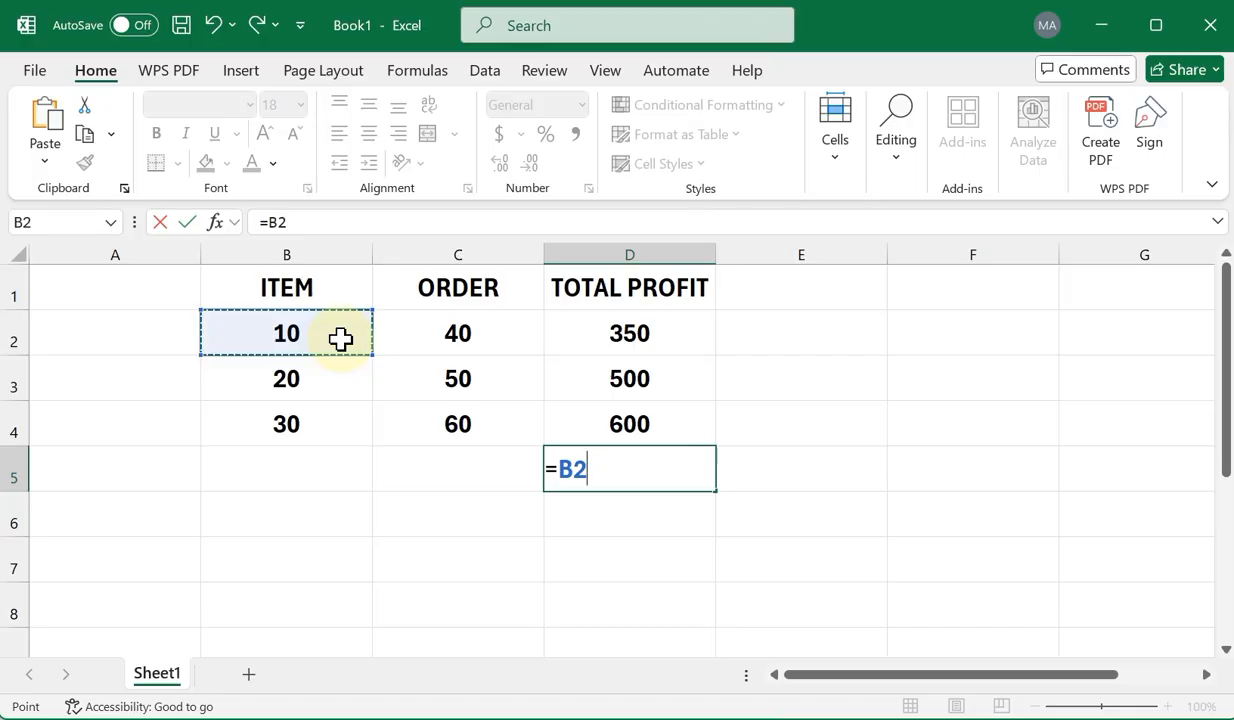
text(+)
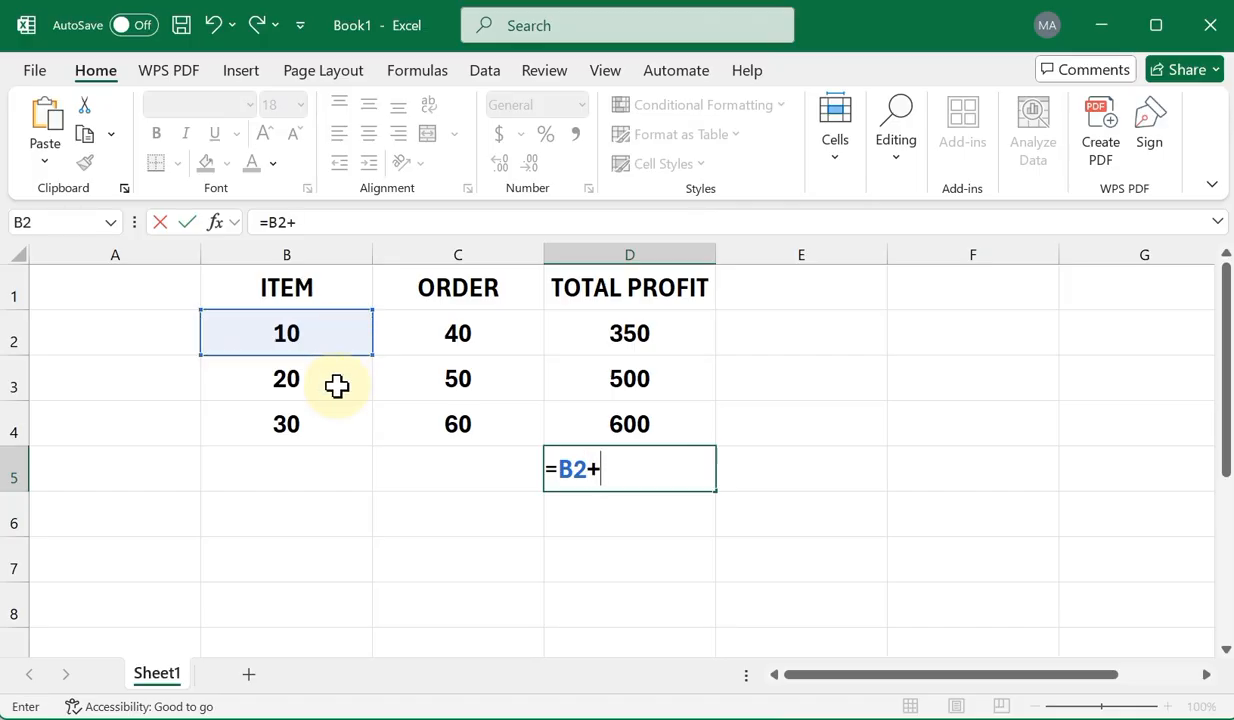
click(336, 386)
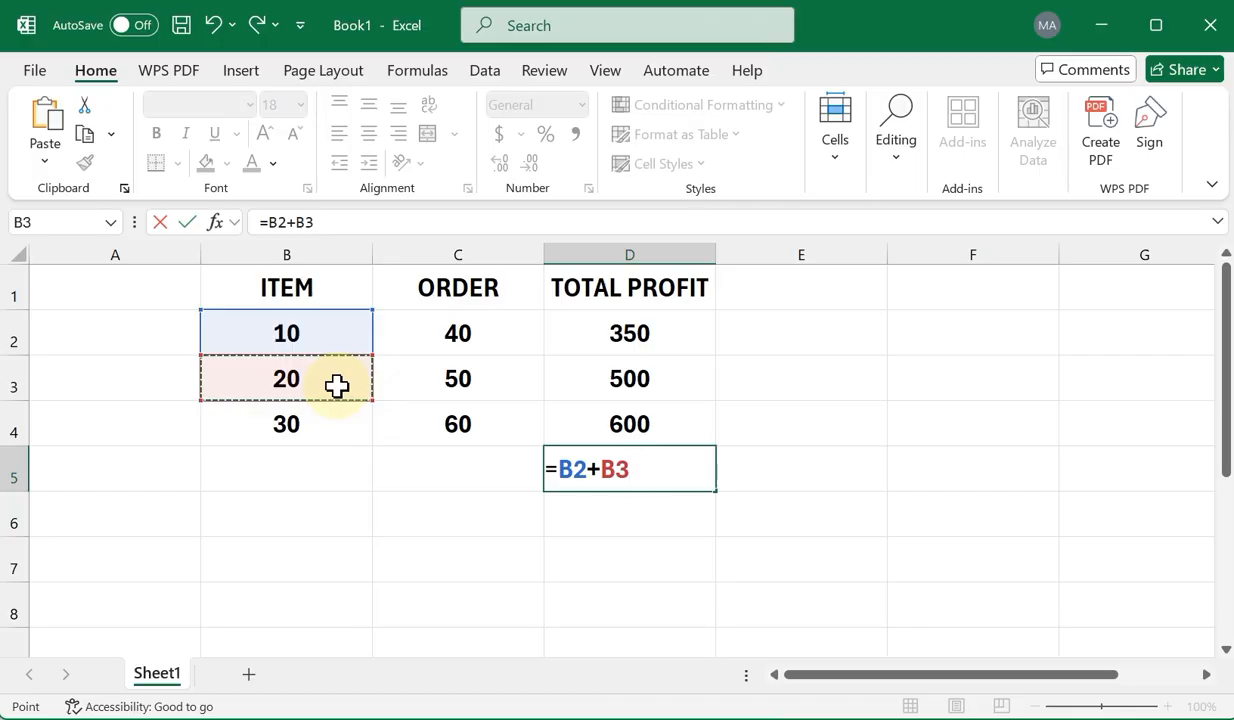
key(Return)
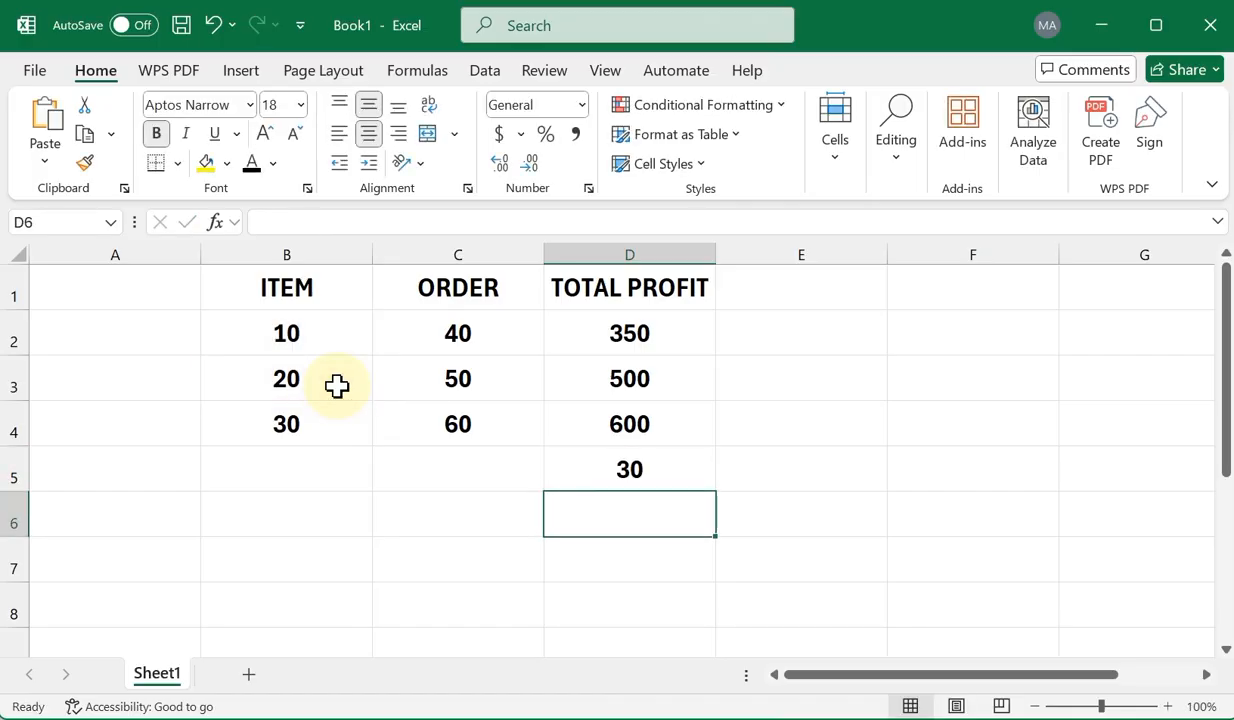
Inspect the formula in cell D5 and the two cells it refers to, B2 and B3
click(614, 473)
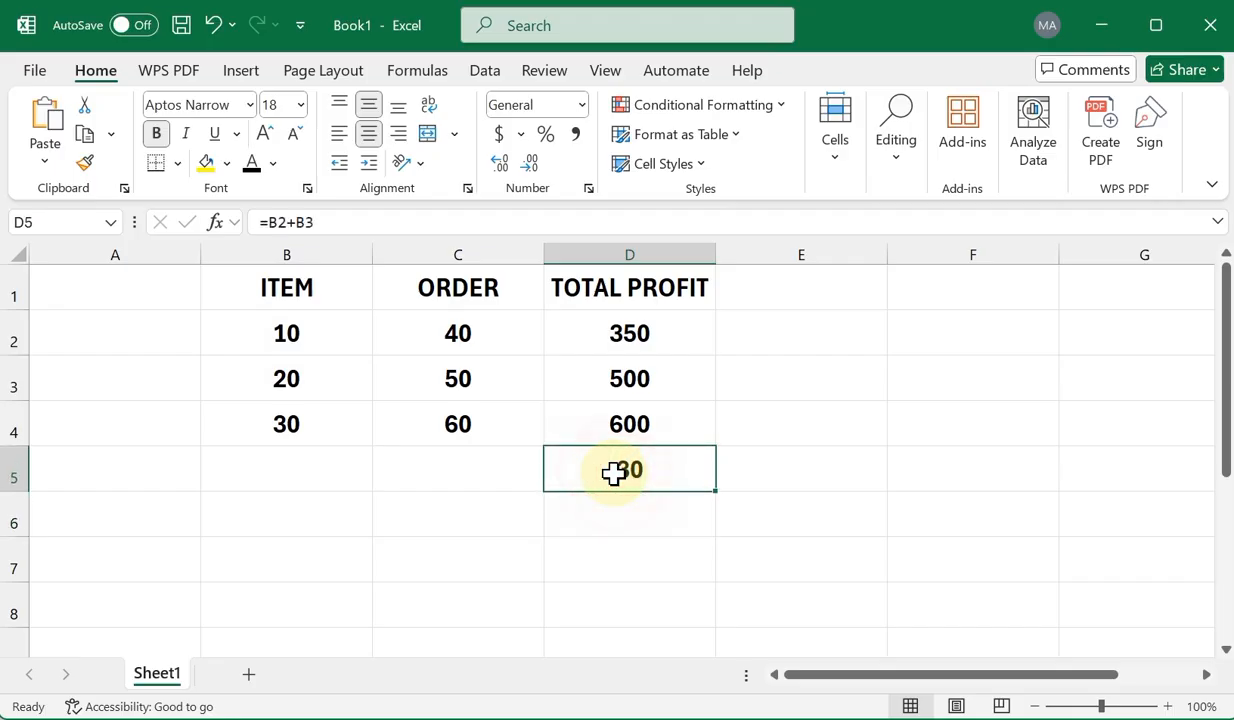
click(304, 221)
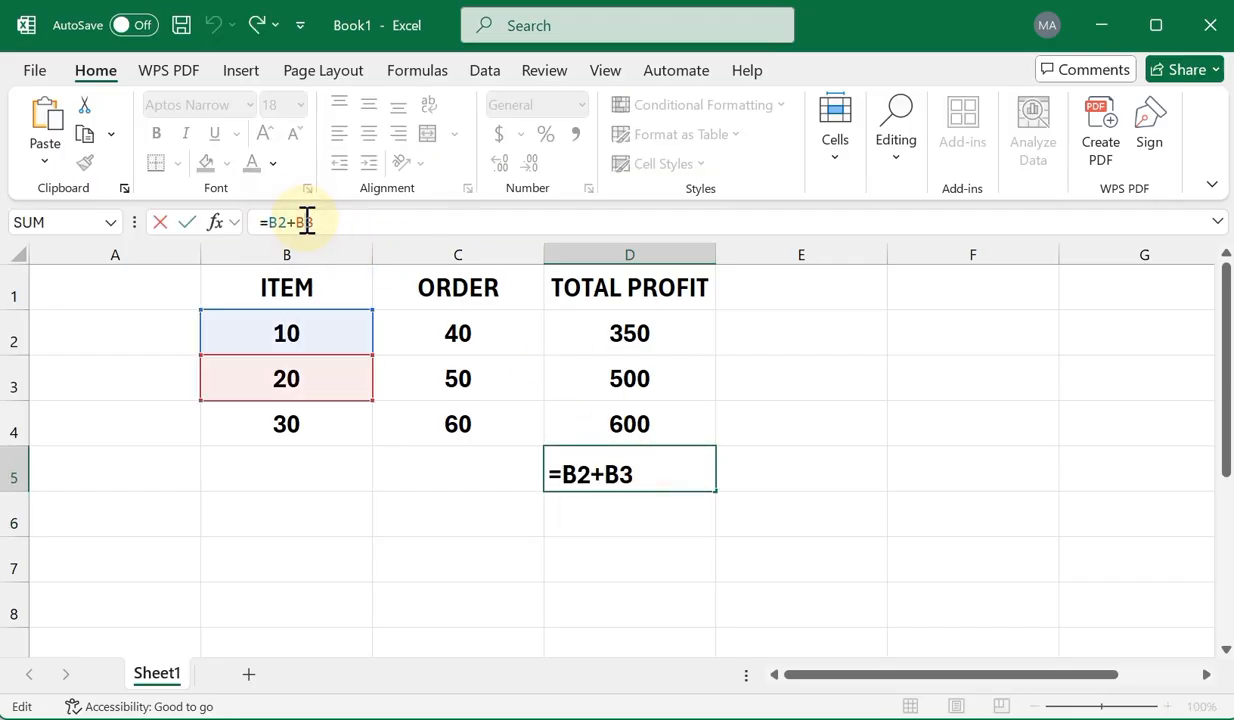
click(268, 338)
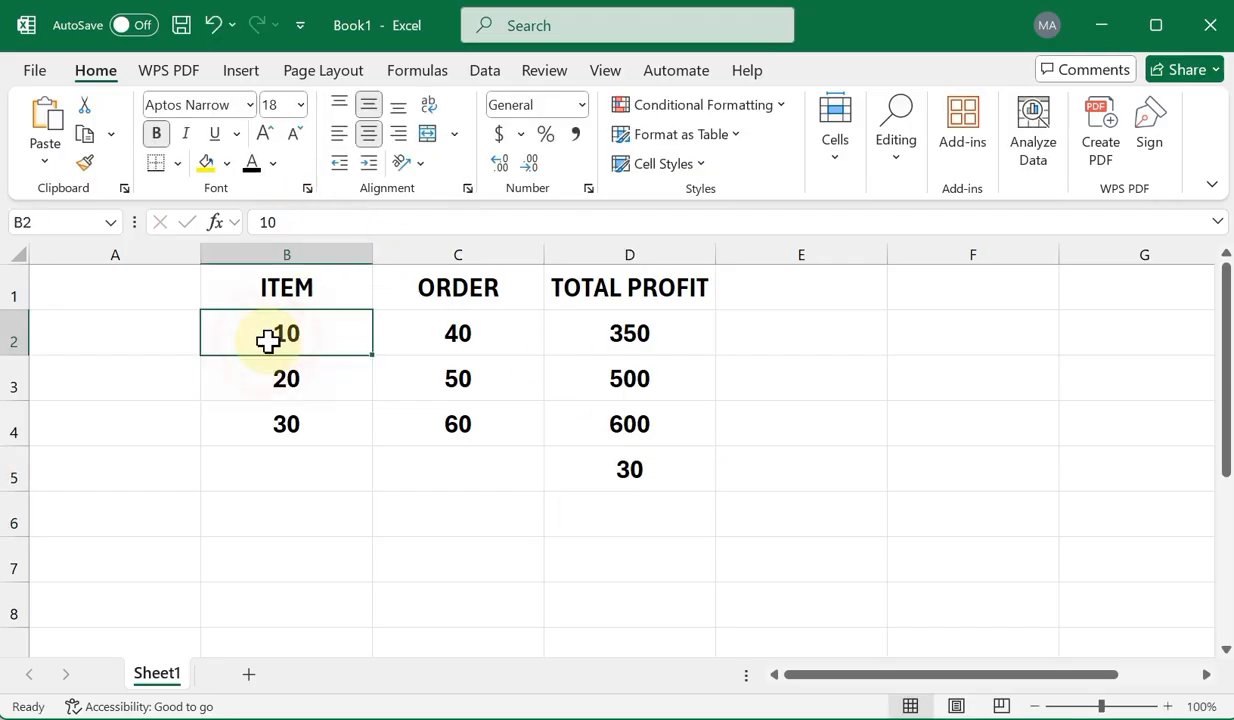
click(268, 381)
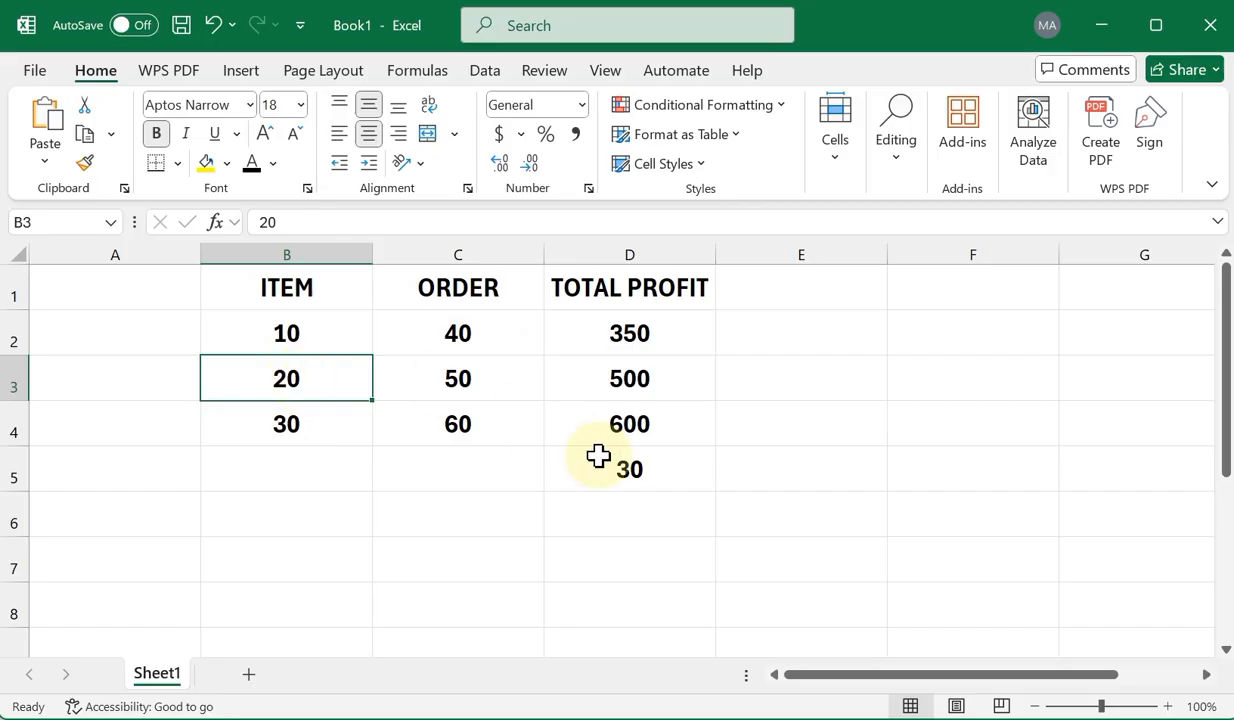
Replace the formula in cell D5 with =SUM(B2,B3,B4) to add the three ITEM values as separate arguments
click(640, 466)
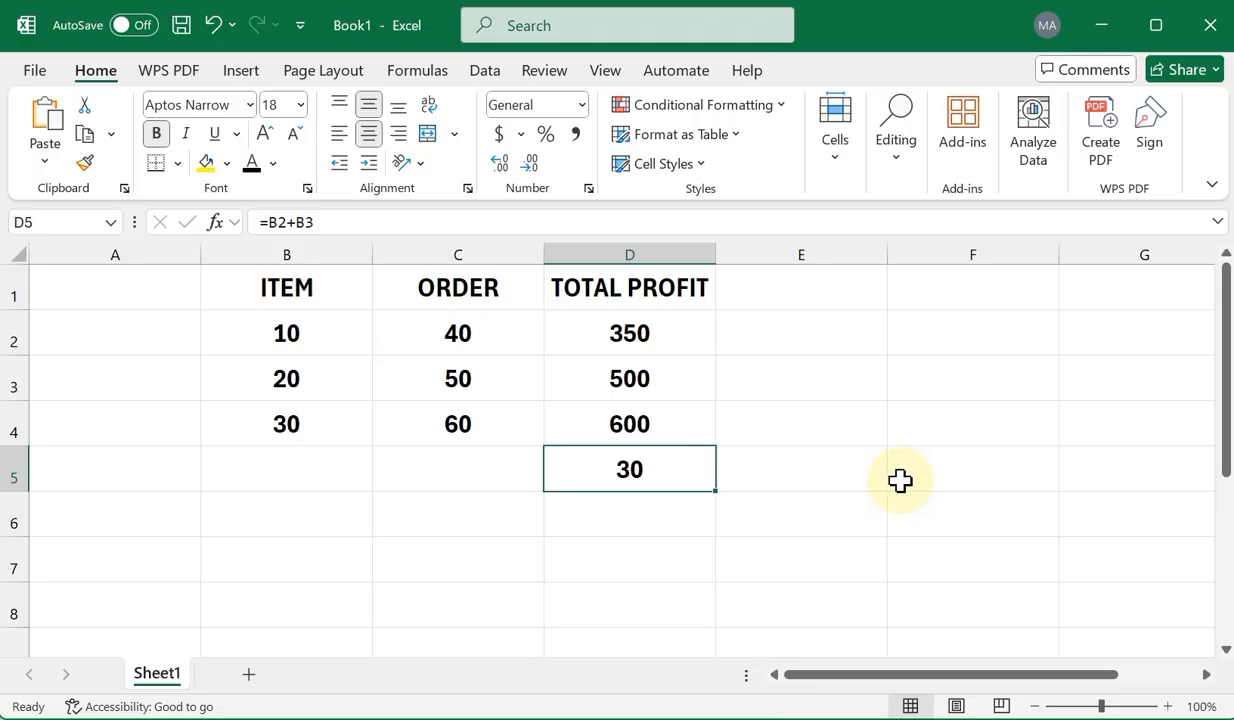
text(=)
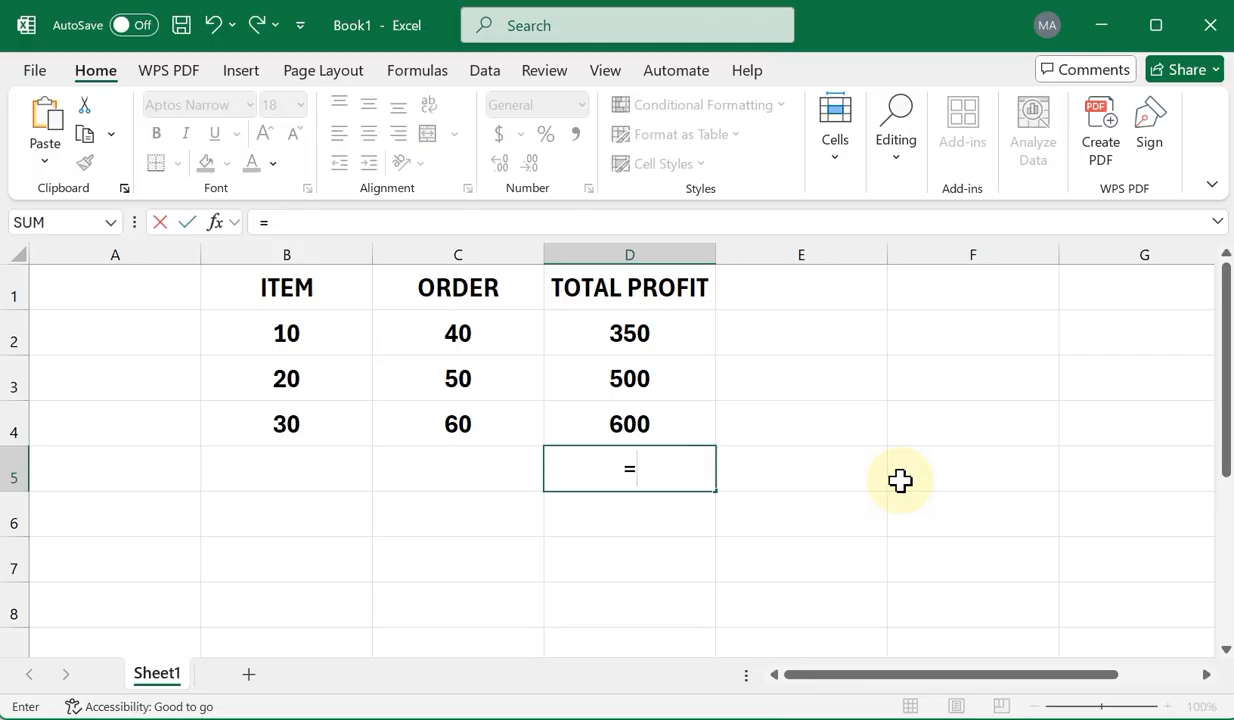
text(SUM)
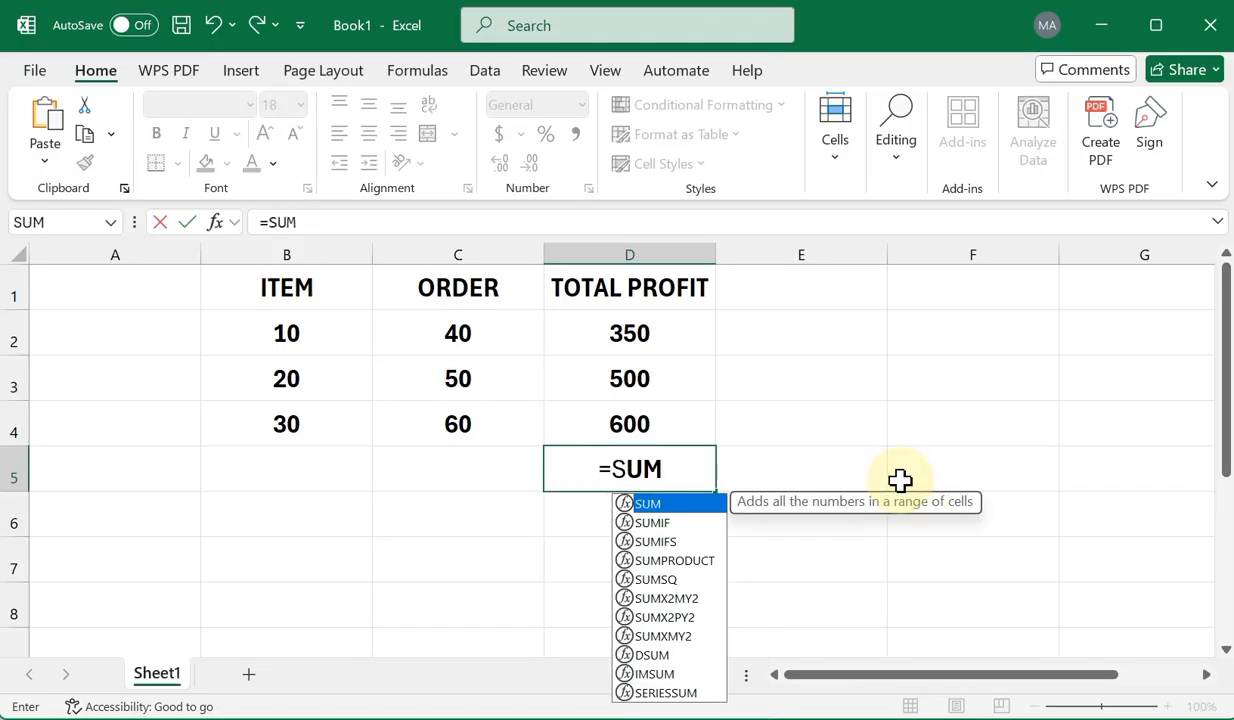
text(()
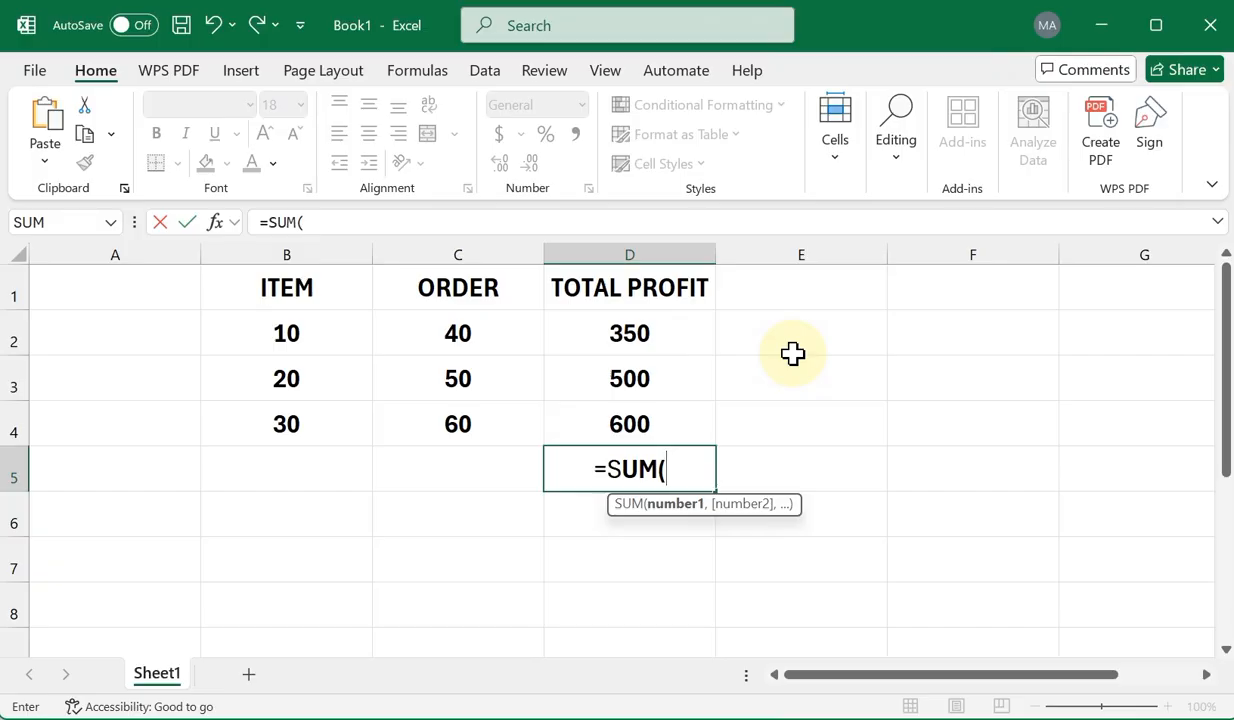
click(344, 334)
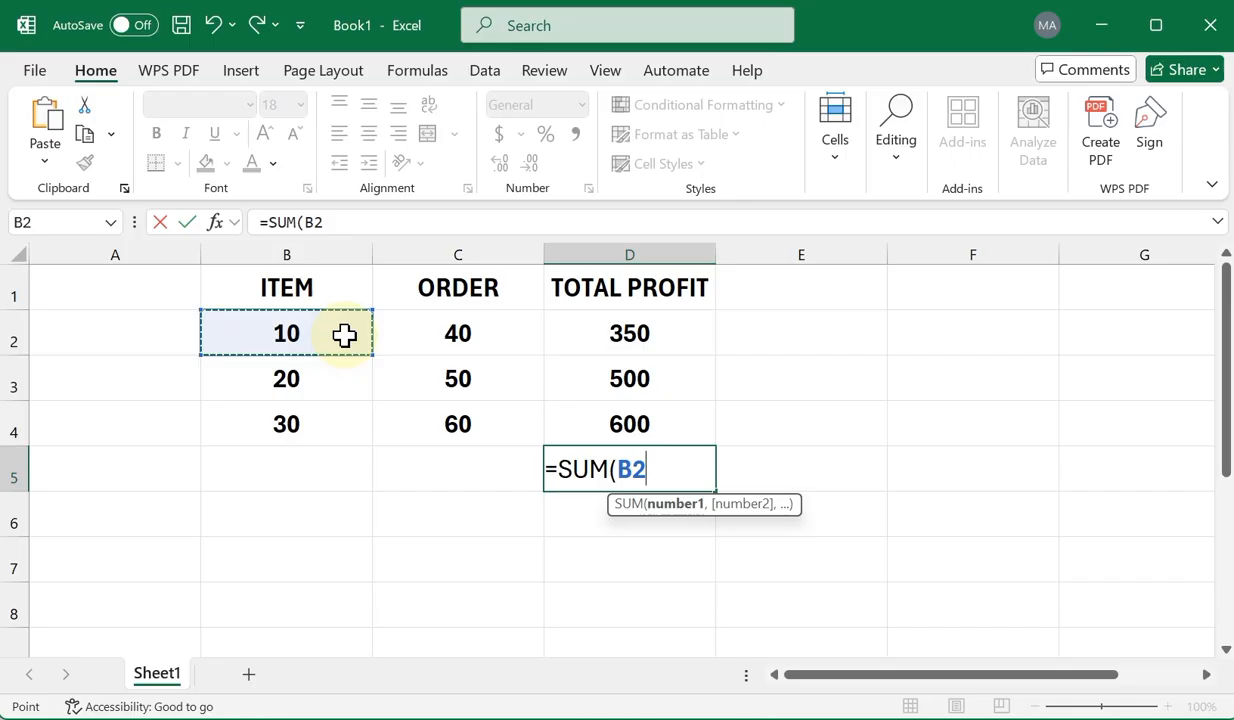
text(,)
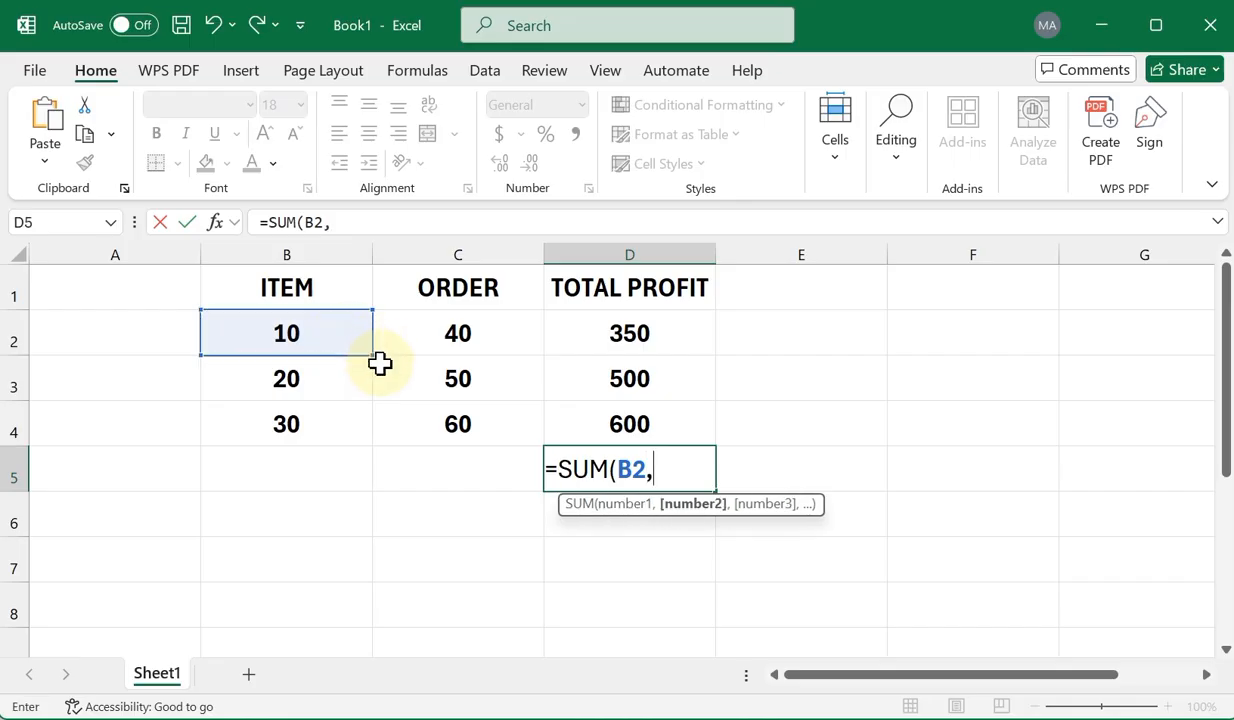
click(319, 392)
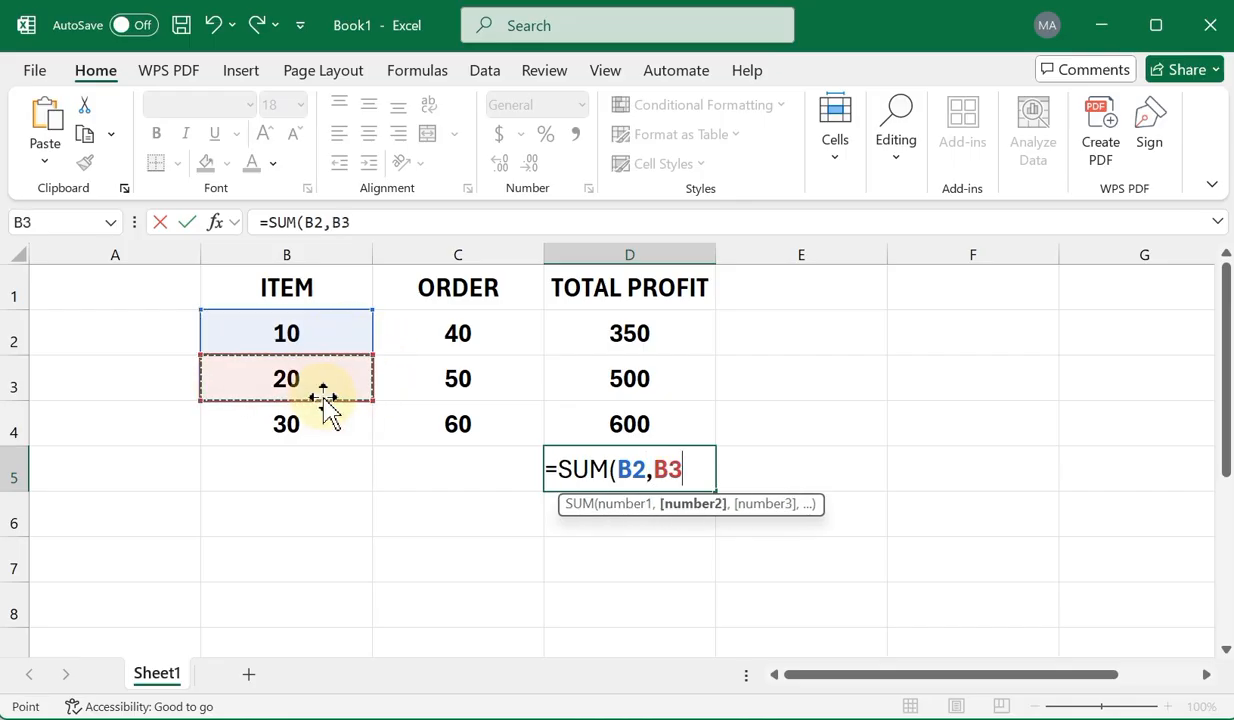
text(,)
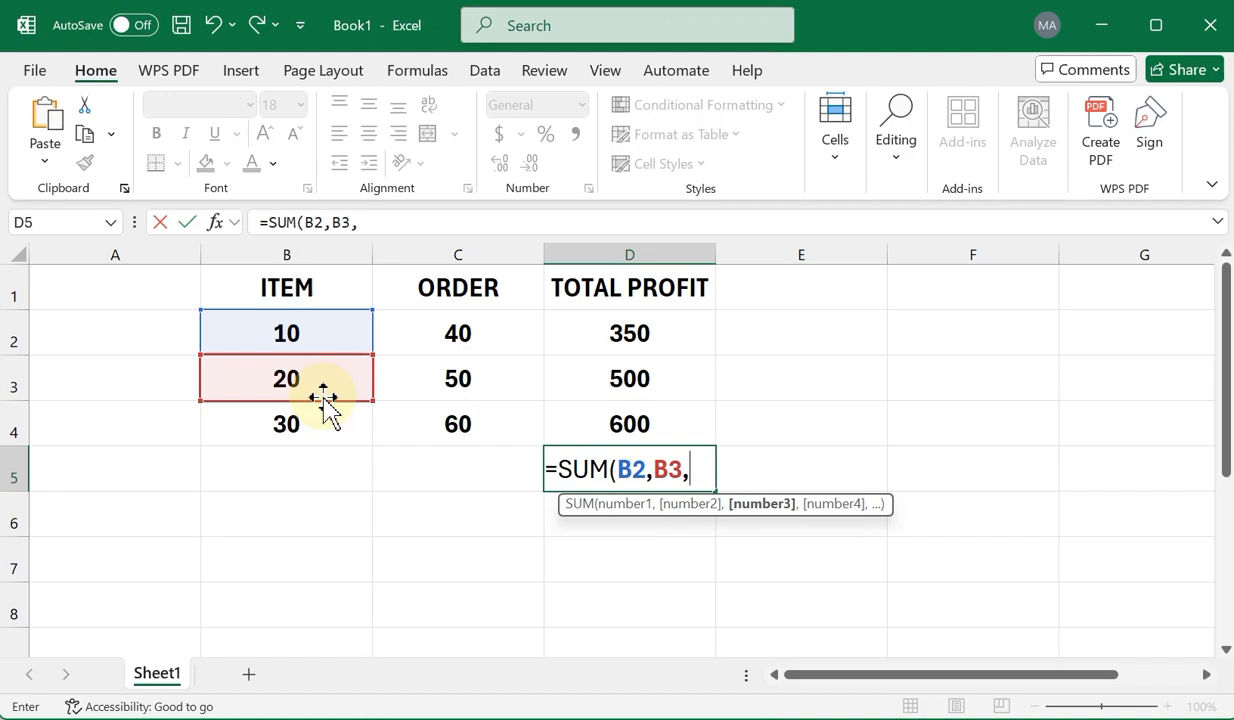
click(296, 426)
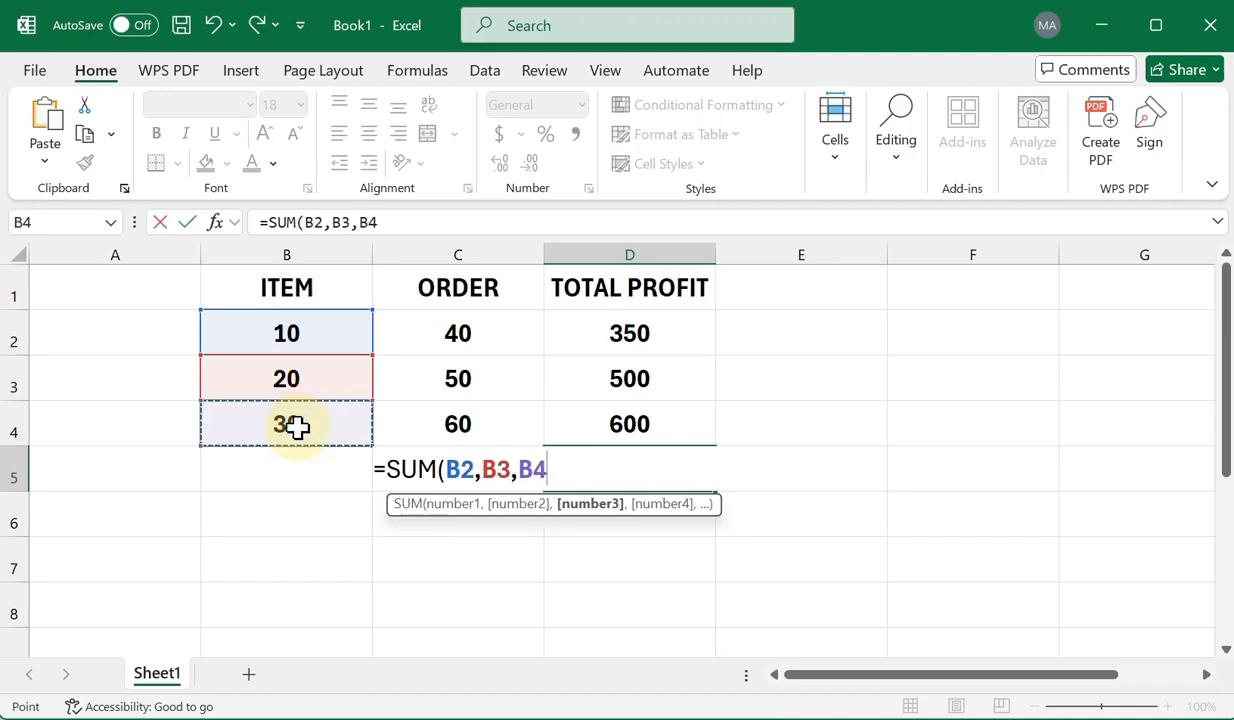
text())
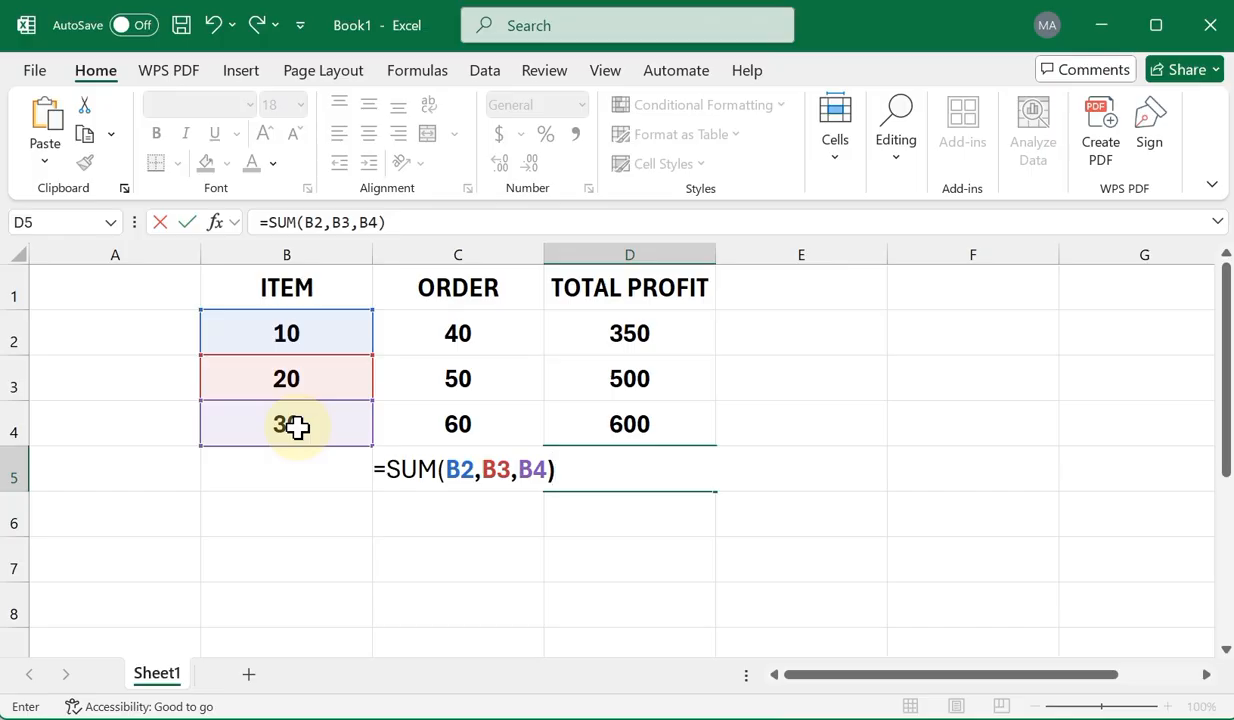
key(Return)
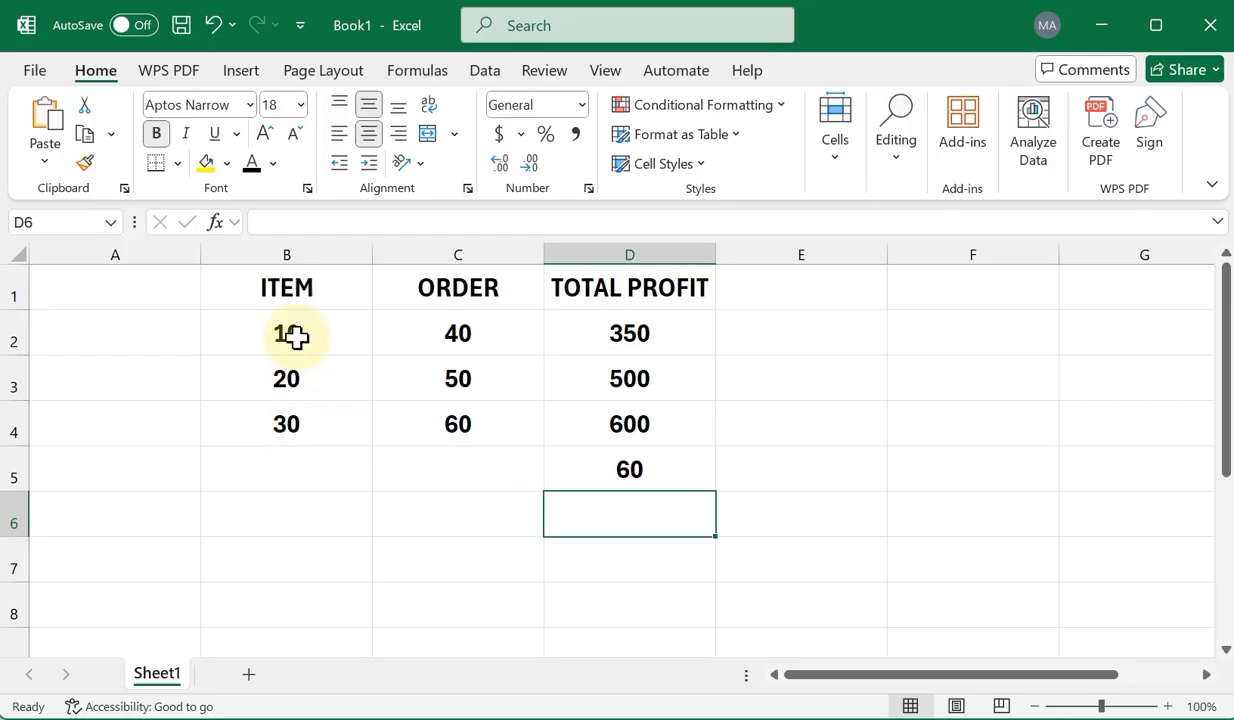
Replace the formula in cell D5 with =SUM(B2:B4) to add the ITEM values as one continuous range
drag(297, 337, 280, 614)
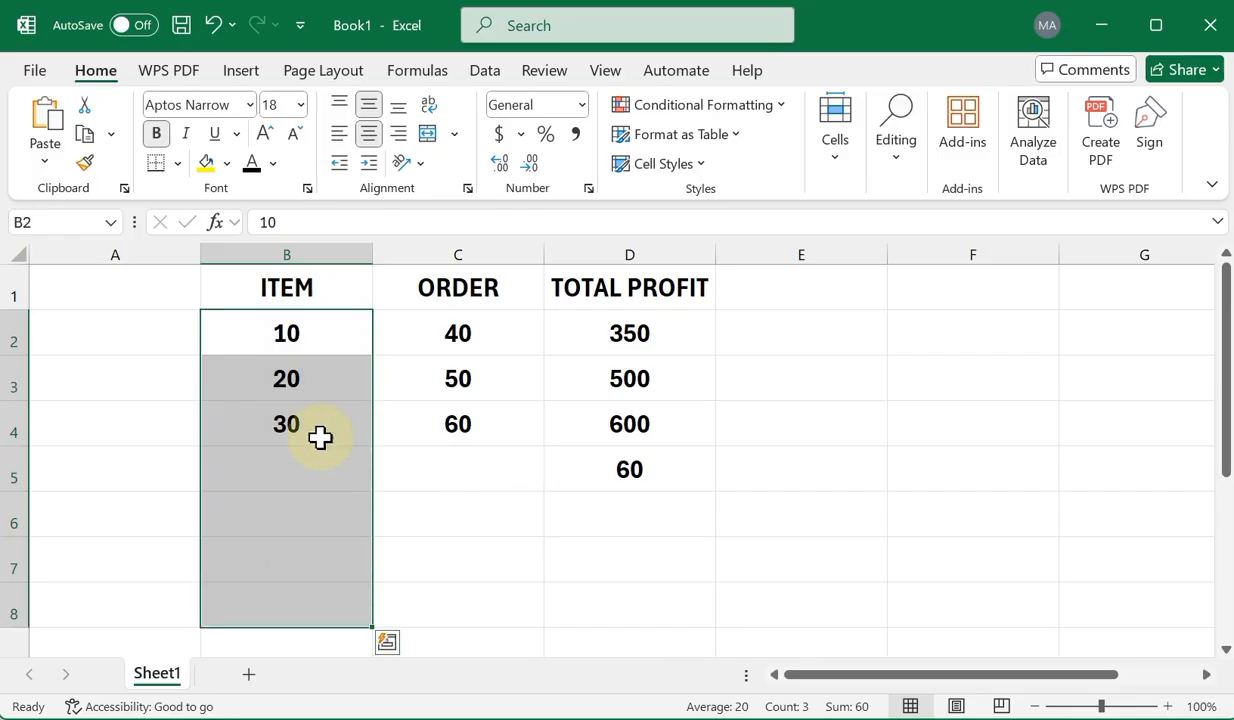
click(325, 334)
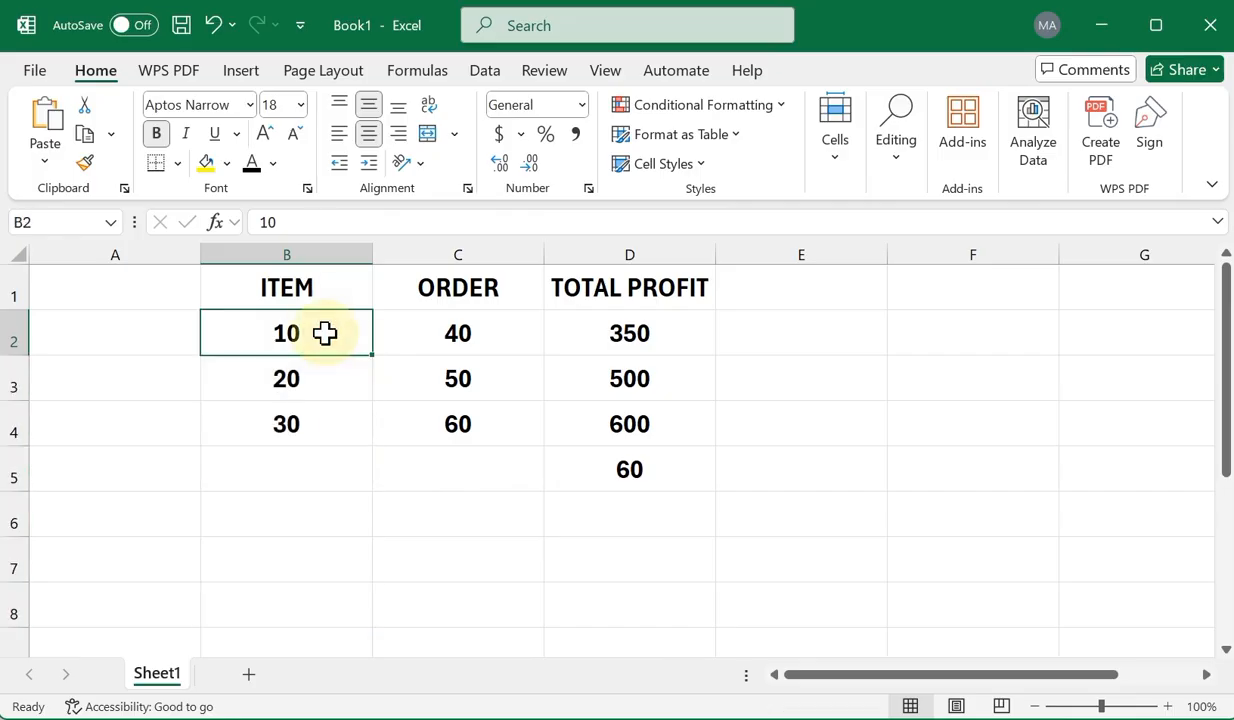
click(620, 469)
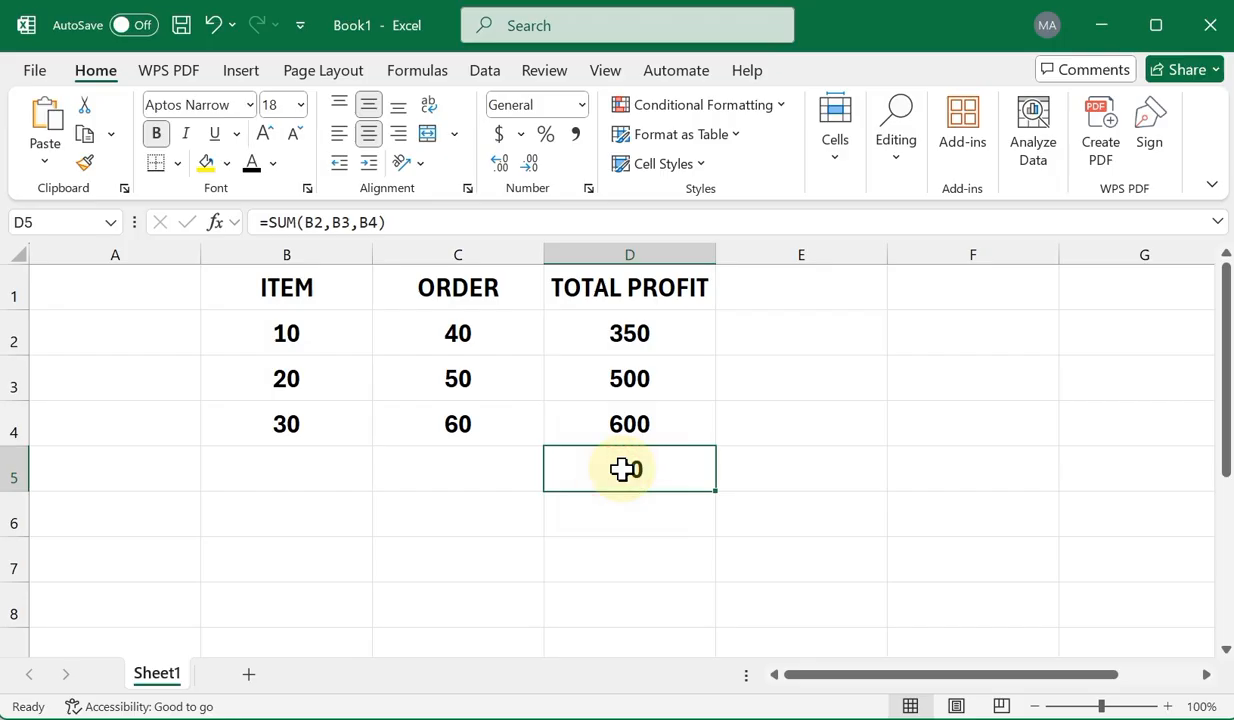
text(=SU)
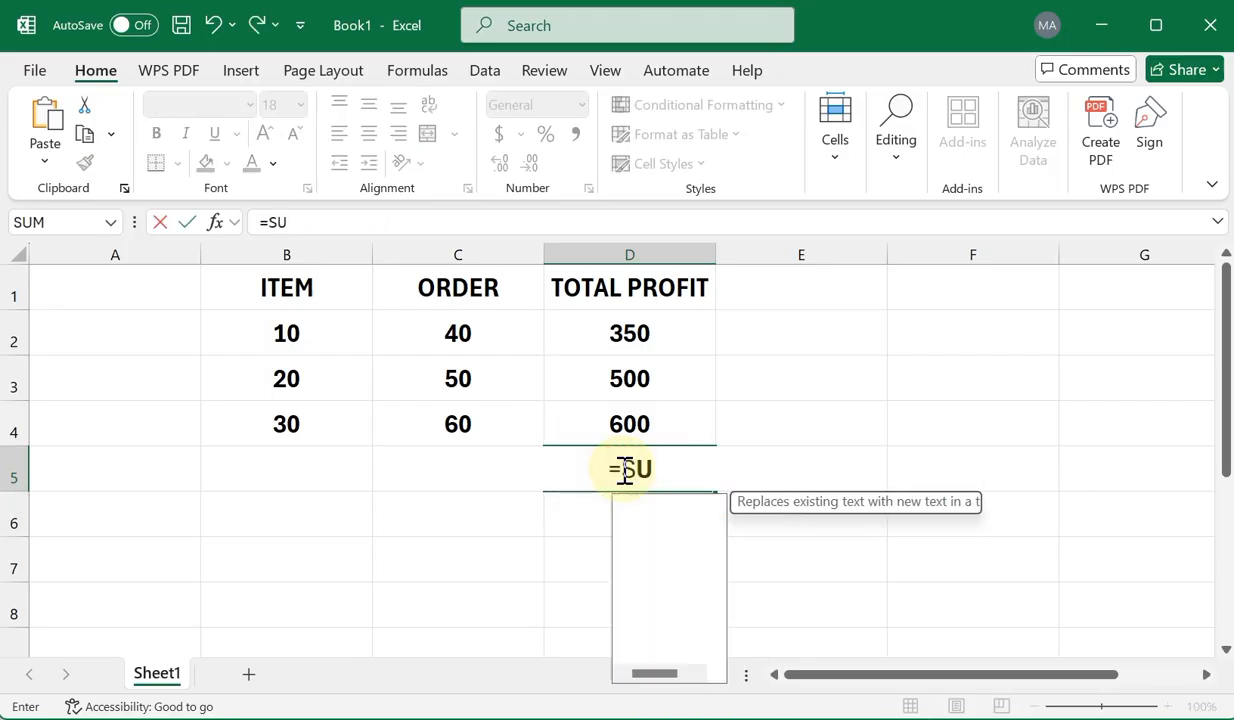
text(M()
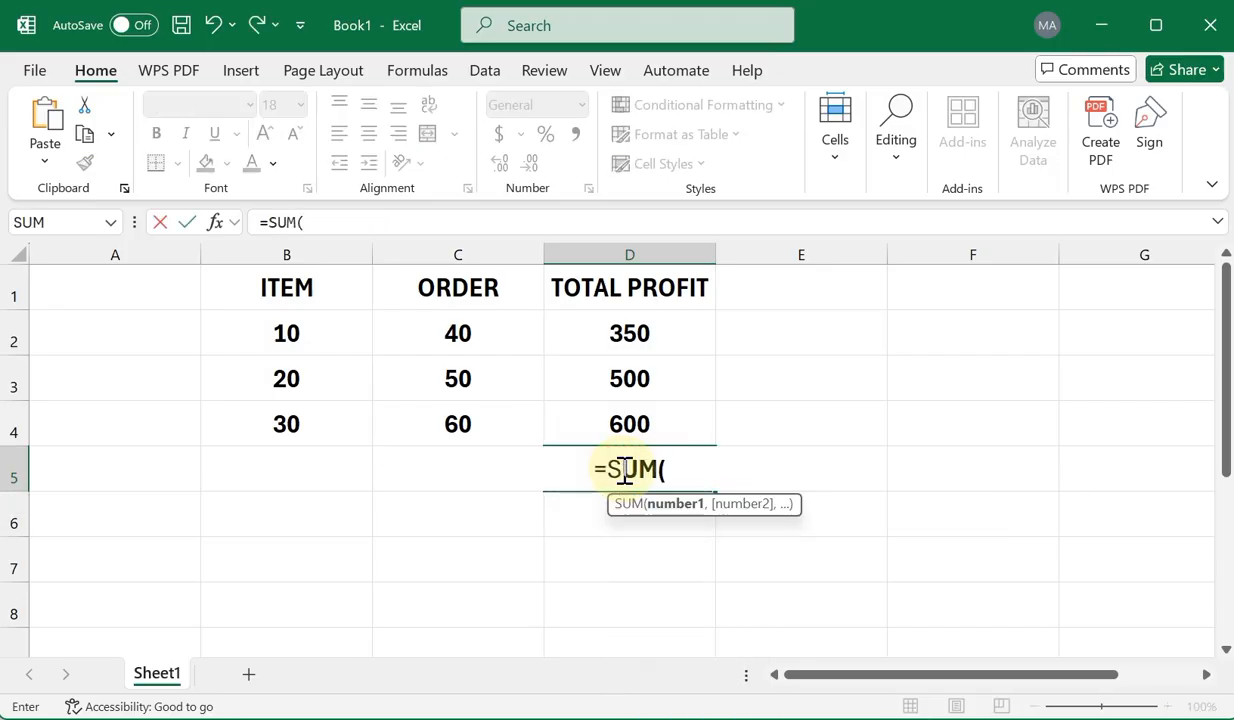
click(333, 336)
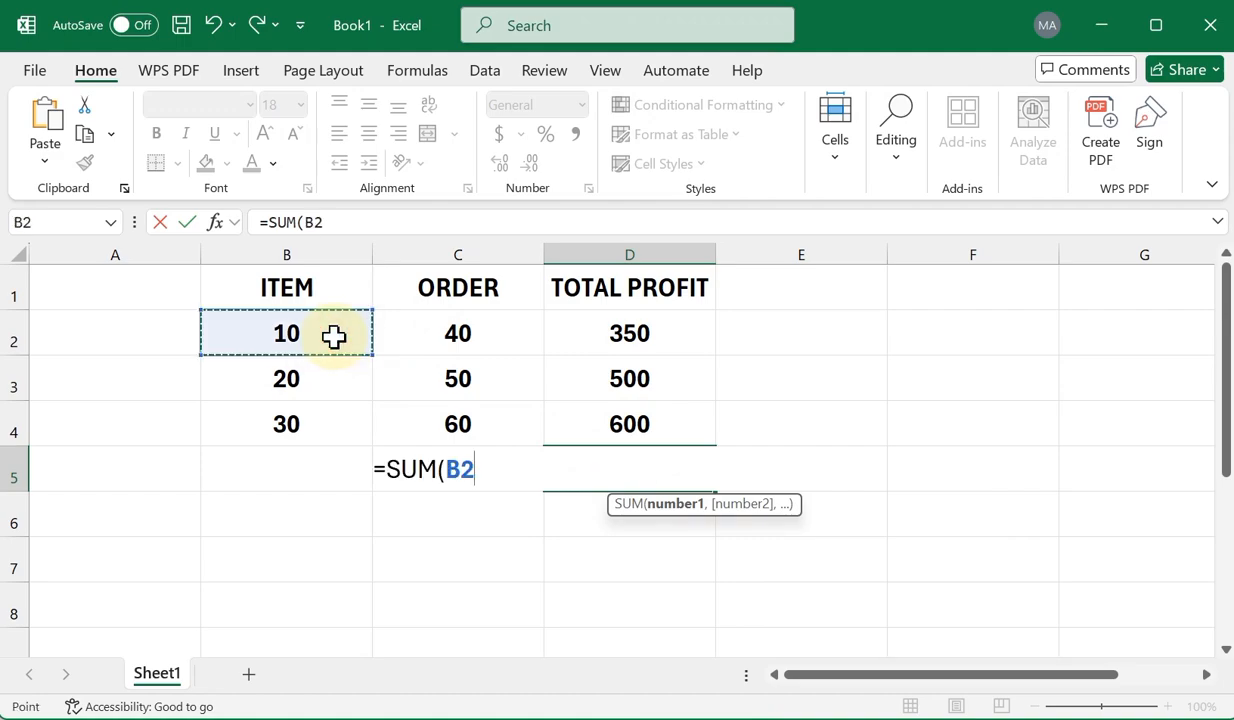
key(F8)
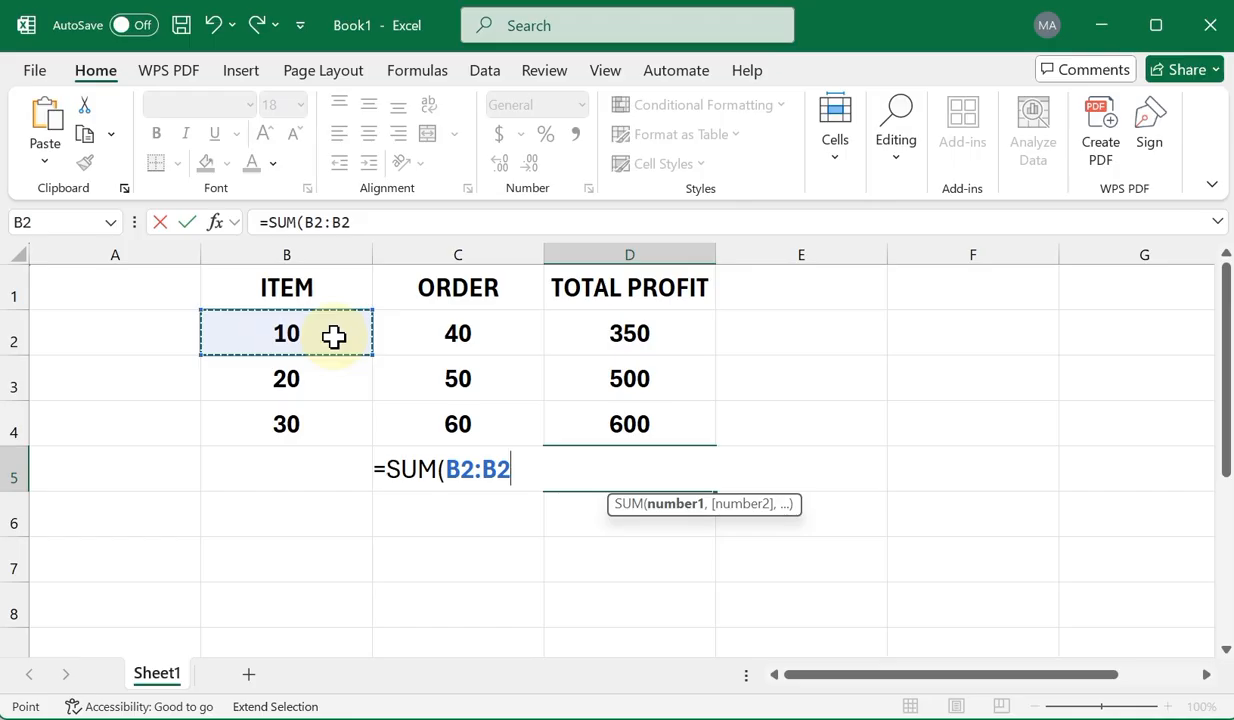
click(311, 425)
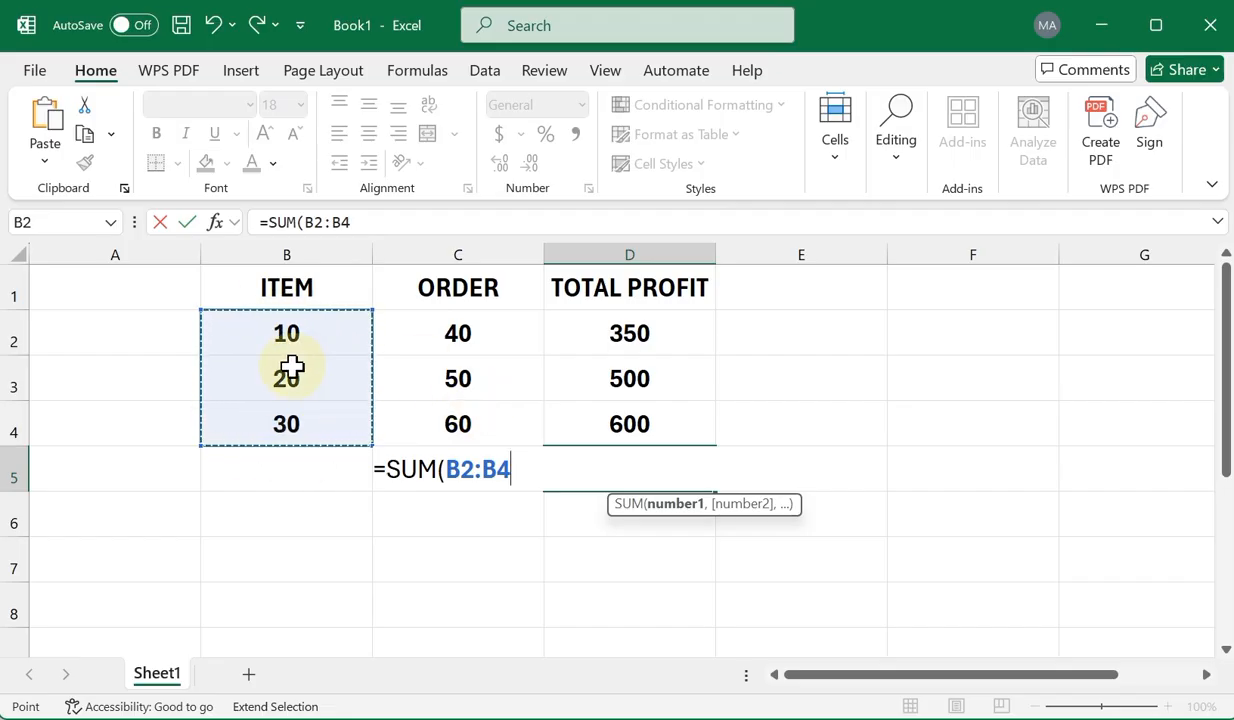
text())
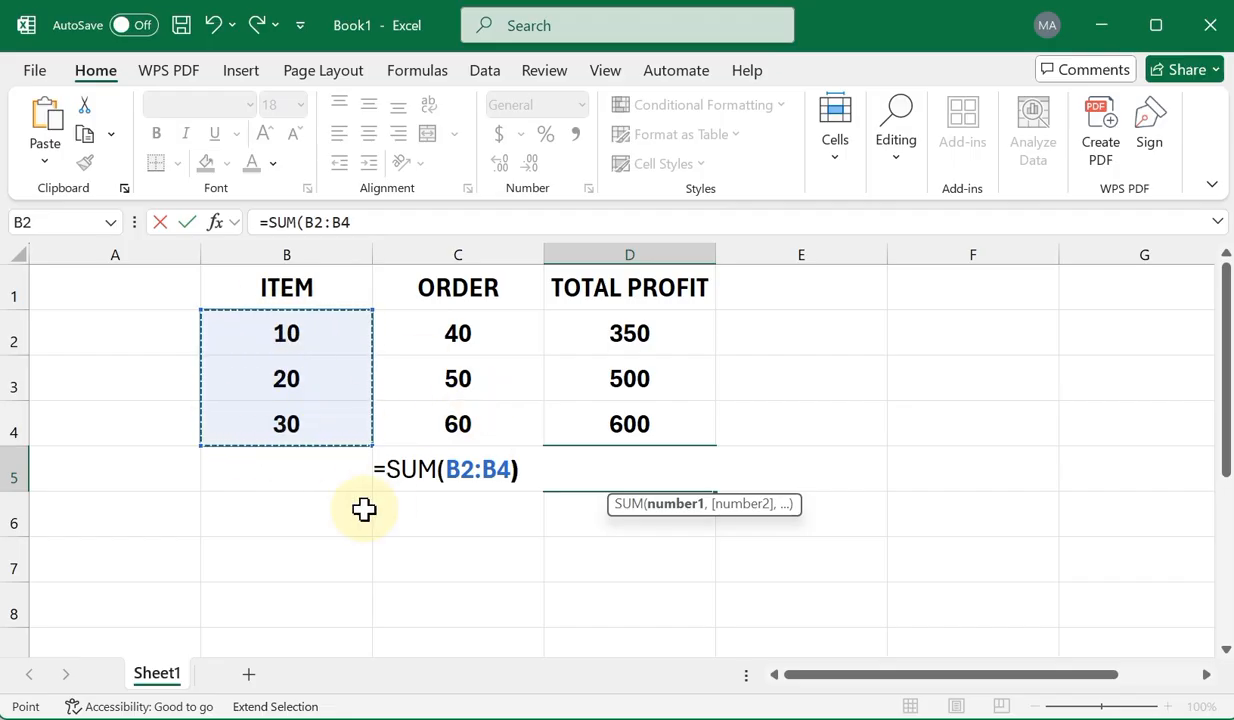
key(Return)
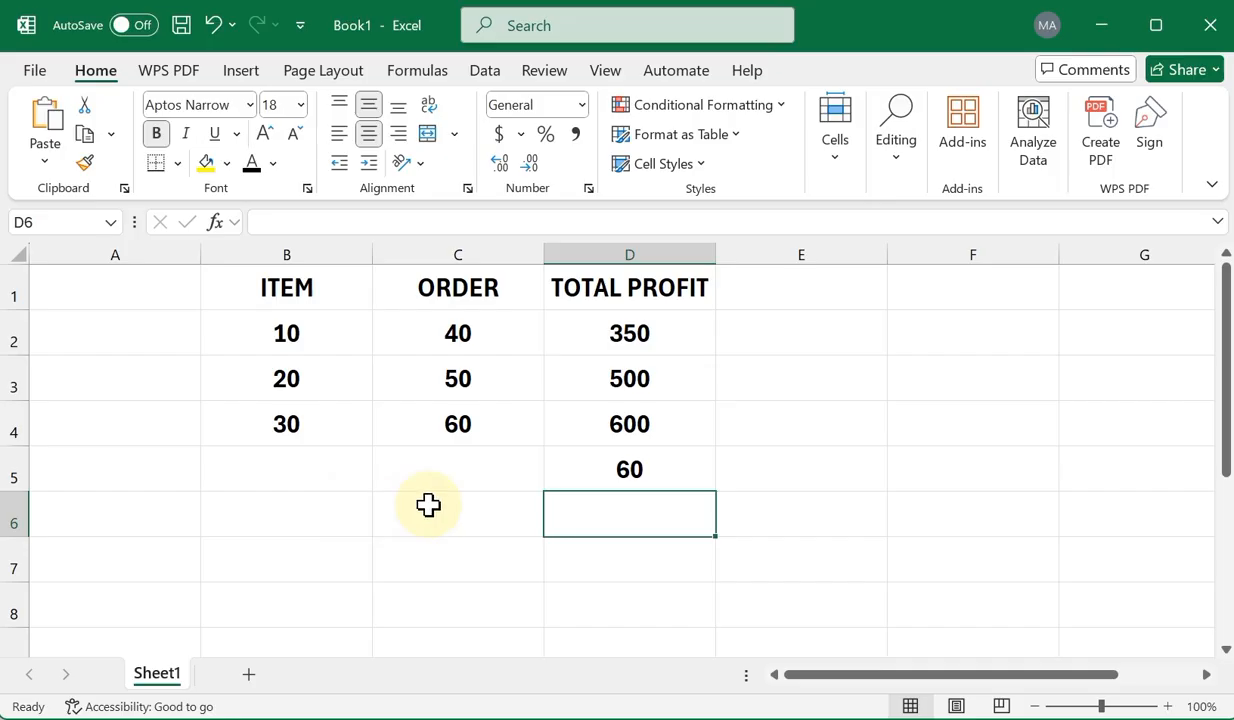
click(605, 476)
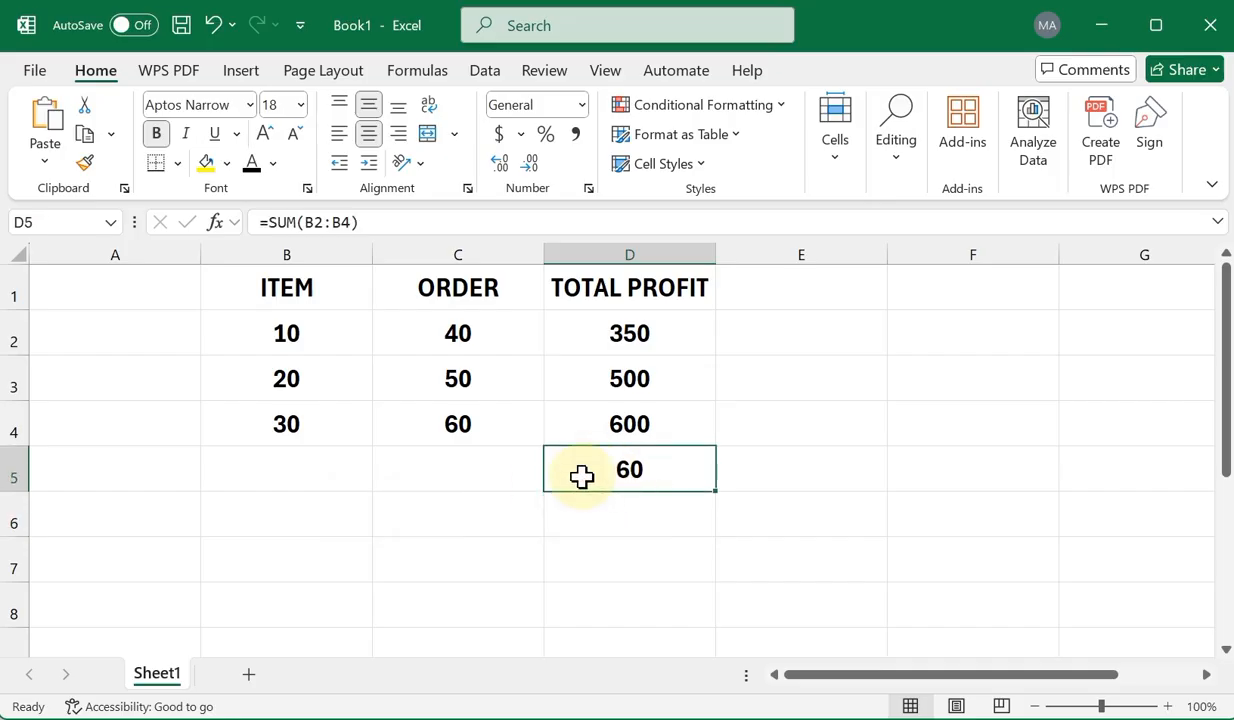
Add two more values to the ITEM column: 50 in cell B5 and 60 in cell B6
click(316, 456)
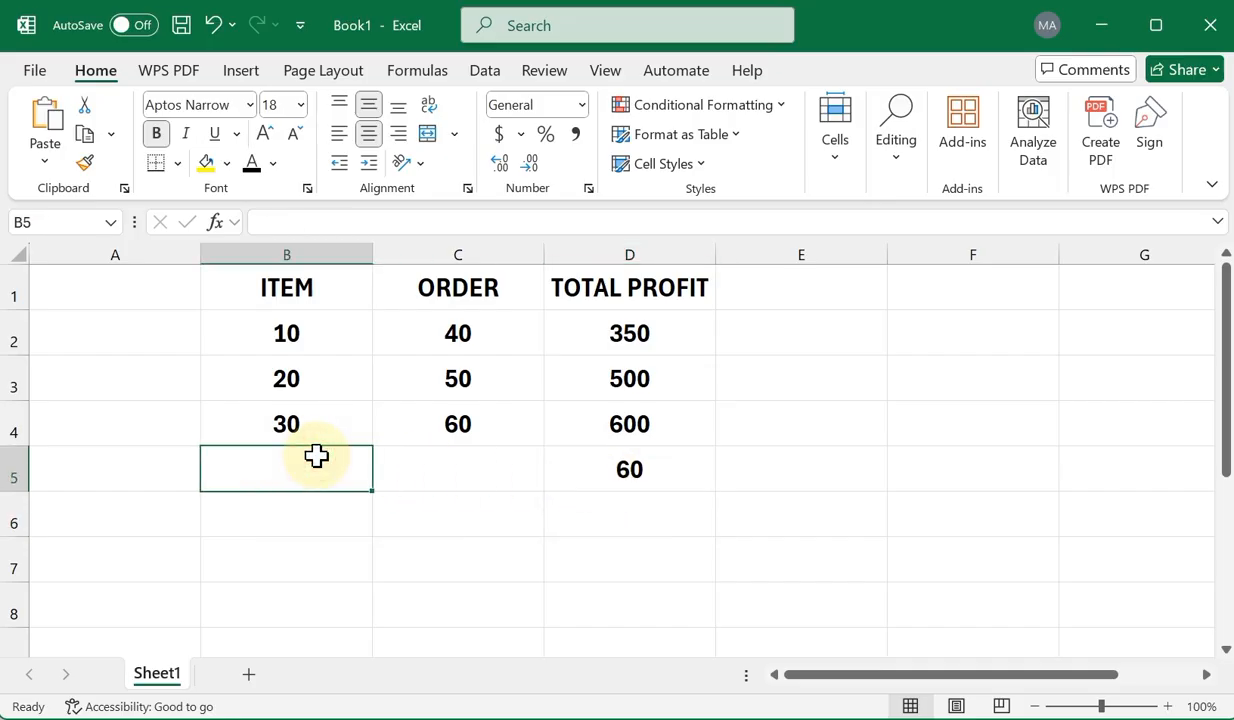
text(50)
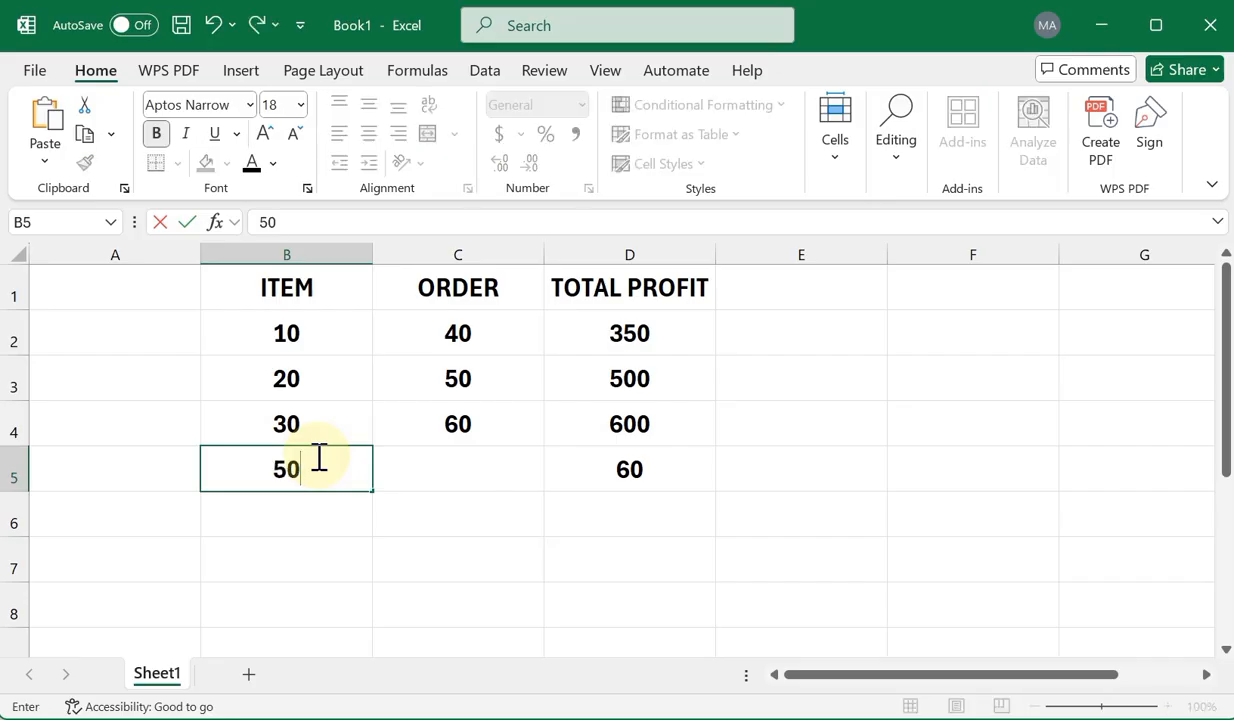
key(Return)
text(60)
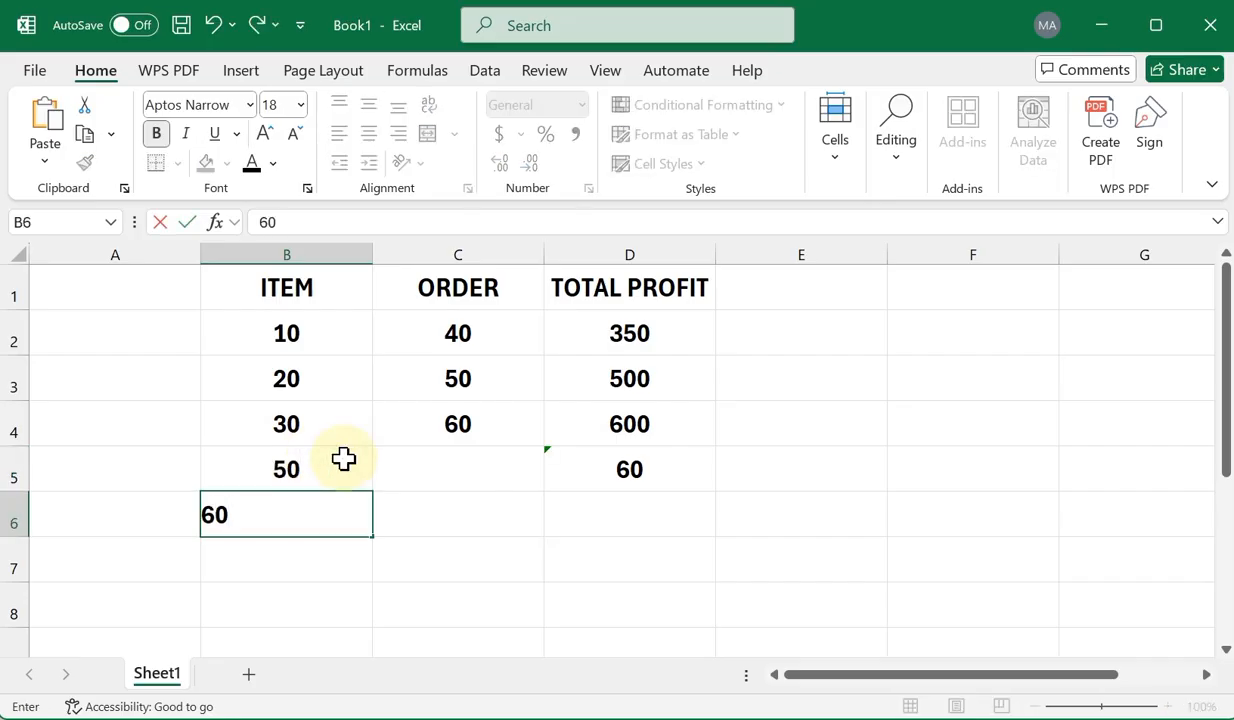
click(425, 483)
Replace the formula in cell D5 with =SUM(B2:B6) to include the added ITEM values in the range
click(584, 483)
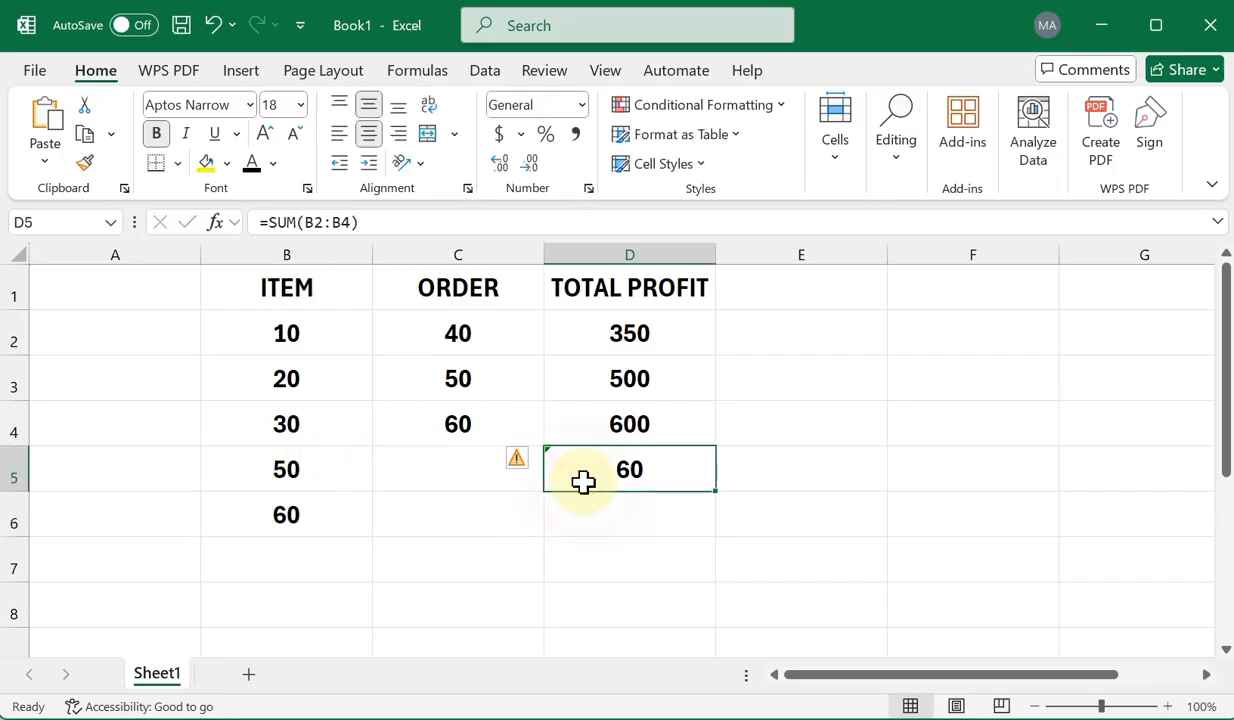
text(=SUM)
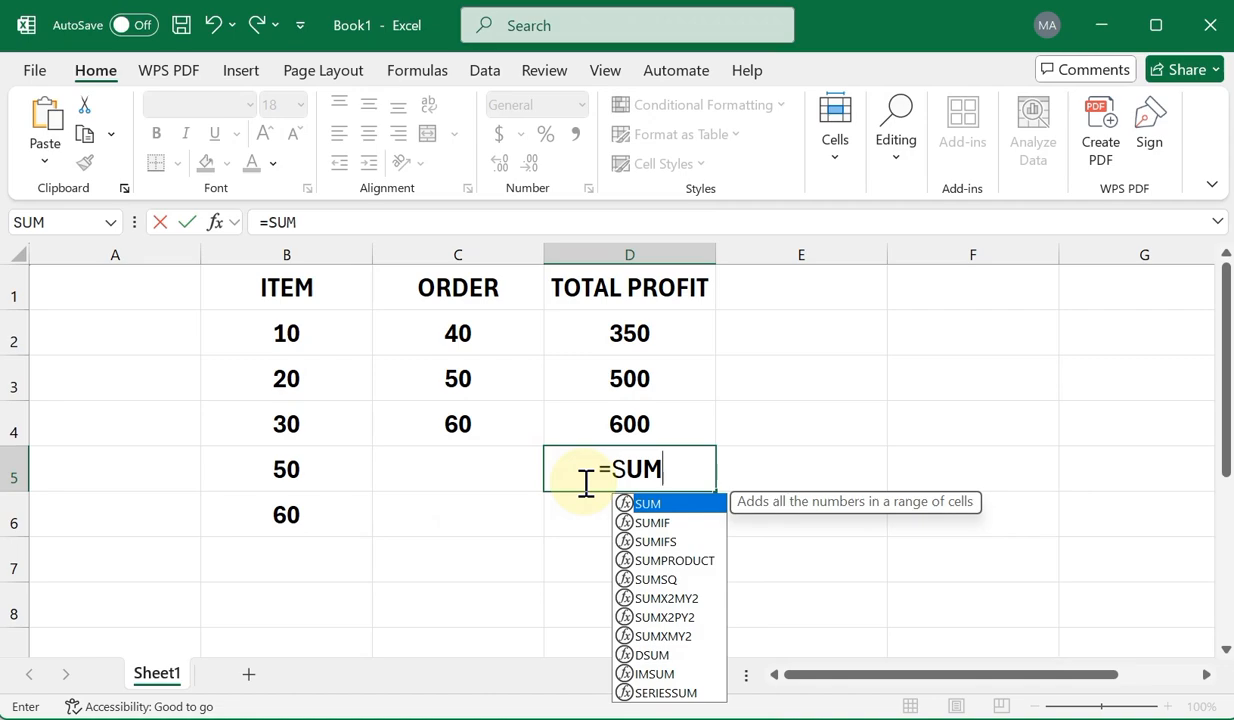
text(()
click(338, 329)
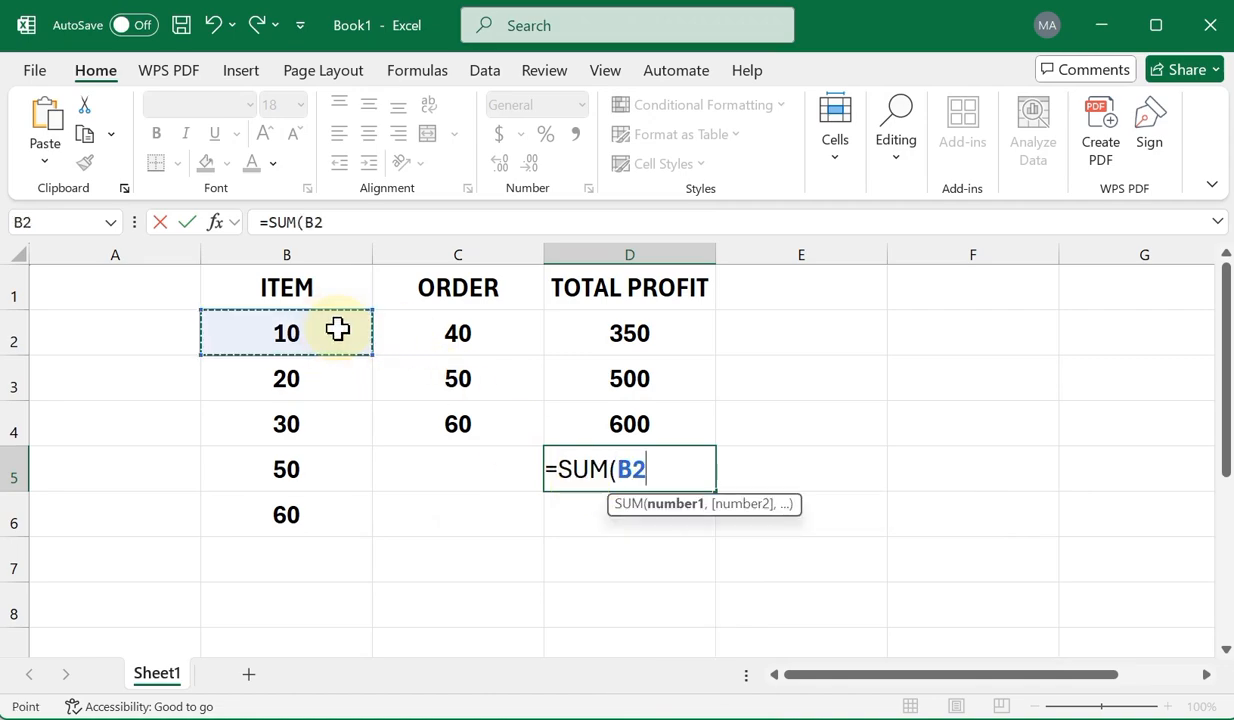
key(F8)
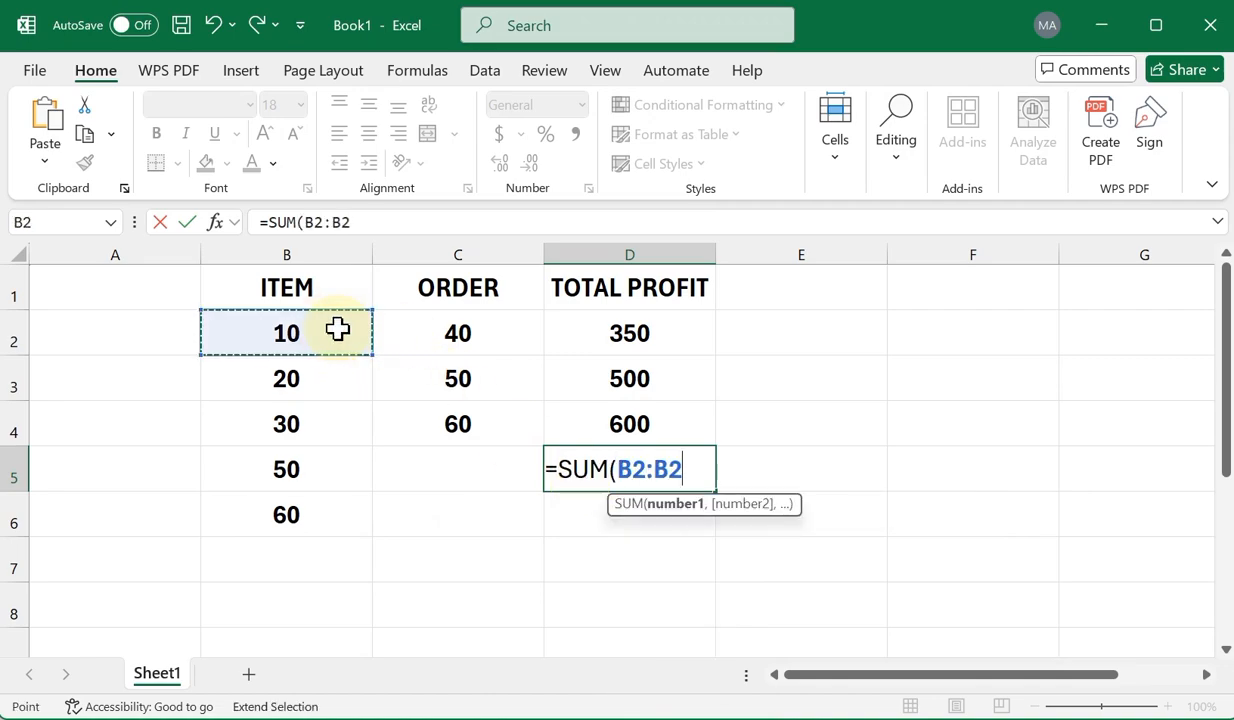
click(299, 515)
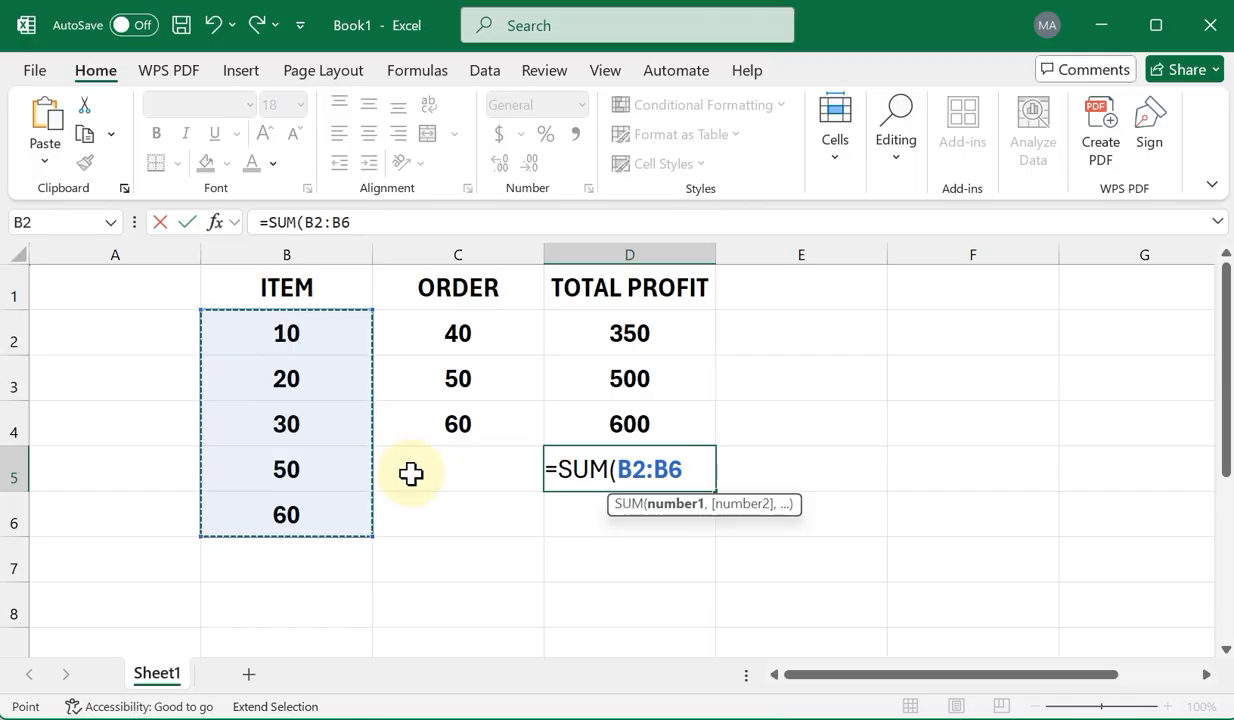
text())
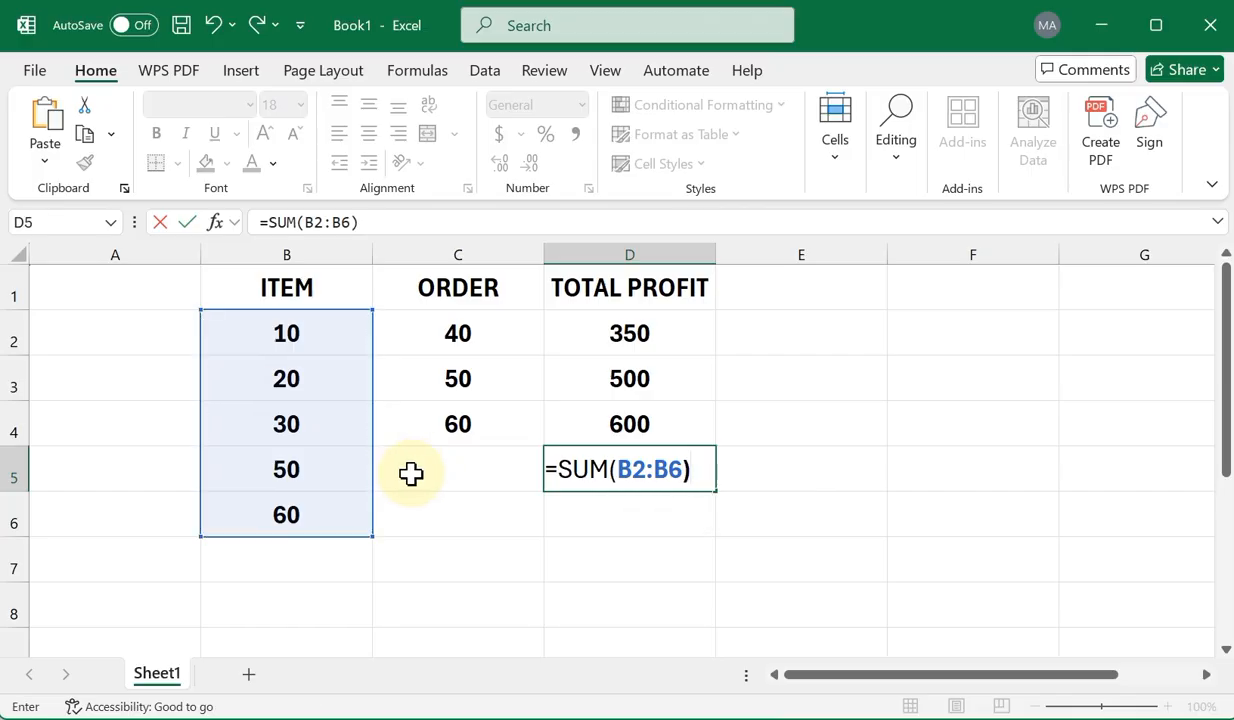
key(Return)
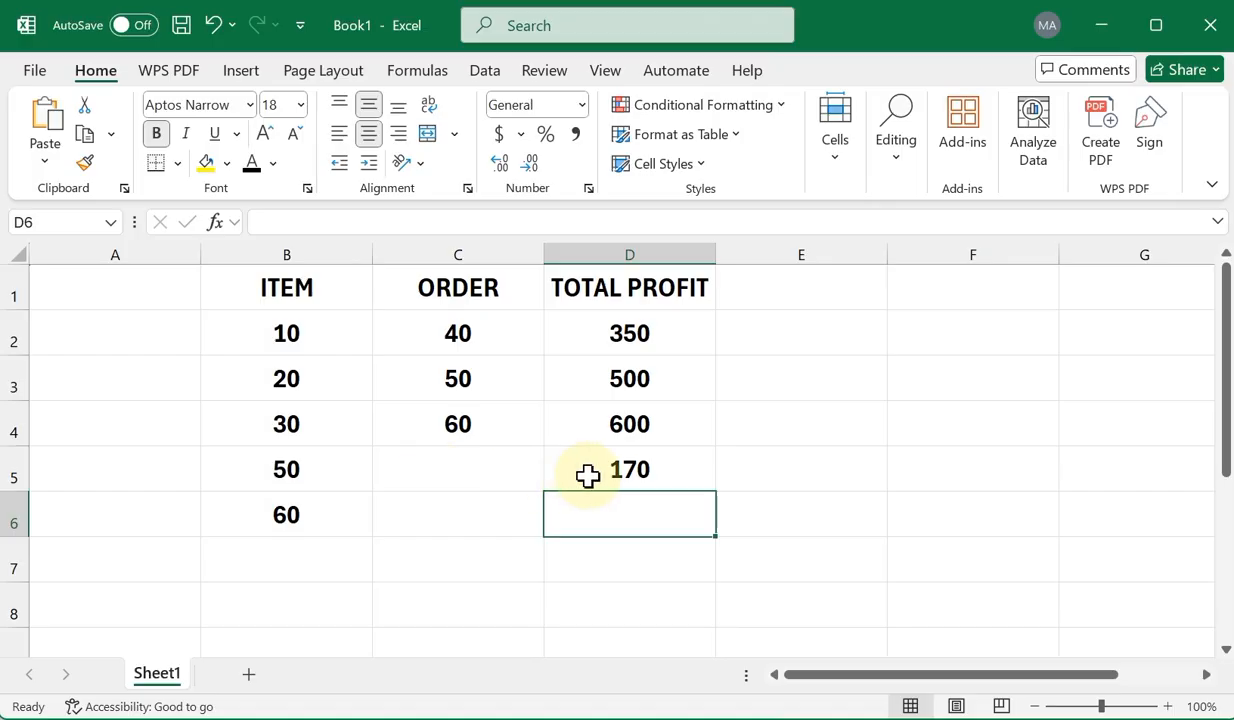
click(623, 461)
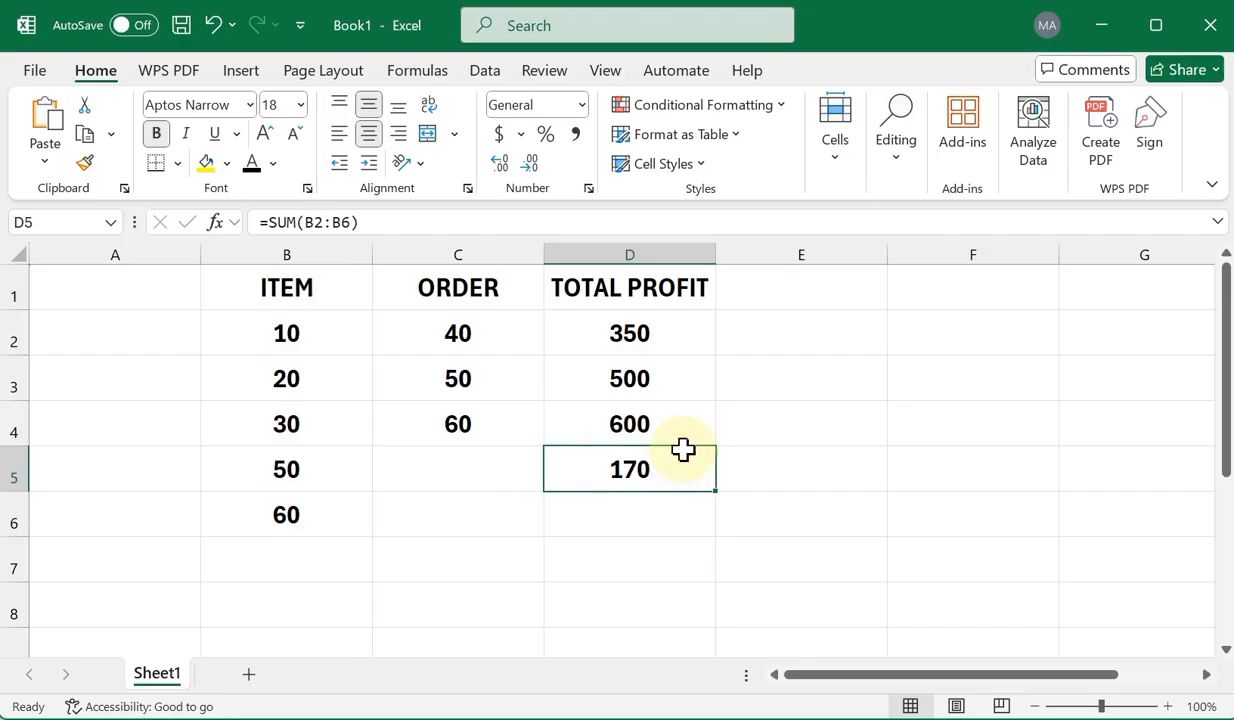
Enter the label SUM FUNCTION in cell E3, correcting its spelling
click(855, 389)
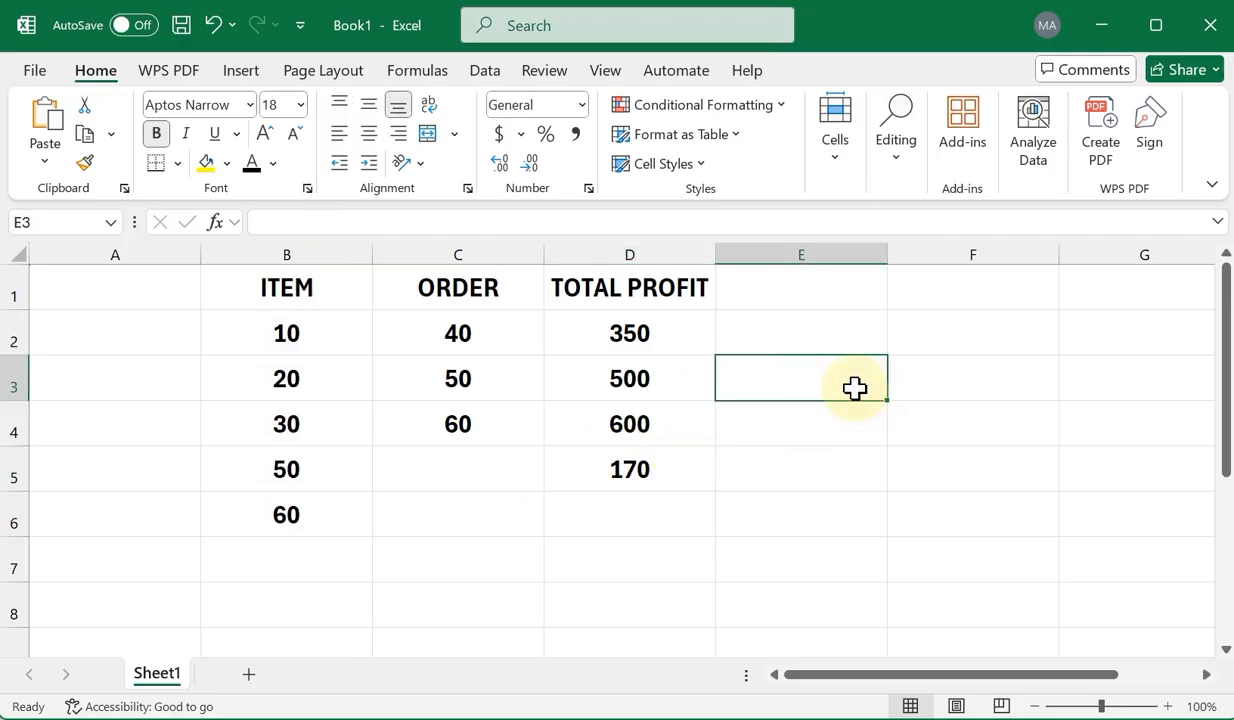
text(SUM FU)
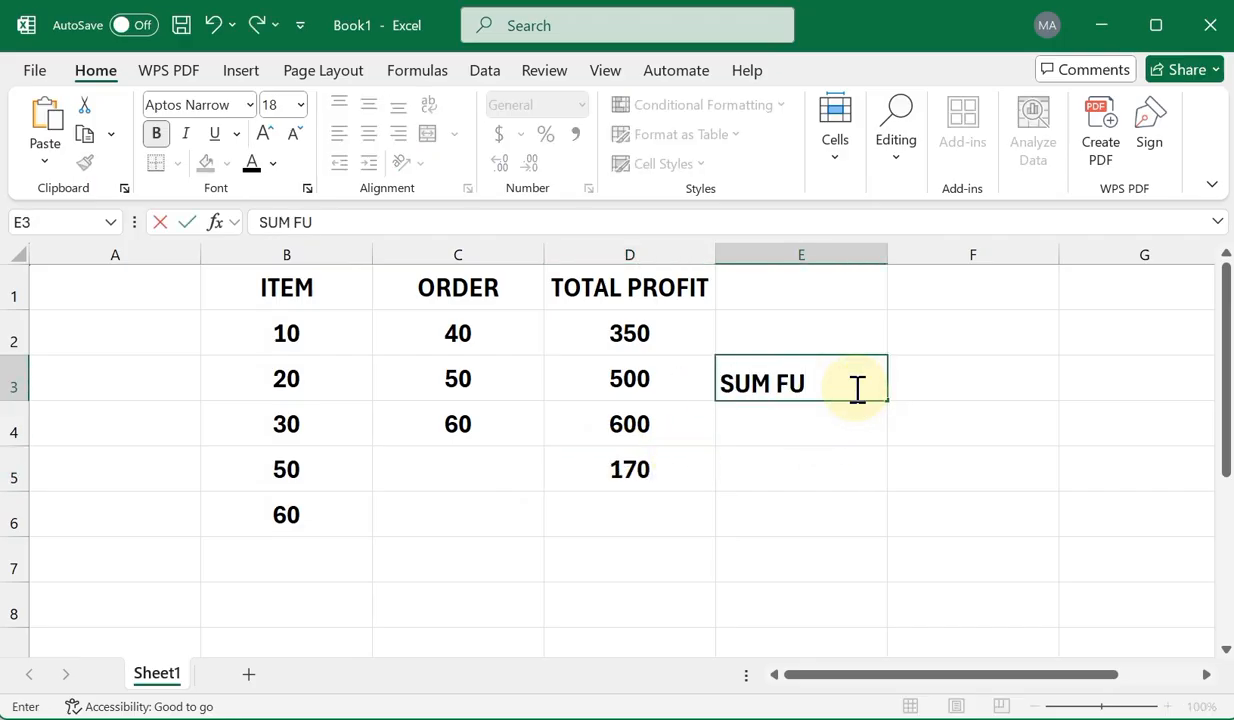
text(NTION)
click(830, 384)
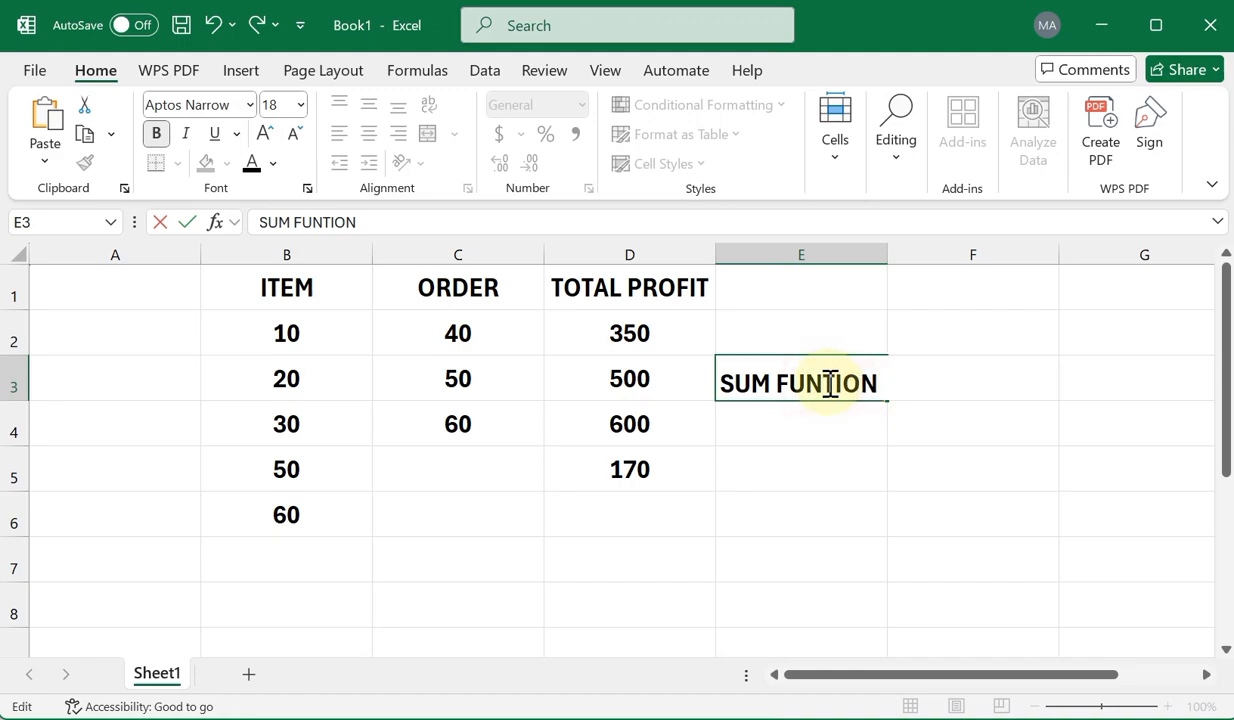
text(C)
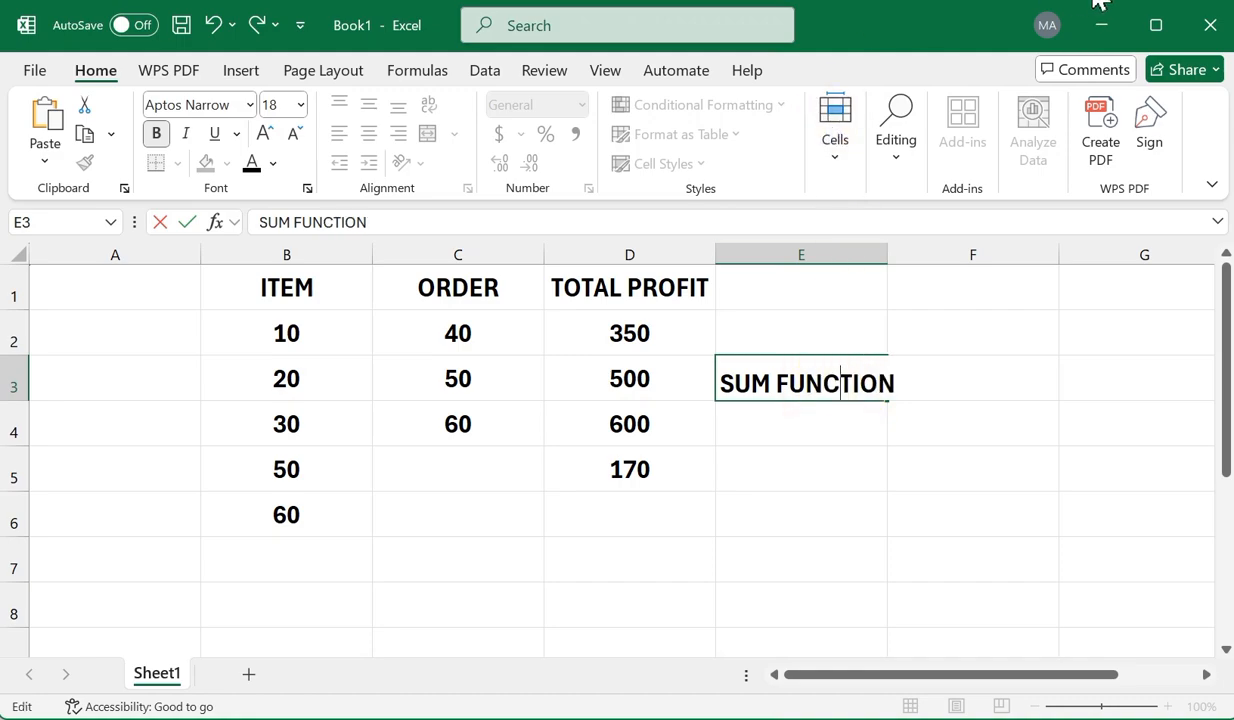
click(1106, 3)
click(780, 370)
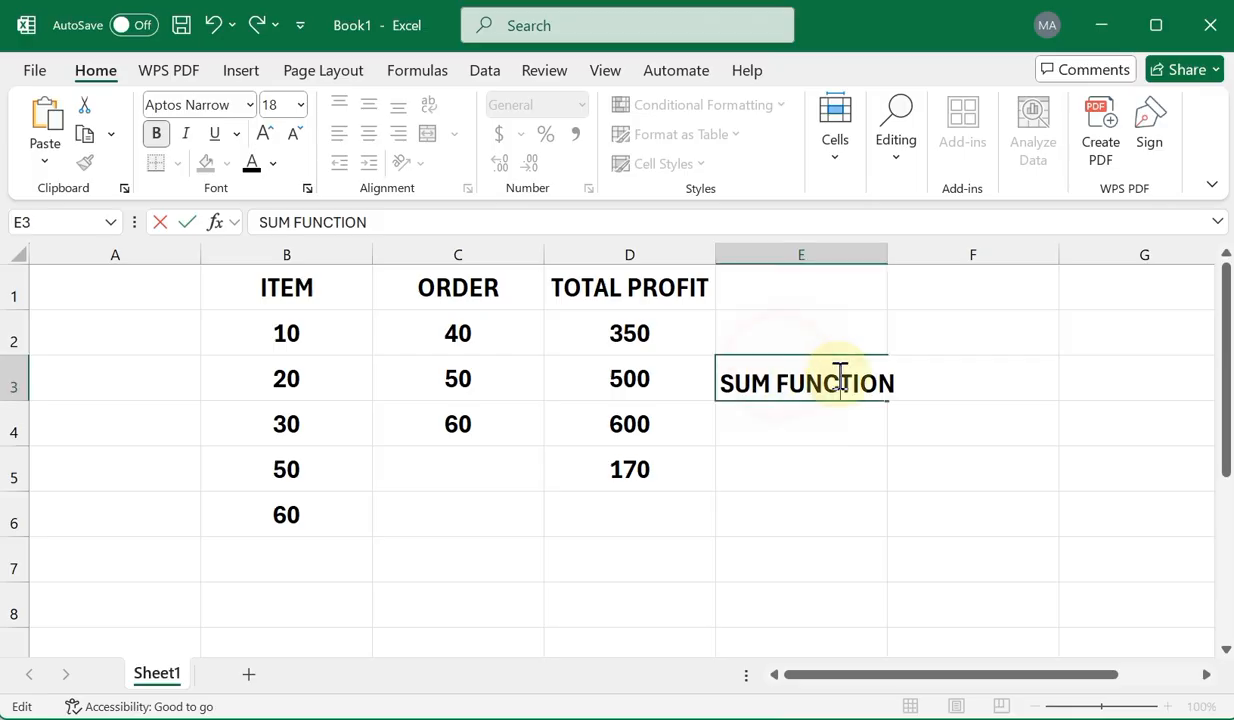
double_click(737, 382)
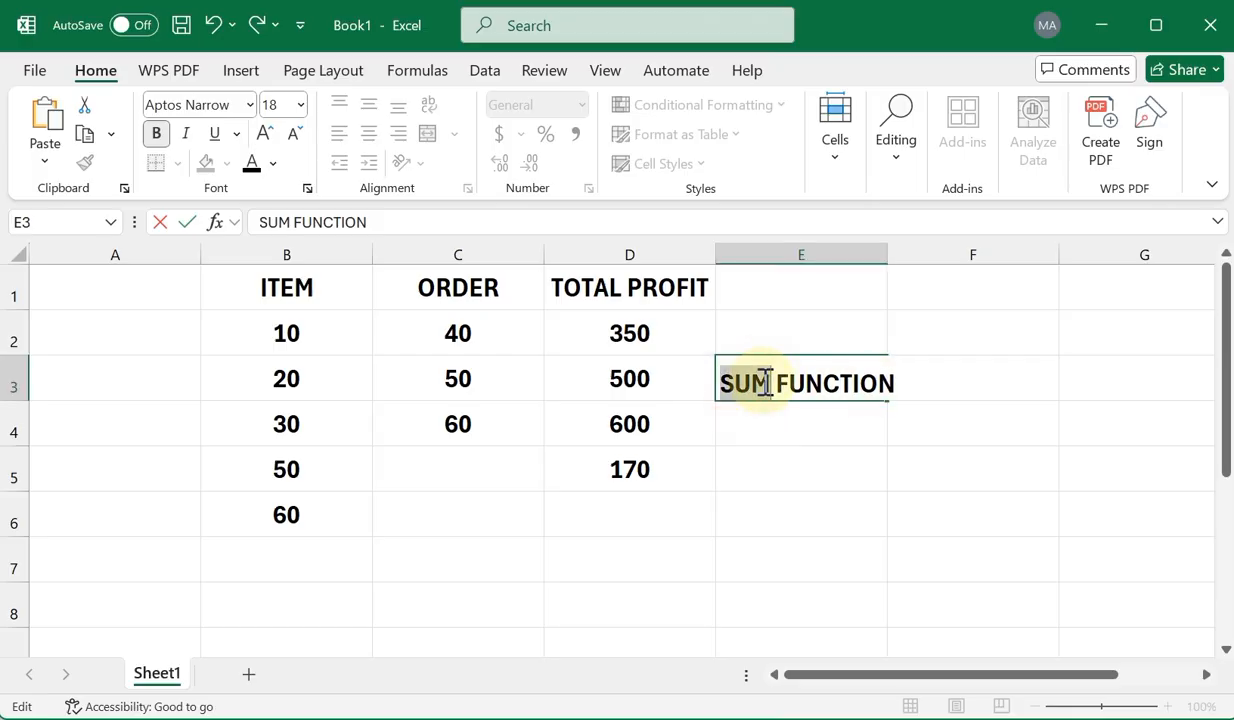
click(928, 417)
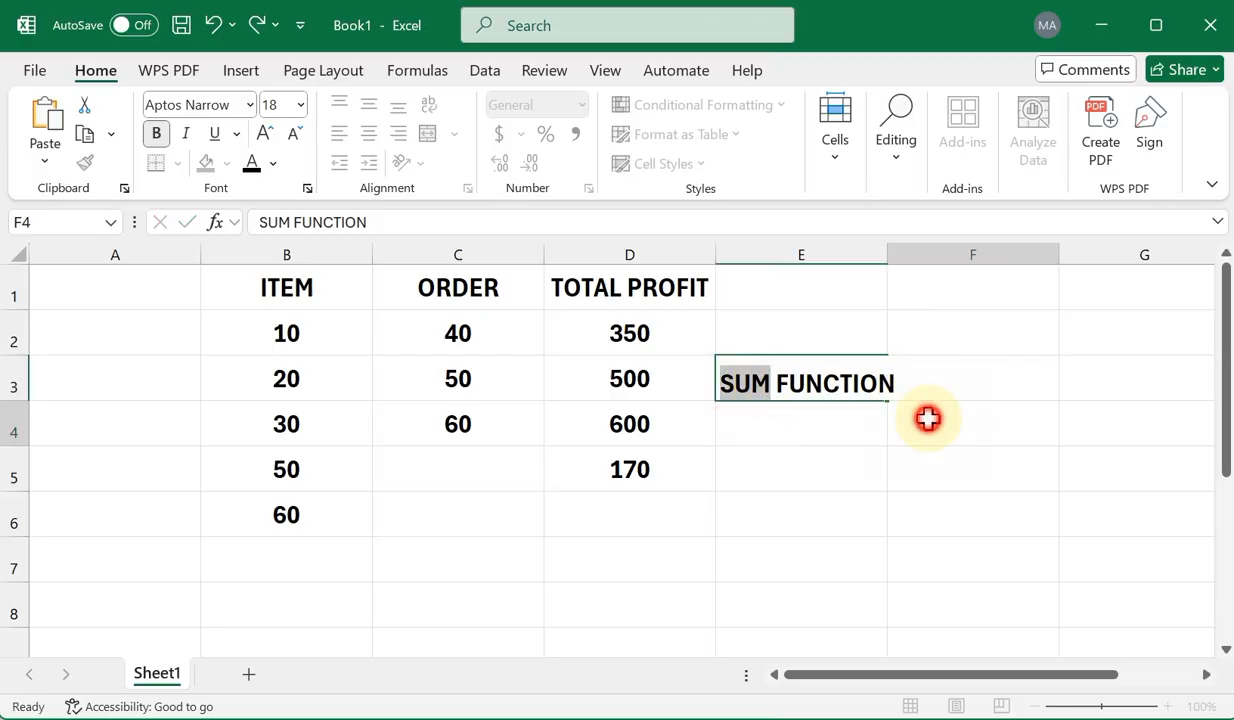
Move the word FUNCTION out of cell E3 into cell F3, leaving only SUM in E3
click(831, 372)
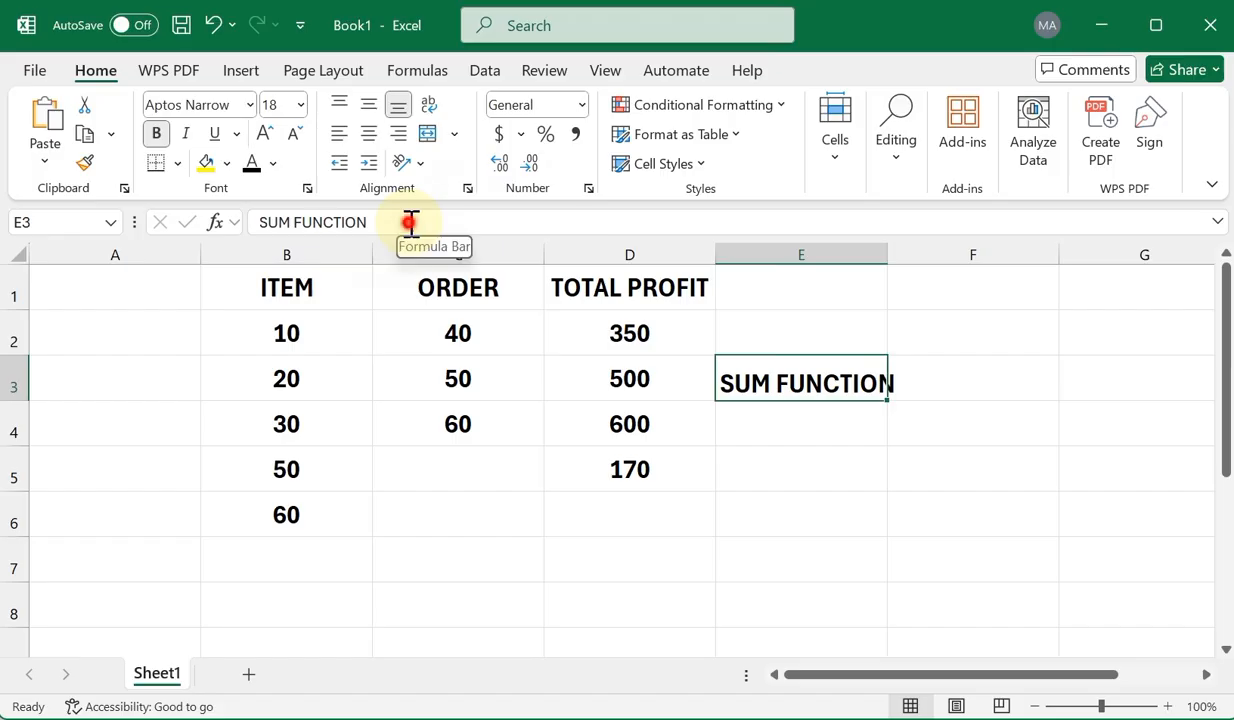
drag(408, 221, 289, 220)
key(ctrl+c)
key(BackSpace)
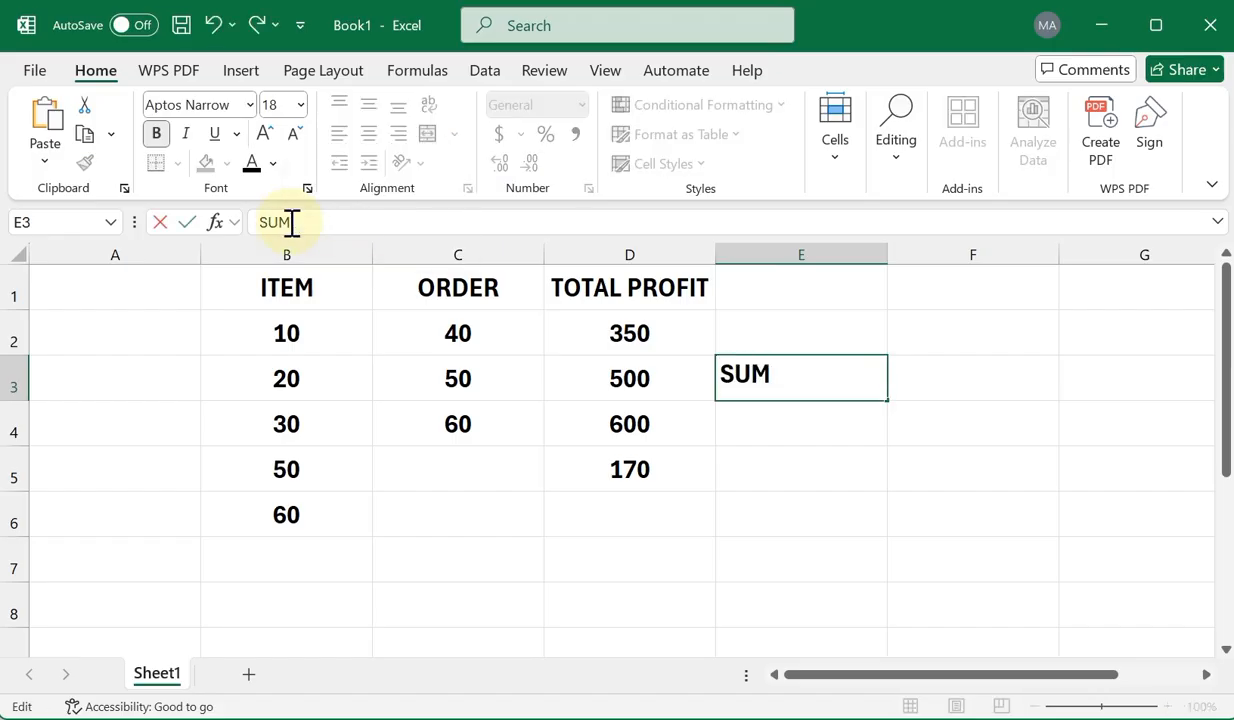
click(970, 387)
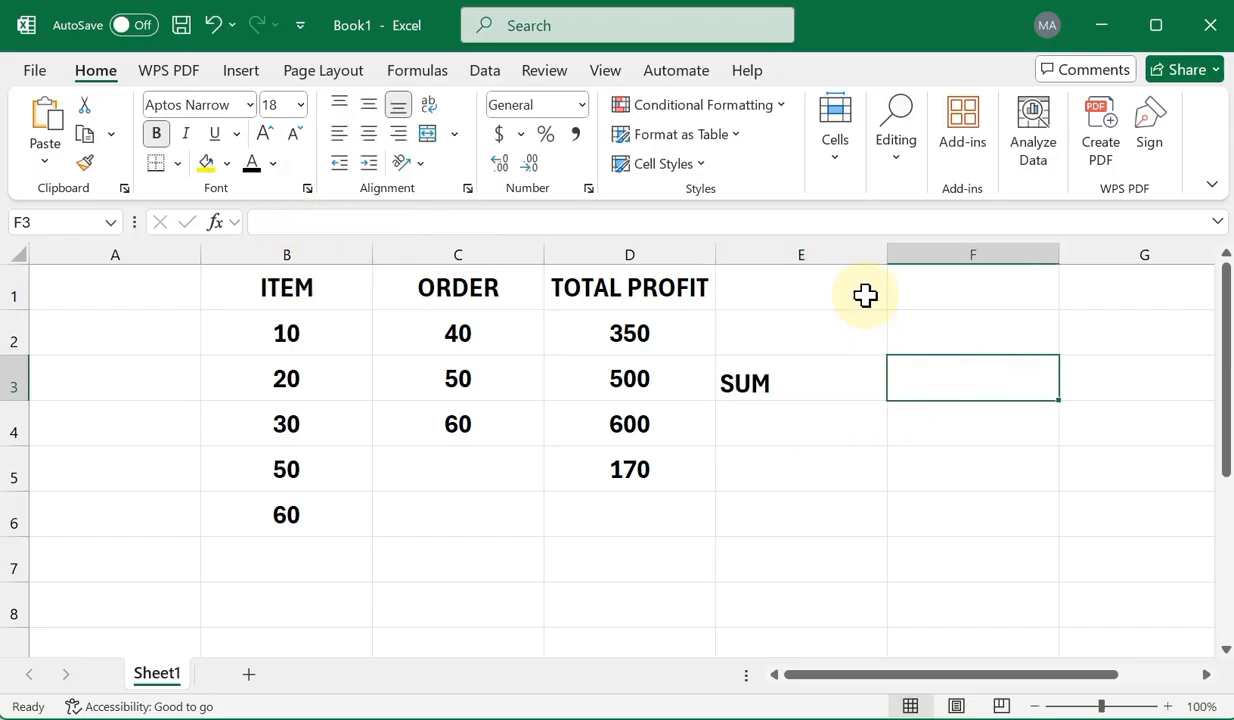
click(962, 327)
click(983, 372)
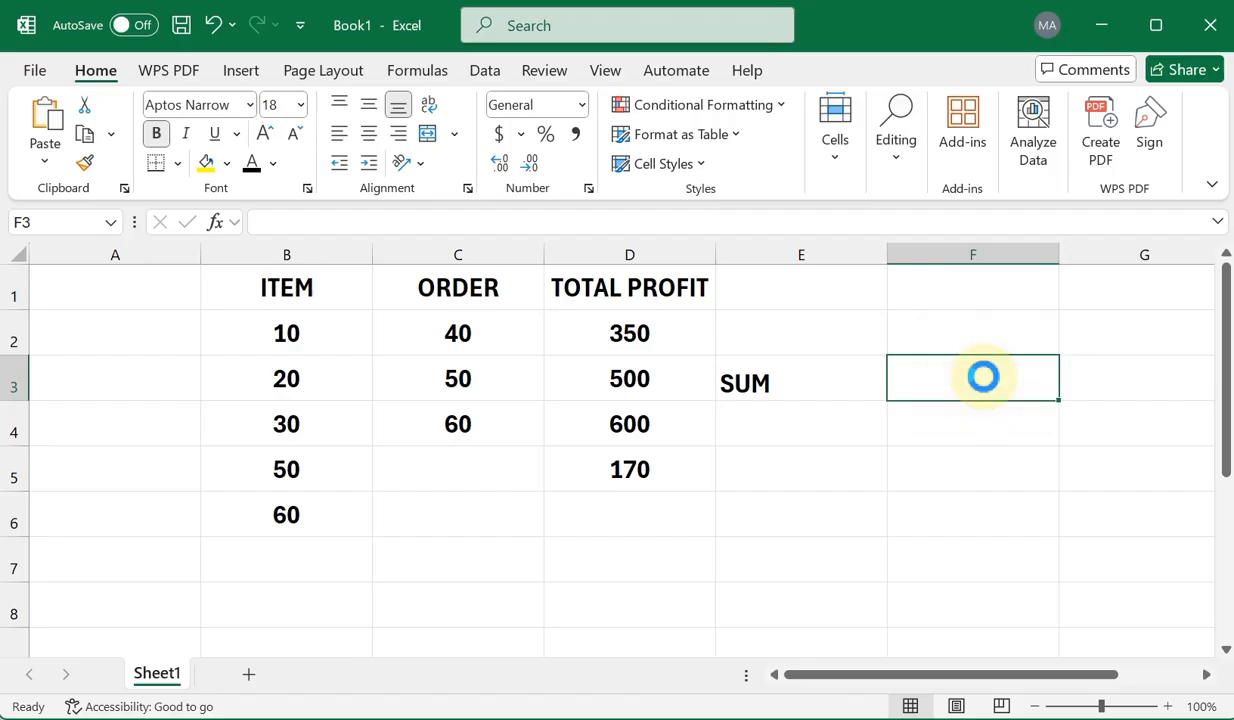
key(ctrl+v)
Replace the SUM label in cell E3 with AVERAGE
click(738, 383)
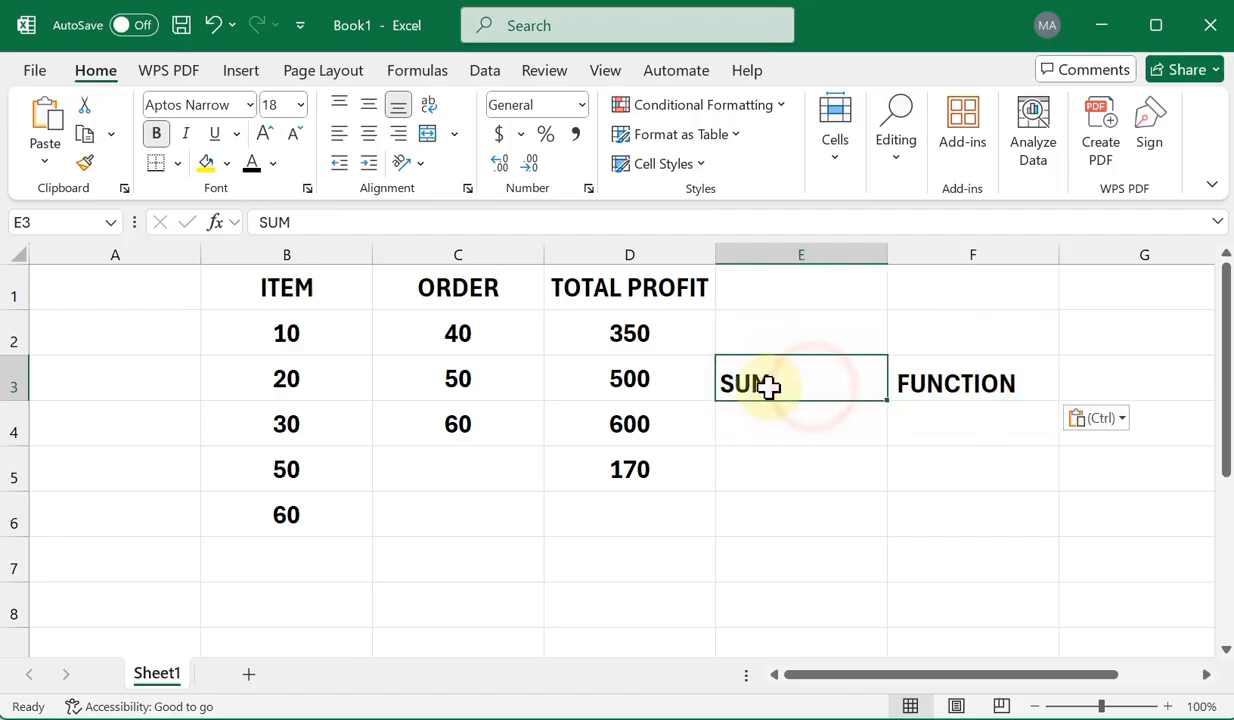
click(439, 221)
drag(300, 223, 125, 225)
text(A)
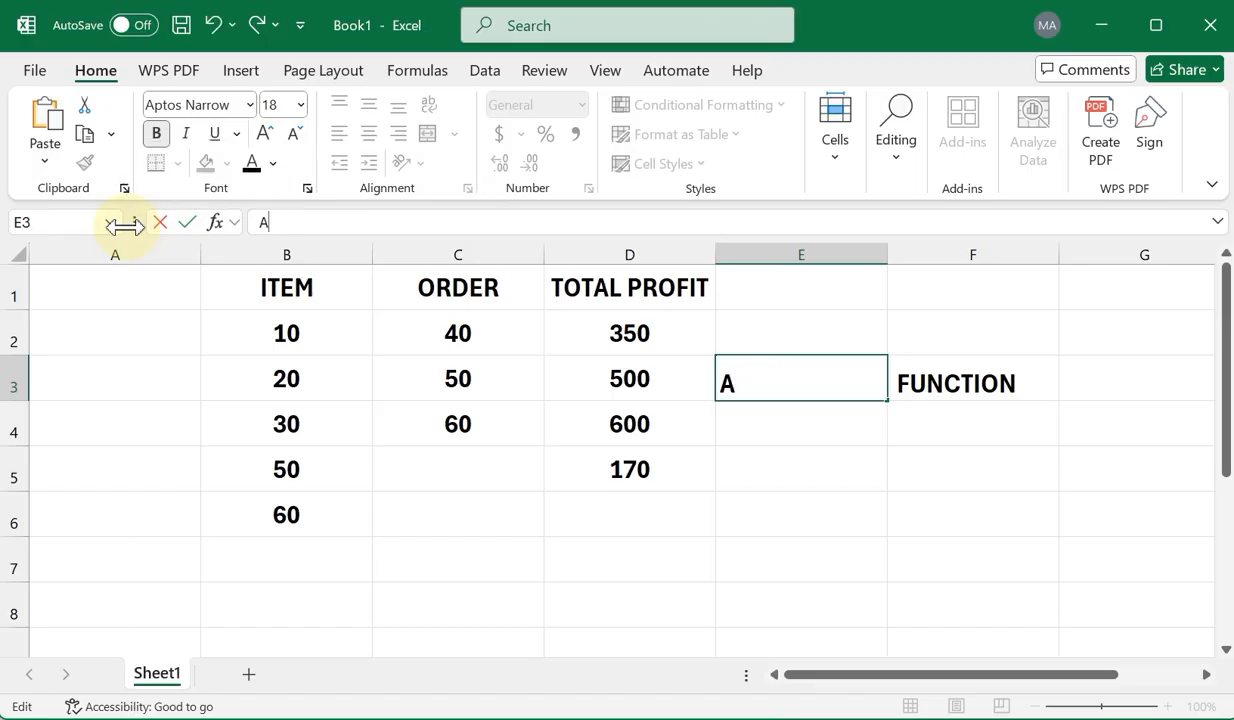
text(VERAGE)
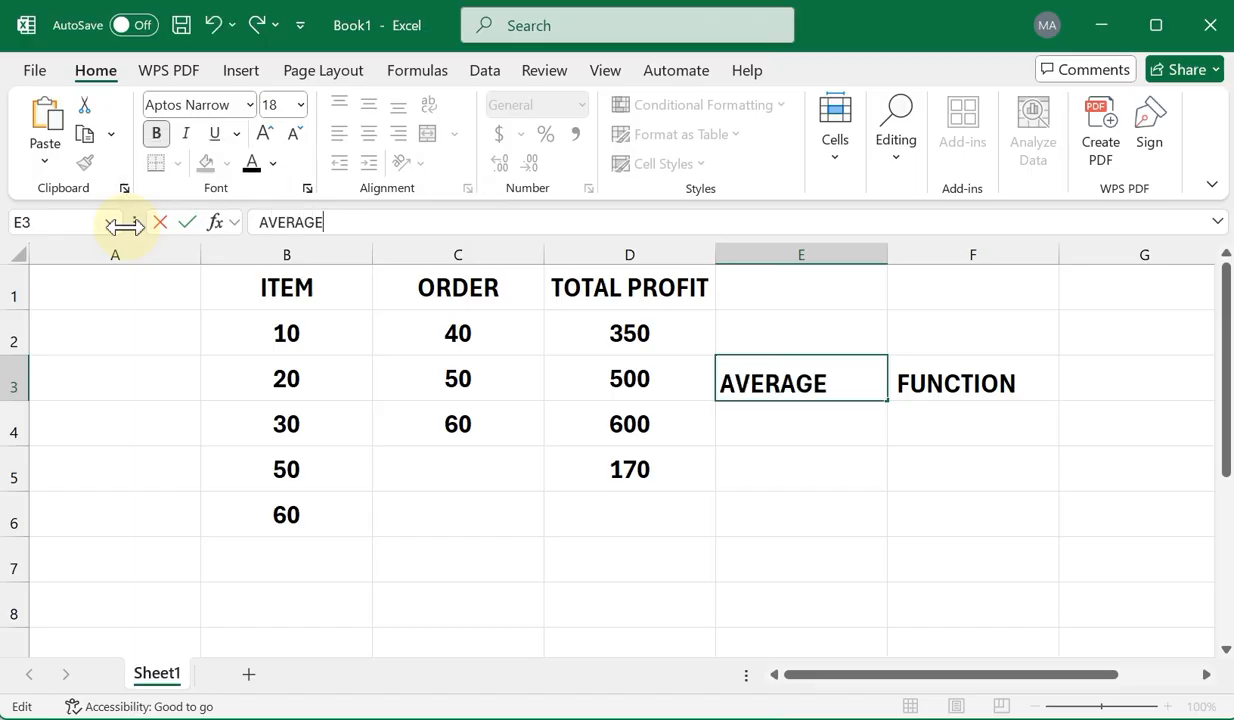
Replace the formula in cell D5 with =AVERAGE(B2:B6) to average the ITEM values
click(613, 465)
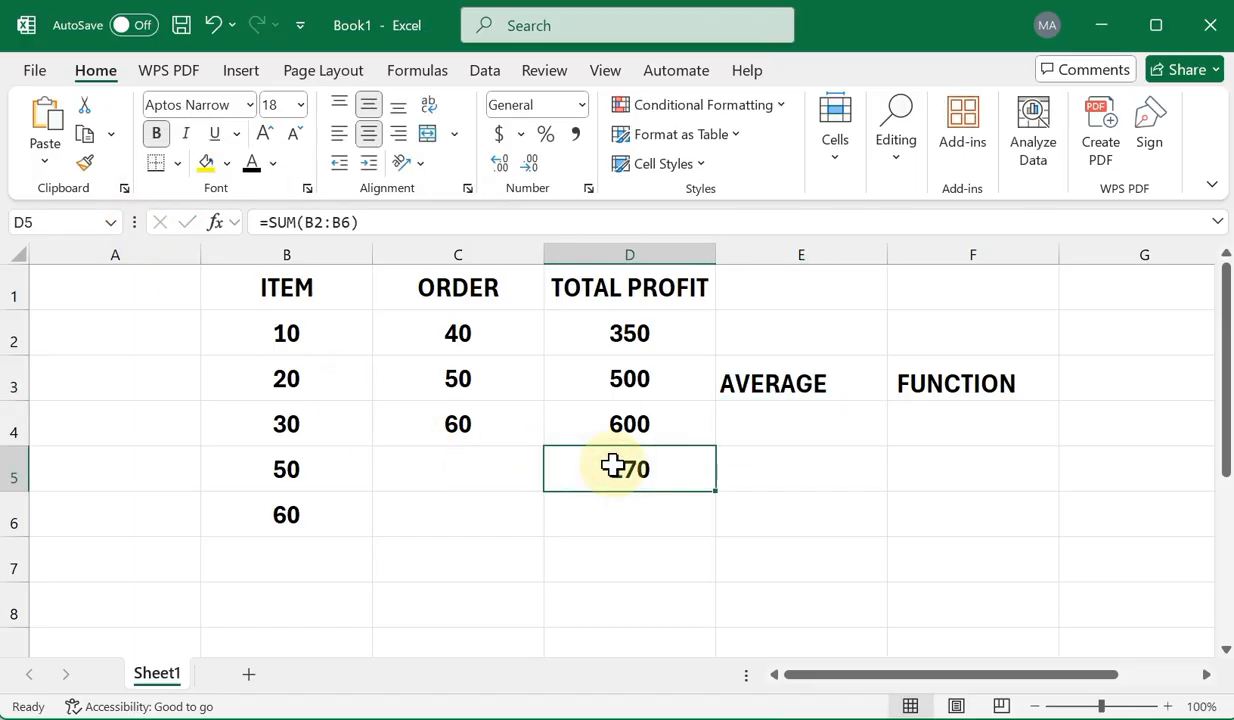
text(=)
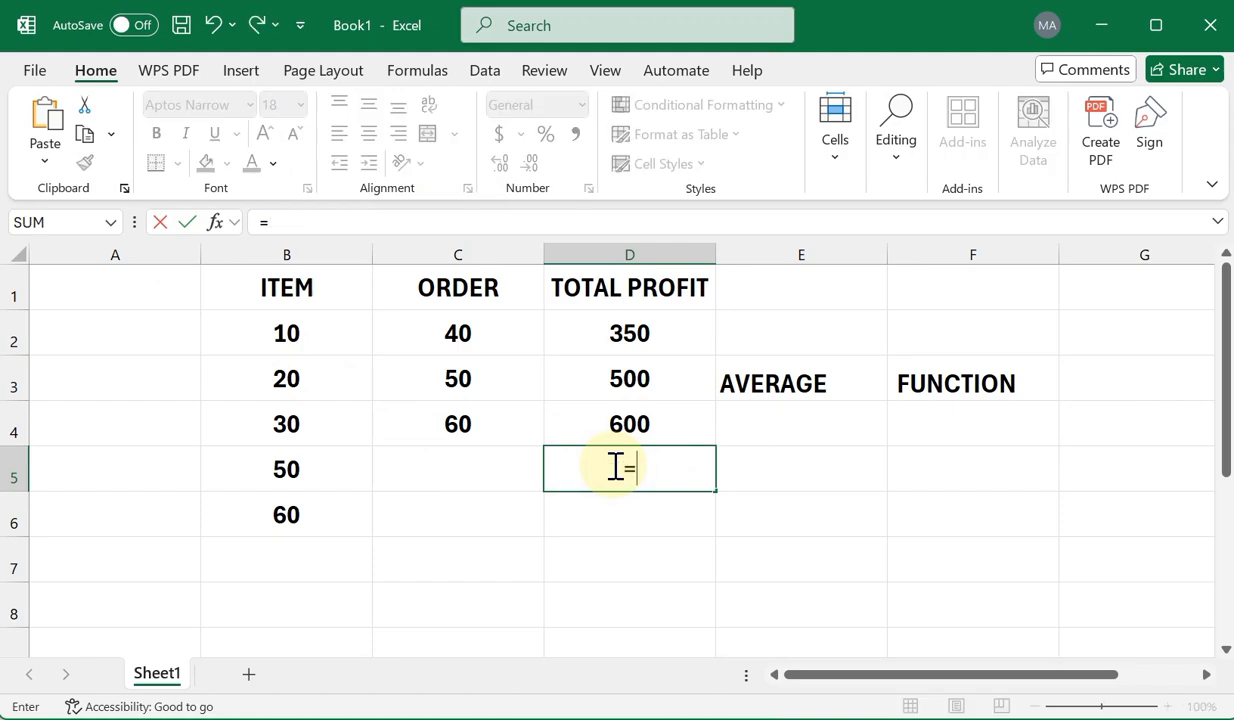
text(a)
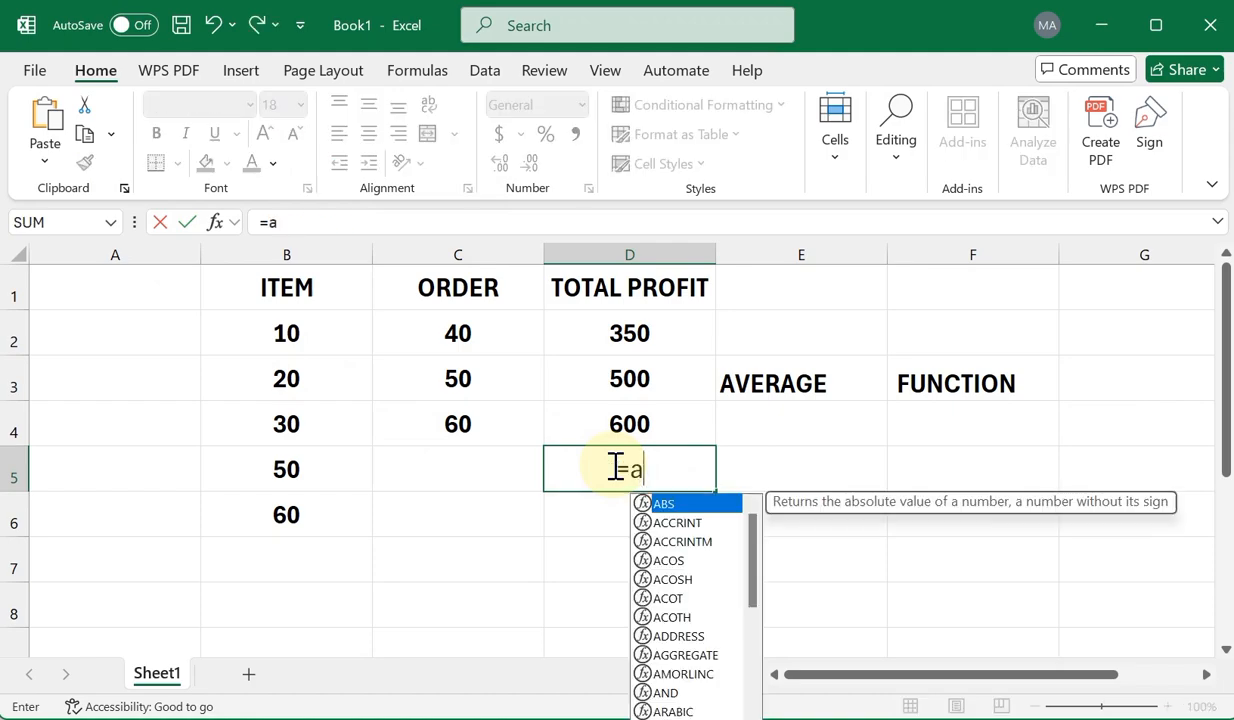
text(verag)
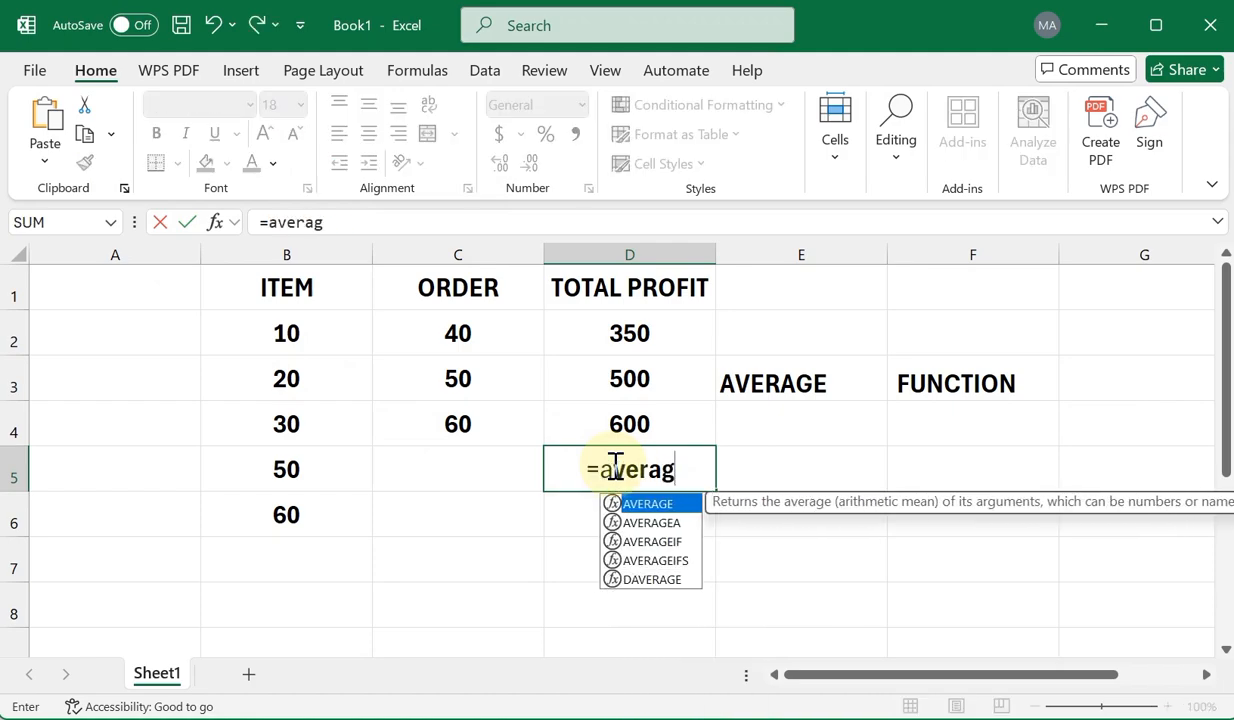
text(e()
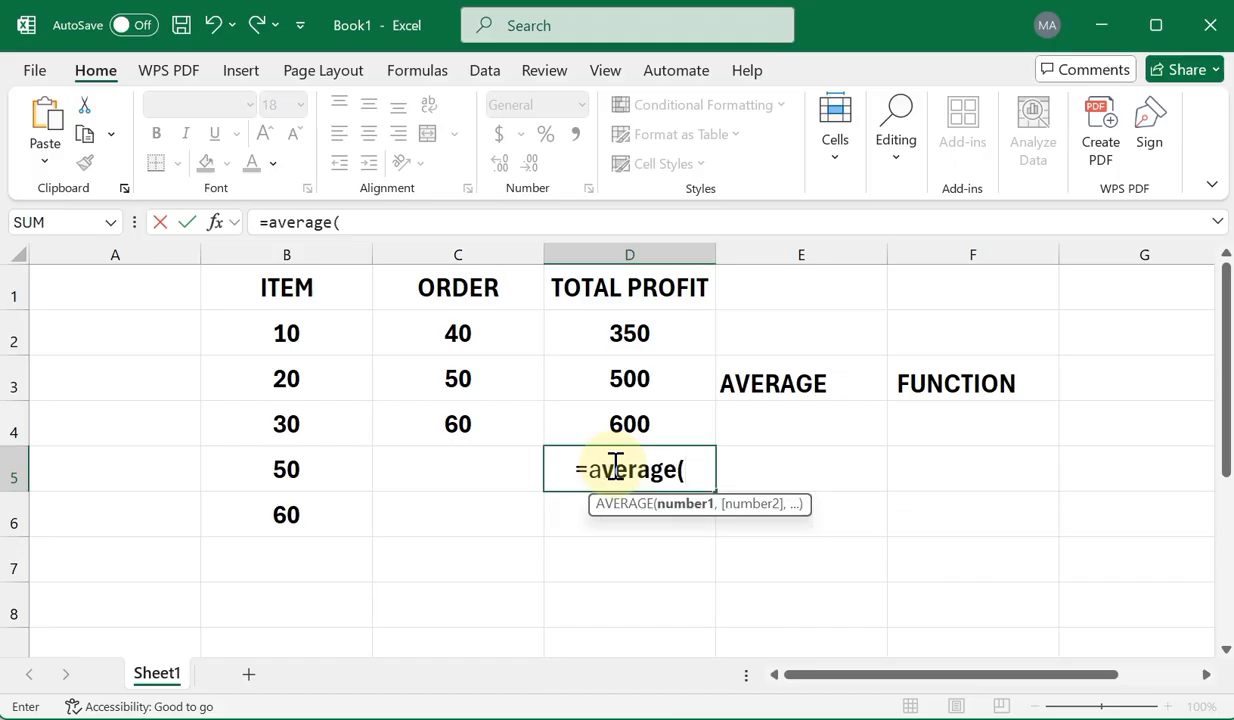
click(330, 336)
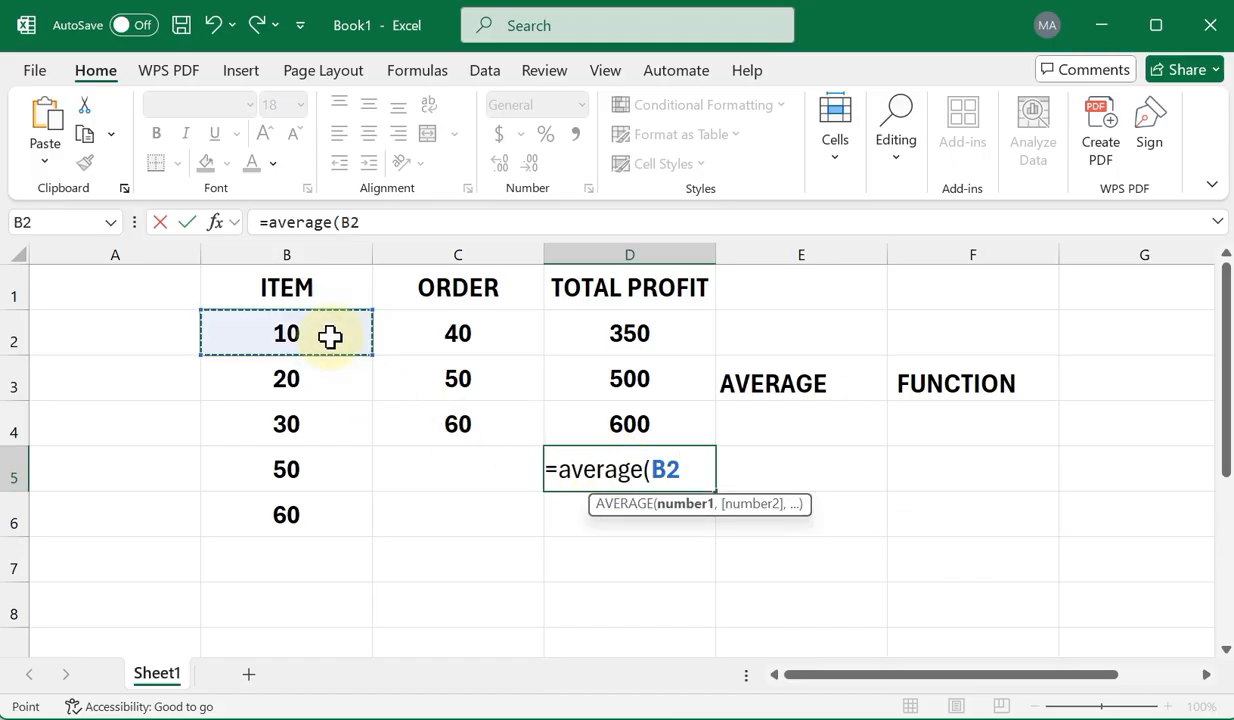
key(F8)
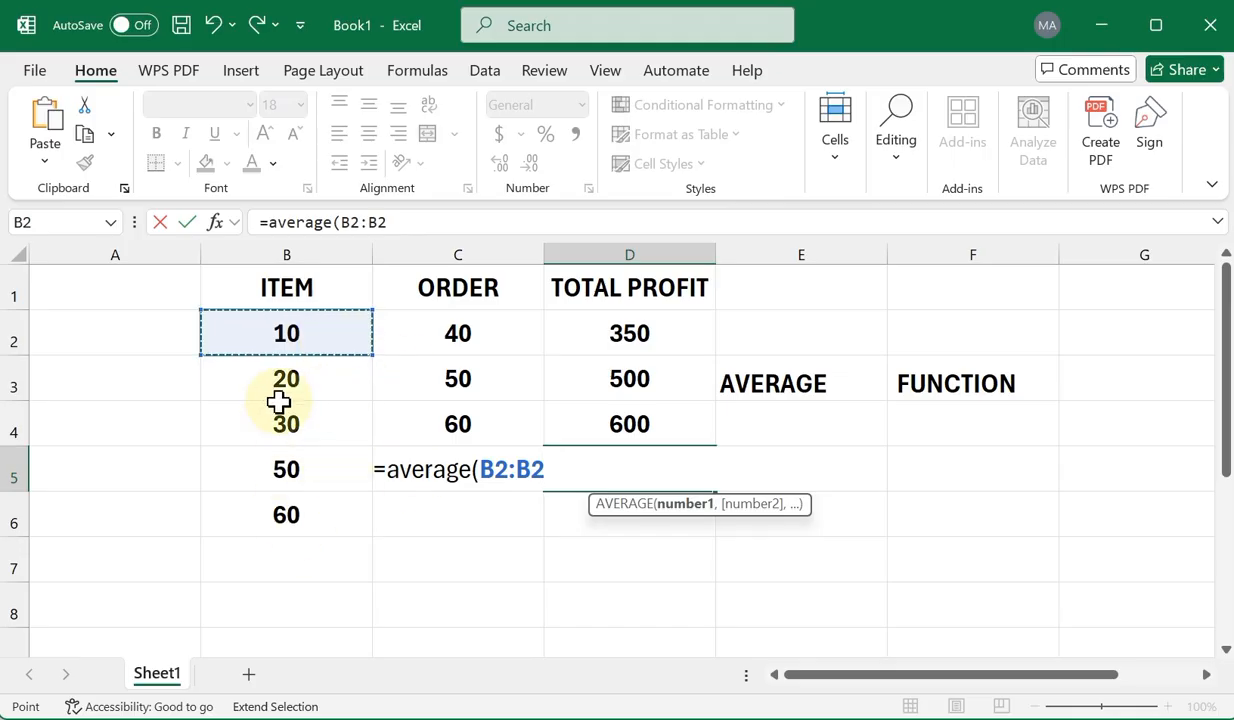
click(325, 518)
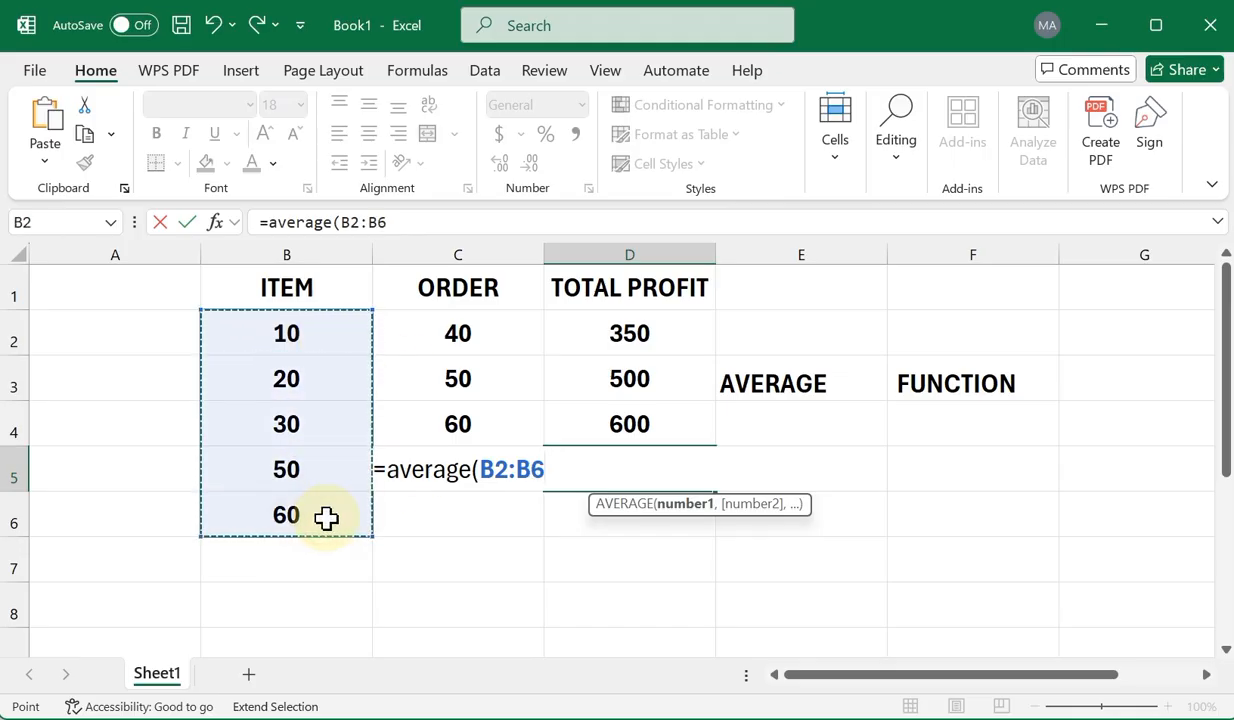
text())
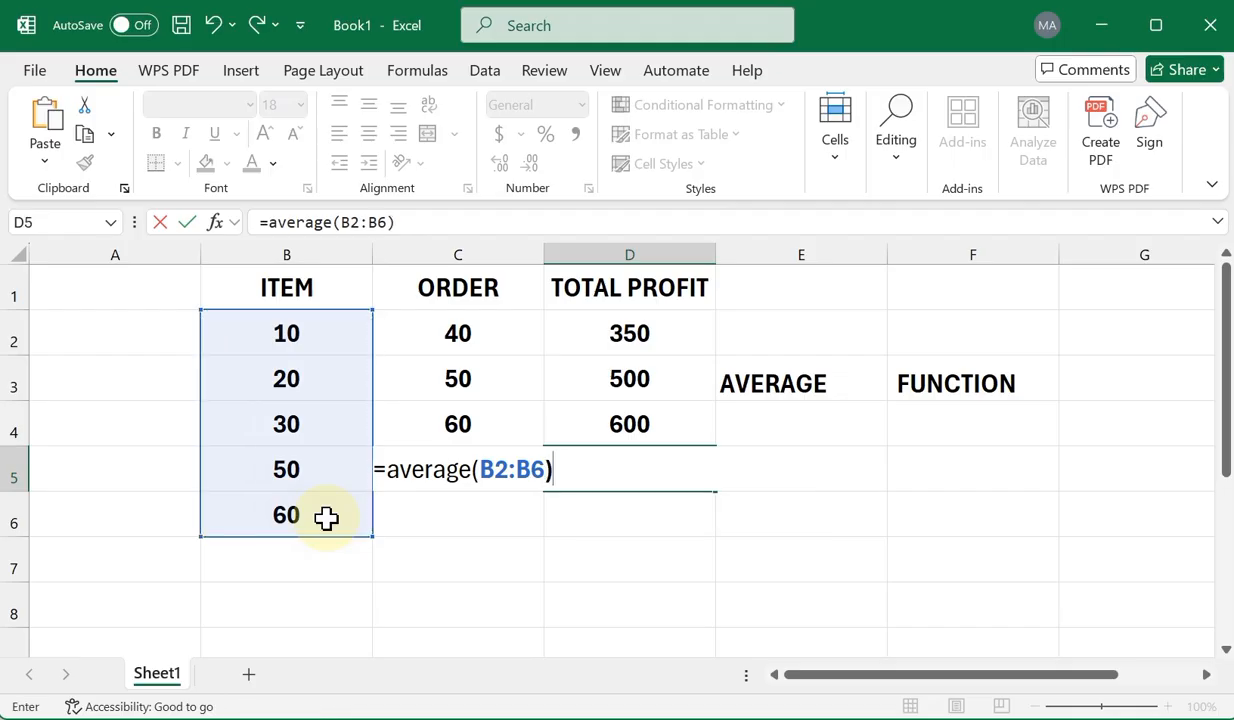
key(Return)
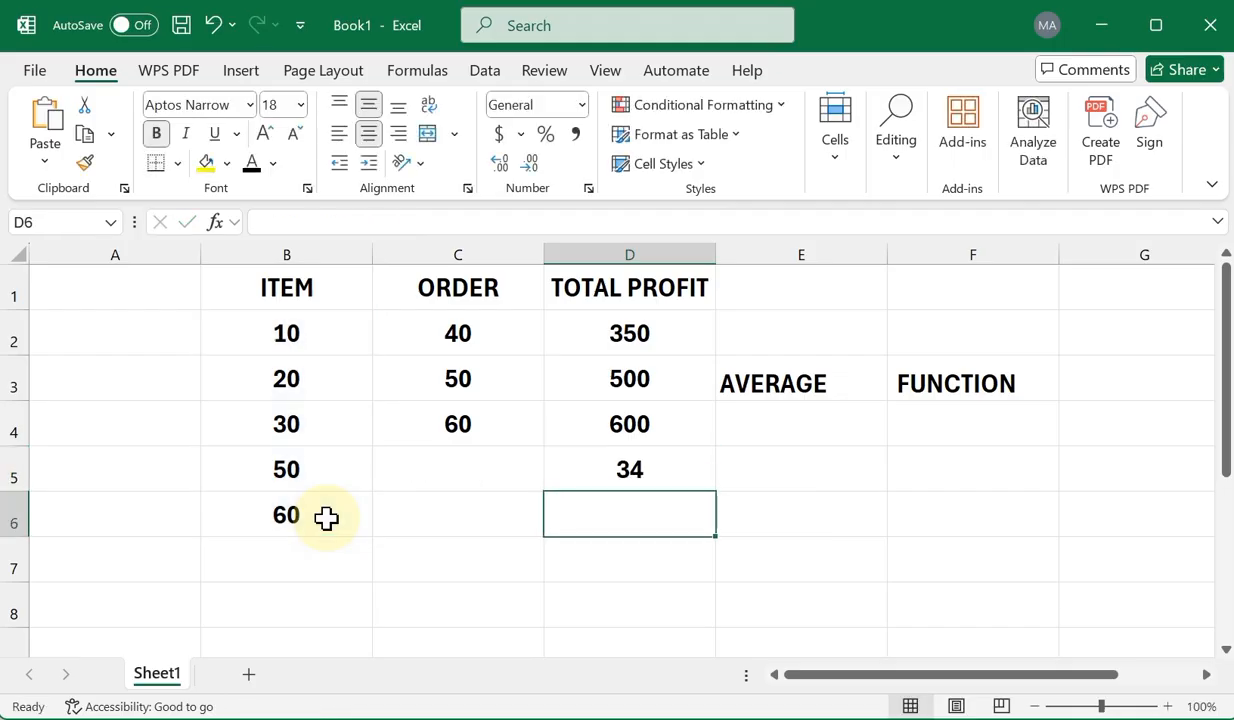
click(585, 460)
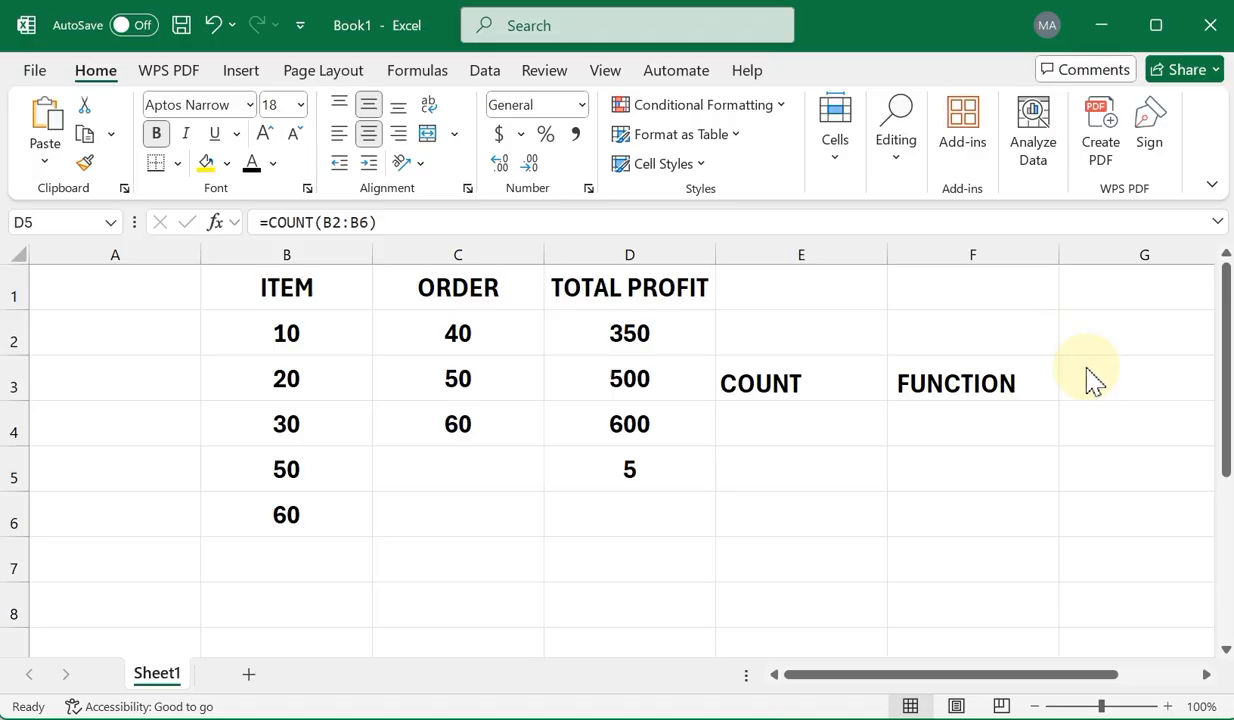
Replace the COUNT label in cell E3 with SUBTOTAL
click(822, 383)
click(824, 383)
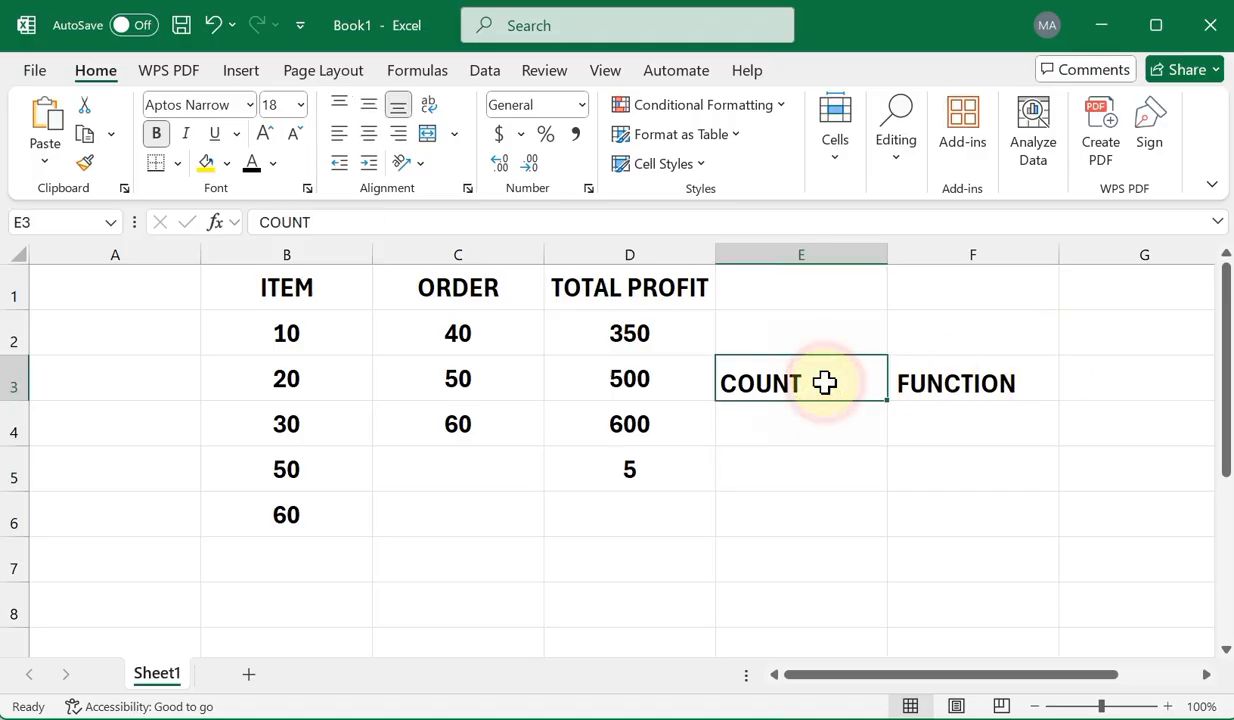
text(SUB)
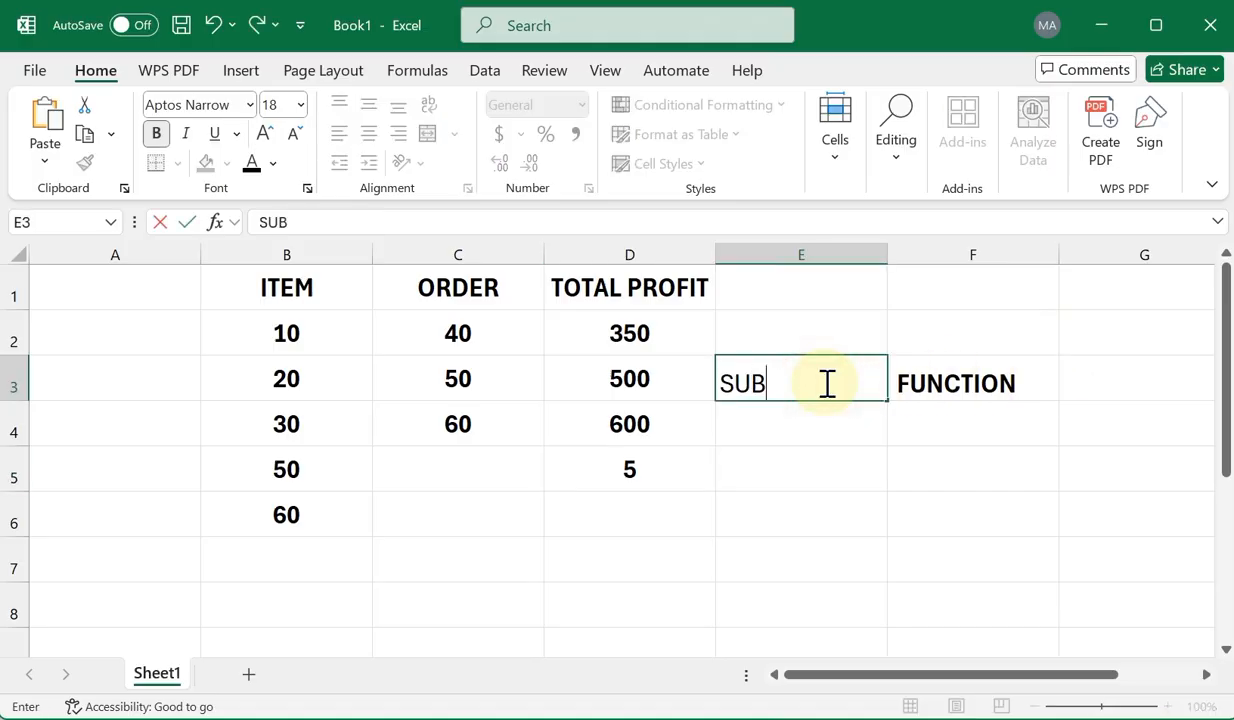
text(TOTAL)
click(842, 420)
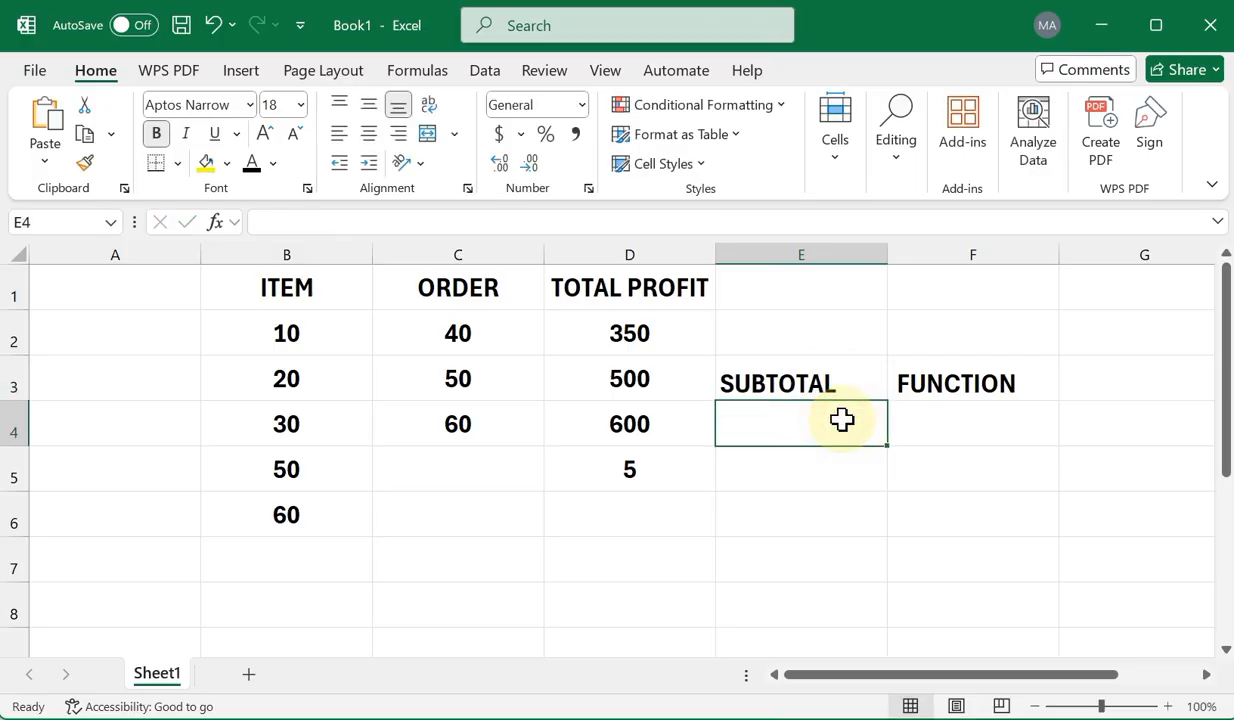
Try to replace the formula in cell D5 with =SUBTOTAL(D2:D4), without a function number
click(643, 468)
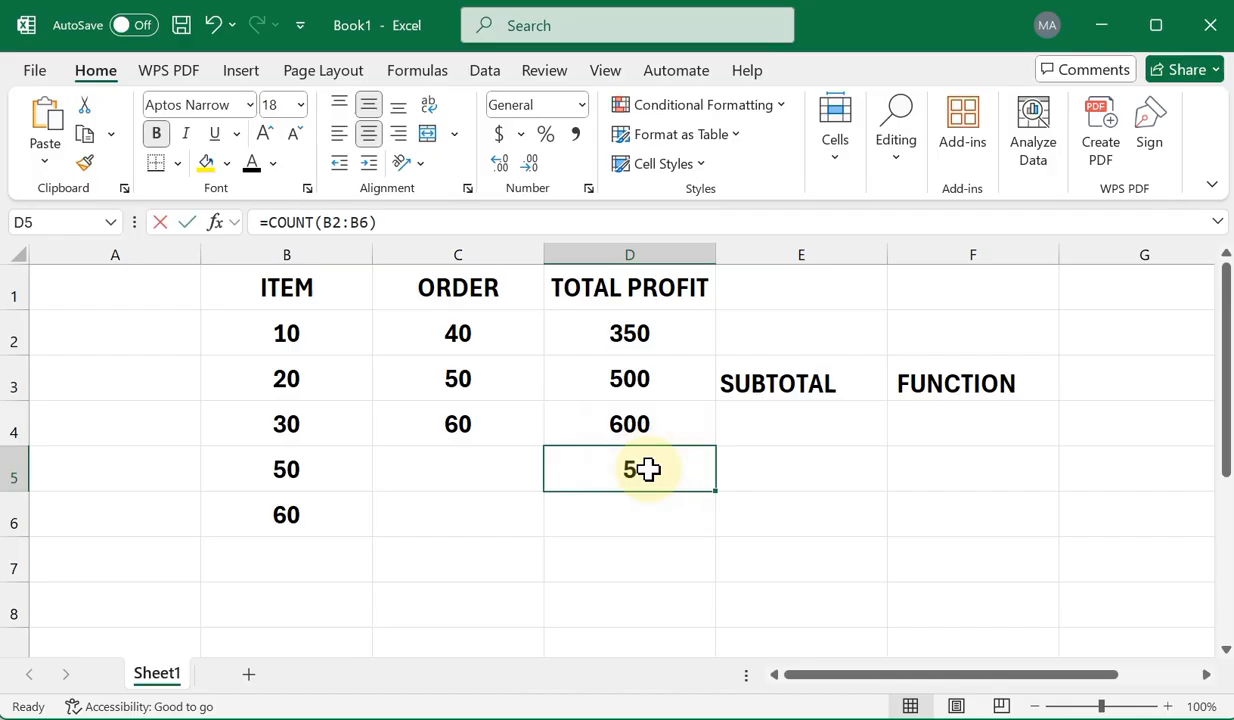
text(=SUBTOT)
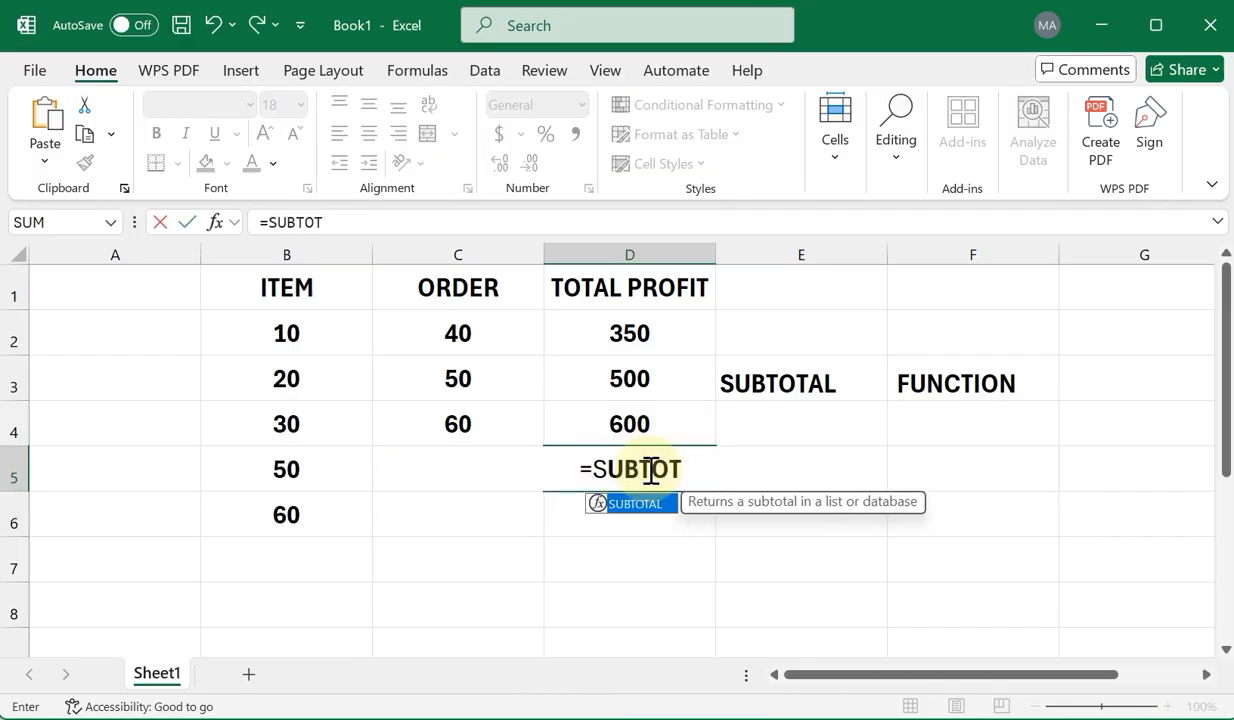
text(AL()
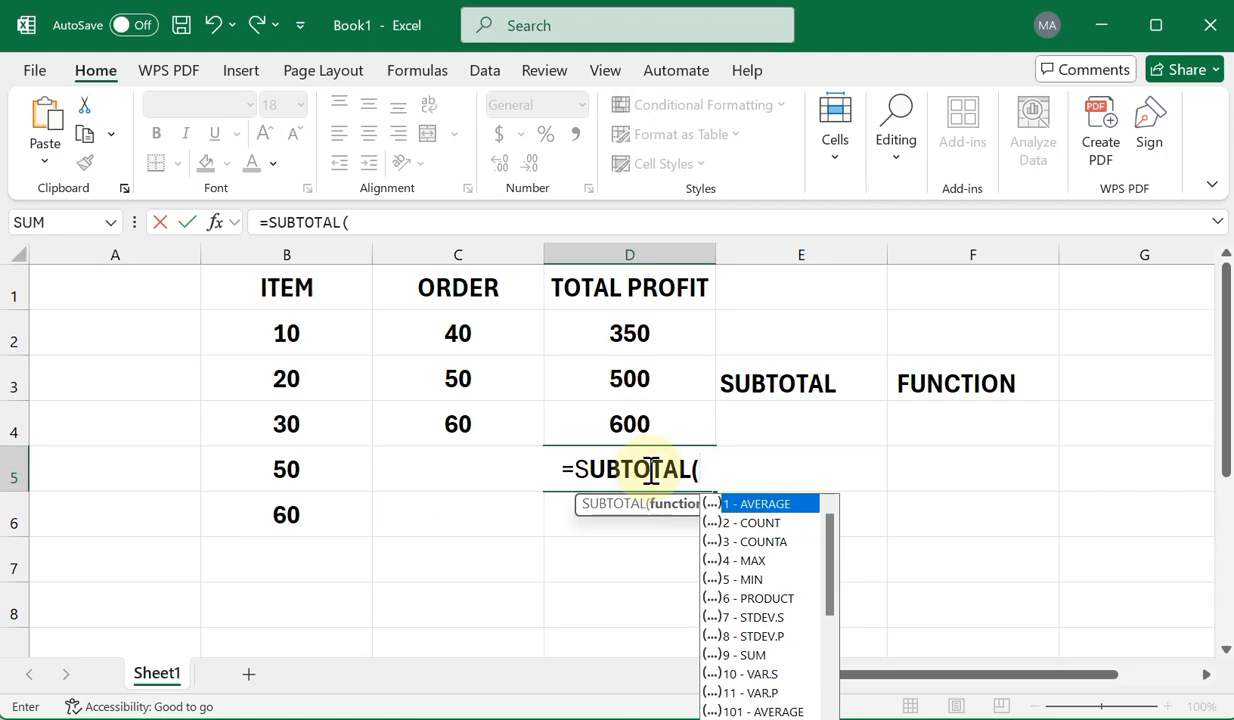
click(1080, 3)
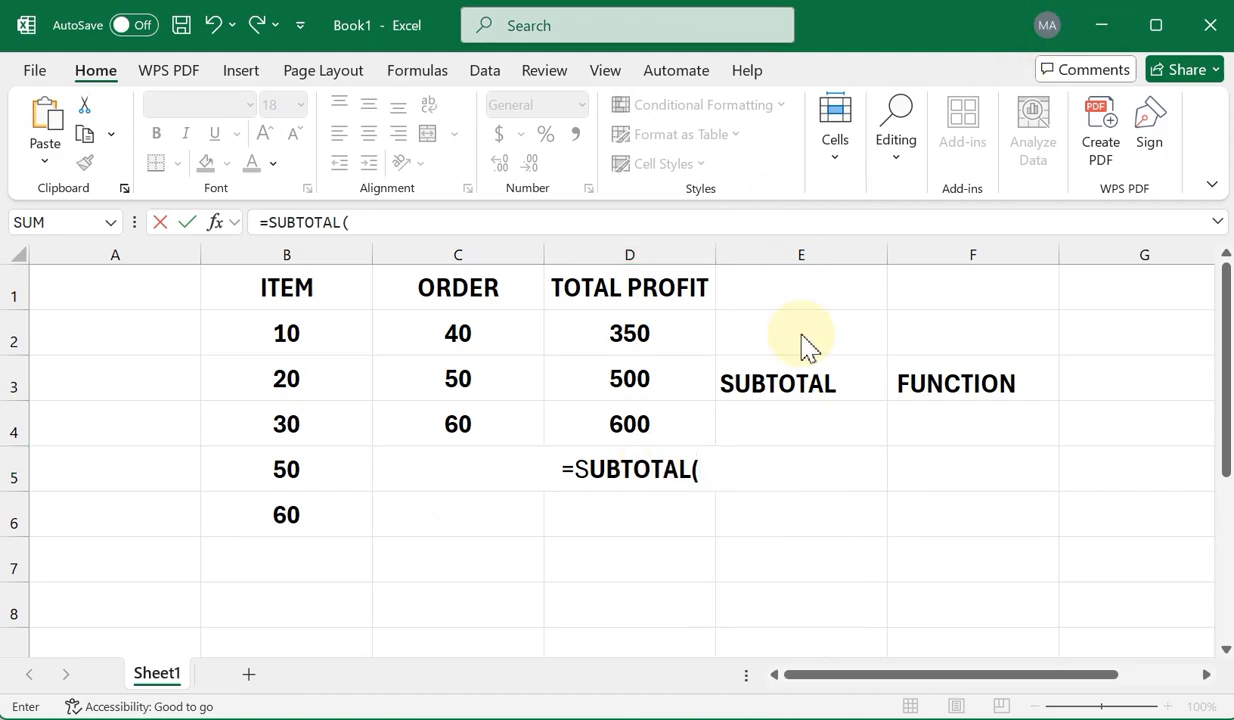
click(604, 335)
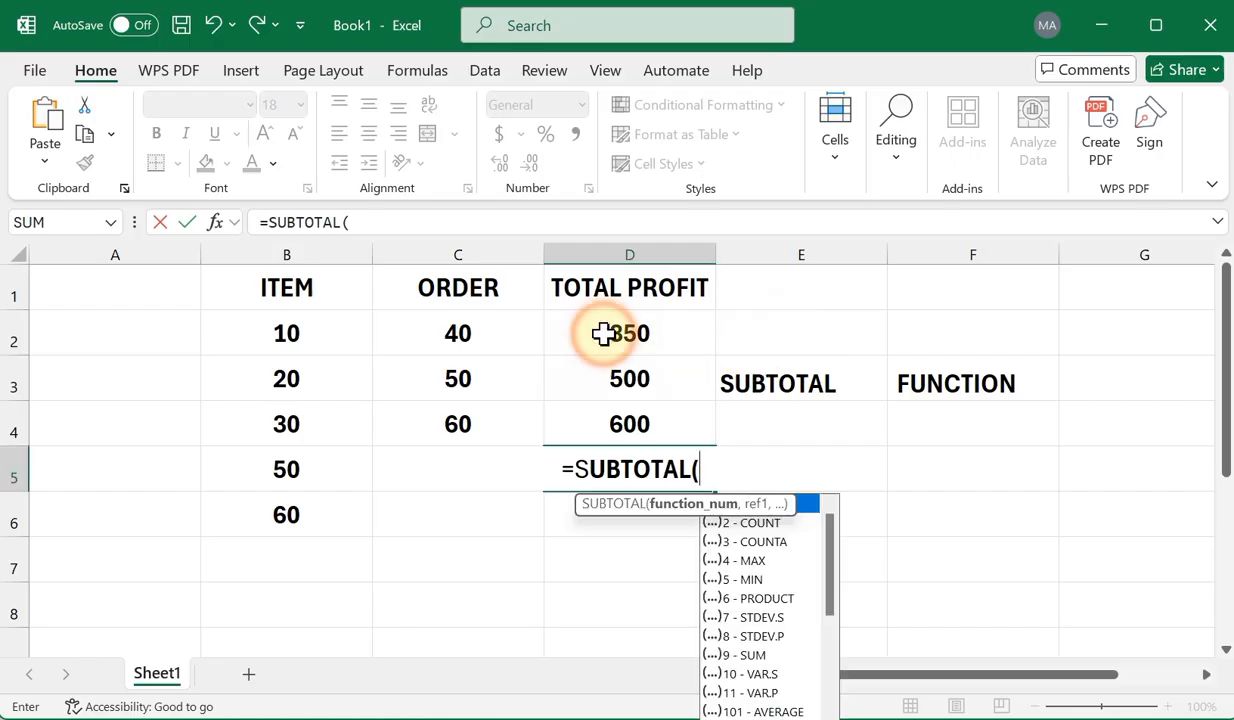
click(604, 334)
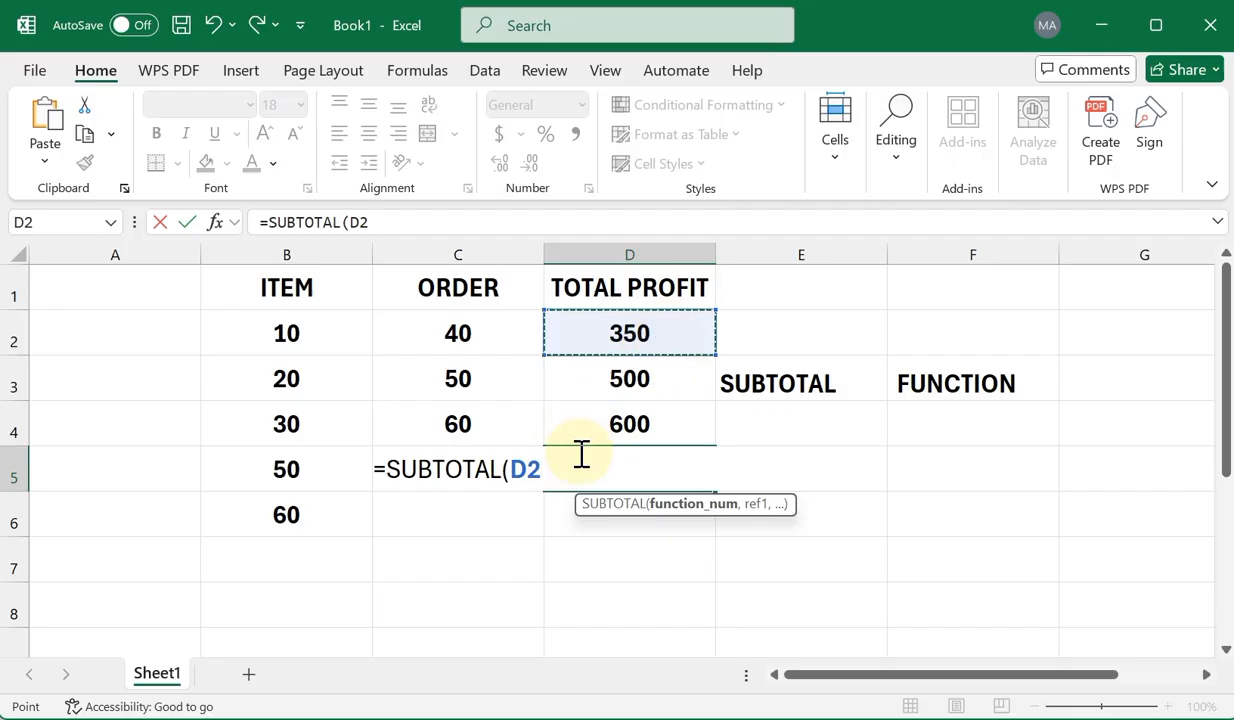
key(F8)
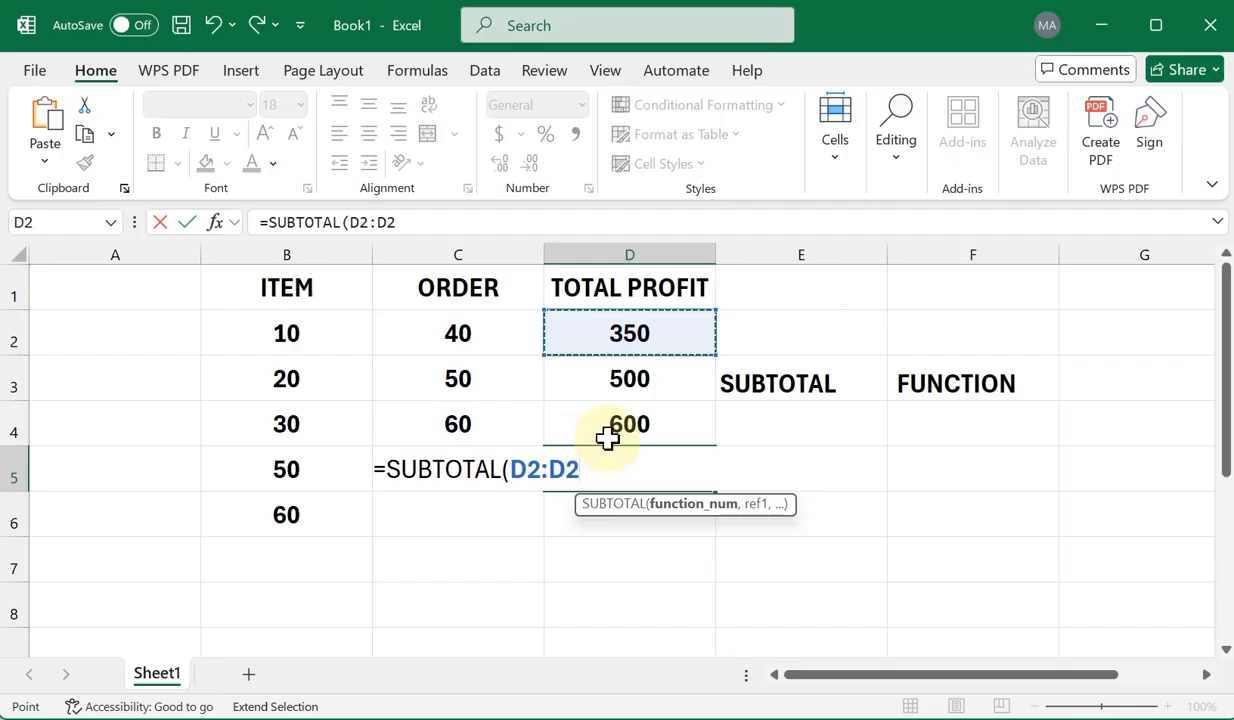
click(611, 430)
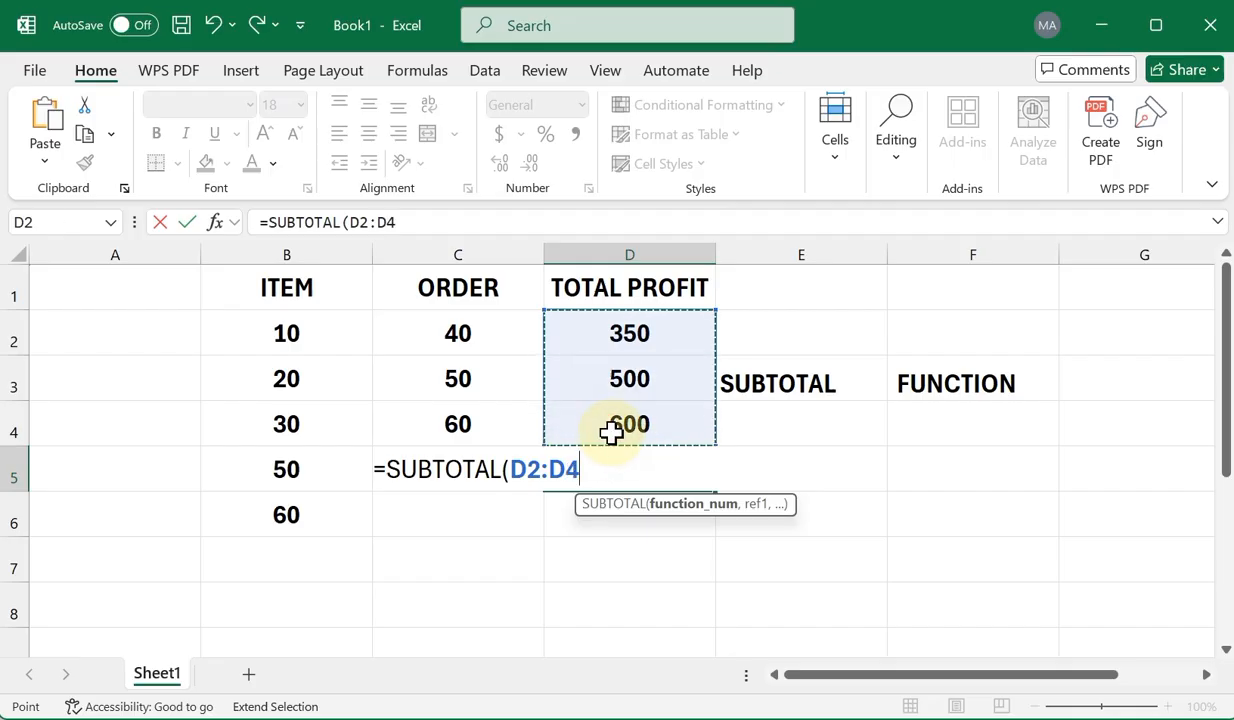
text())
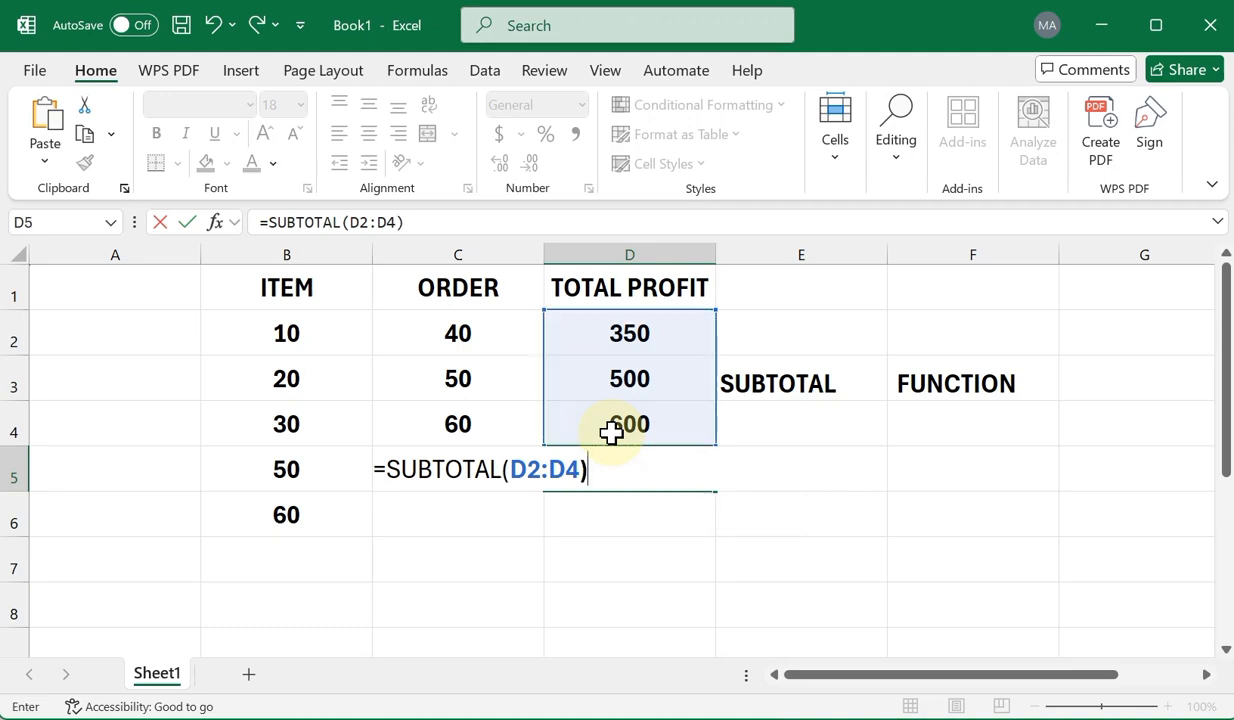
key(Return)
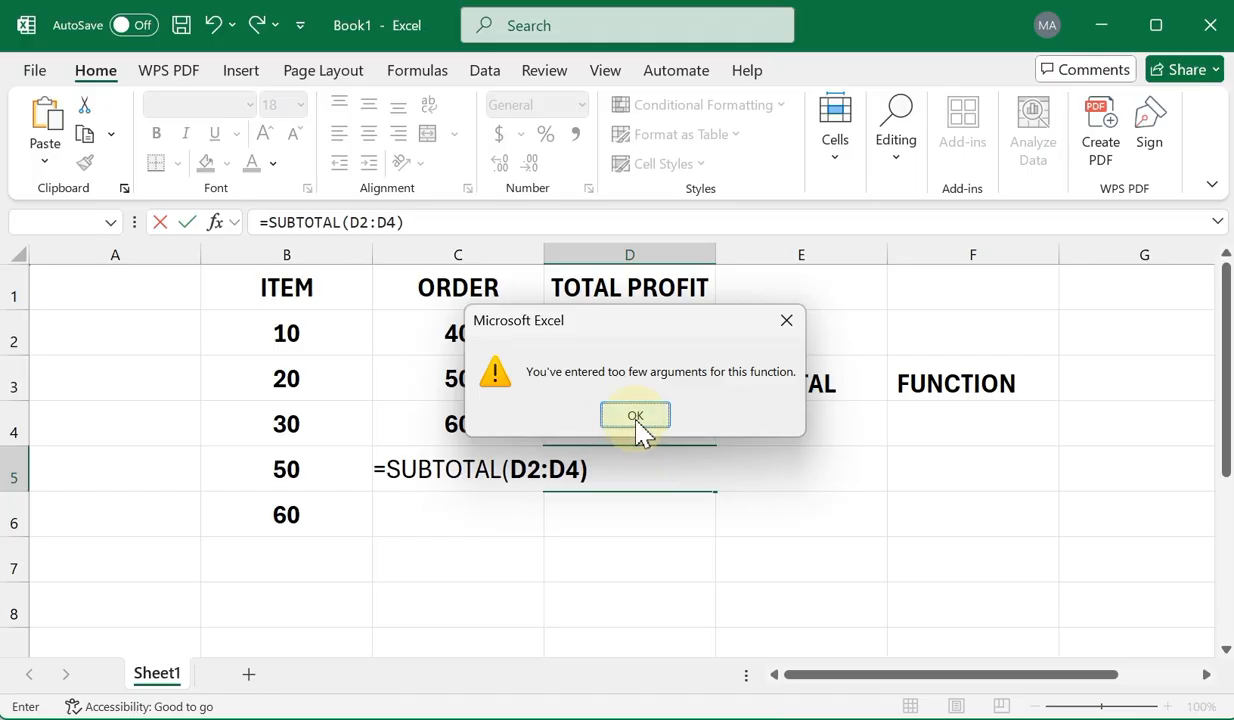
click(637, 422)
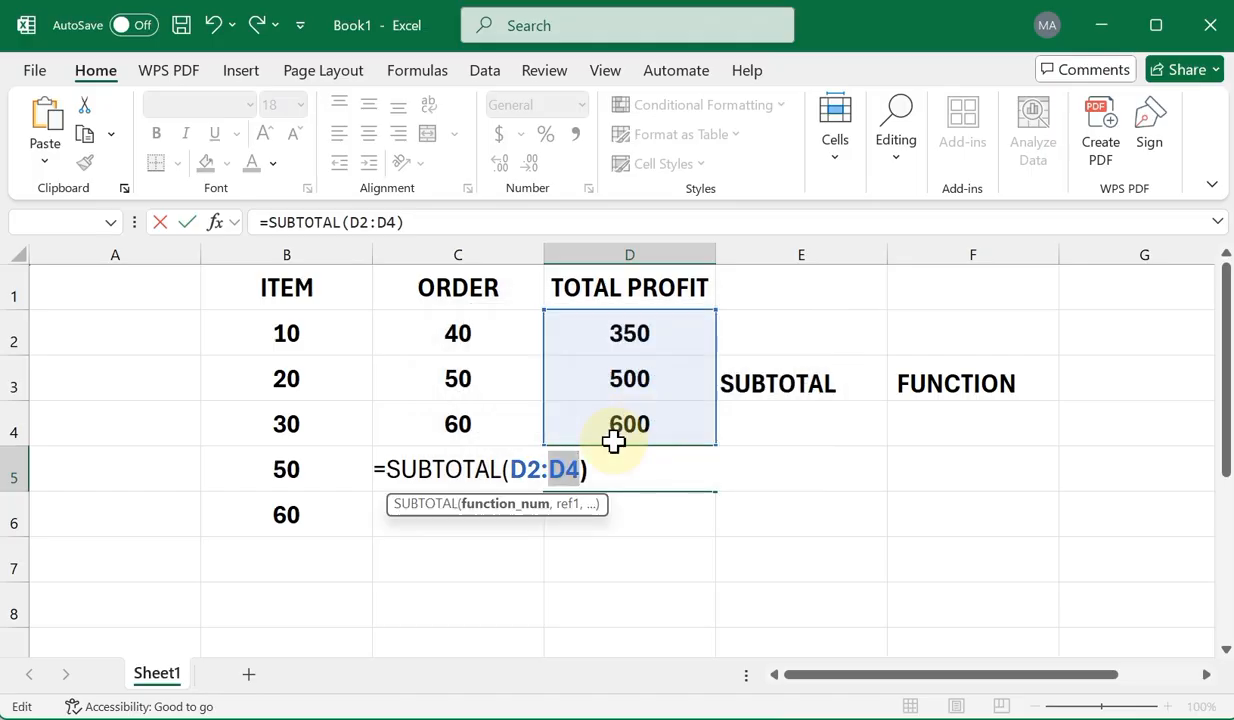
Clear the arguments of the SUBTOTAL formula in cell D5 back to =SUBTOTAL( and review the available function numbers
click(511, 469)
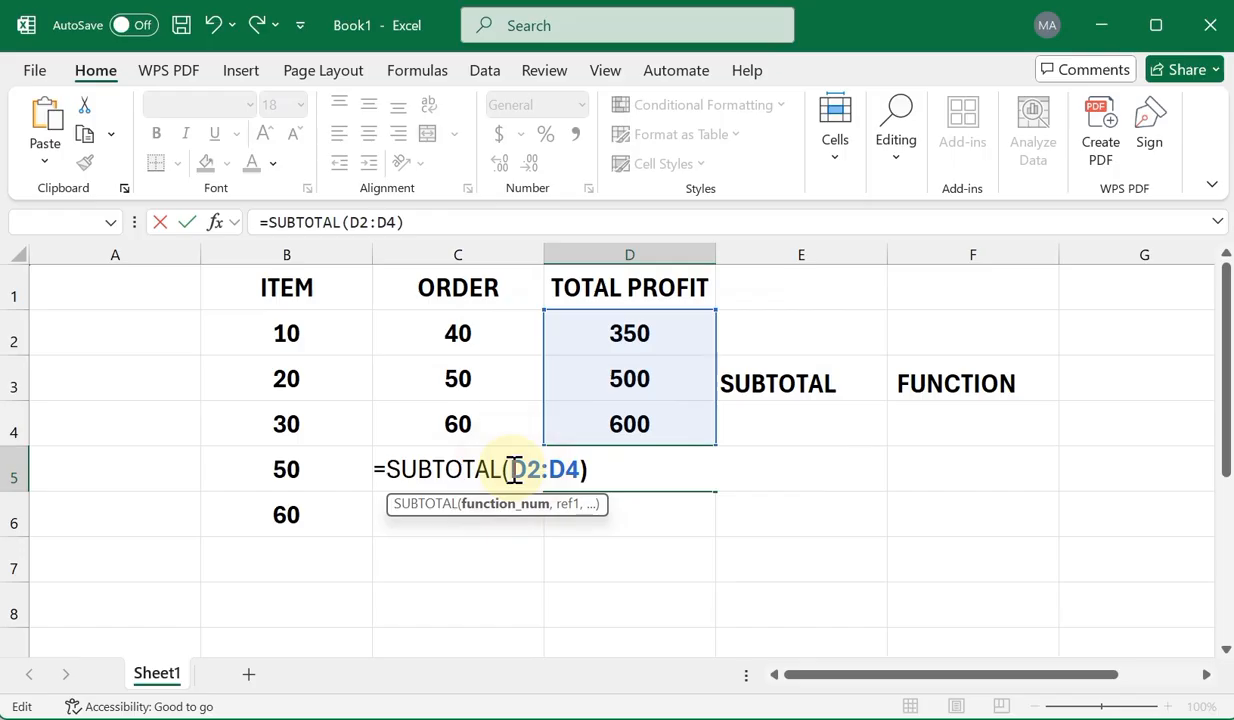
double_click(603, 471)
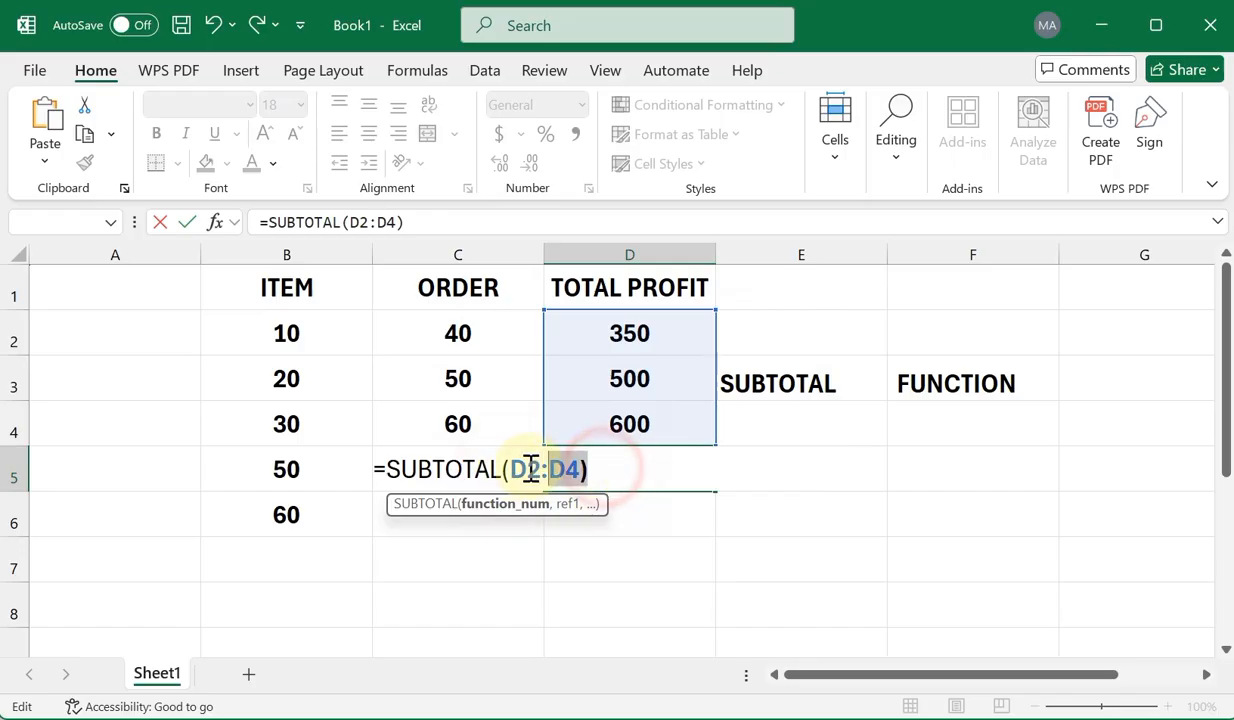
drag(531, 469, 517, 469)
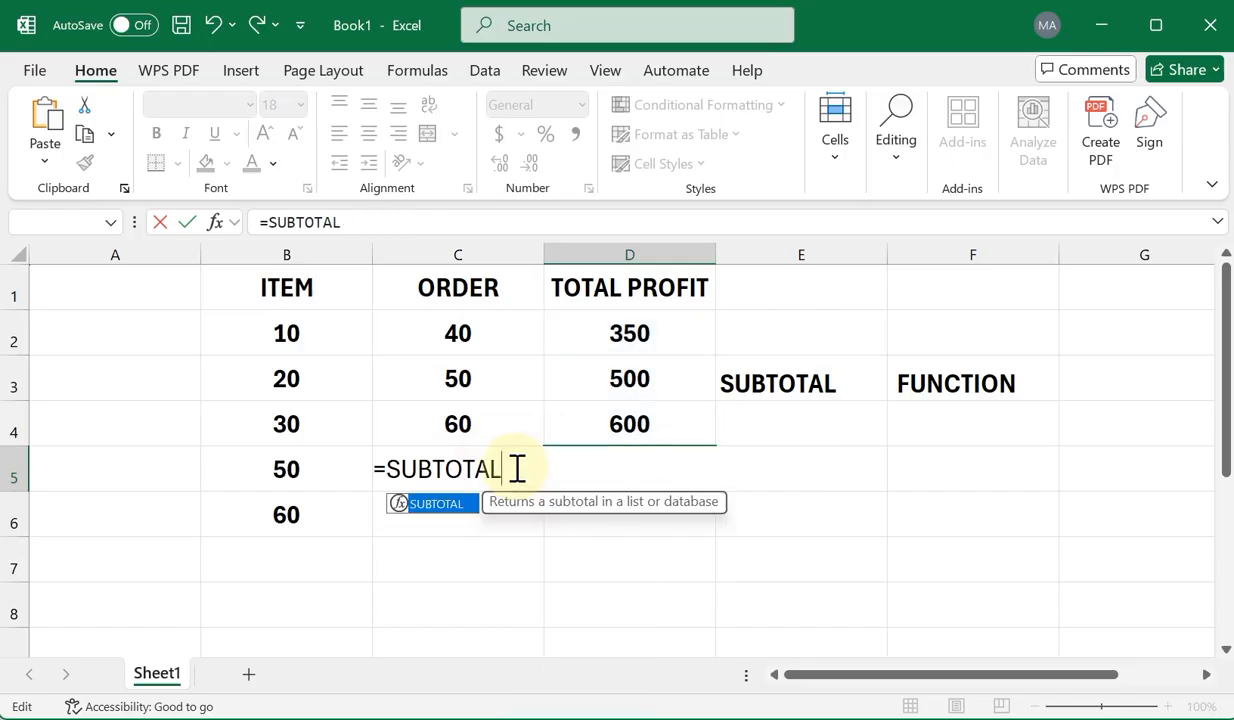
text())
key(BackSpace)
text(()
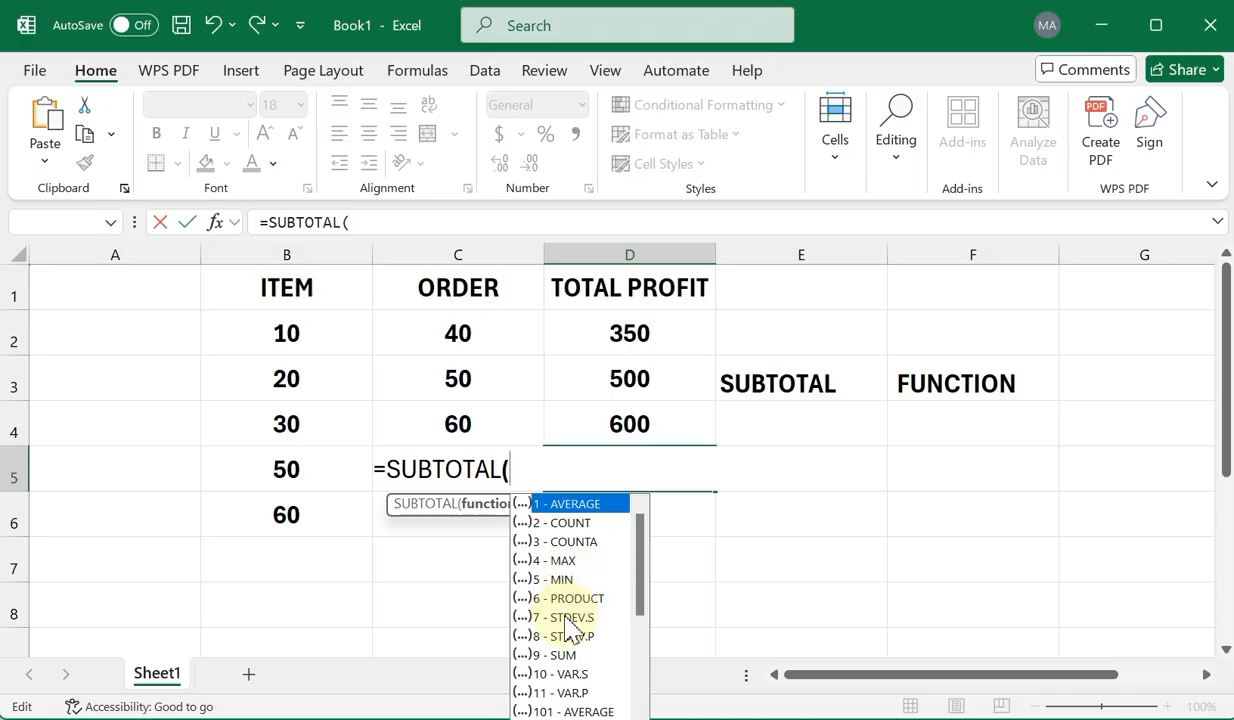
click(646, 556)
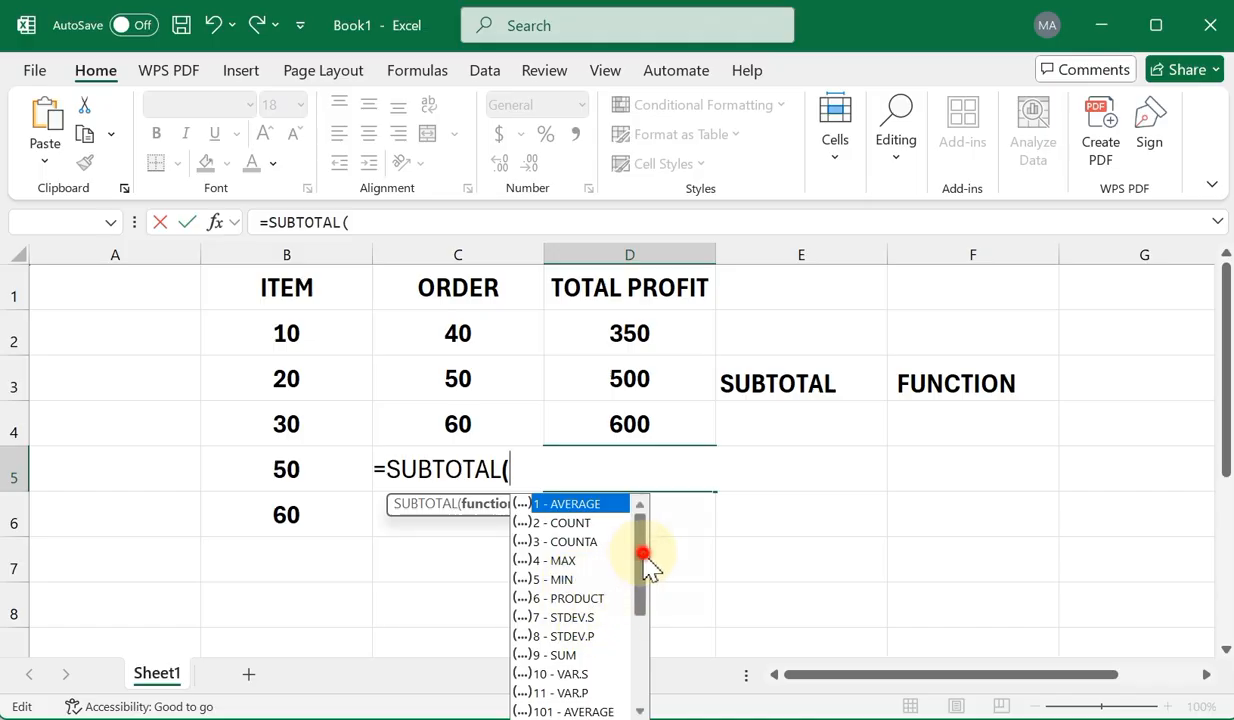
mouse_move(646, 566)
mouse_down()
mouse_move(646, 690)
mouse_move(641, 563)
mouse_up()
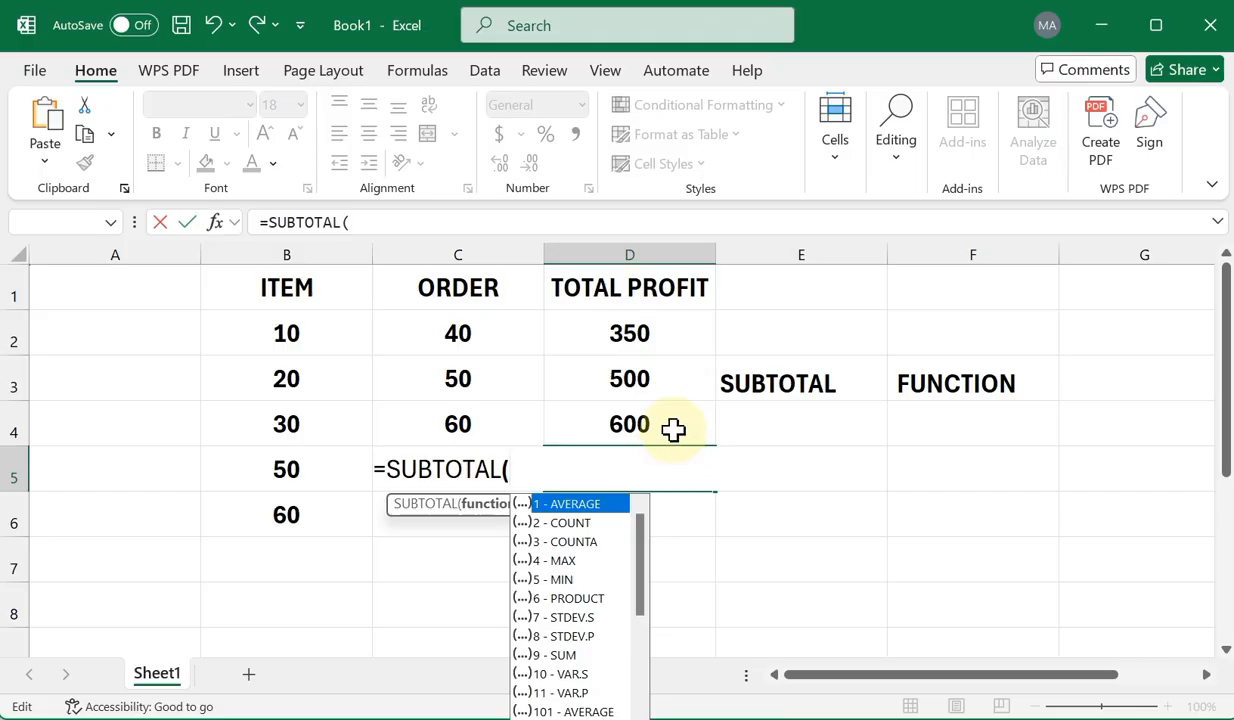
Complete the formula in cell D5 as =SUBTOTAL(2,D2:D4) to count the TOTAL PROFIT values, and check the counted cells
text(2,)
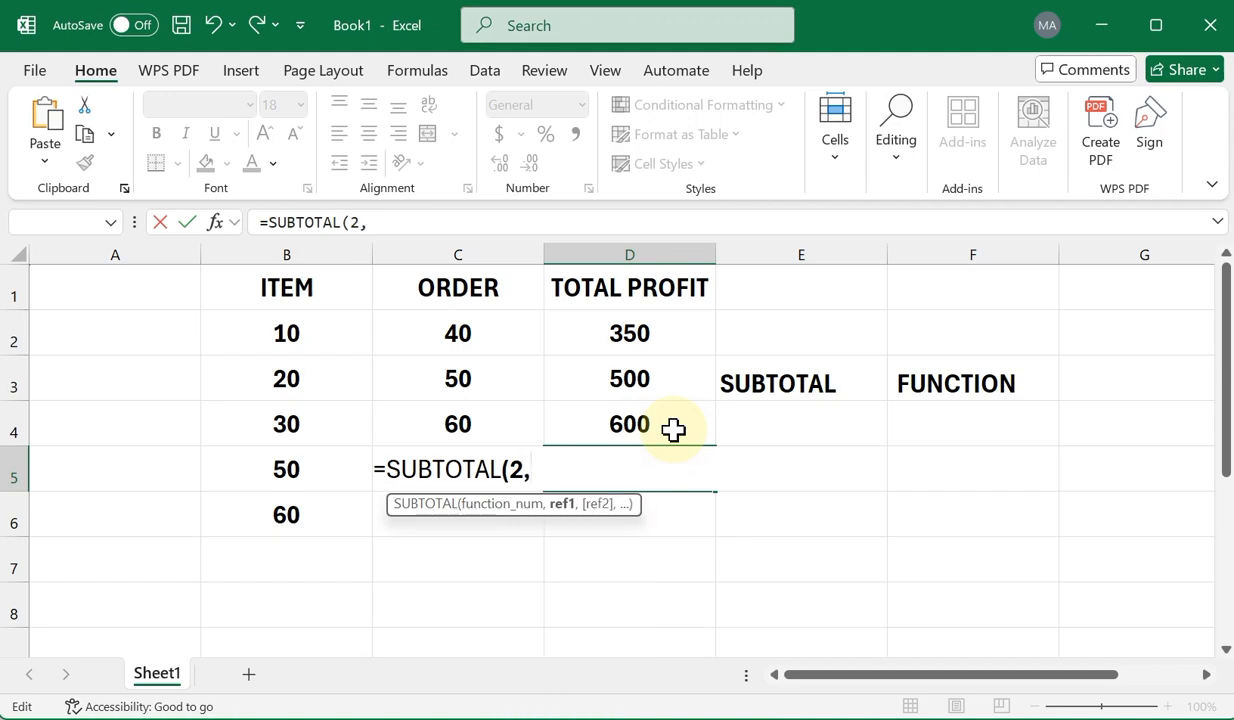
click(642, 333)
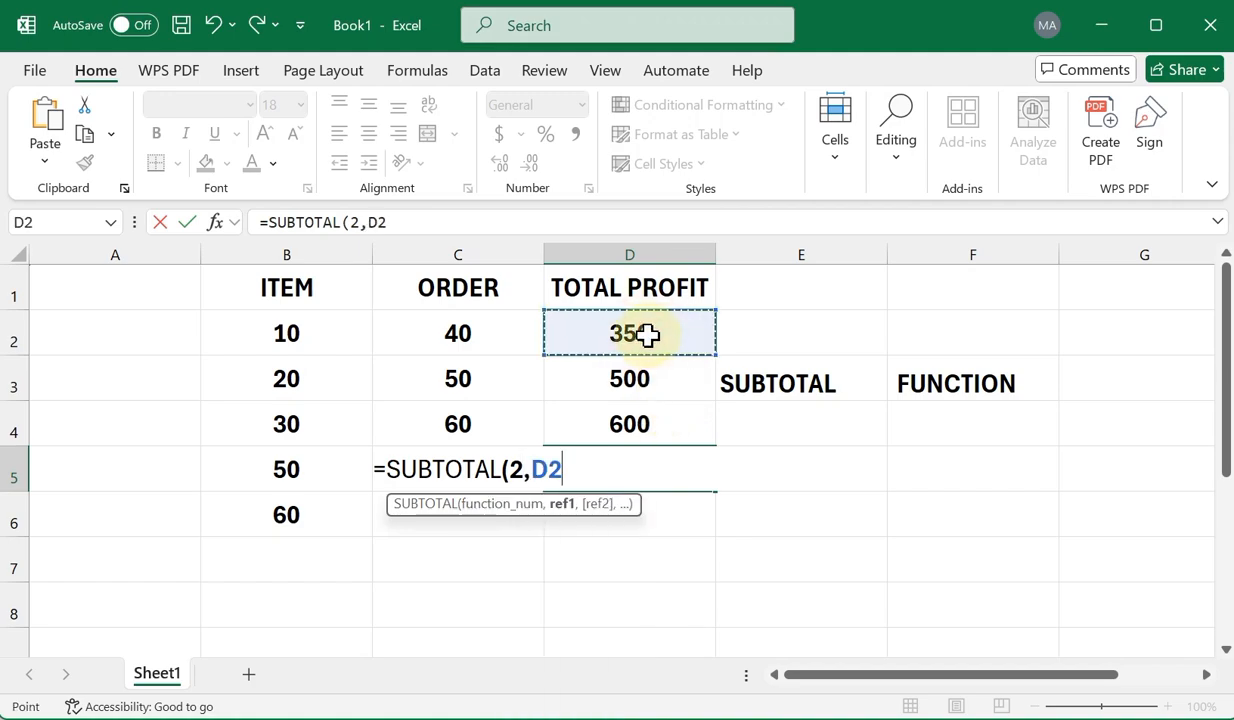
key(F8)
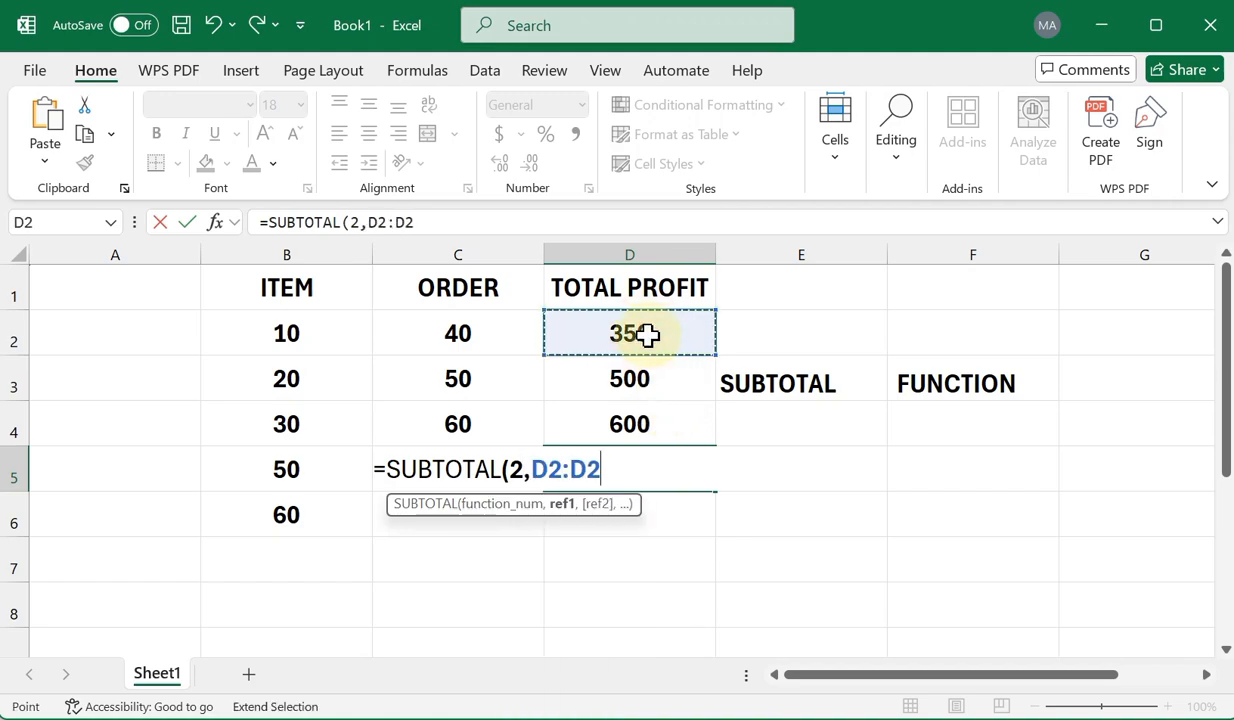
click(648, 423)
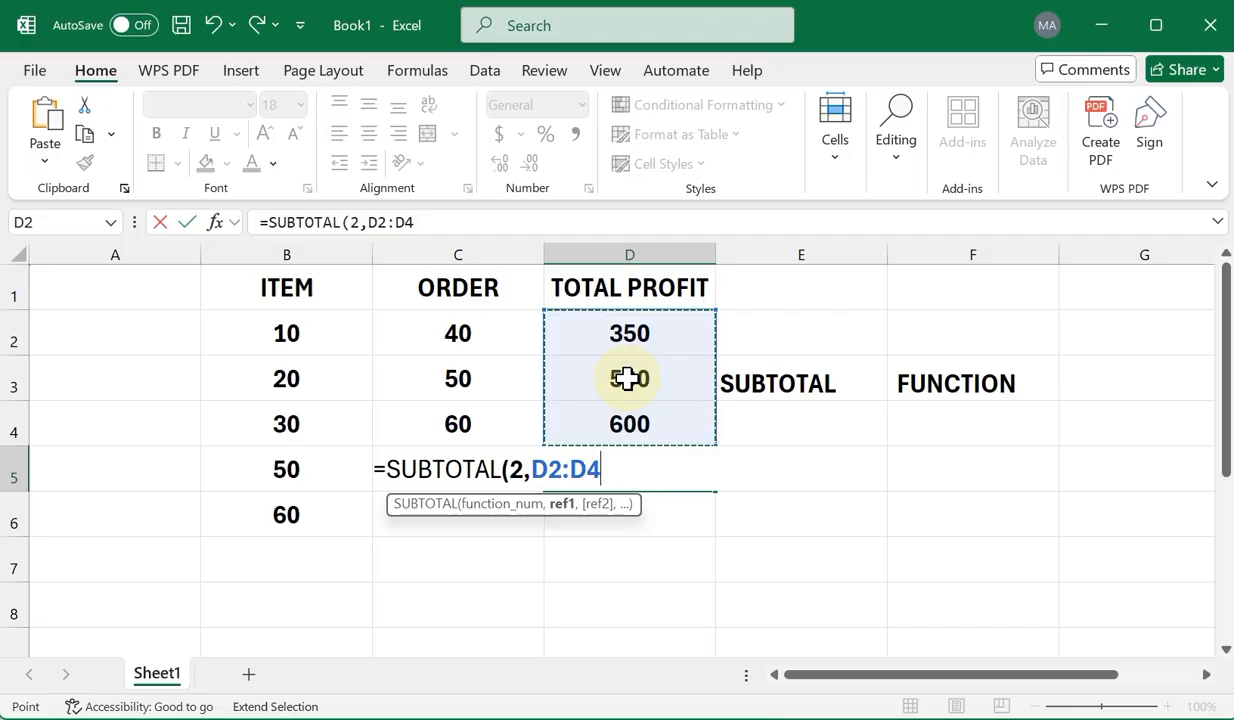
double_click(524, 472)
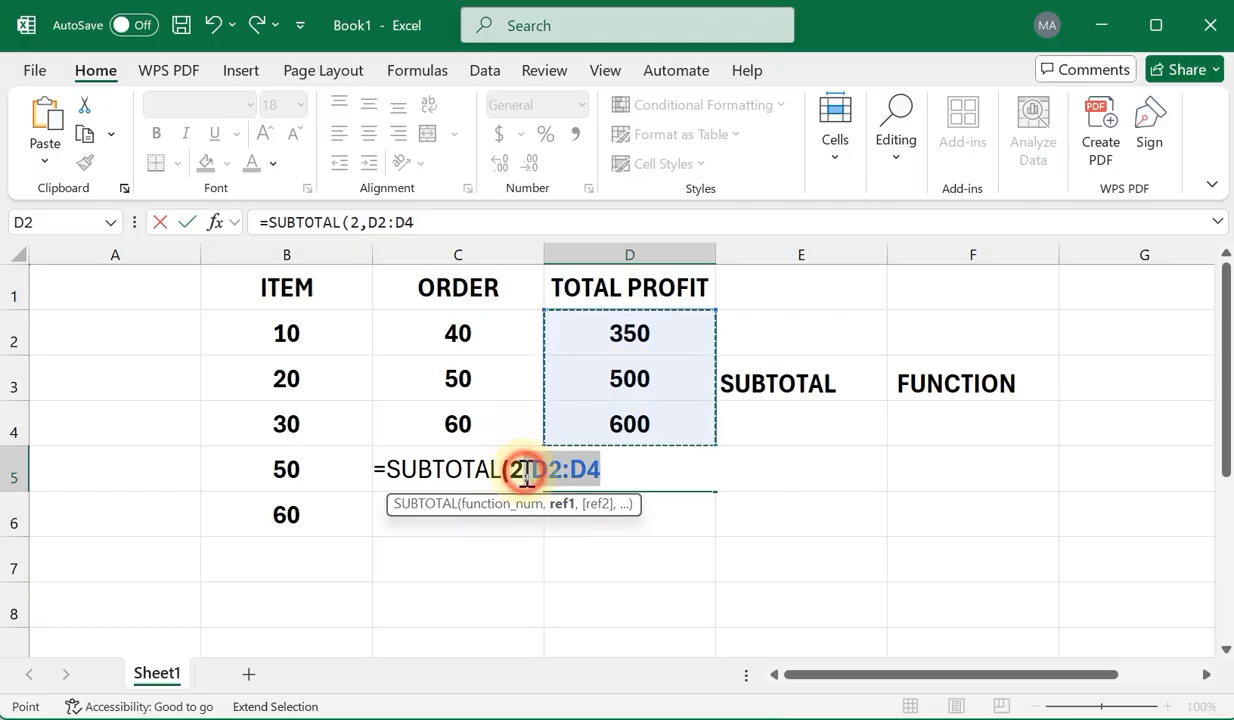
click(632, 474)
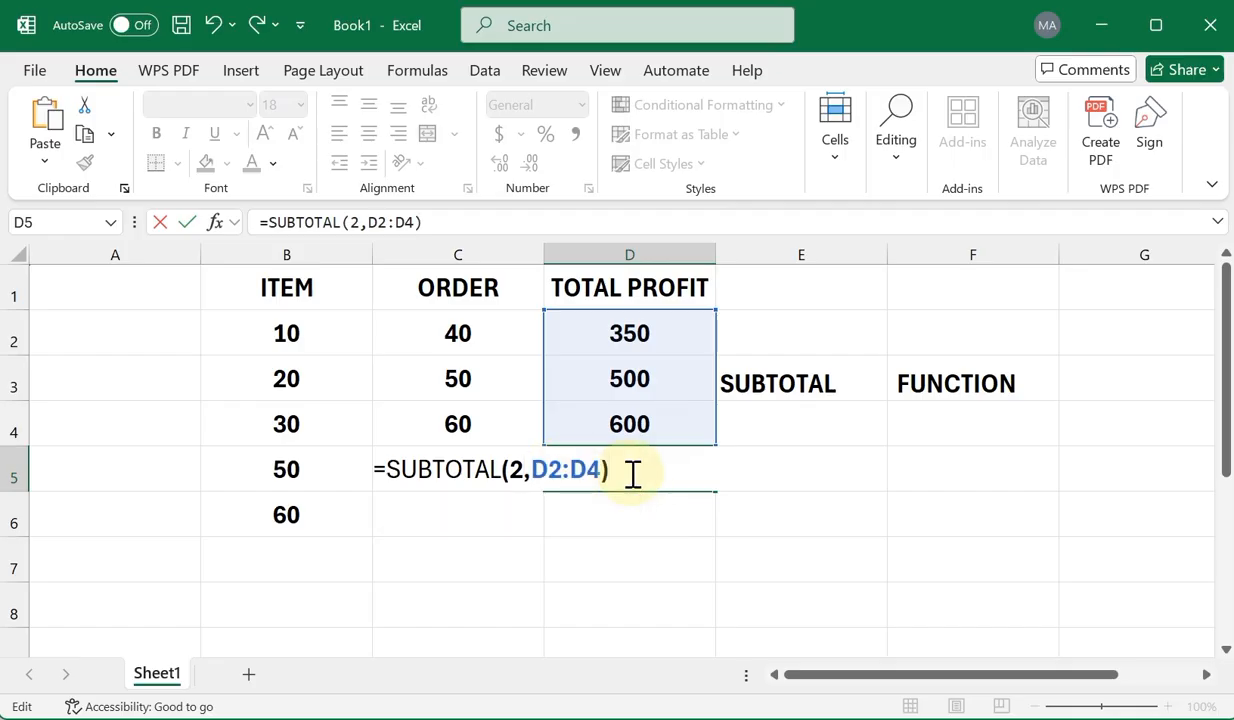
key(Return)
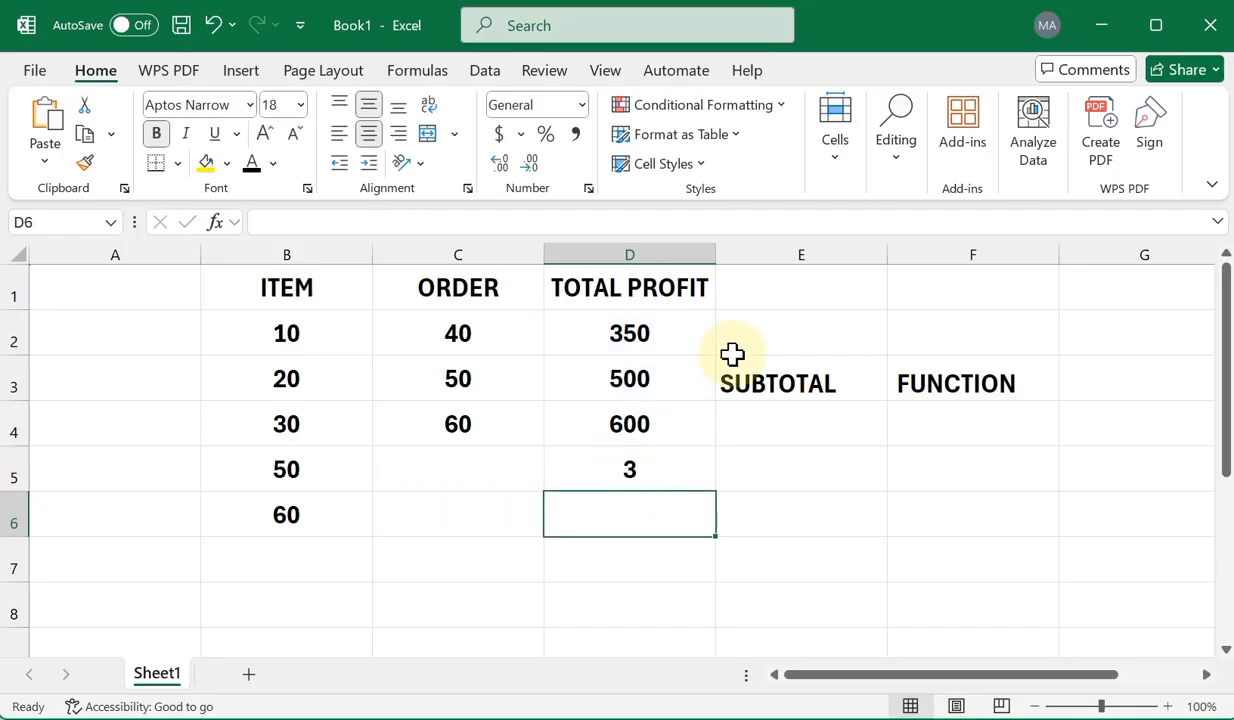
click(683, 336)
click(674, 388)
click(676, 410)
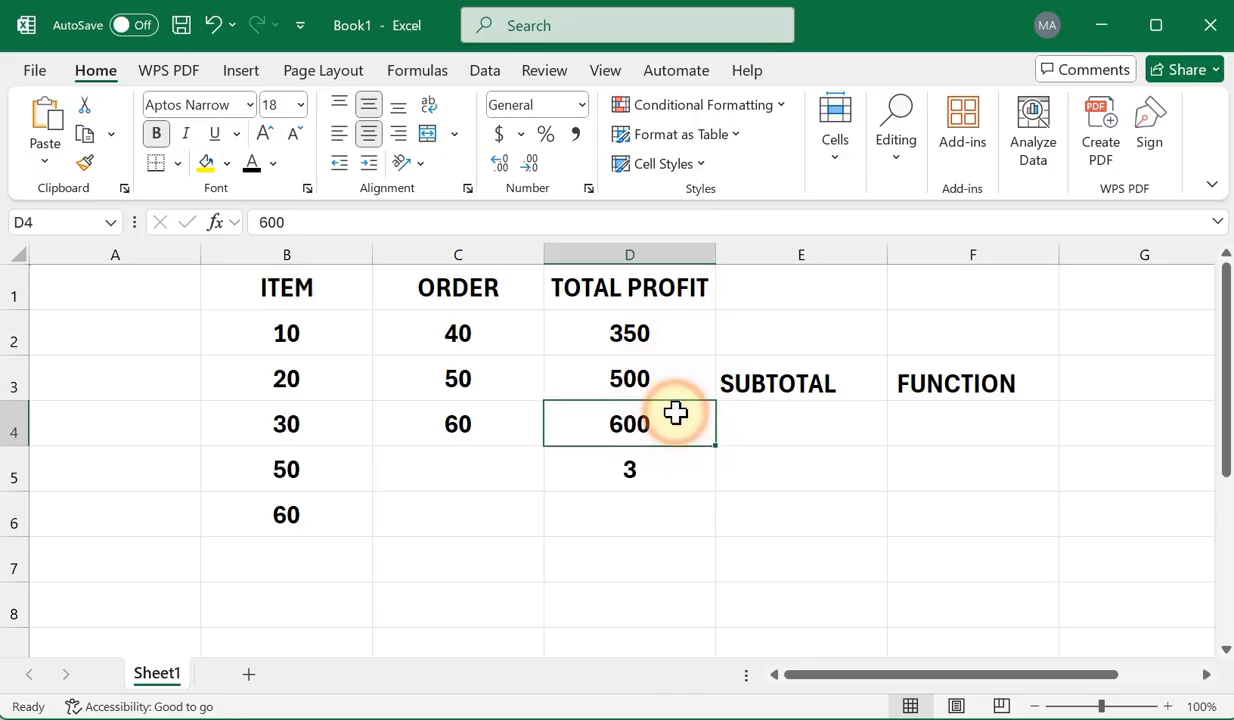
Change the function number in cell D5's SUBTOTAL formula to 4 (MAX) to return the largest TOTAL PROFIT value
click(673, 457)
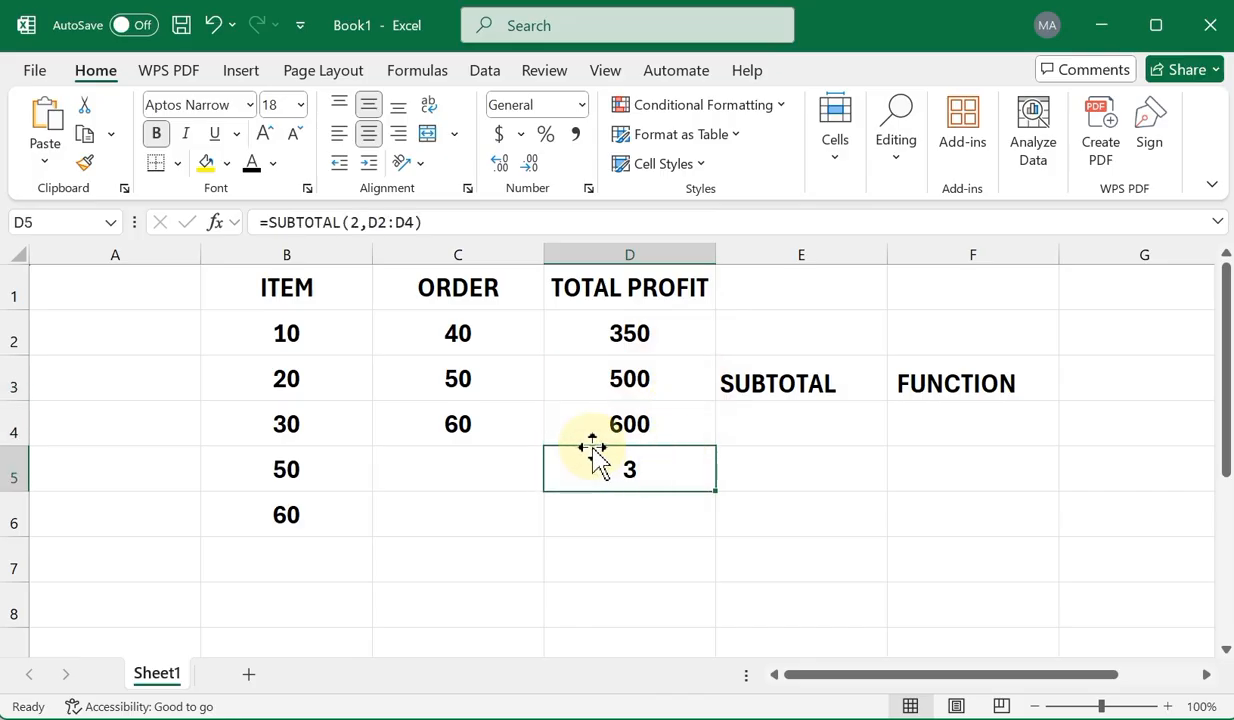
click(356, 222)
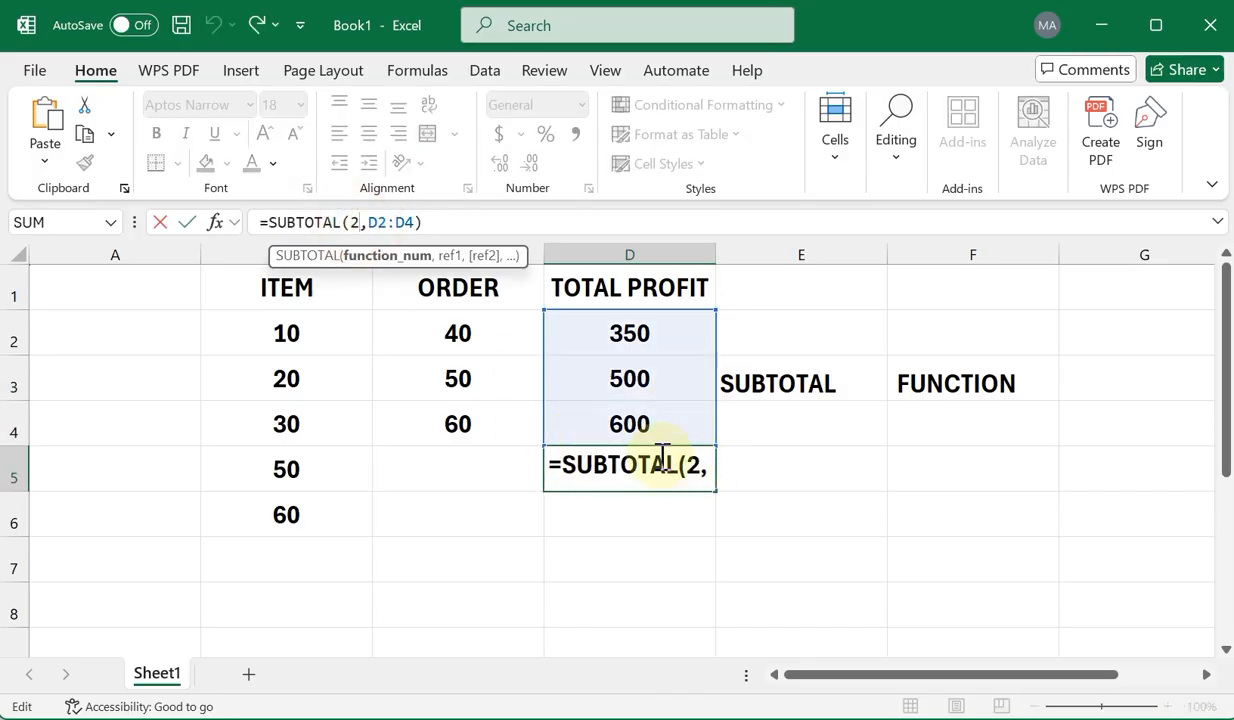
click(703, 468)
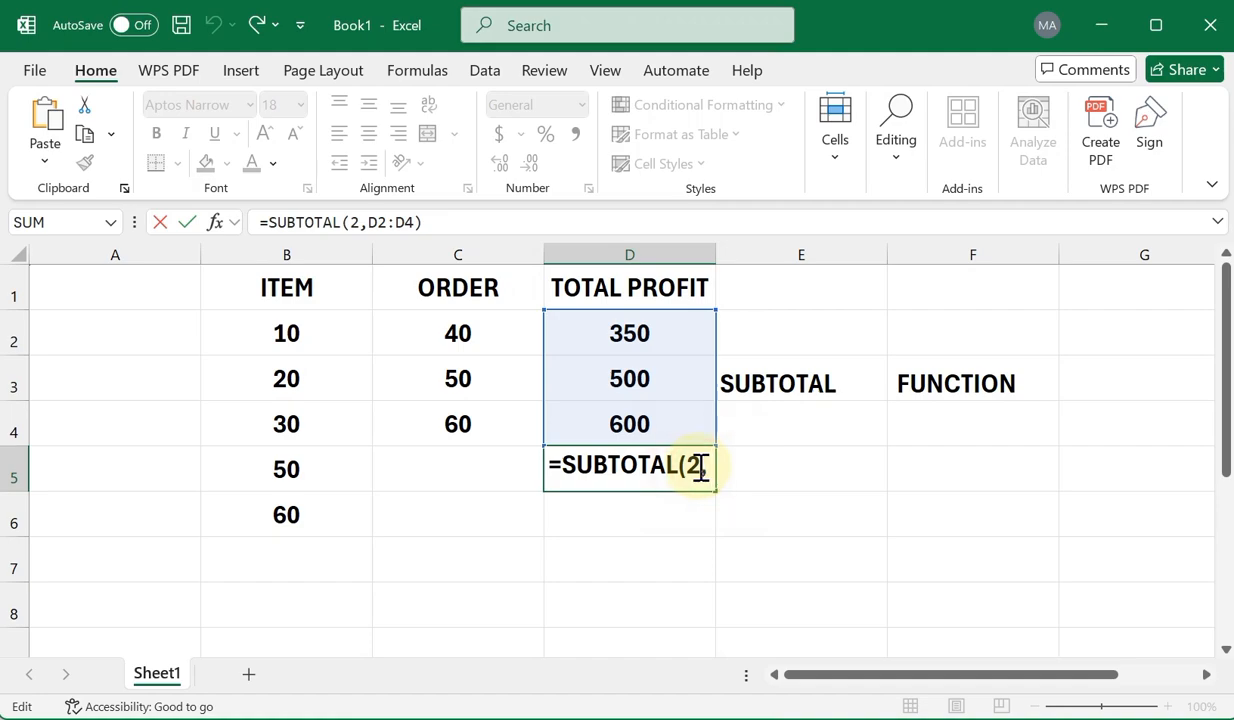
double_click(694, 468)
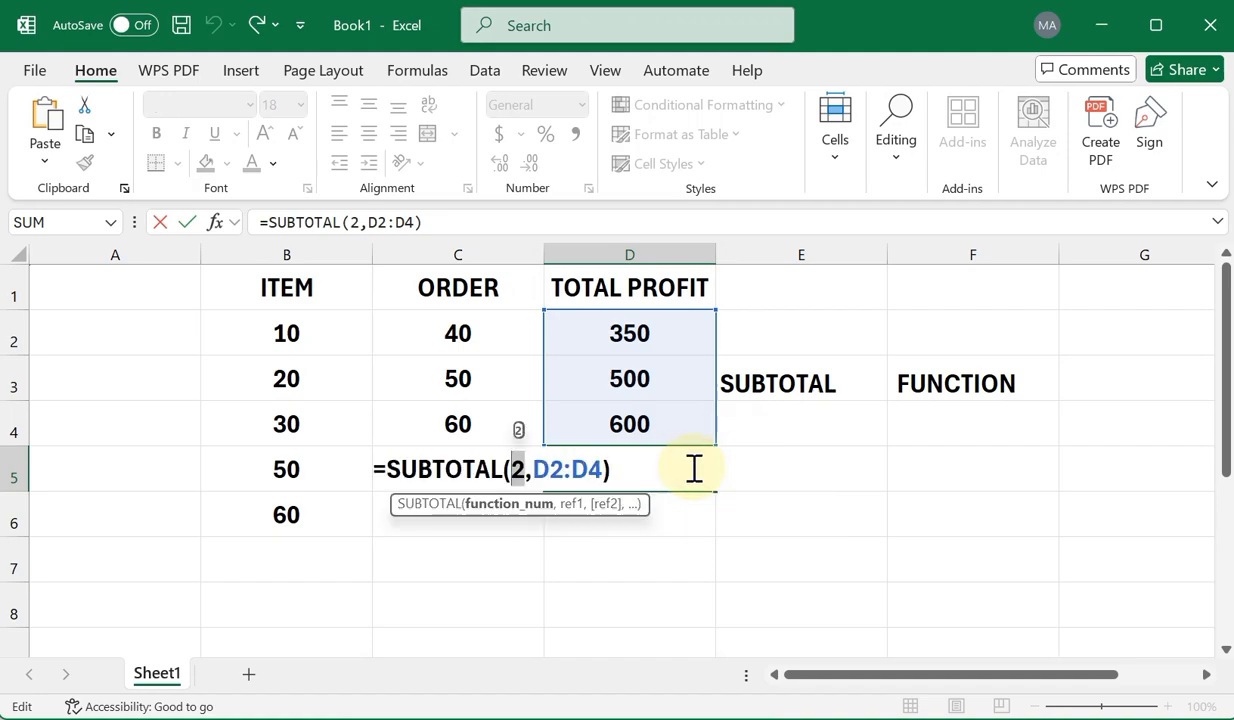
key(BackSpace)
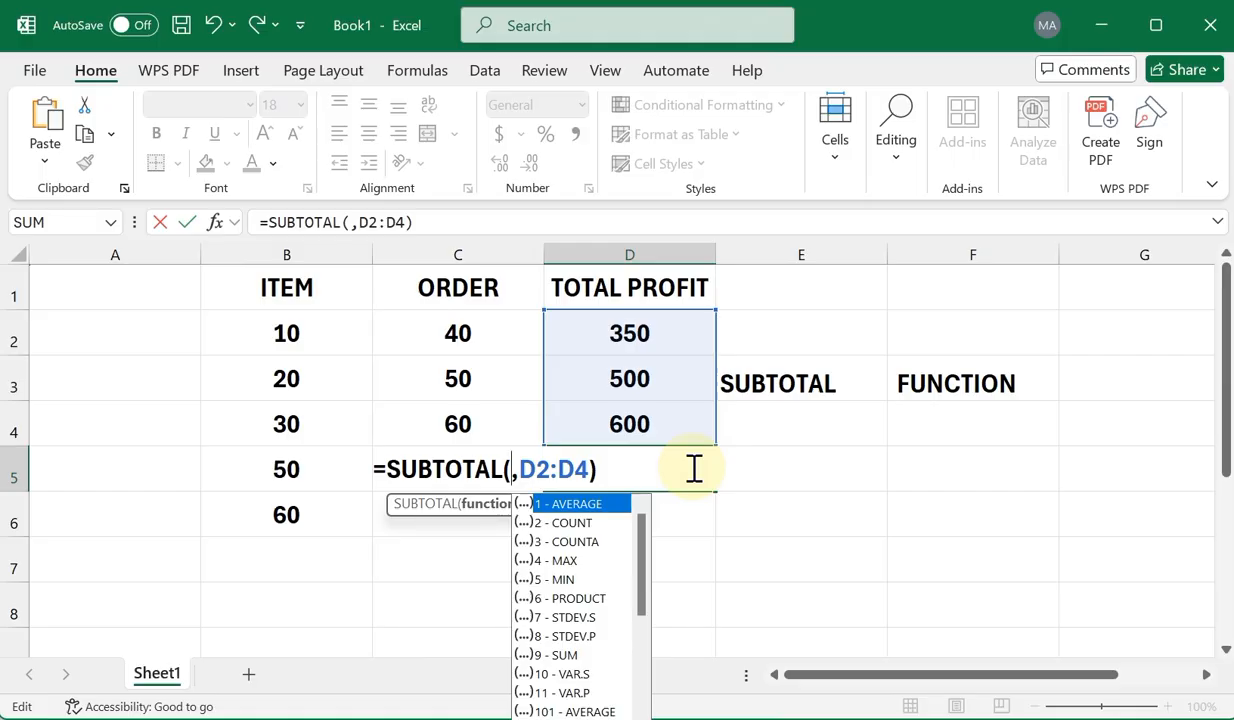
click(562, 561)
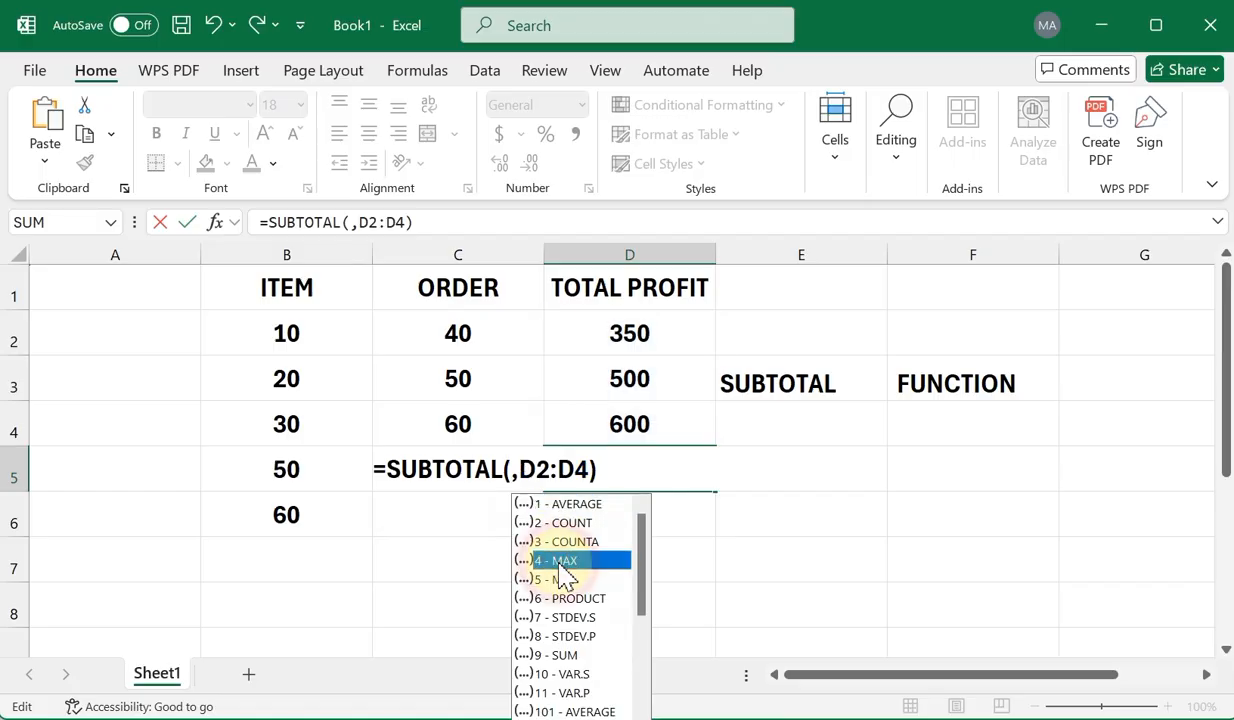
click(513, 472)
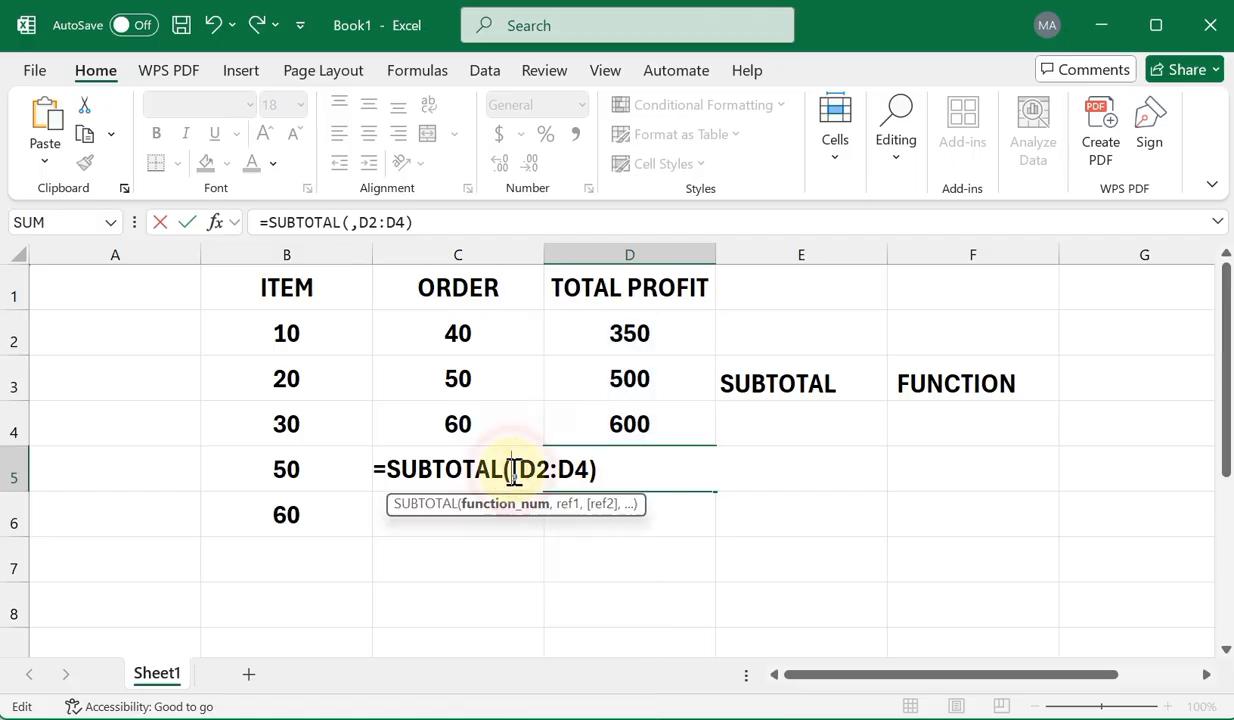
text(4)
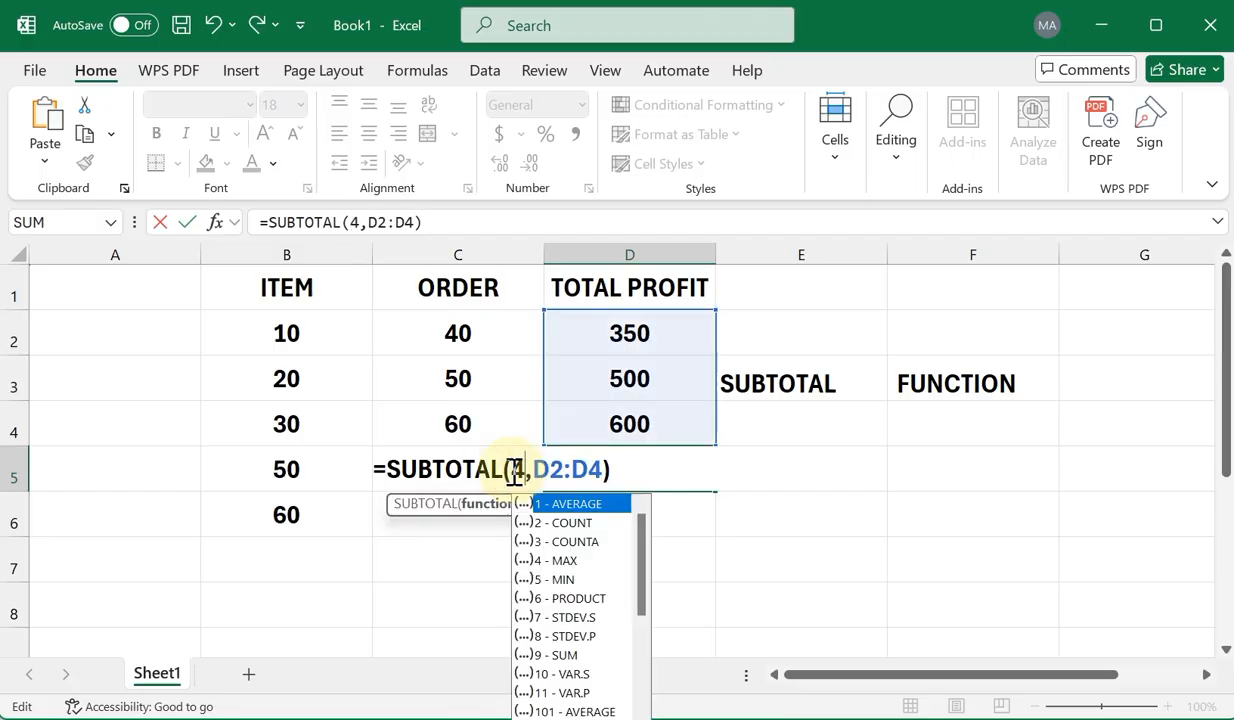
click(609, 472)
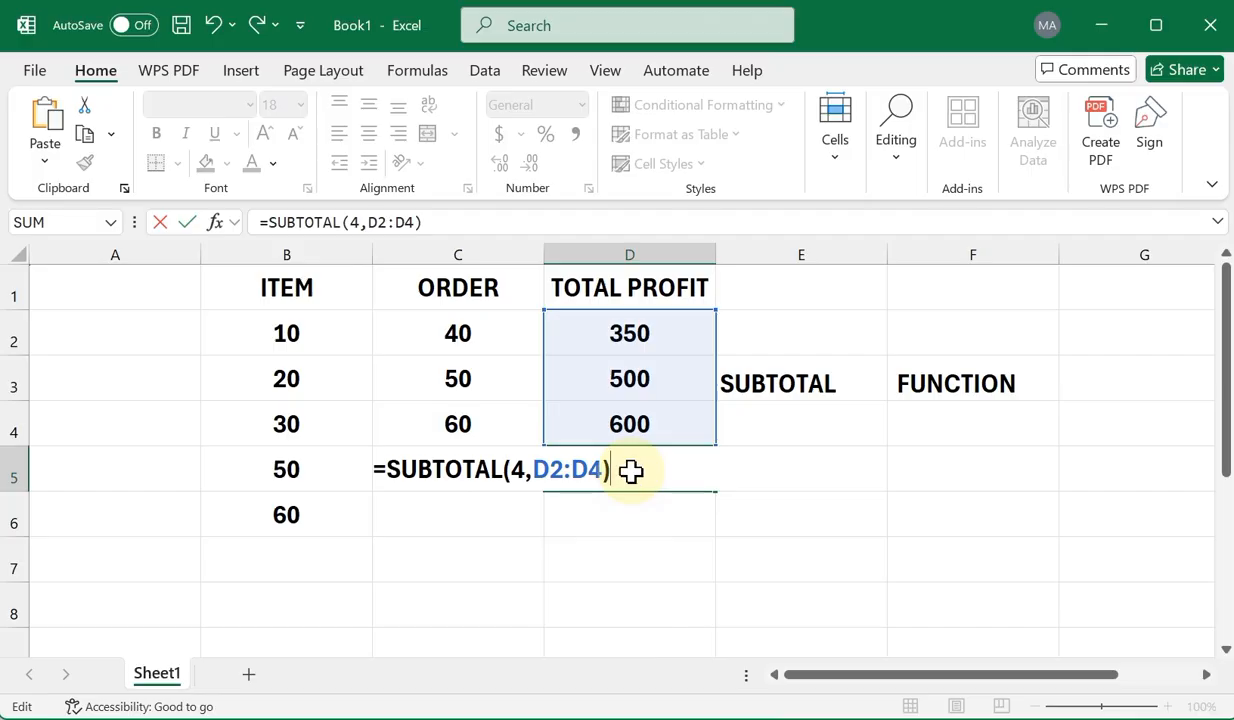
key(Return)
click(630, 472)
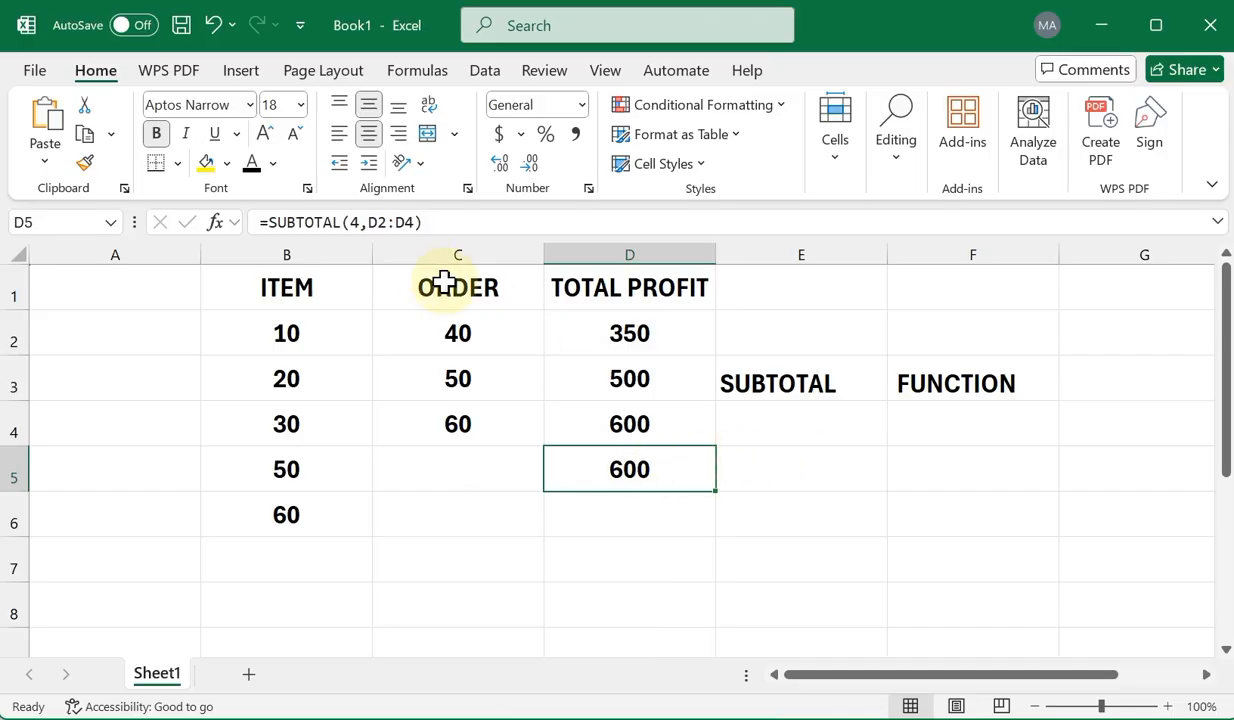
Remove the function number from cell D5's SUBTOTAL formula, review the available function numbers, and enter the formula without one
click(364, 224)
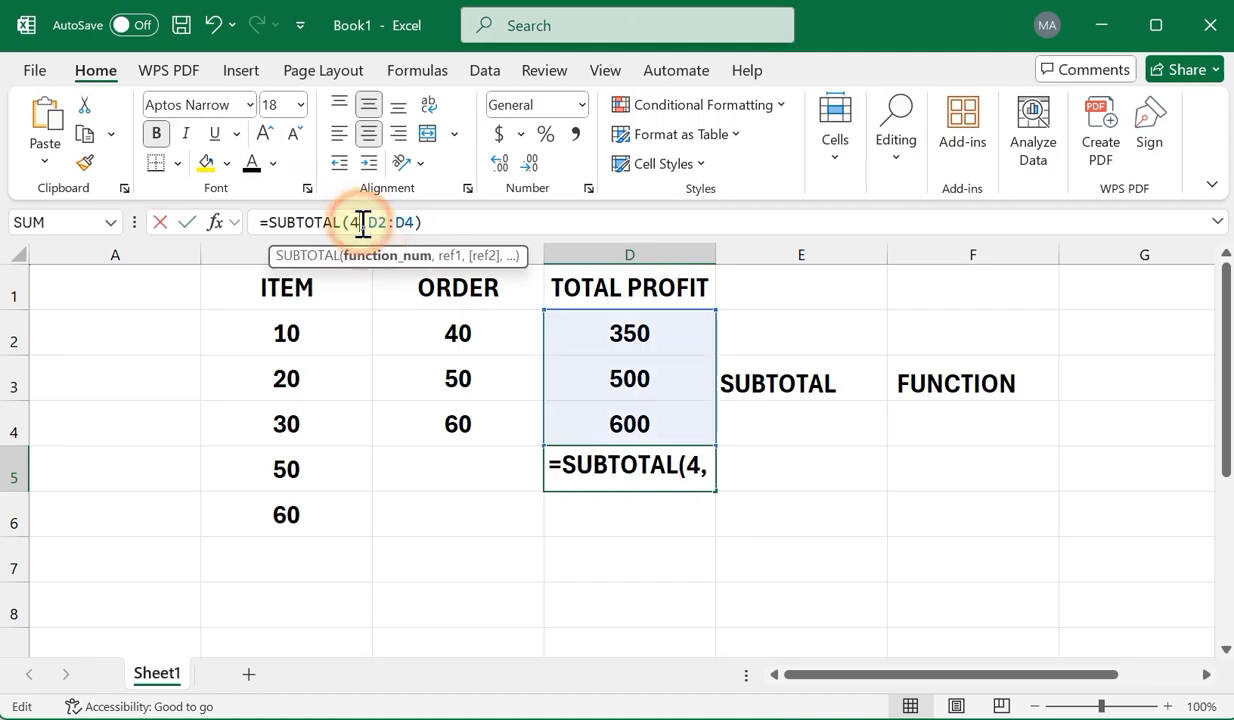
click(706, 468)
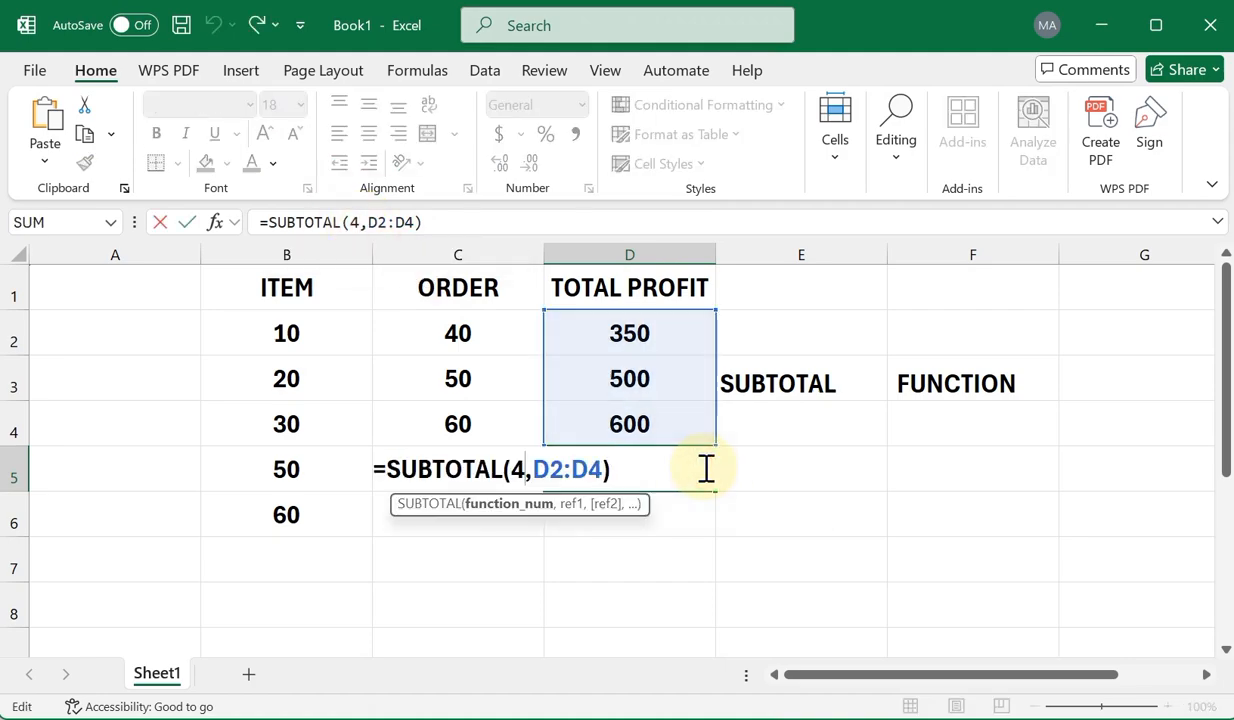
key(BackSpace)
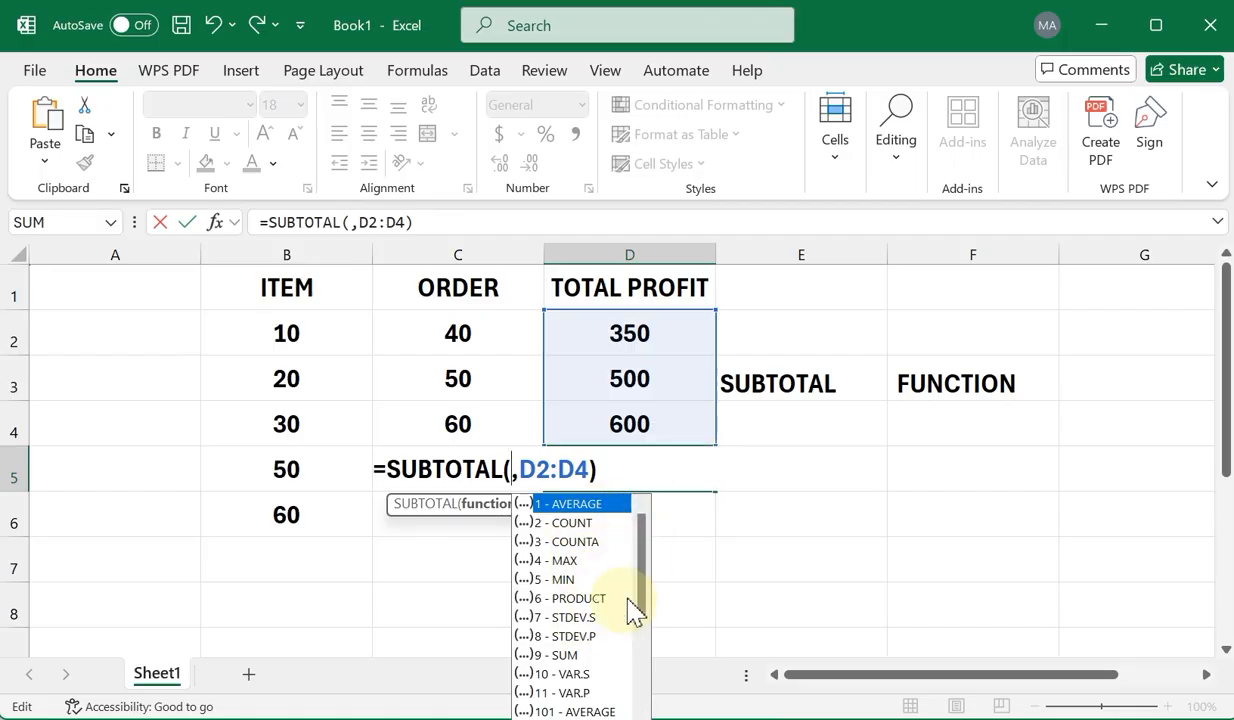
drag(645, 585, 640, 703)
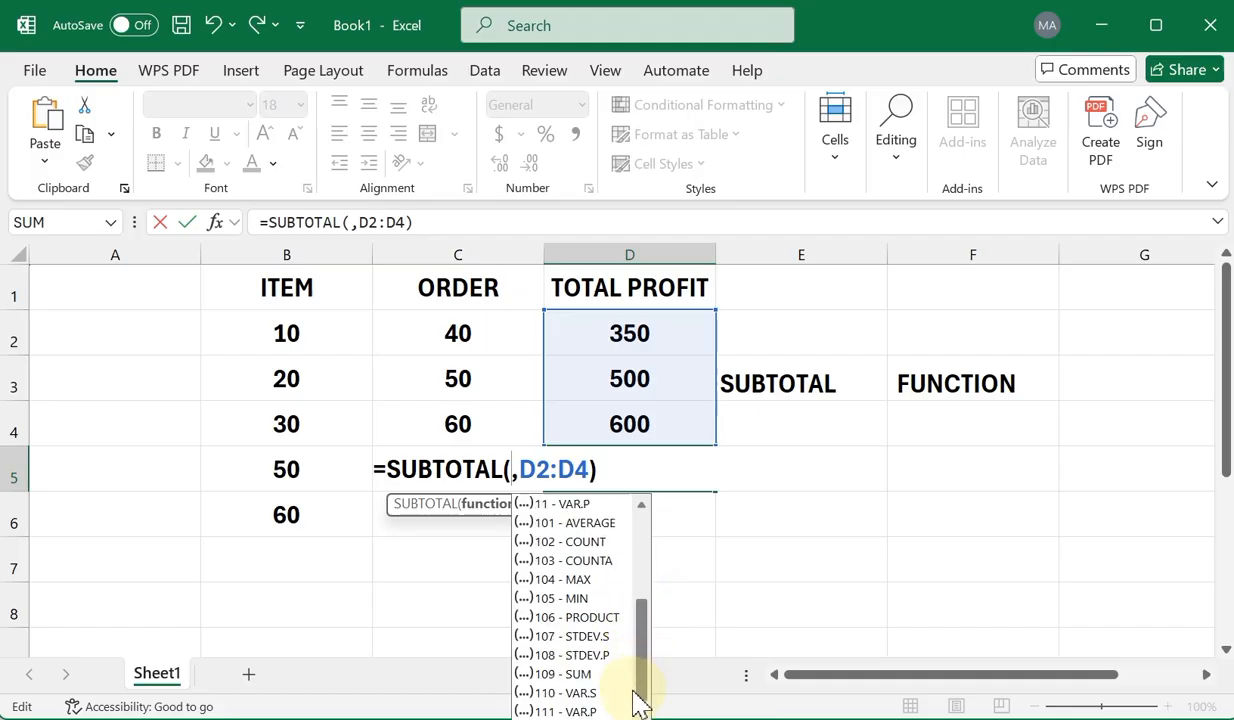
click(622, 466)
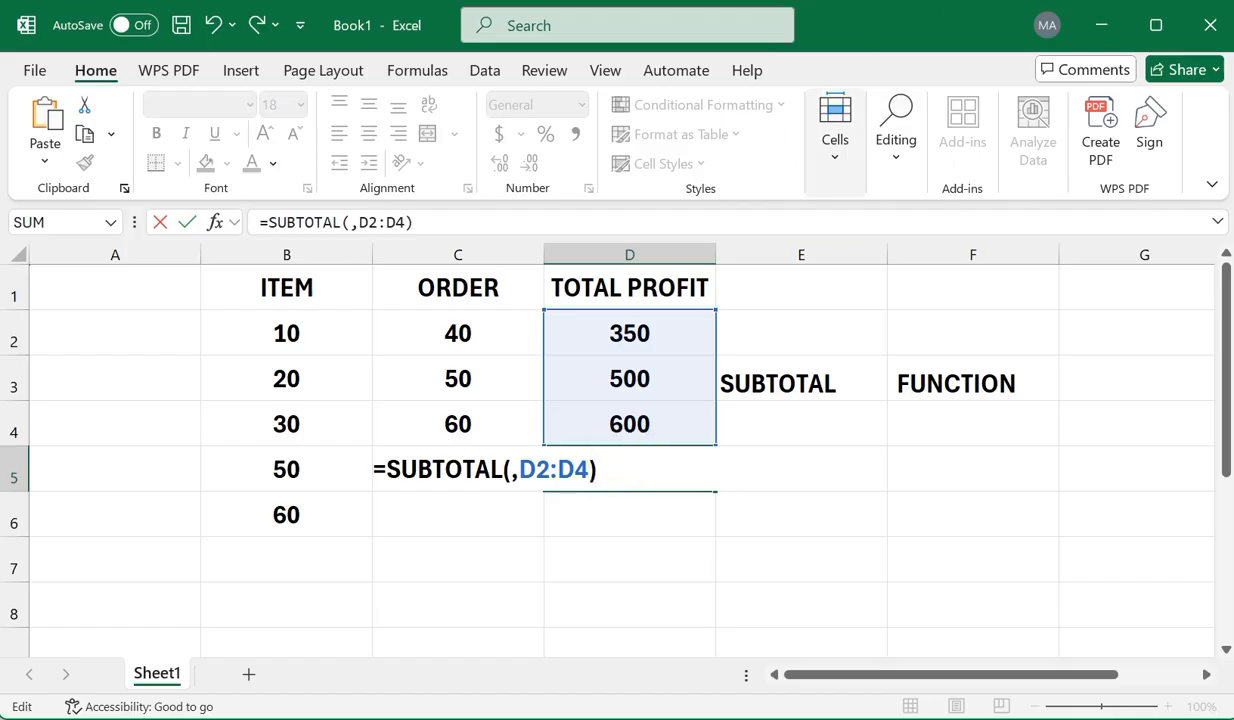
click(1104, 2)
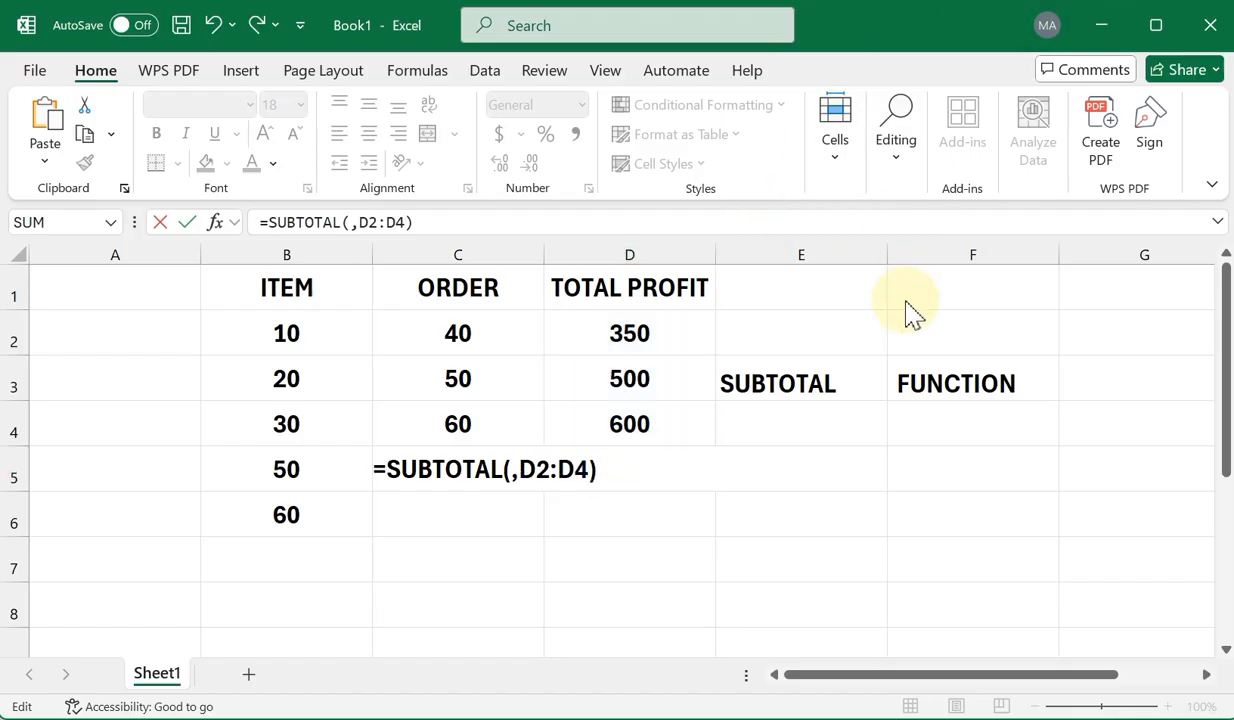
click(846, 371)
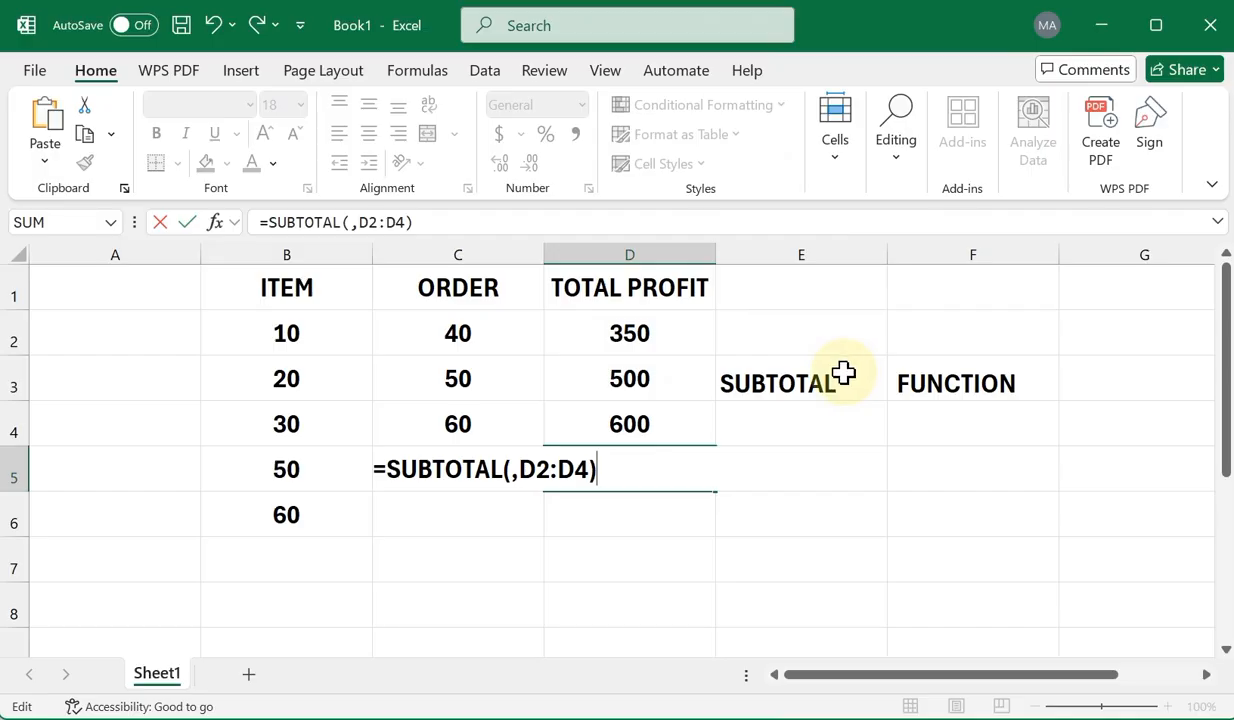
key(Return)
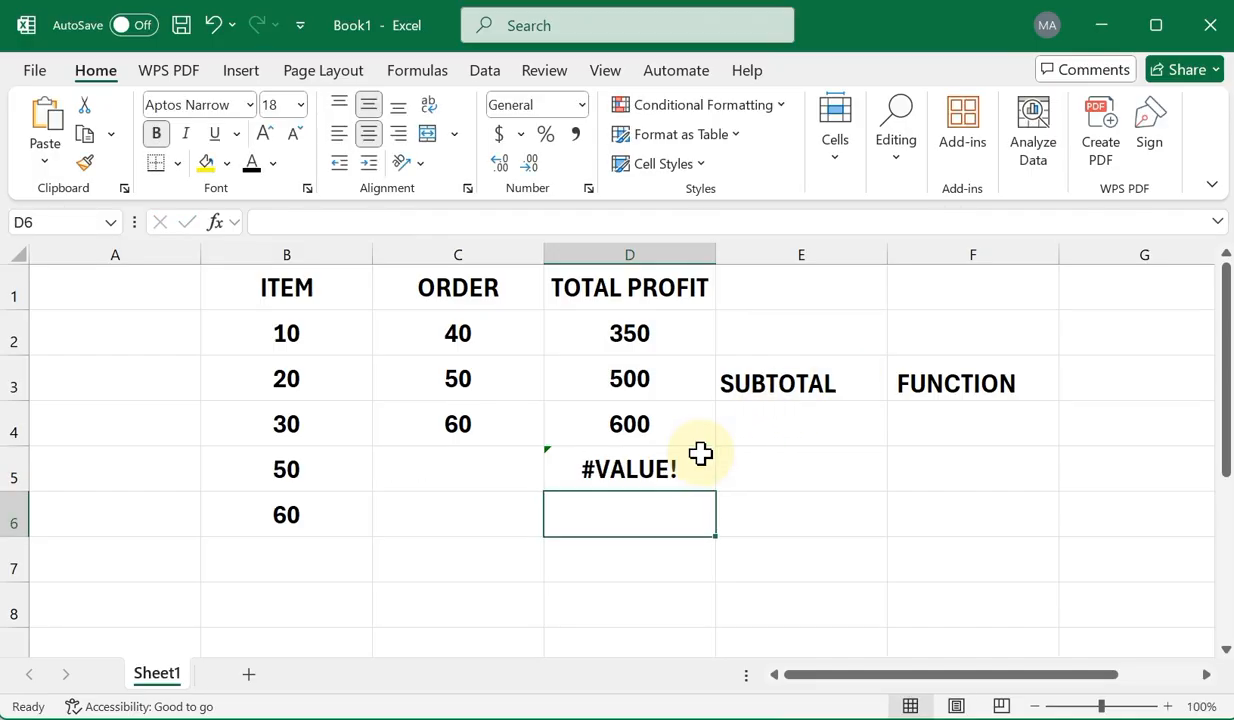
Replace the SUBTOTAL label in cell E3 with MODULOS
click(790, 383)
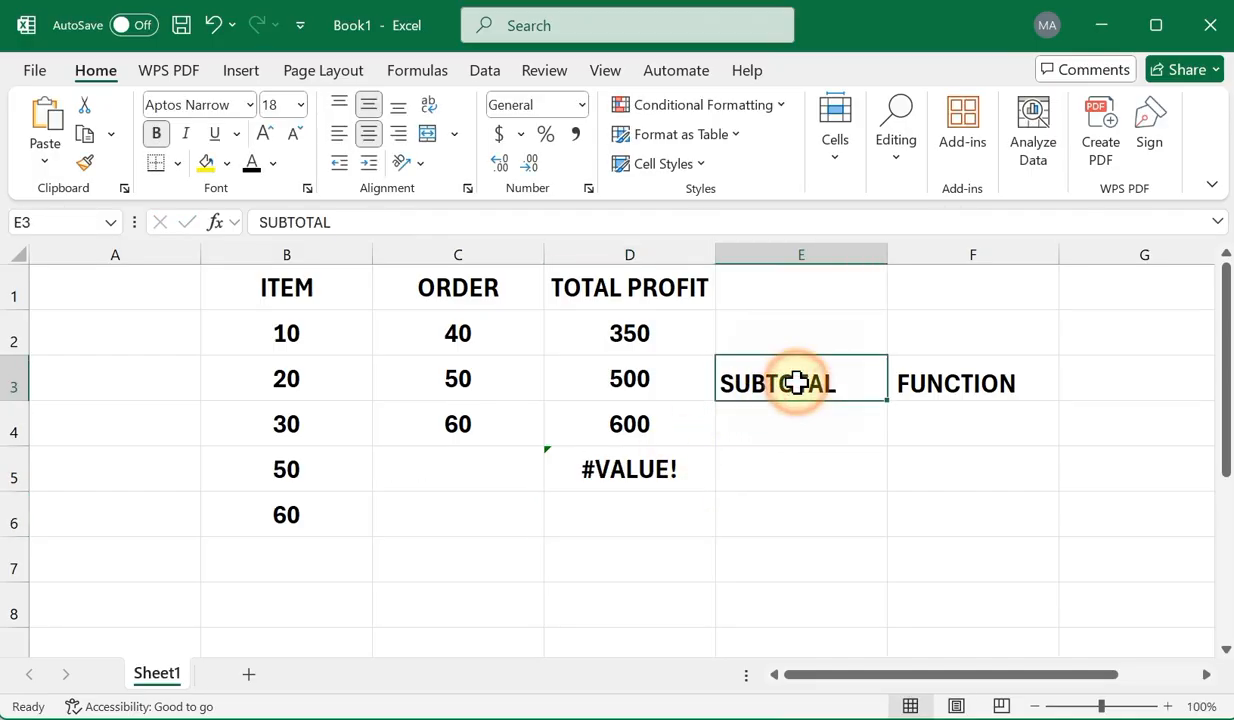
text(MODULOS)
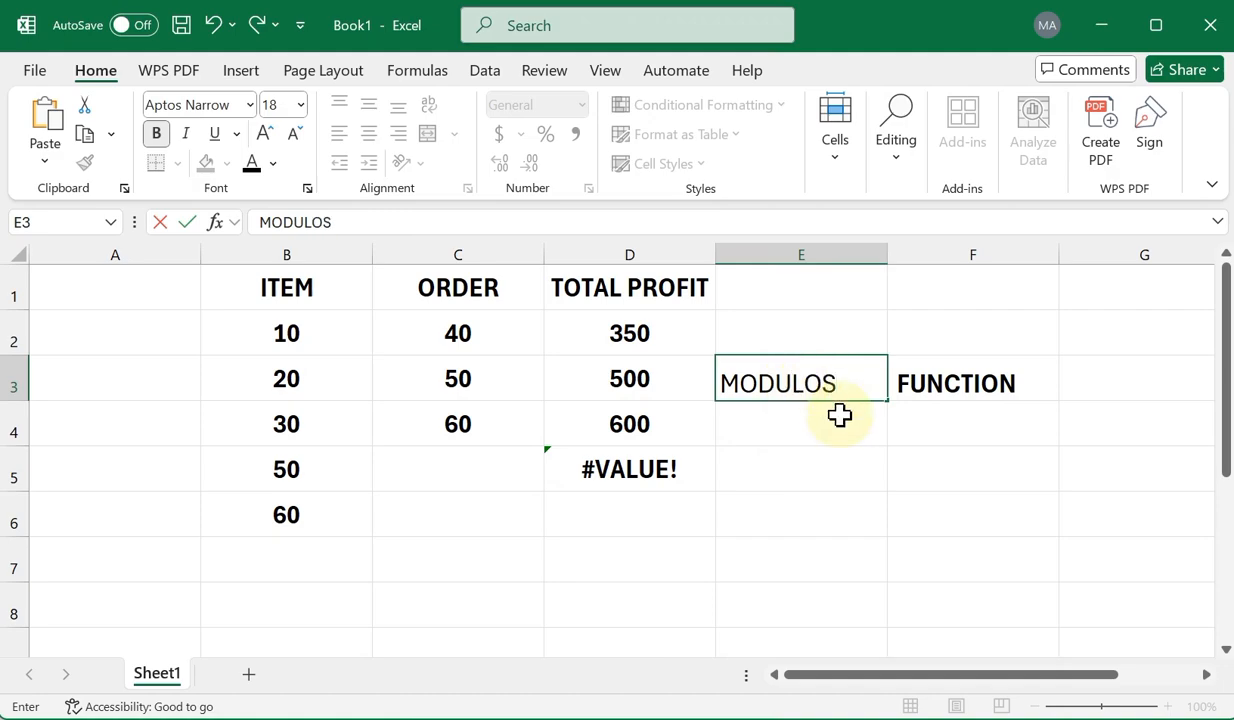
key(Return)
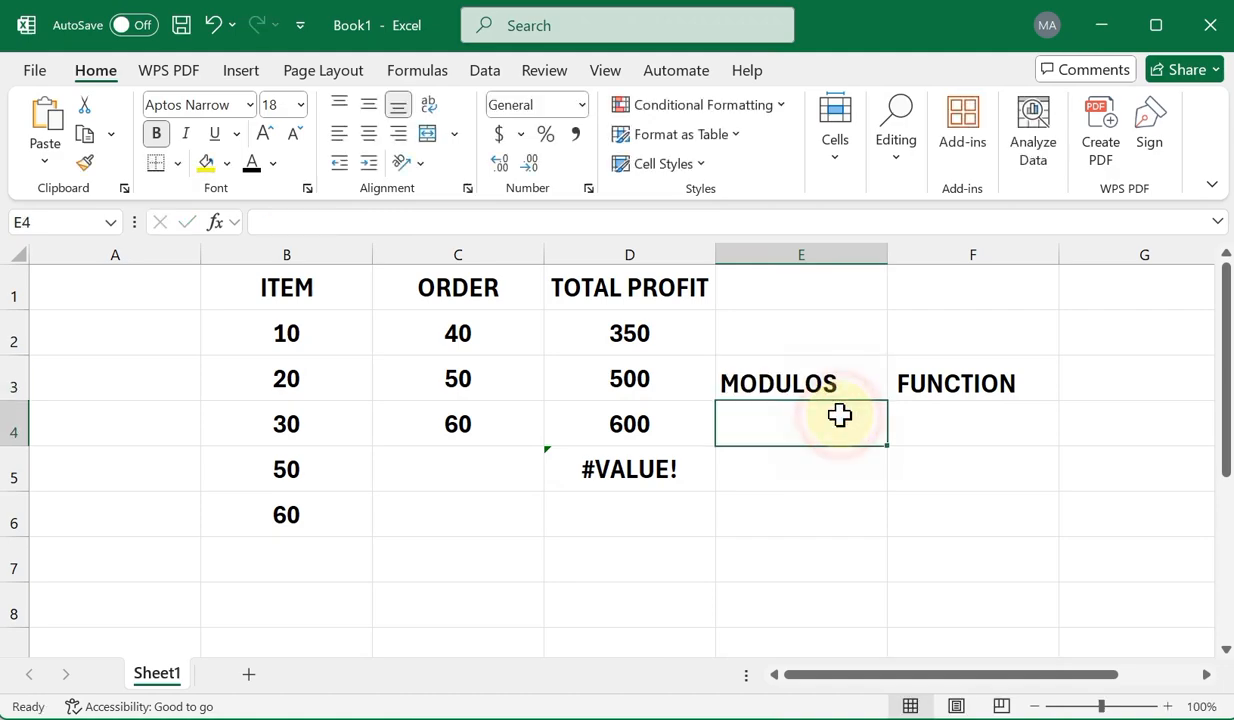
Replace the formula in cell D5 with =MOD(B2,2) to get the remainder of the first ITEM value divided by 2
double_click(659, 473)
text(=)
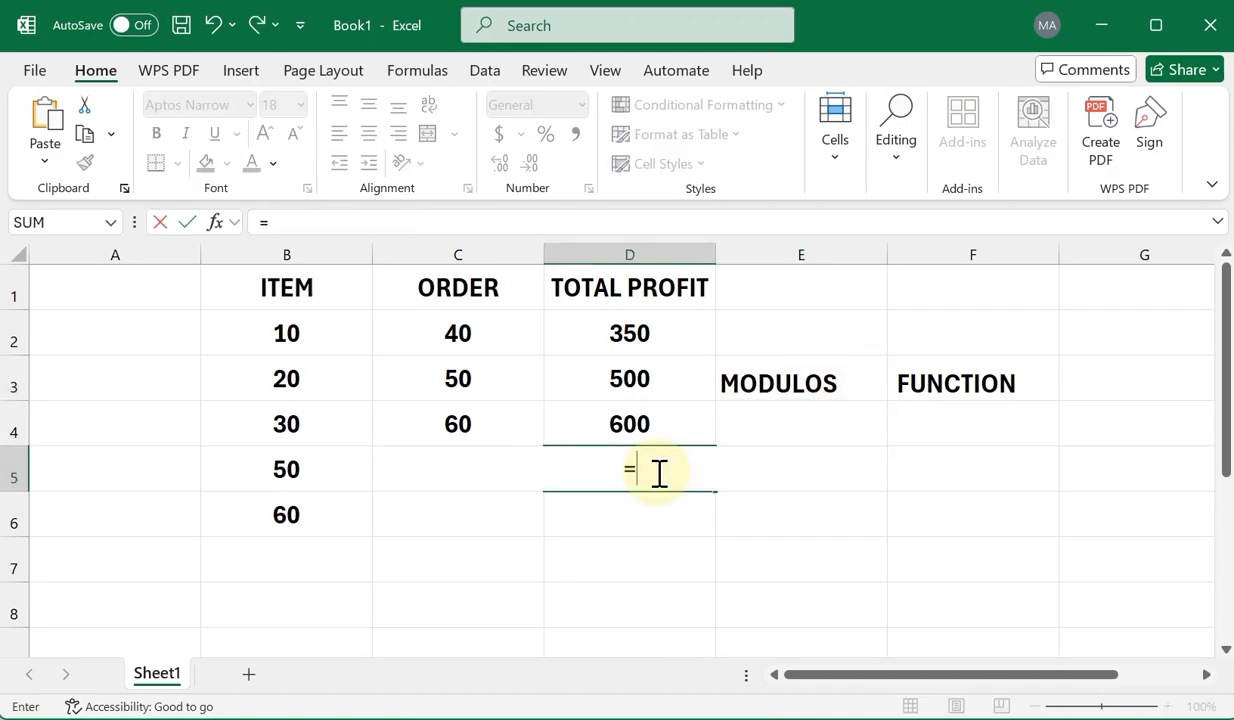
text(MOD)
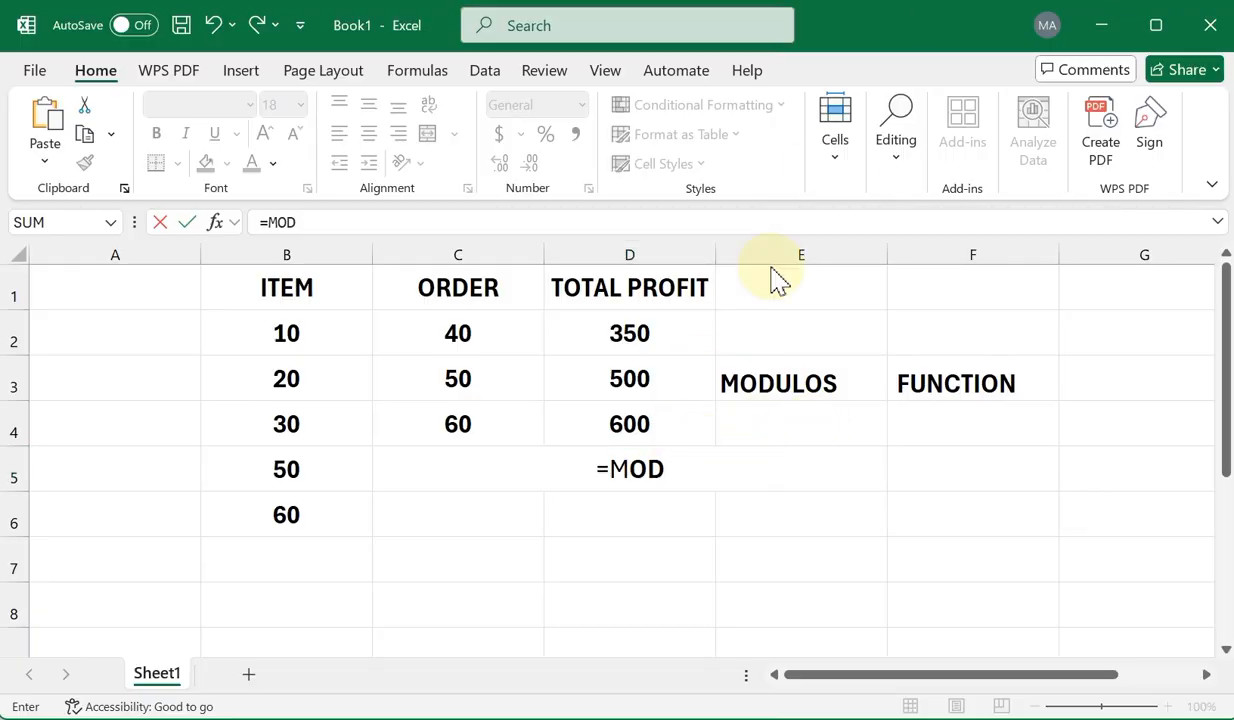
click(686, 462)
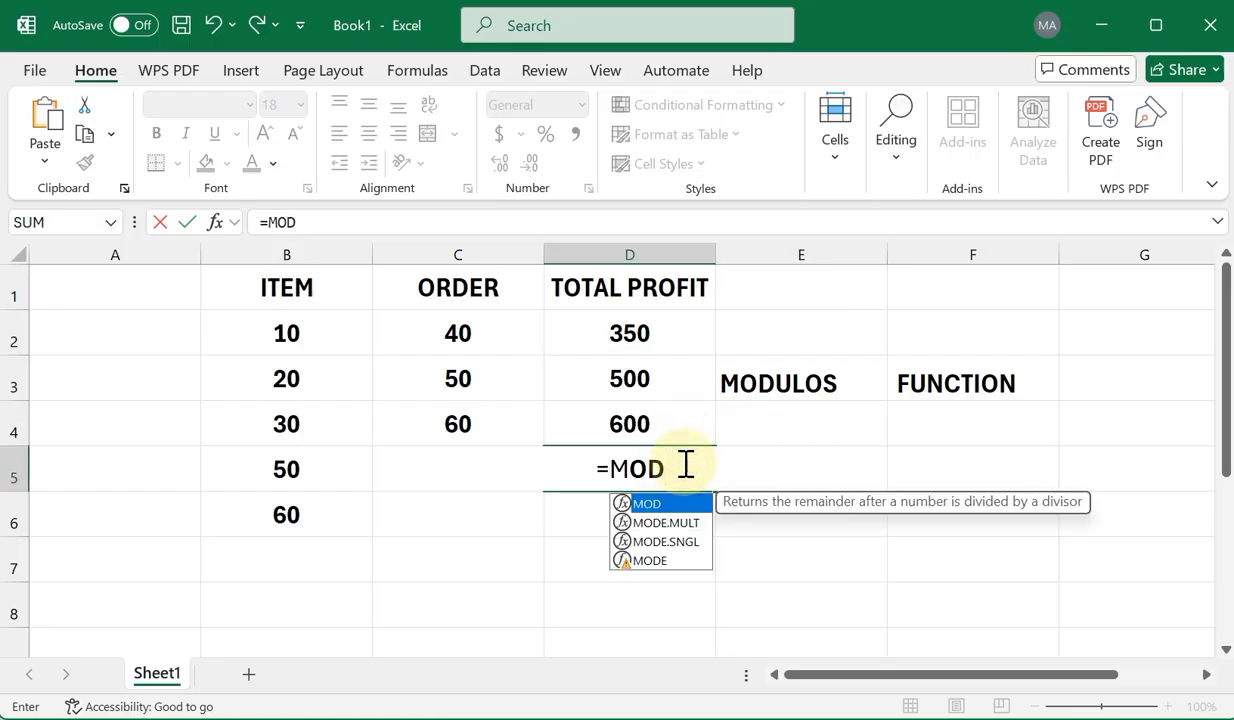
text(()
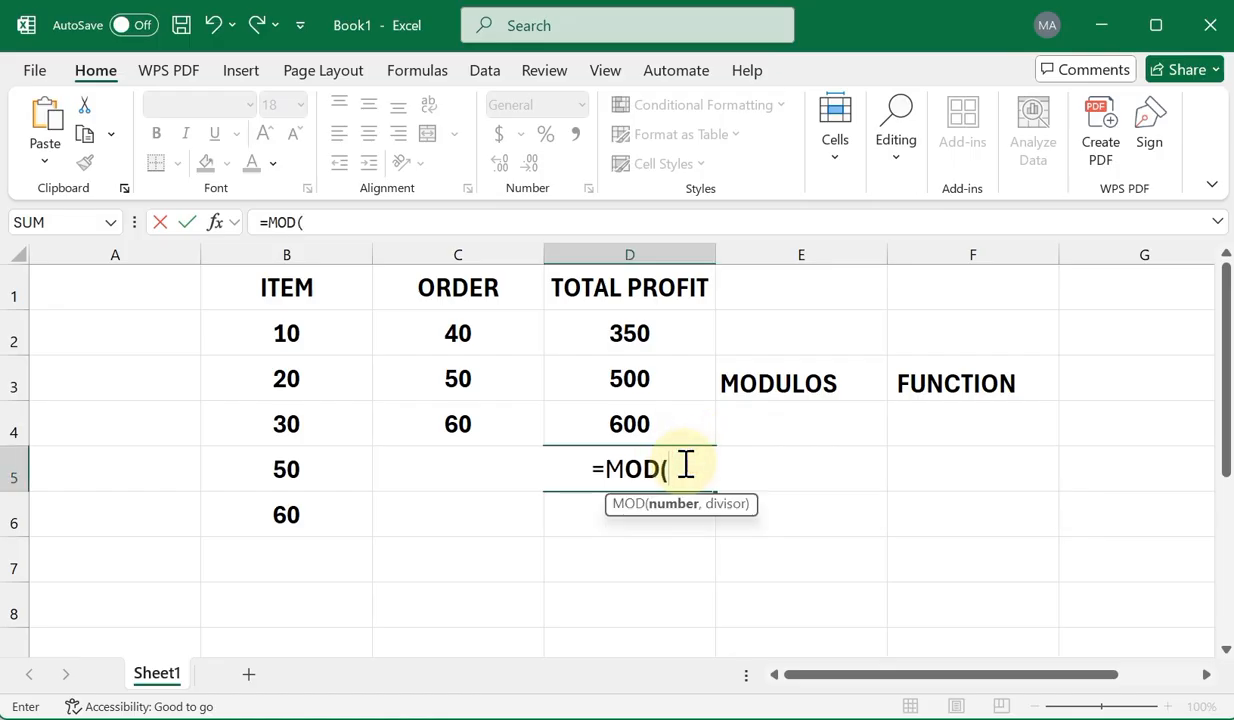
click(333, 333)
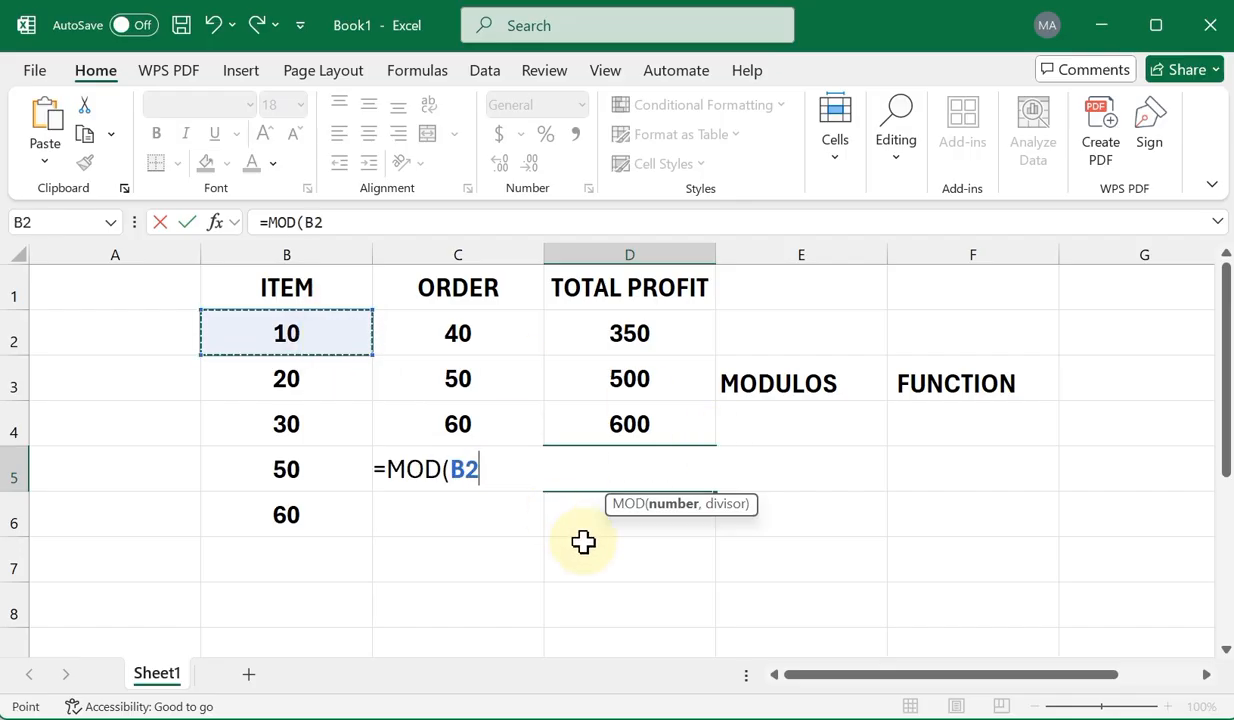
text(,2)
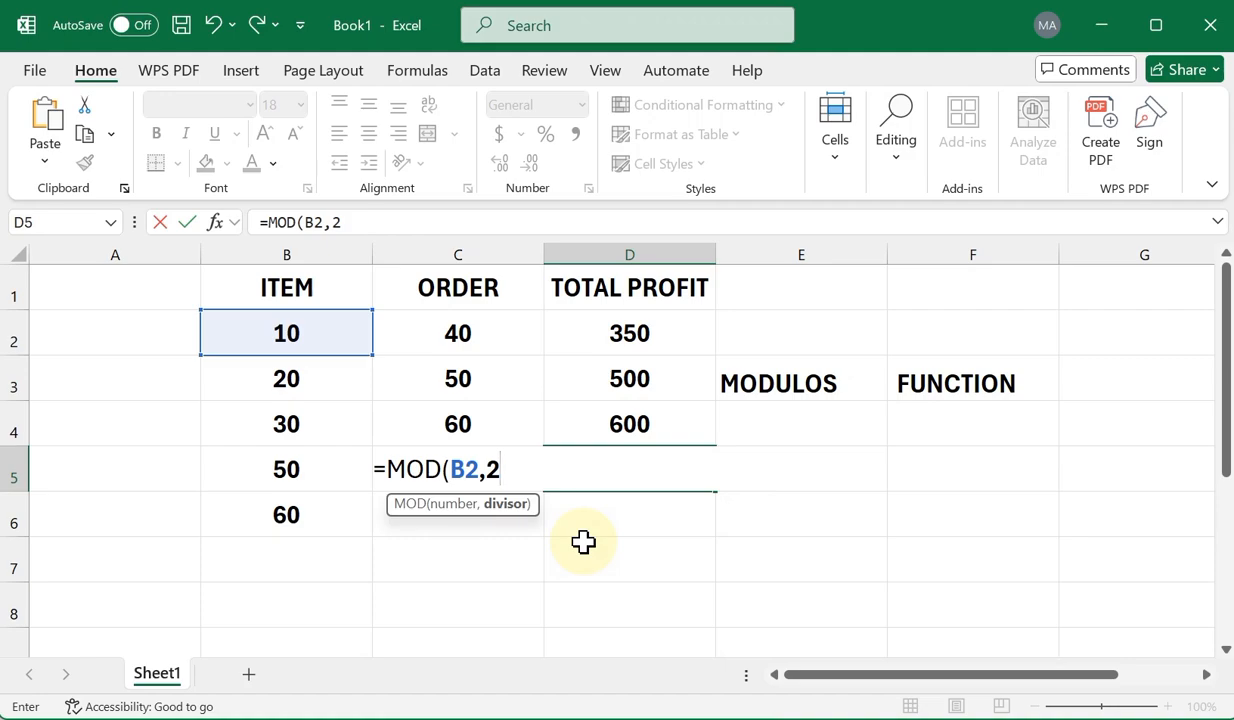
text())
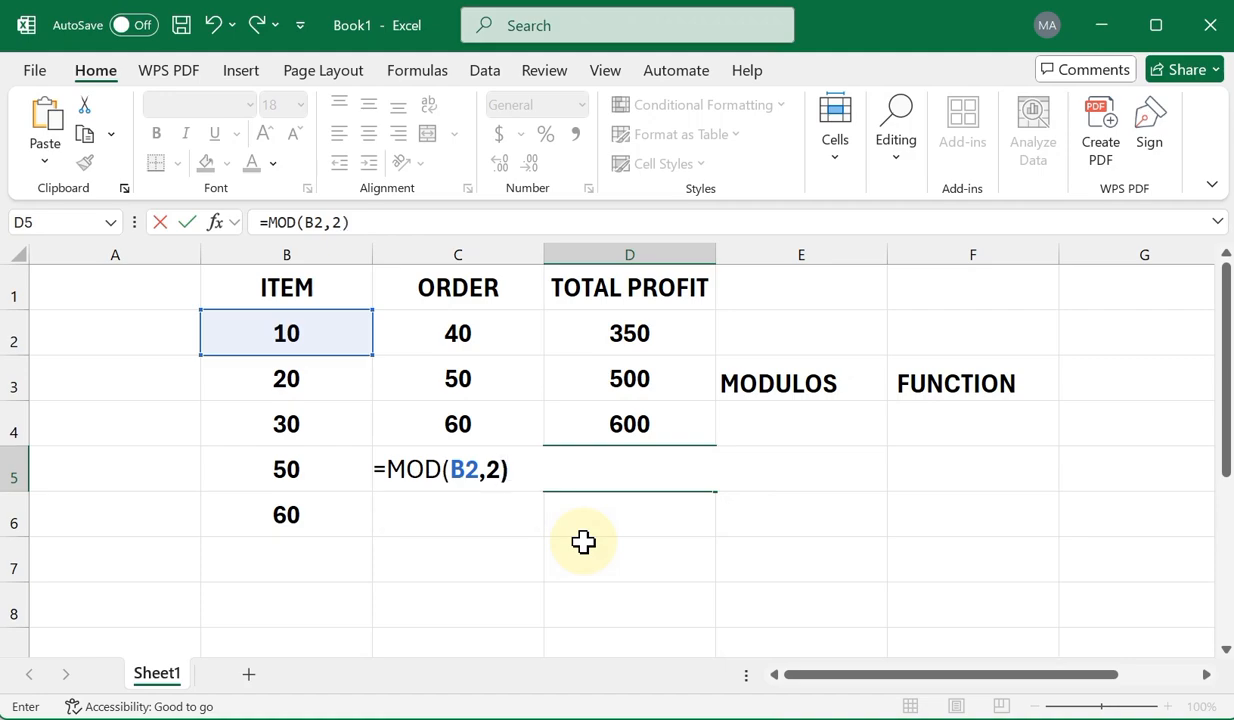
key(Return)
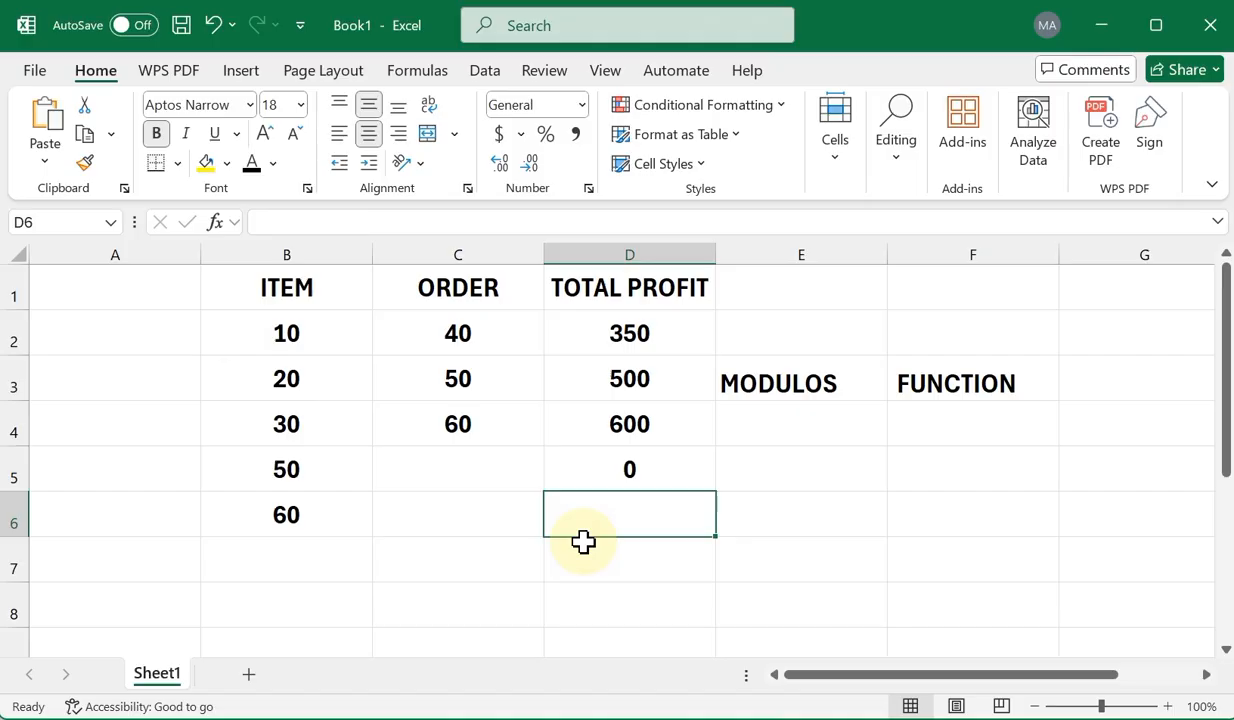
Change the divisor in cell D5's MOD formula to 3
click(609, 470)
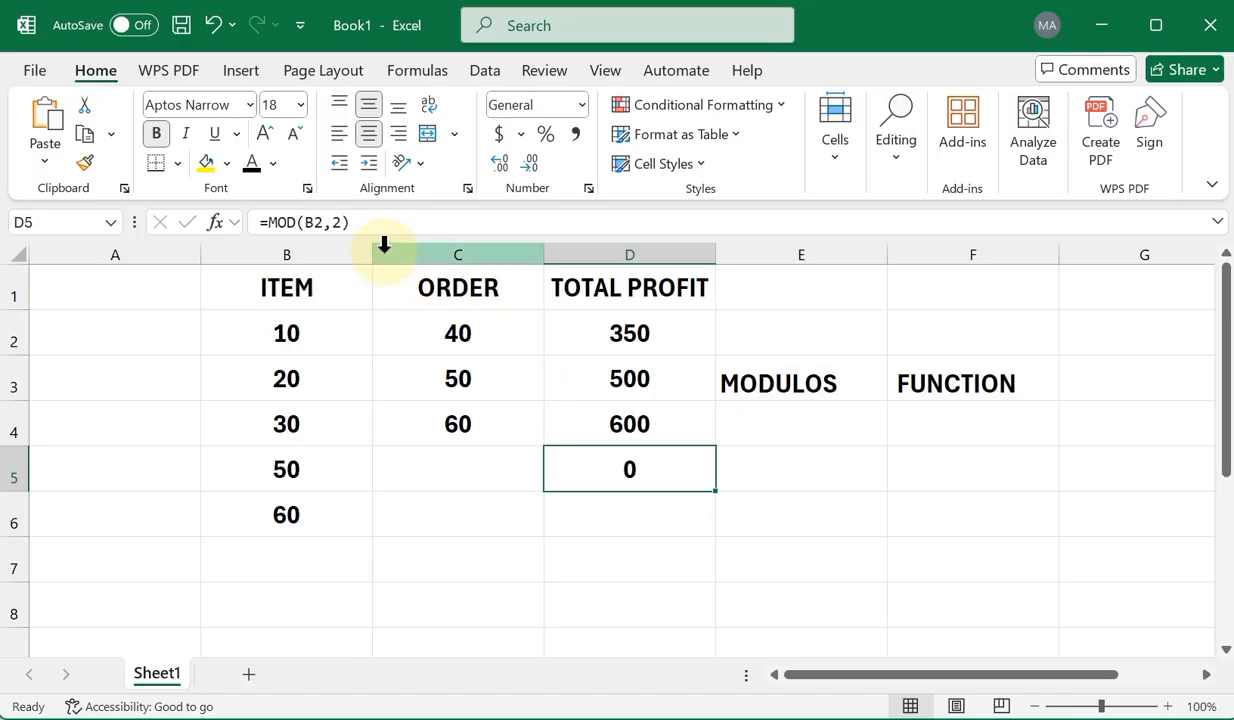
click(341, 226)
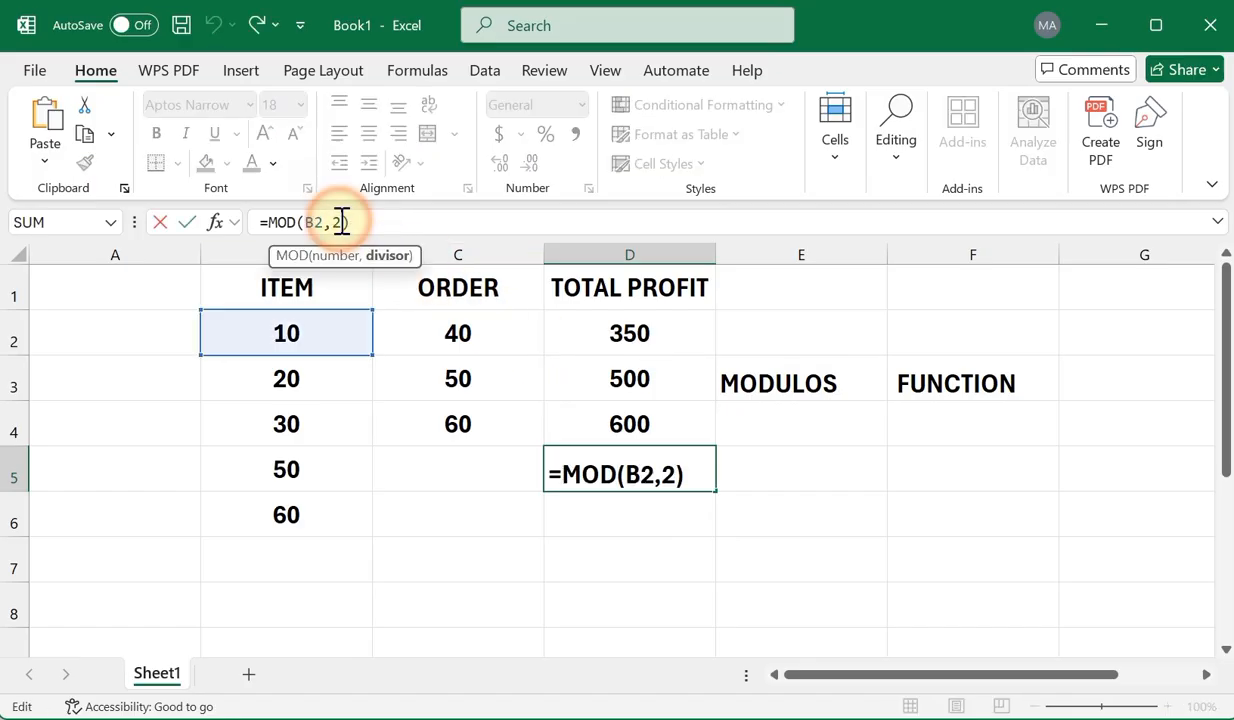
click(672, 478)
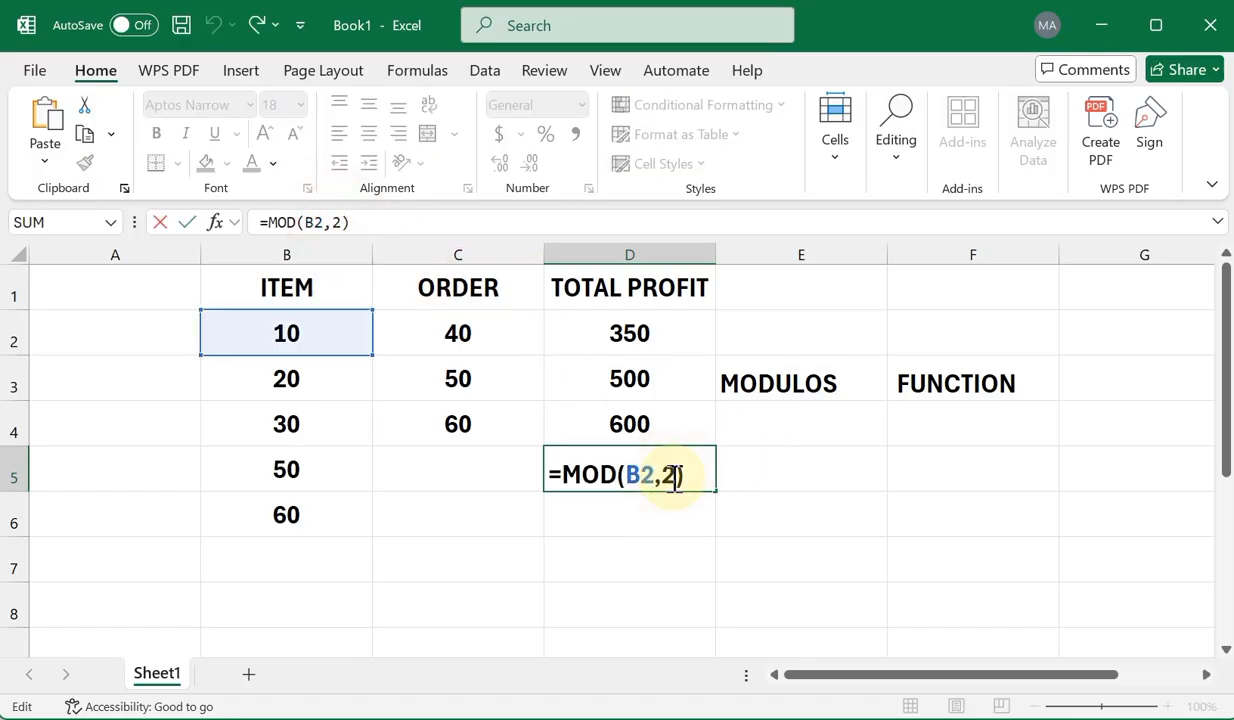
drag(658, 477, 672, 478)
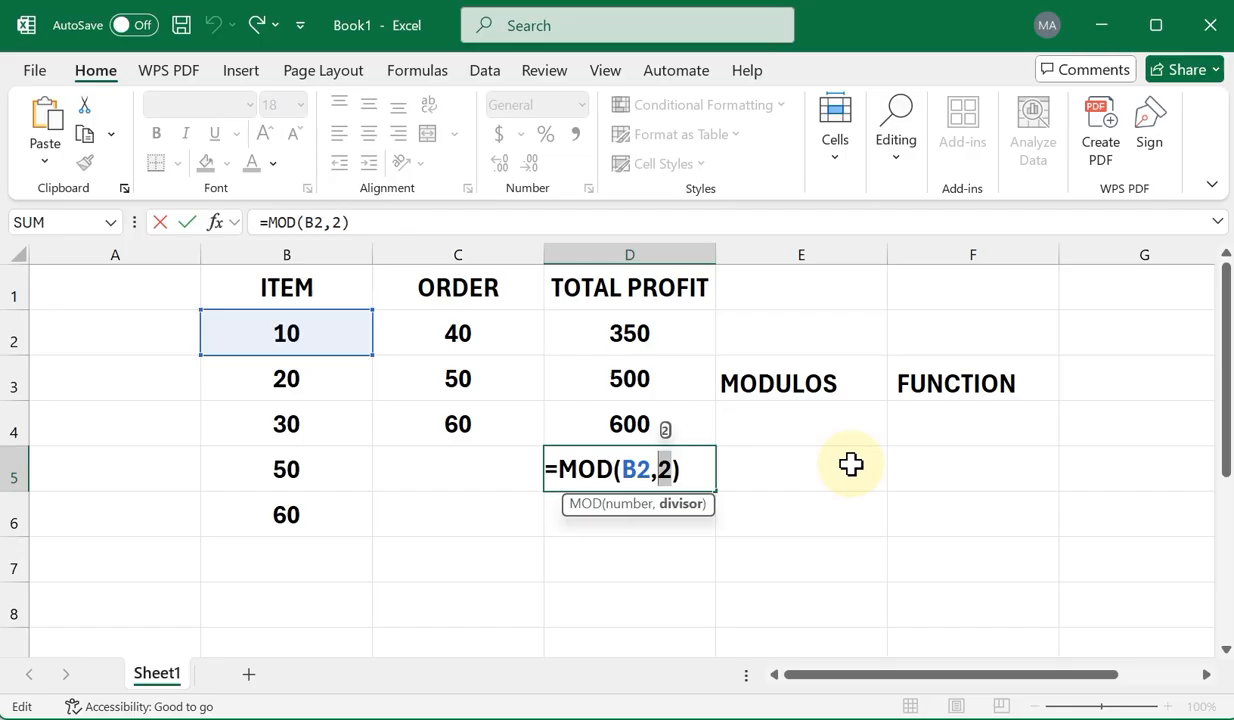
text(3)
key(Return)
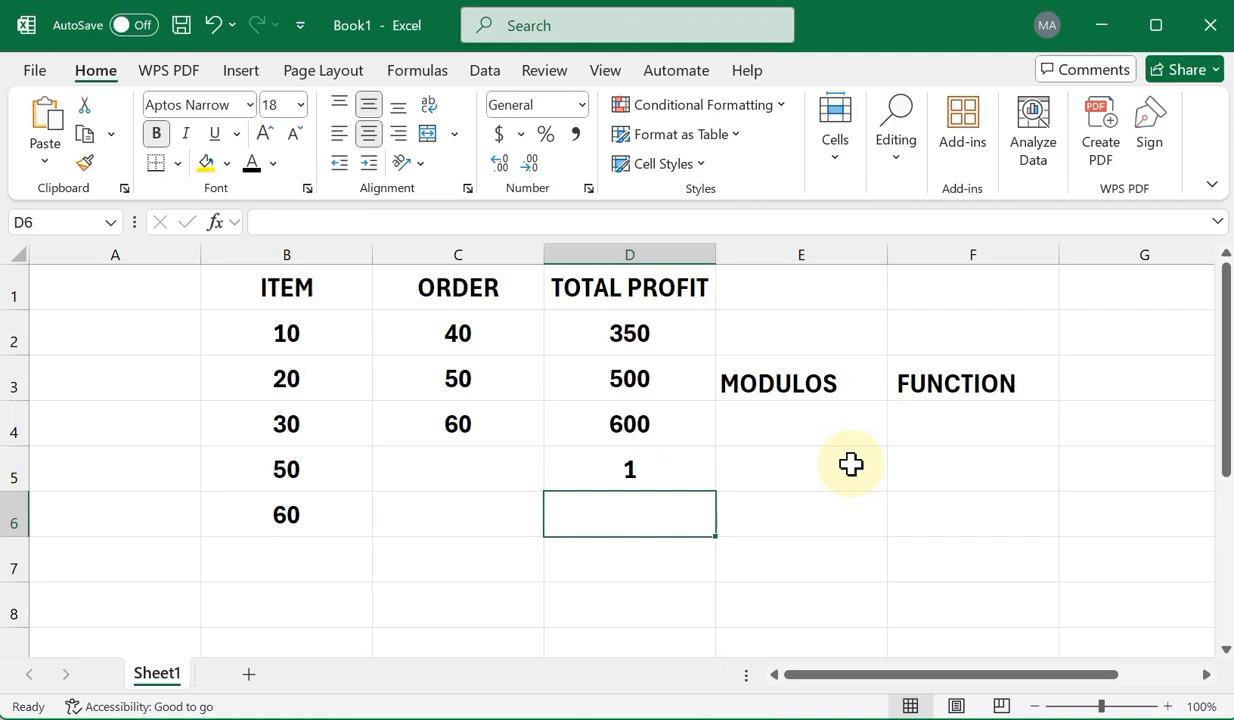
Change the number argument of cell D5's MOD formula to cell B3 so it reads =MOD(B3,3), and check the entered formula
click(668, 470)
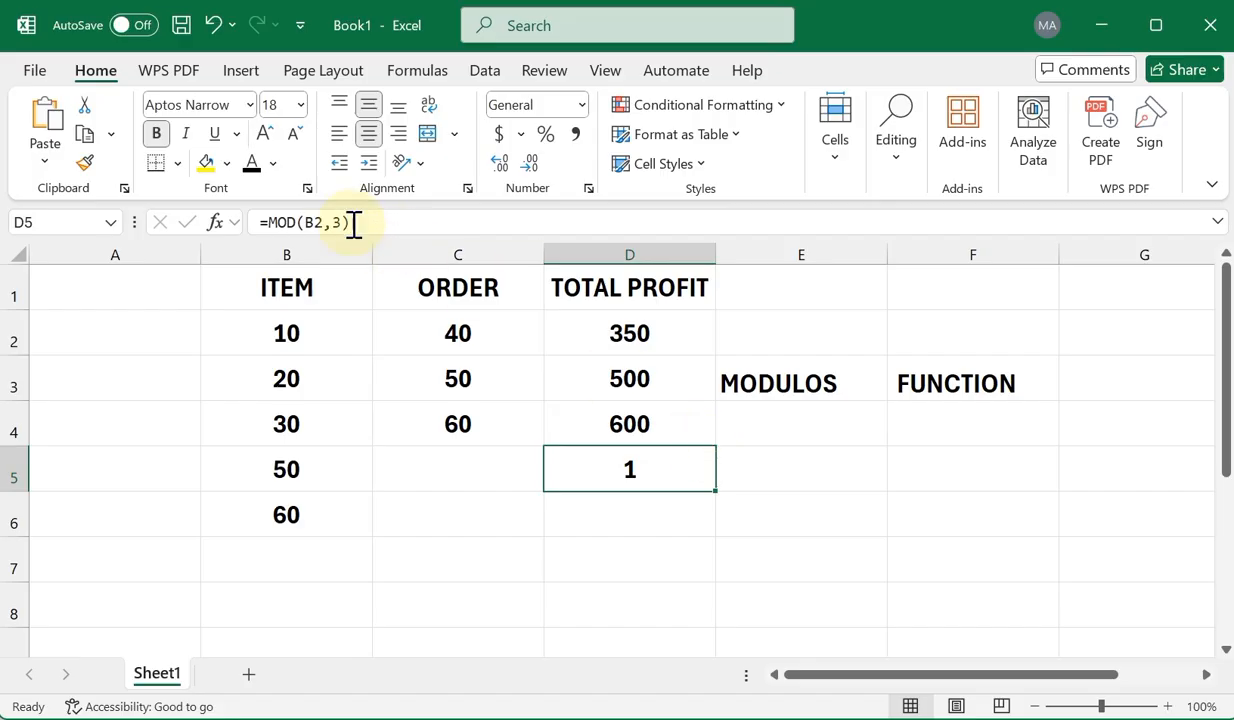
click(318, 222)
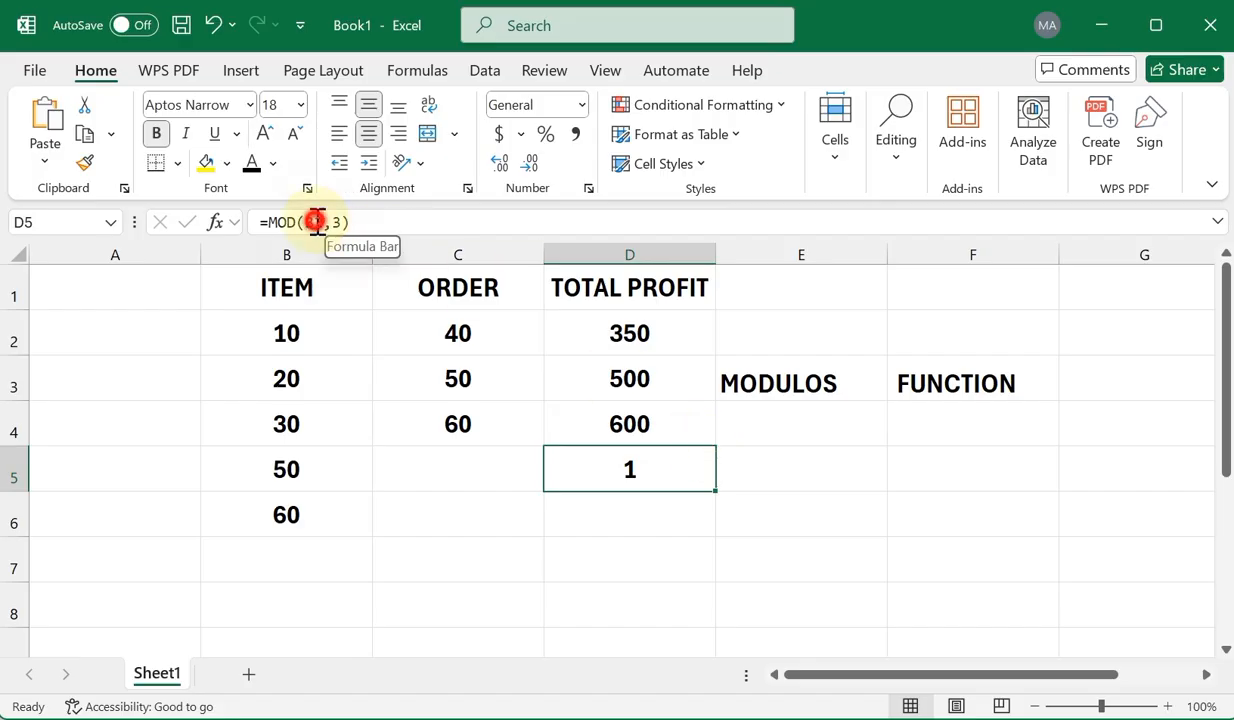
click(652, 470)
key(BackSpace)
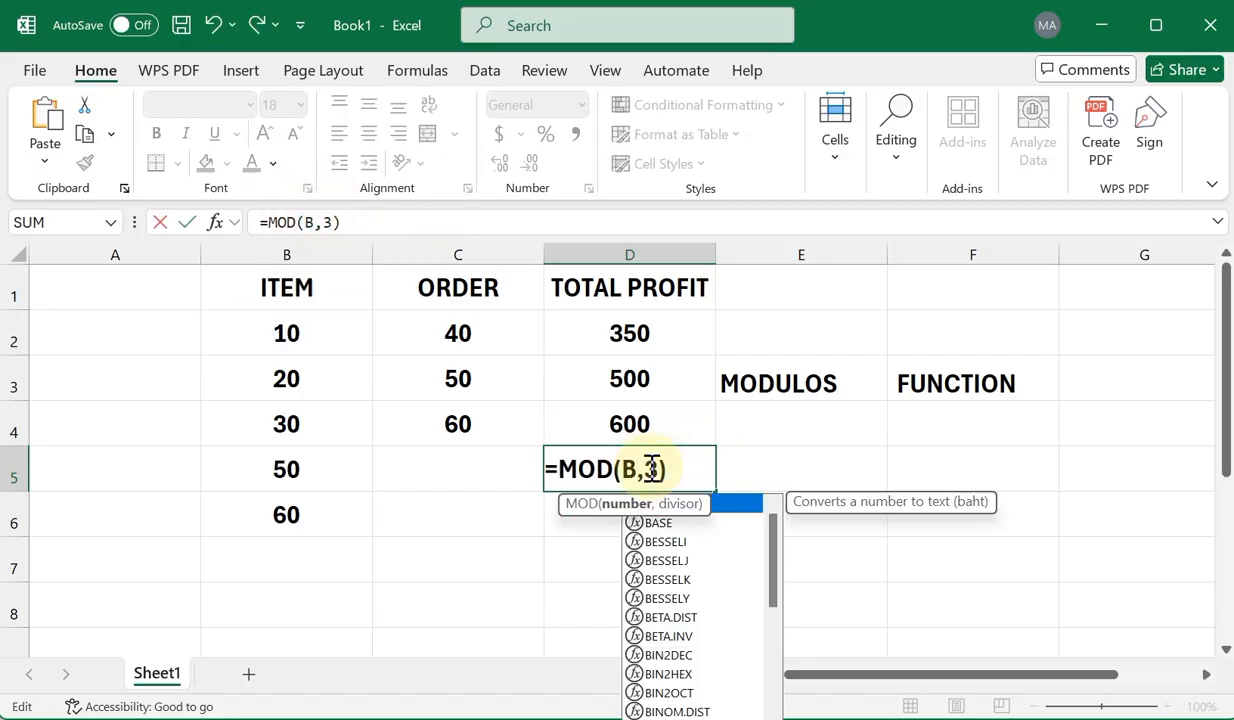
text(-)
key(BackSpace)
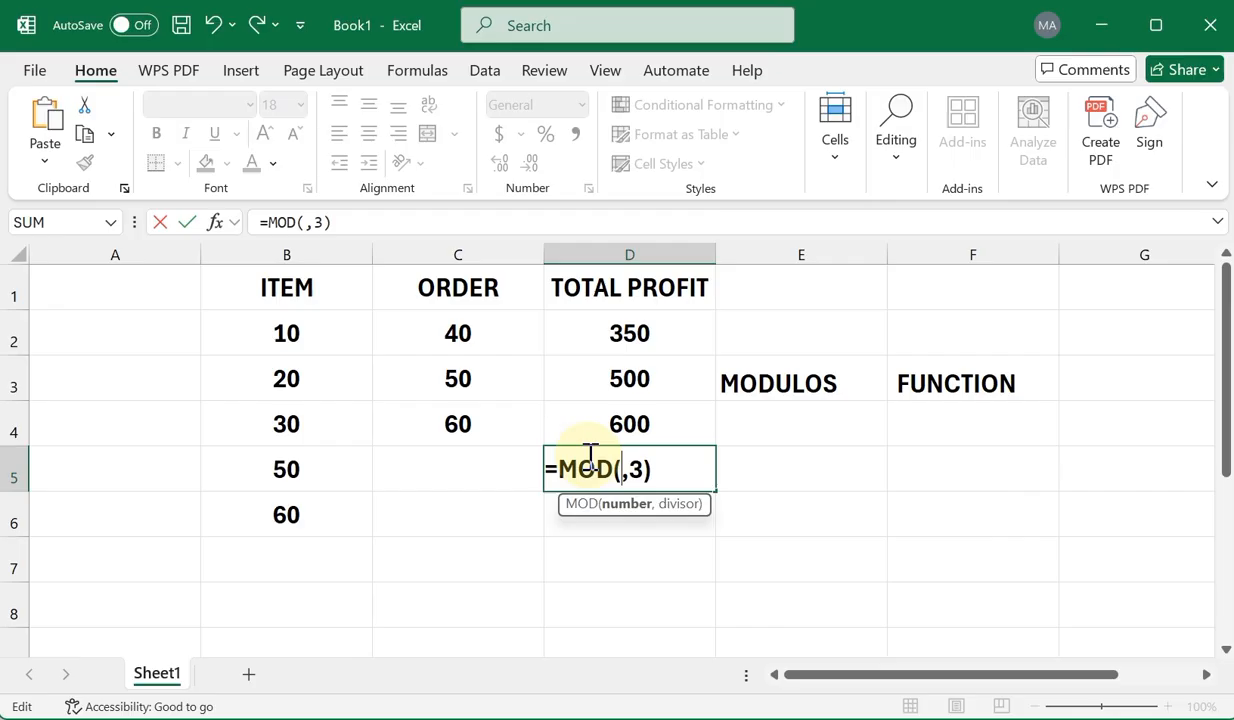
click(308, 390)
click(676, 470)
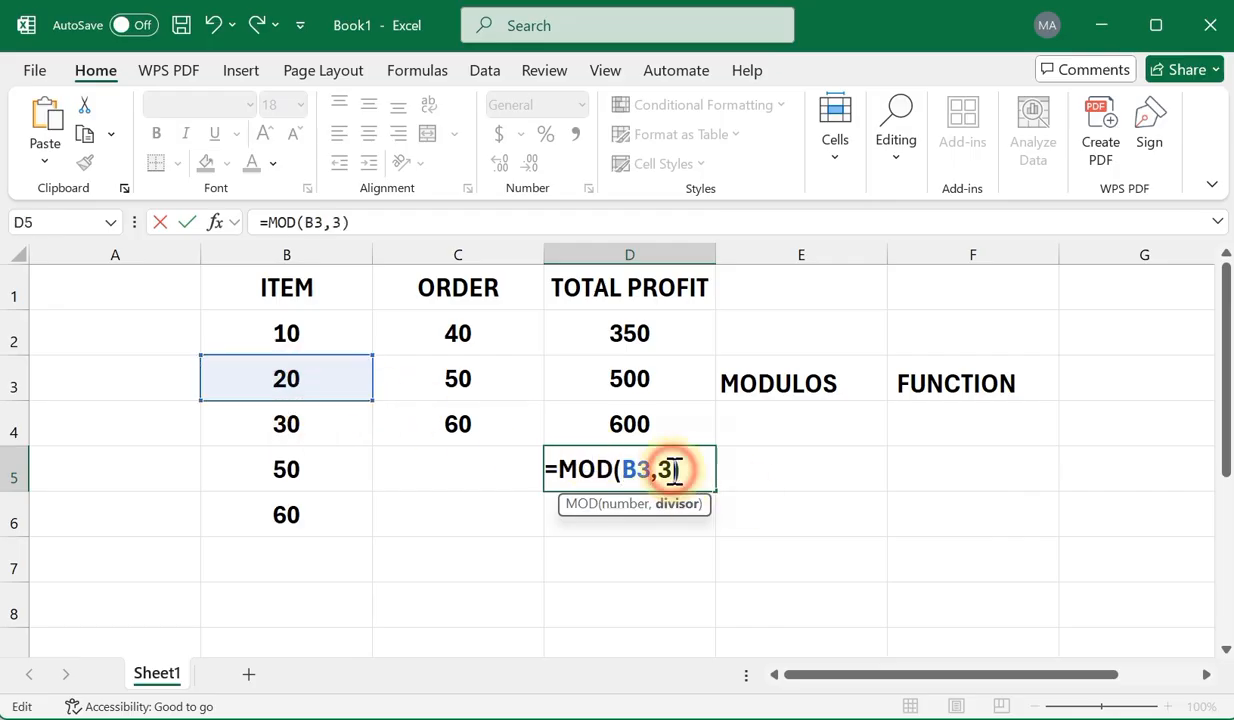
text())
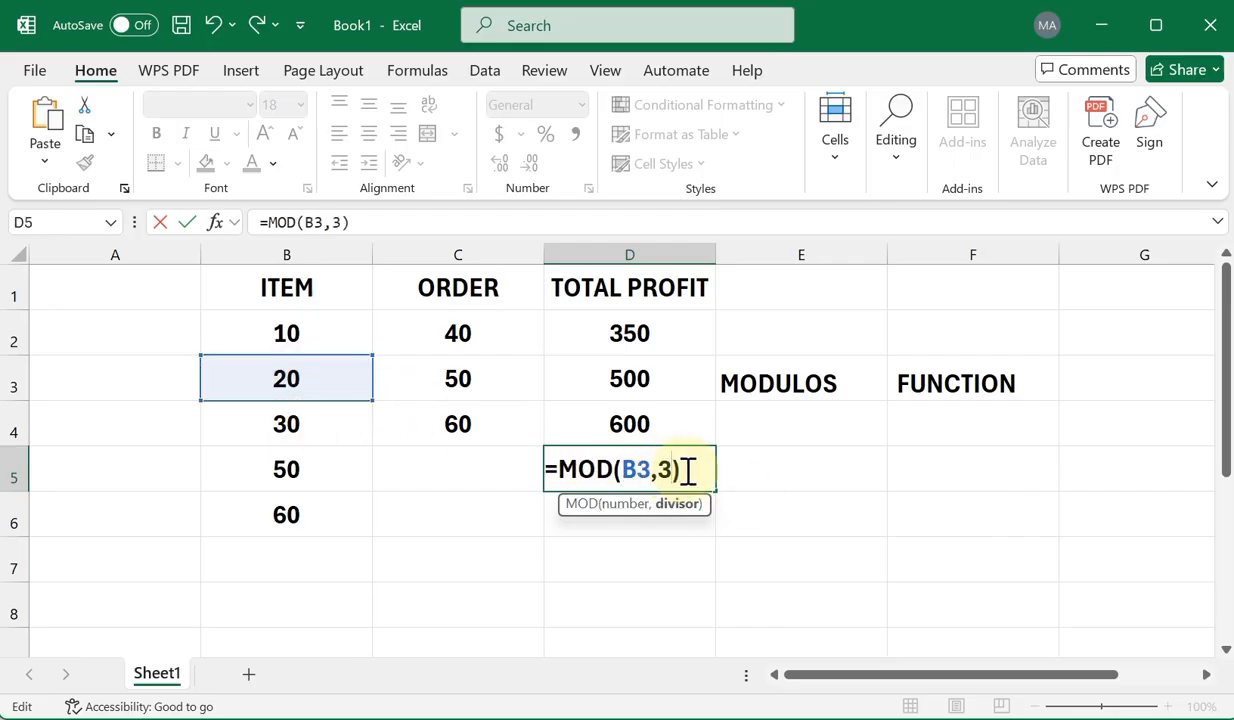
key(Return)
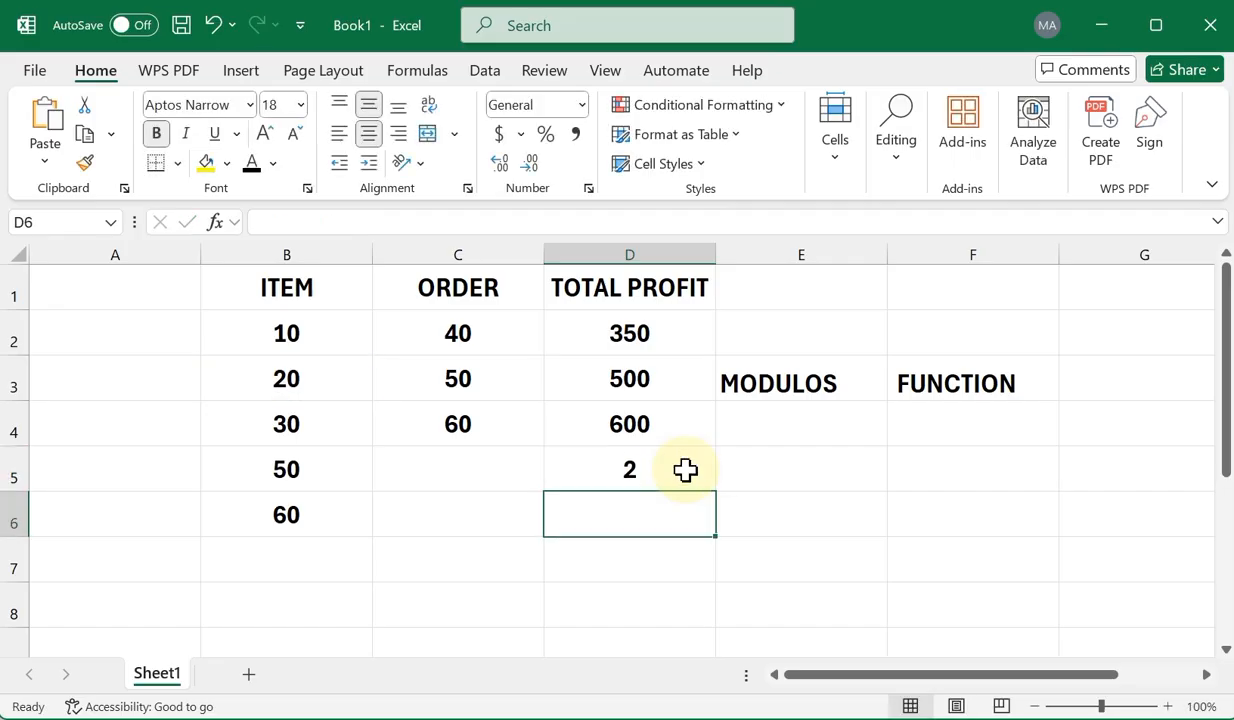
click(685, 470)
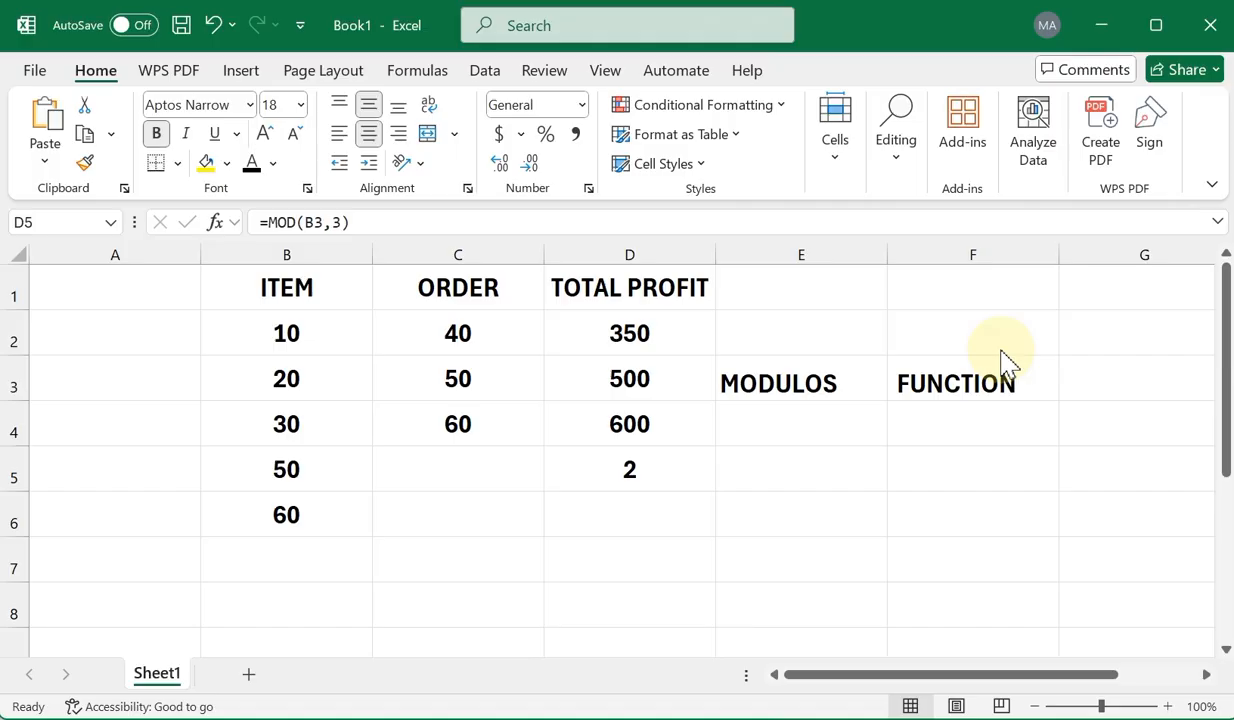
Replace the MODULOS label in cell E3 with POWER
click(832, 372)
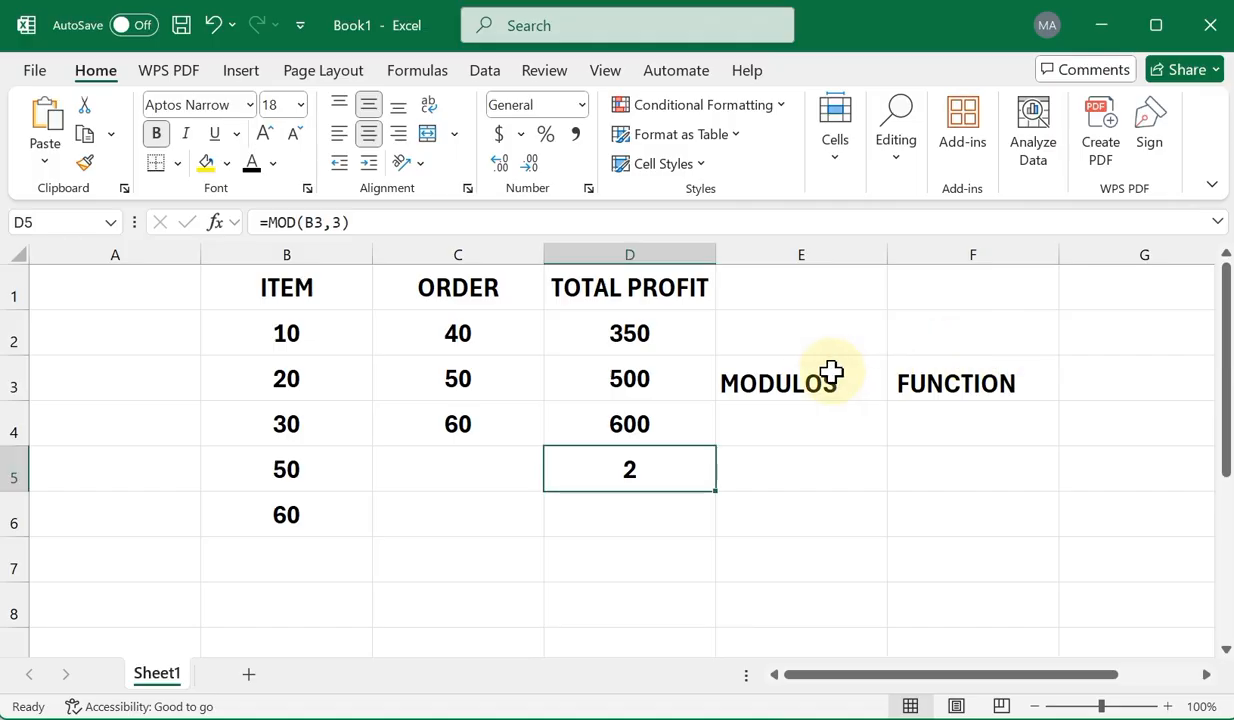
click(819, 381)
text(P)
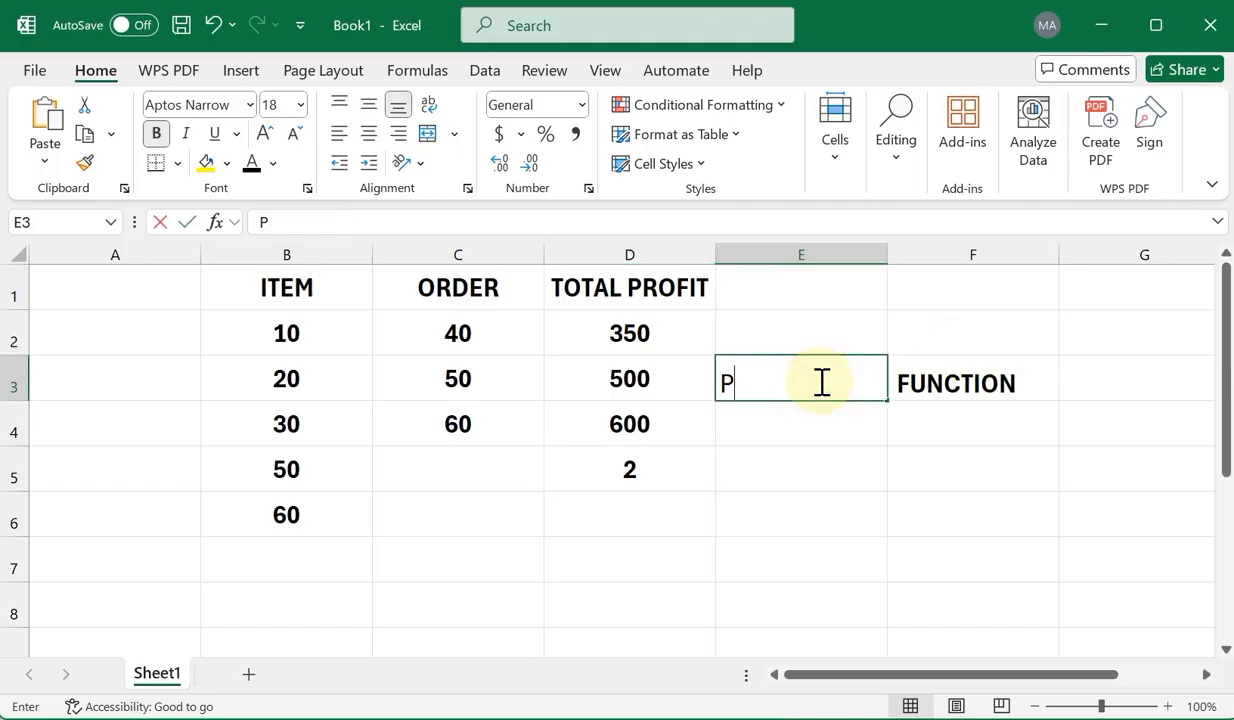
text(OWER)
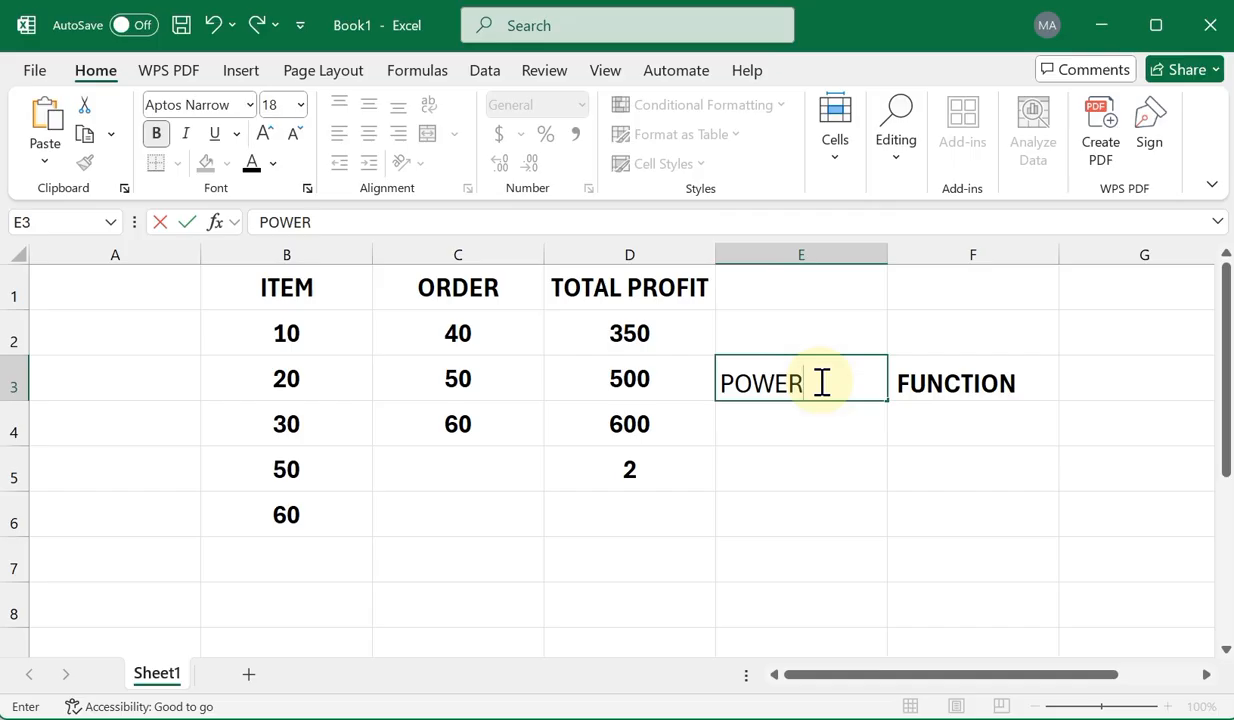
click(807, 430)
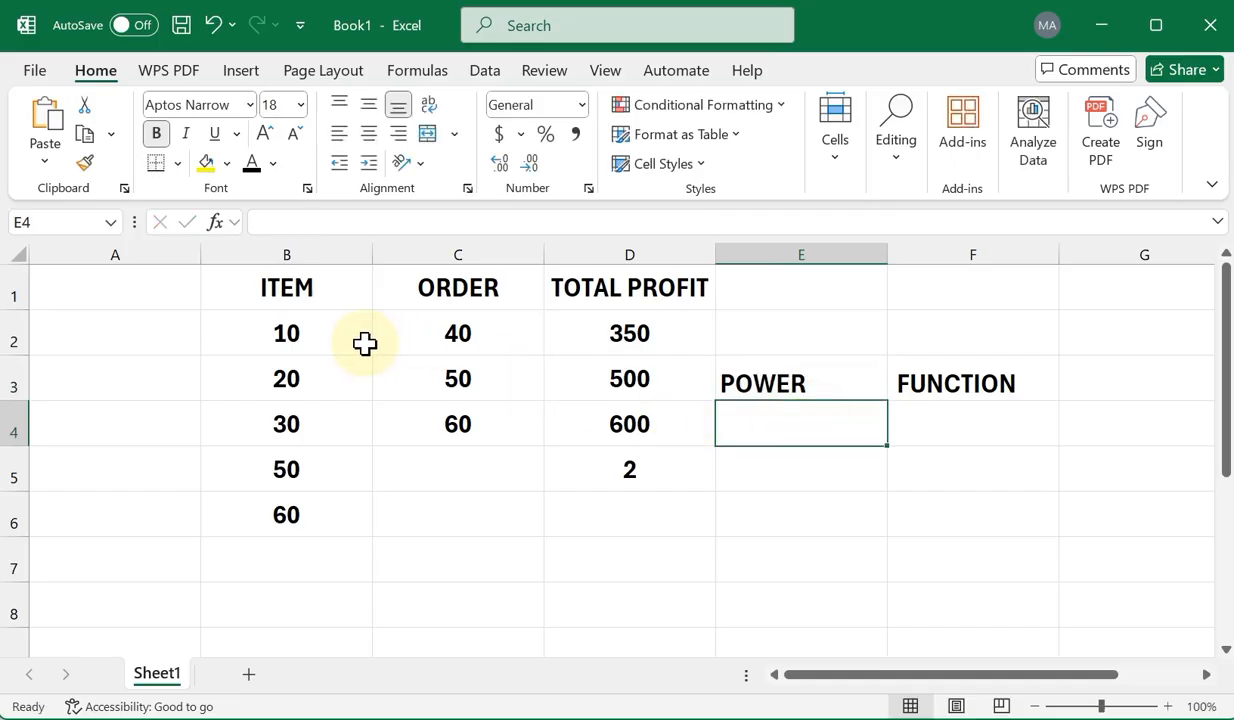
Replace the formula in cell D5 with =POWER(B2,2) to square the first ITEM value, and check the entered formula
click(336, 334)
click(629, 468)
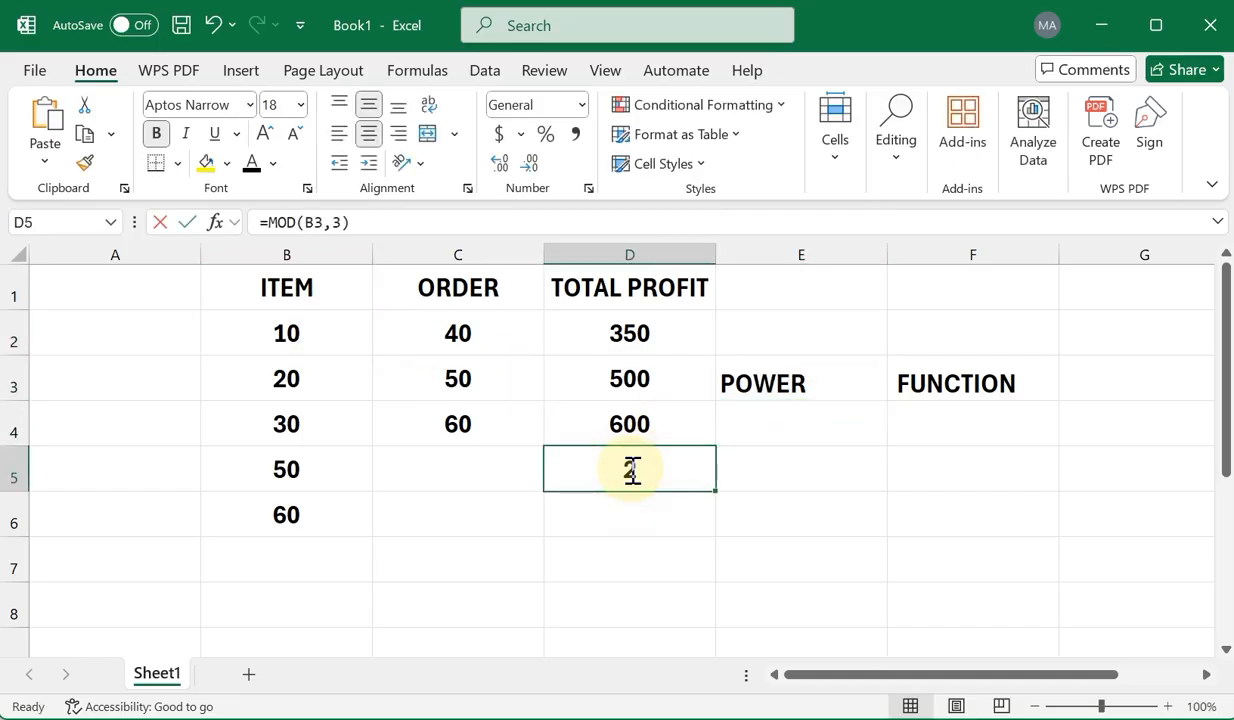
text(=POWER()
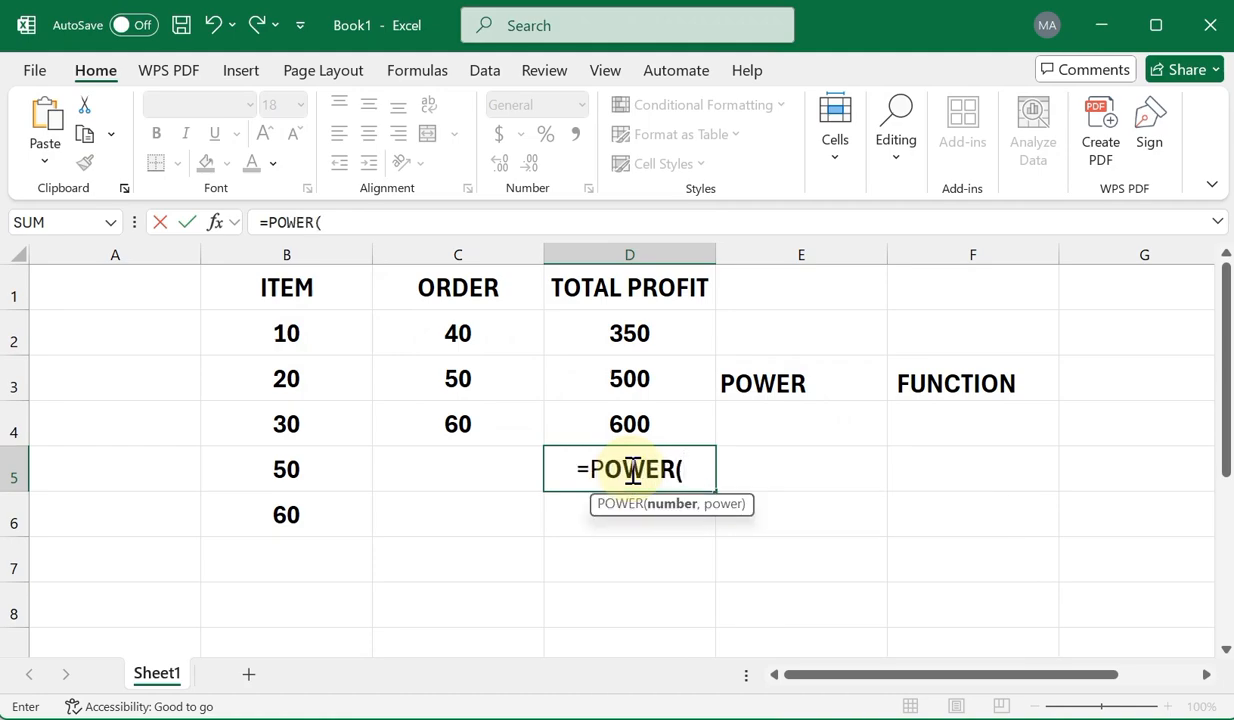
click(319, 337)
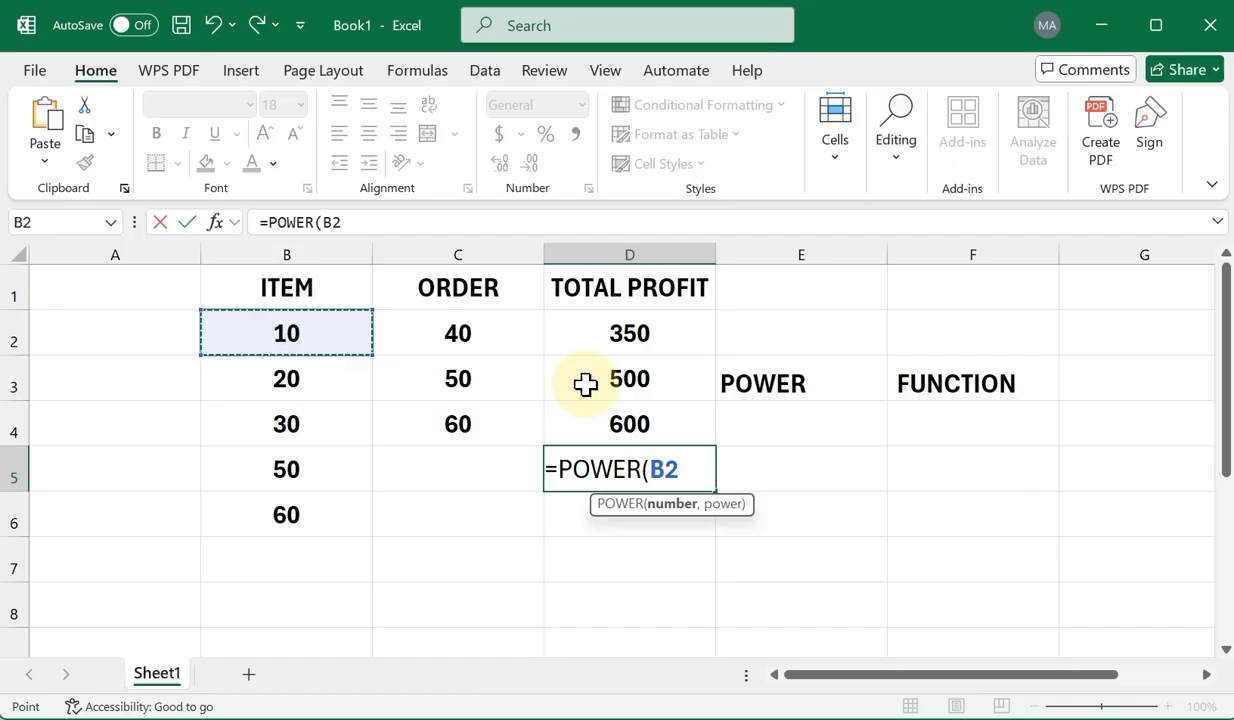
text(,2)
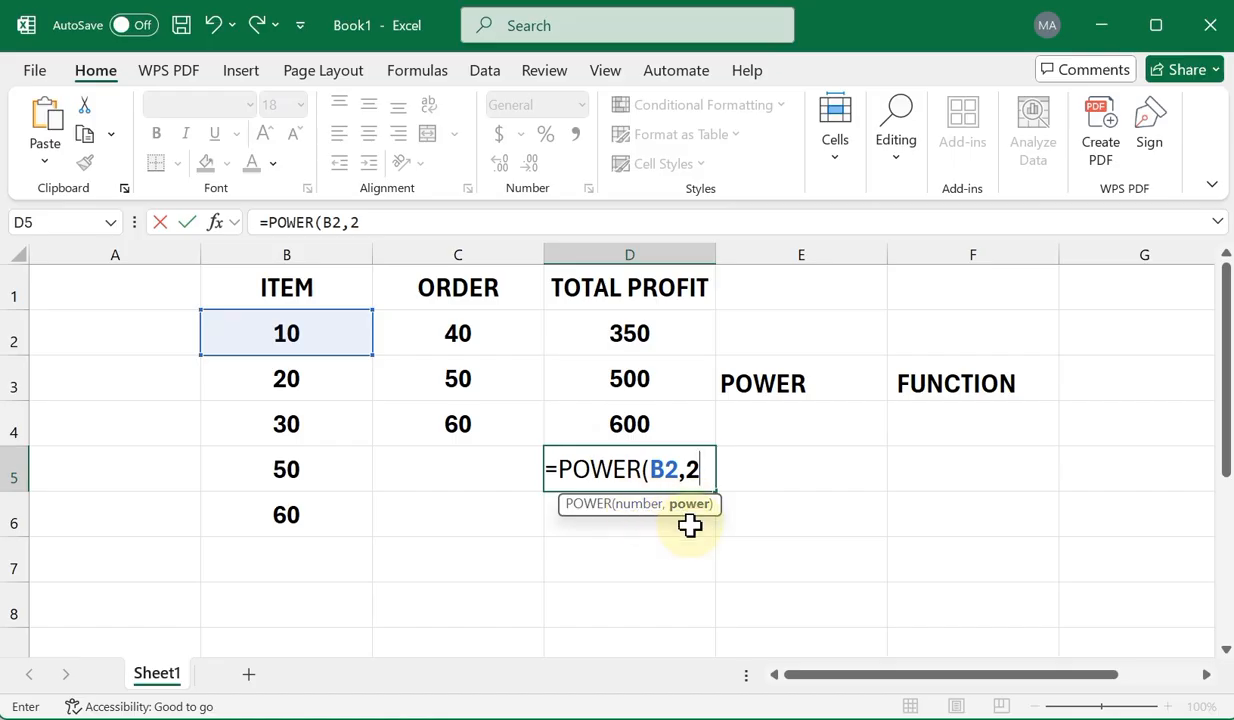
text())
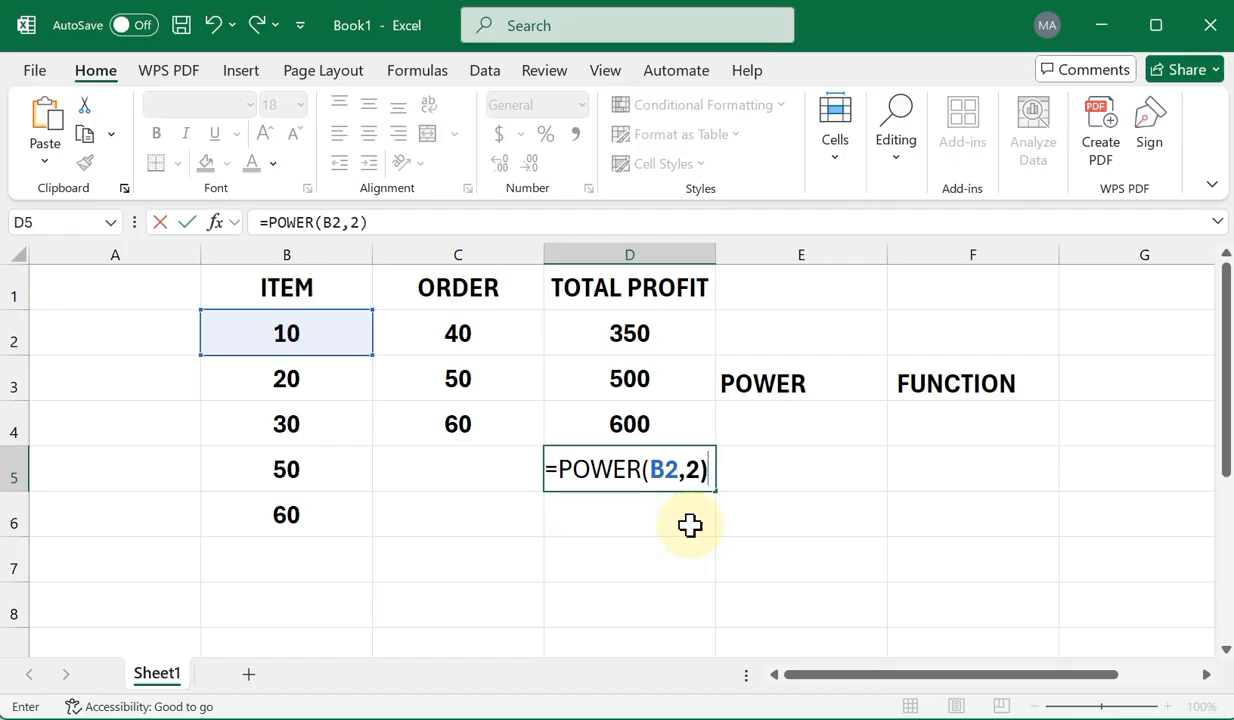
key(Return)
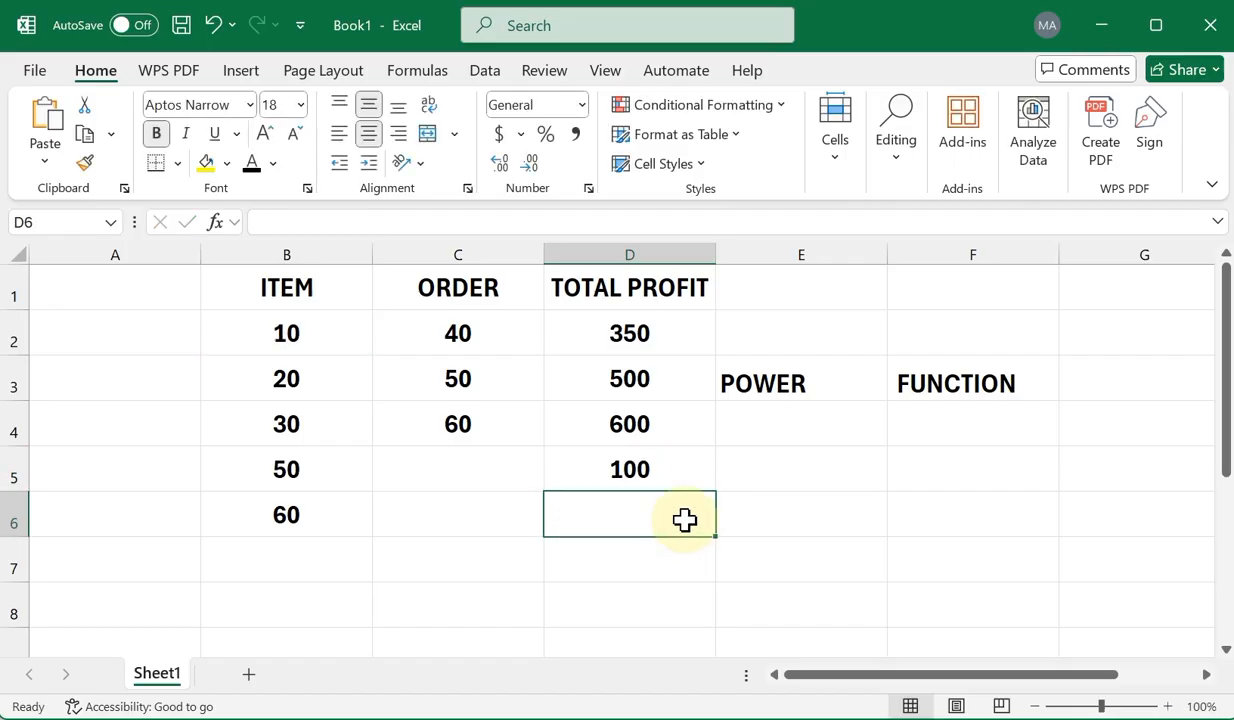
click(650, 465)
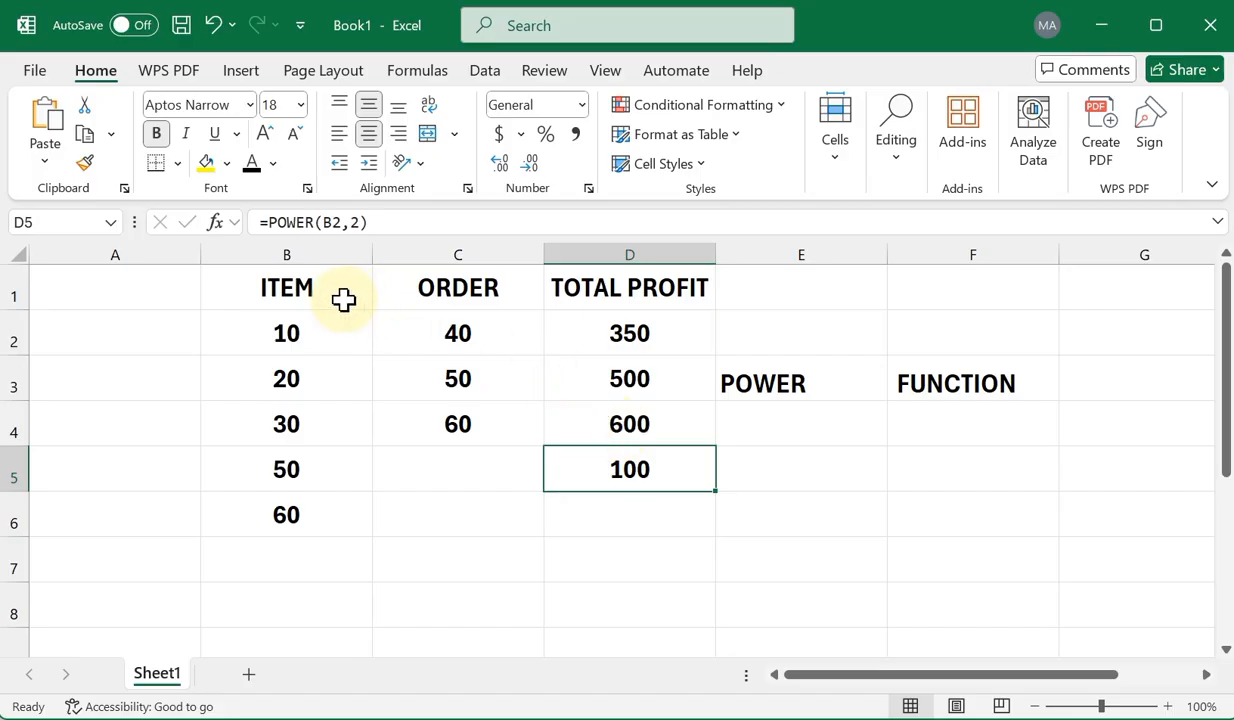
Change the power argument of cell D5's POWER formula to 3, and clear the cell after entering it
click(342, 223)
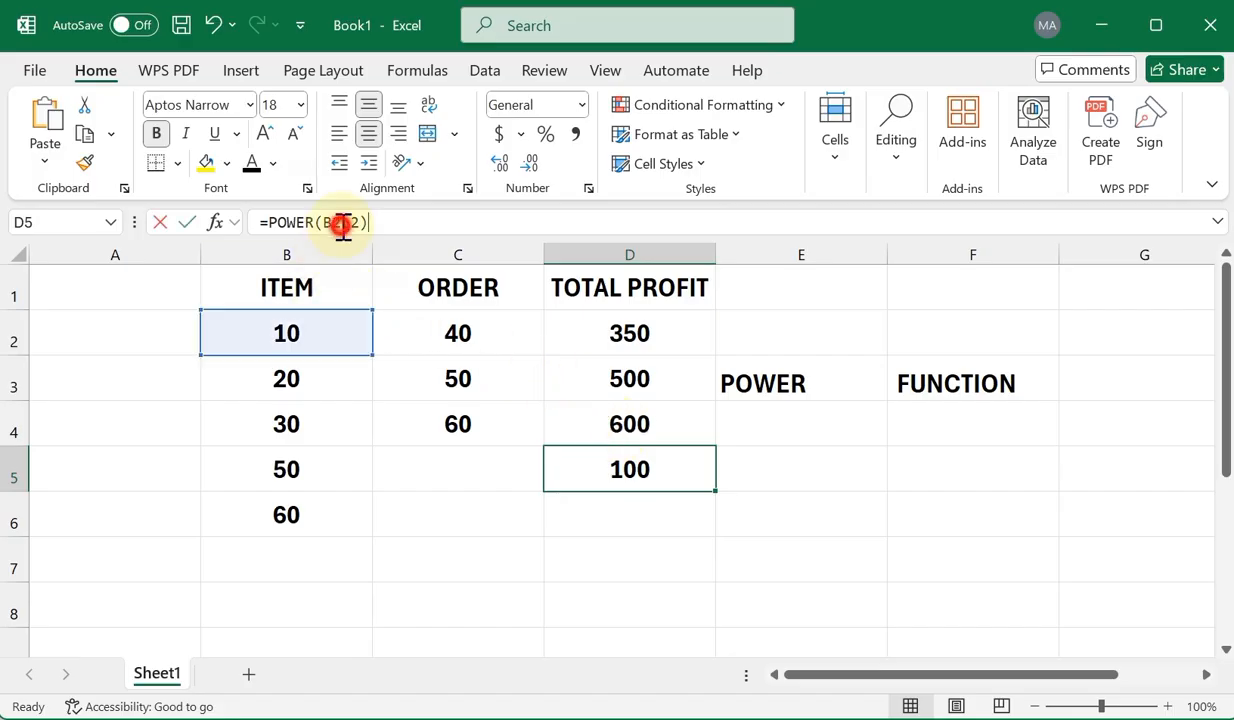
click(699, 469)
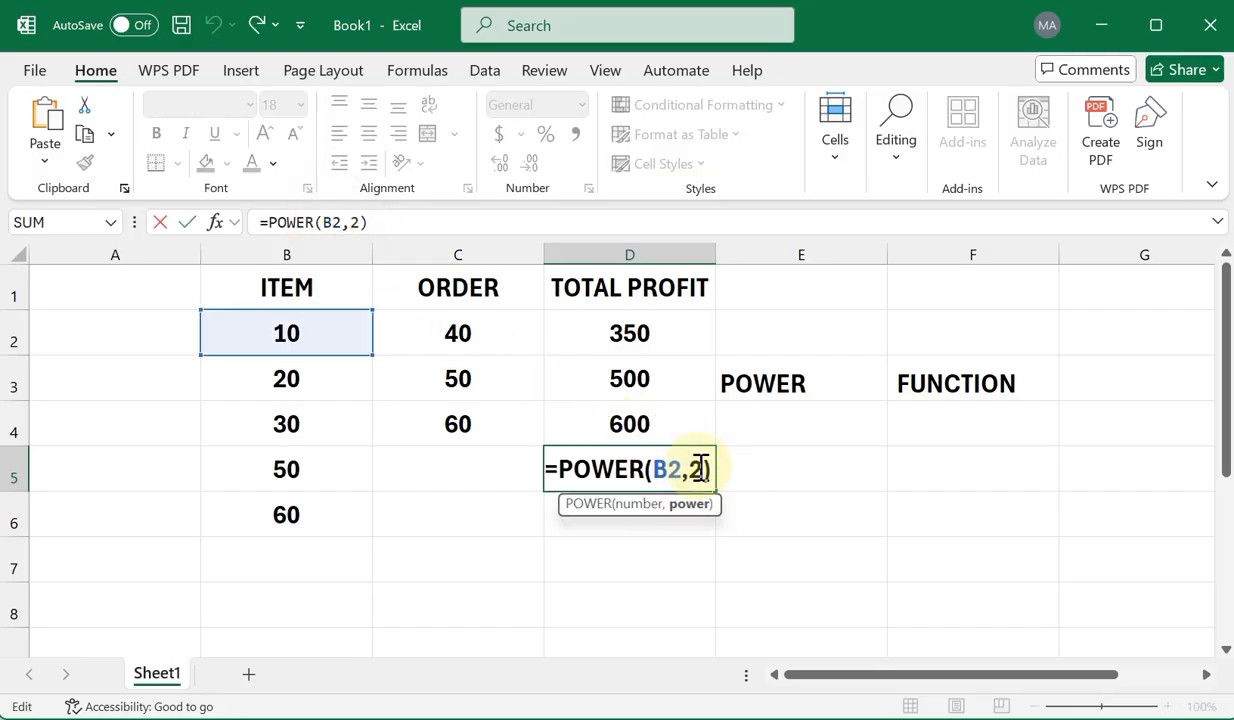
key(BackSpace)
text(3)
key(Return)
click(698, 467)
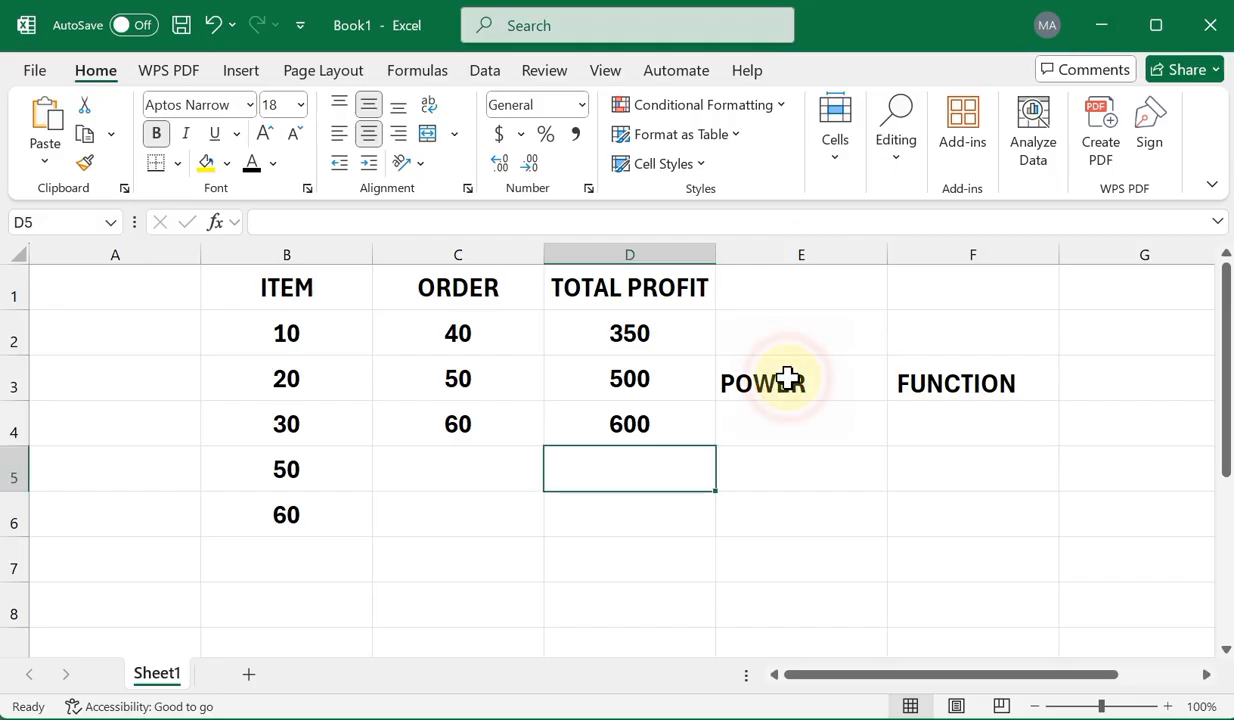
Replace the POWER label in cell E3 with CEILING
click(788, 380)
text(CEILING)
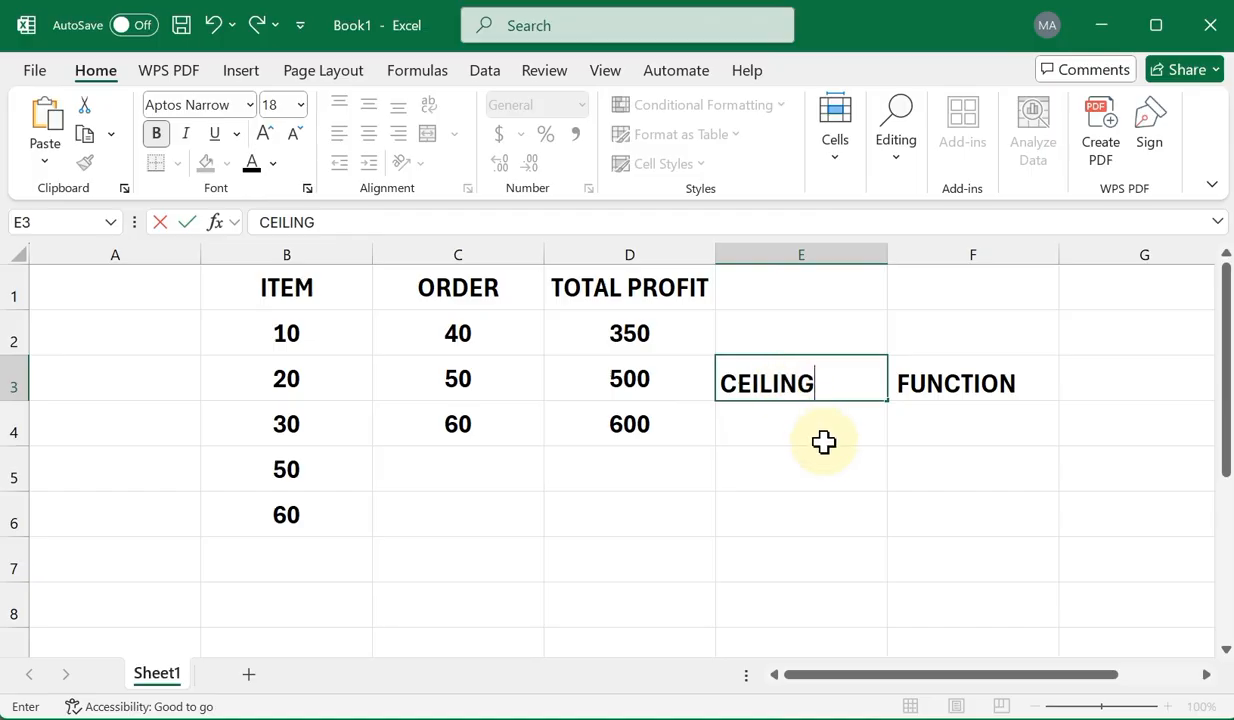
click(796, 456)
Enter =CEILING(C4,5) in cell D5 to round the last ORDER value up to a multiple of 5, and check the formula
click(655, 465)
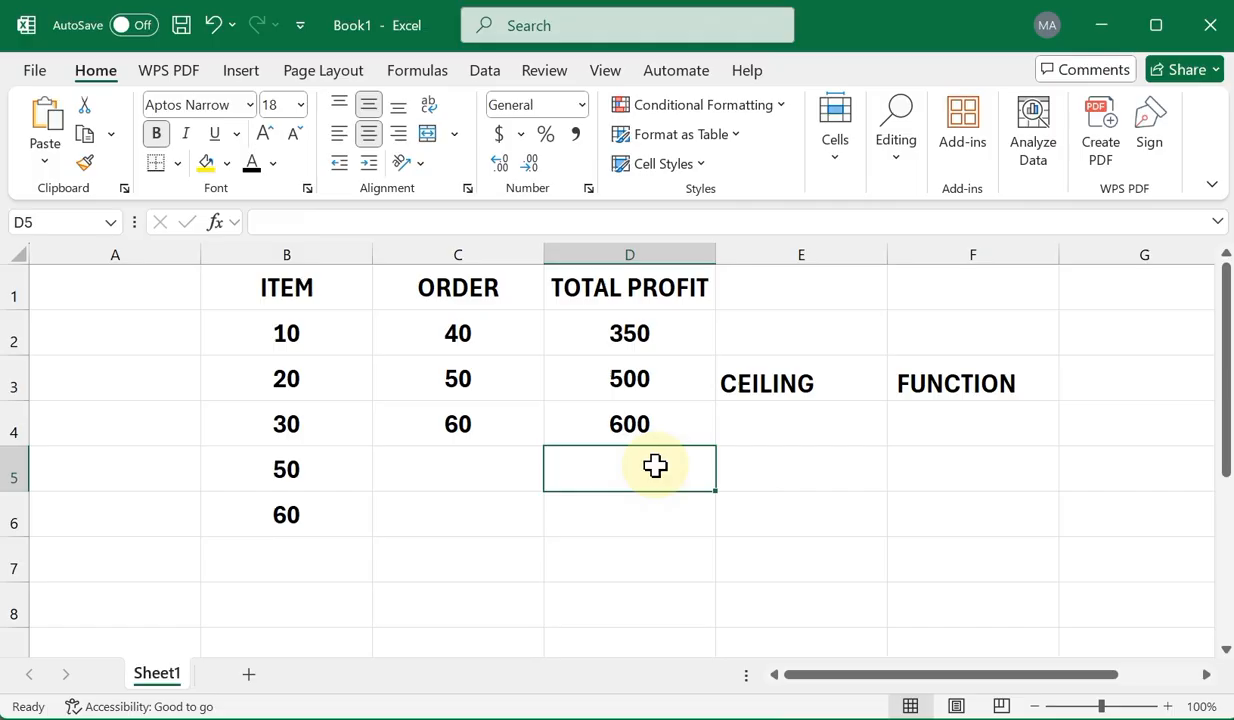
text(=CEILI)
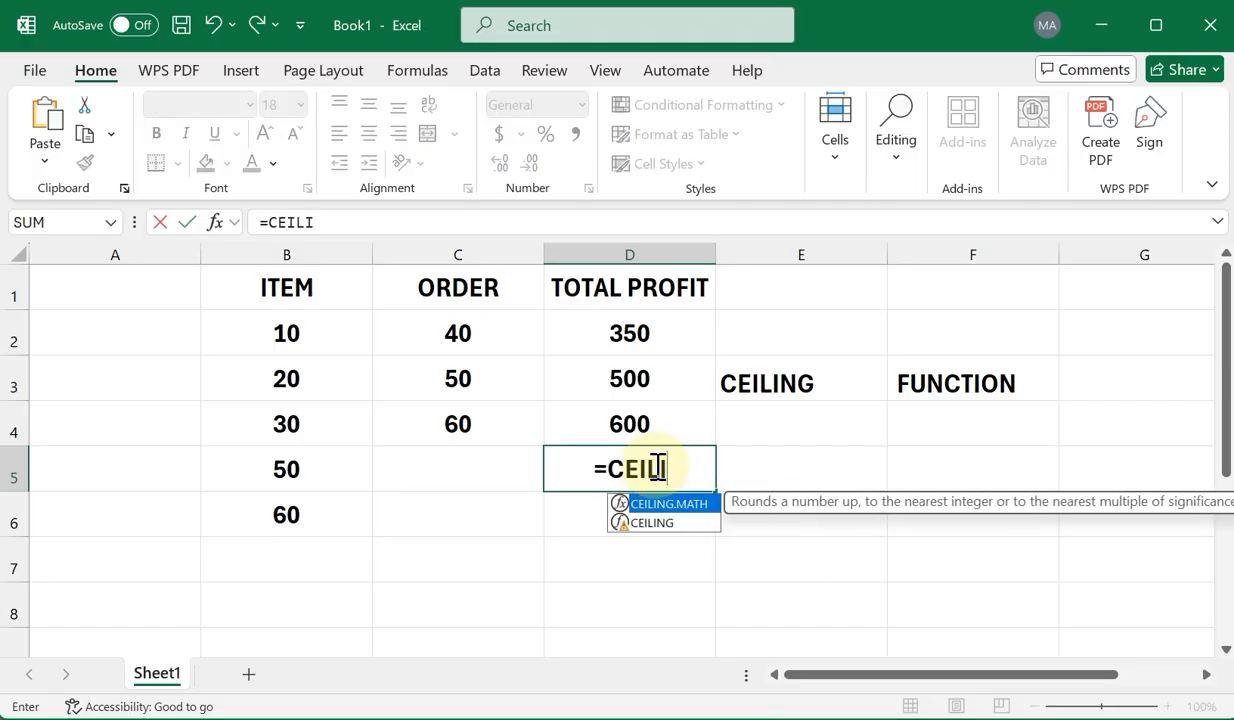
text(NG)
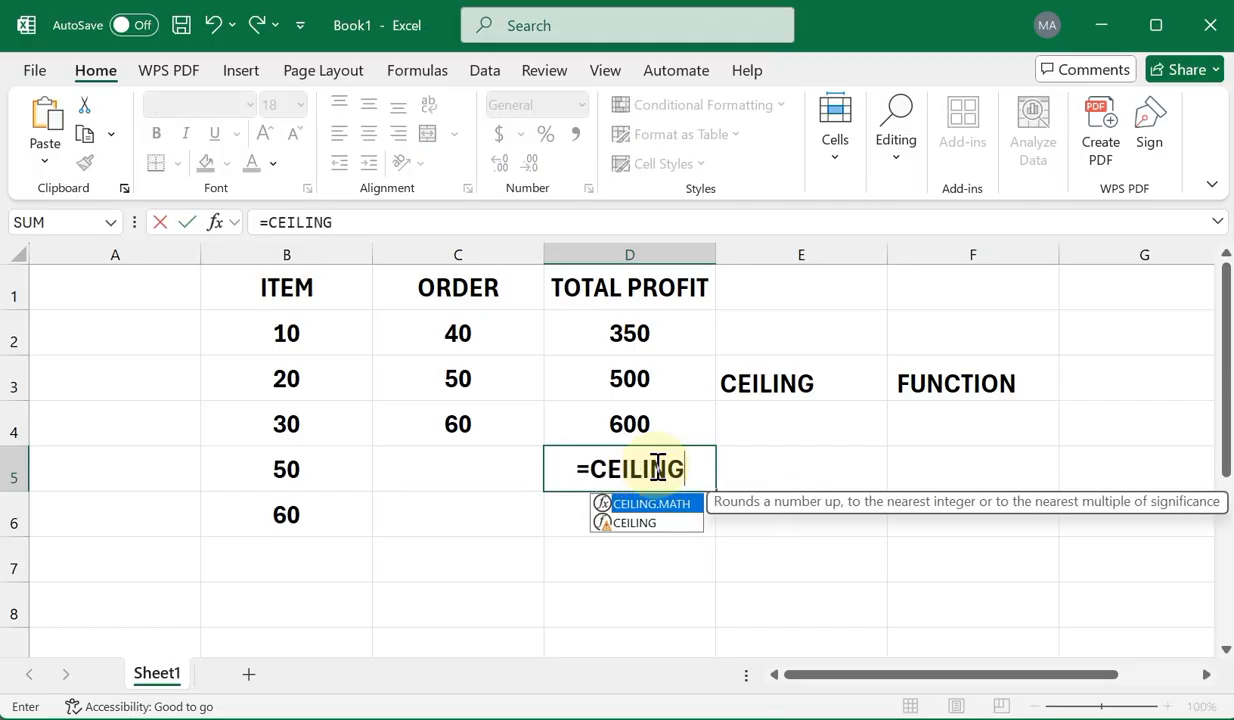
text(()
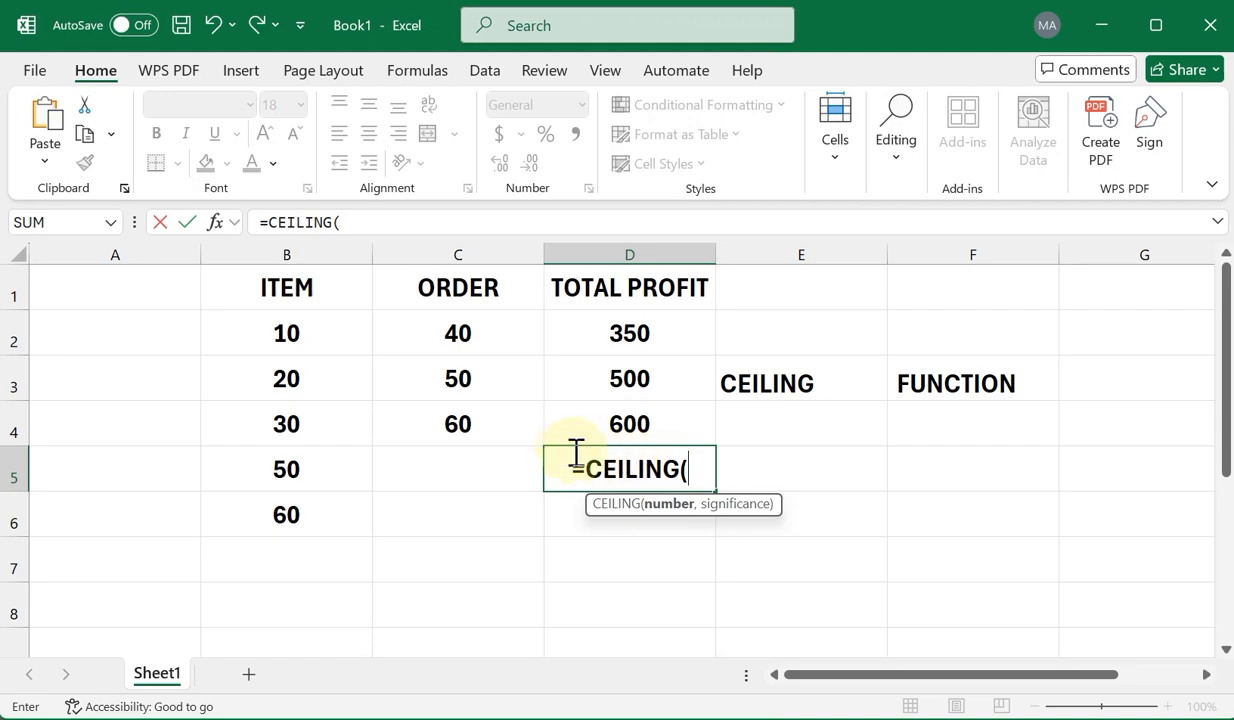
click(473, 428)
text(,)
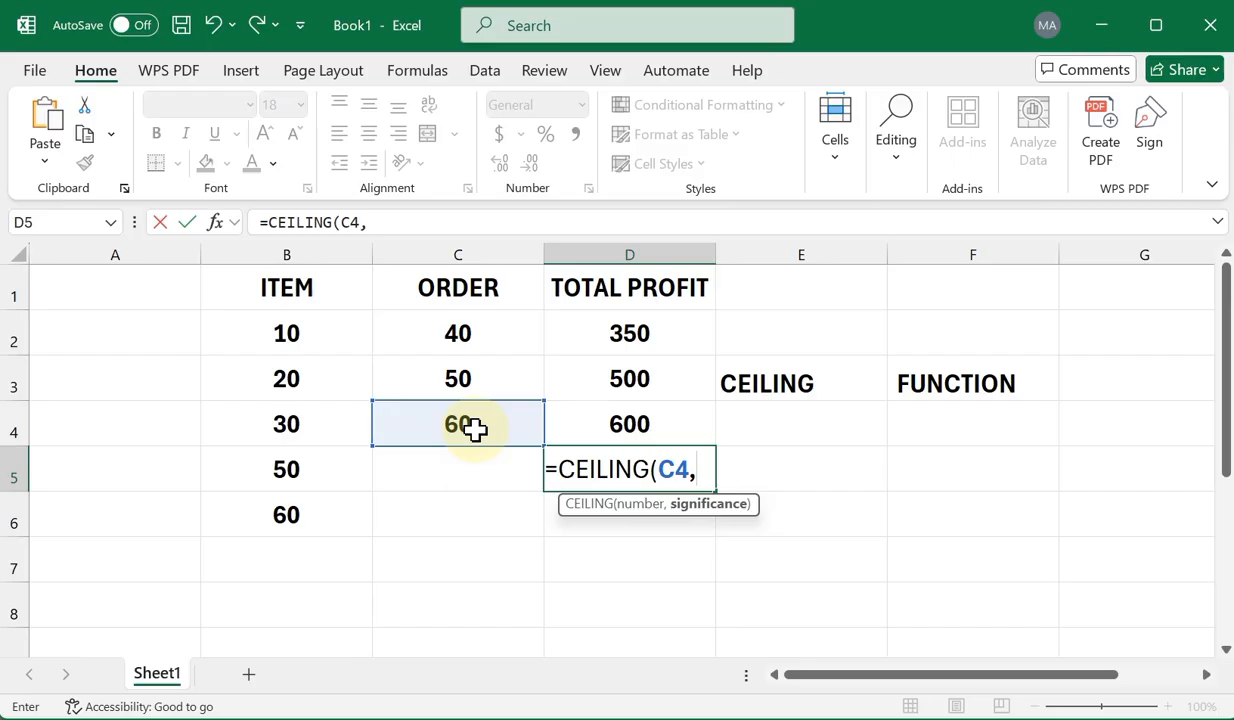
text(5)
text())
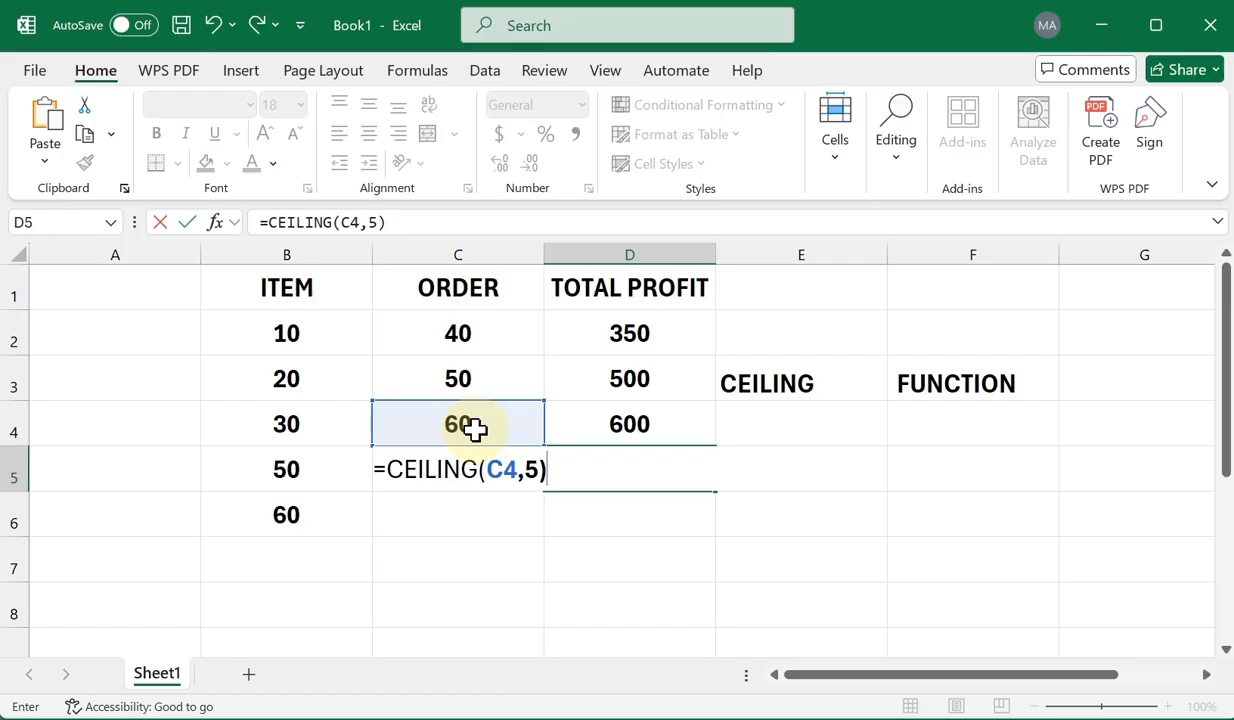
key(Return)
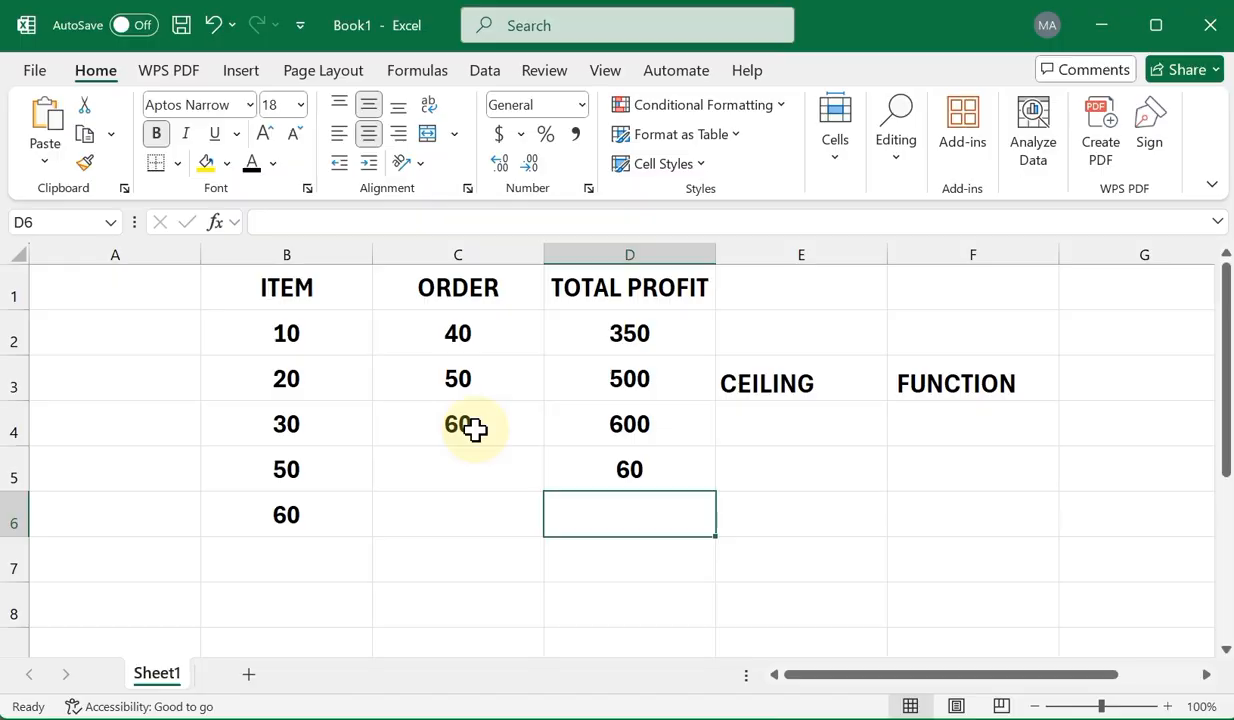
click(582, 466)
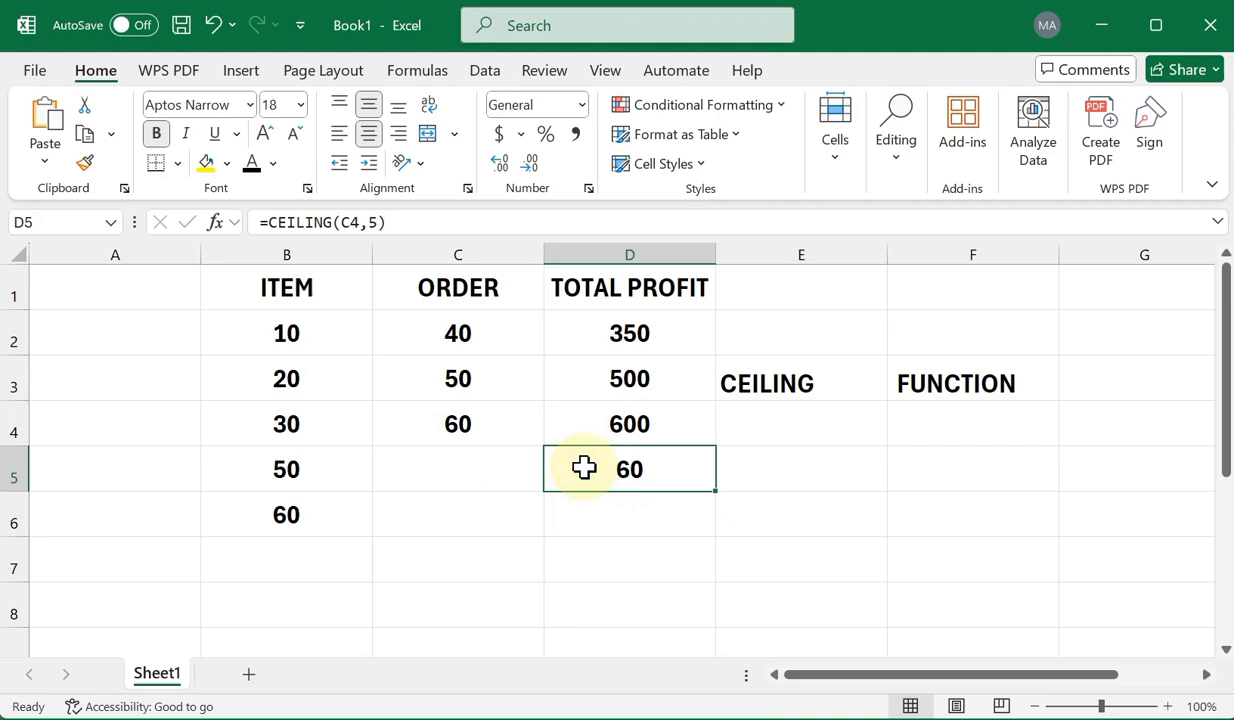
Change the last ORDER value in cell C4 to 61
click(1097, 5)
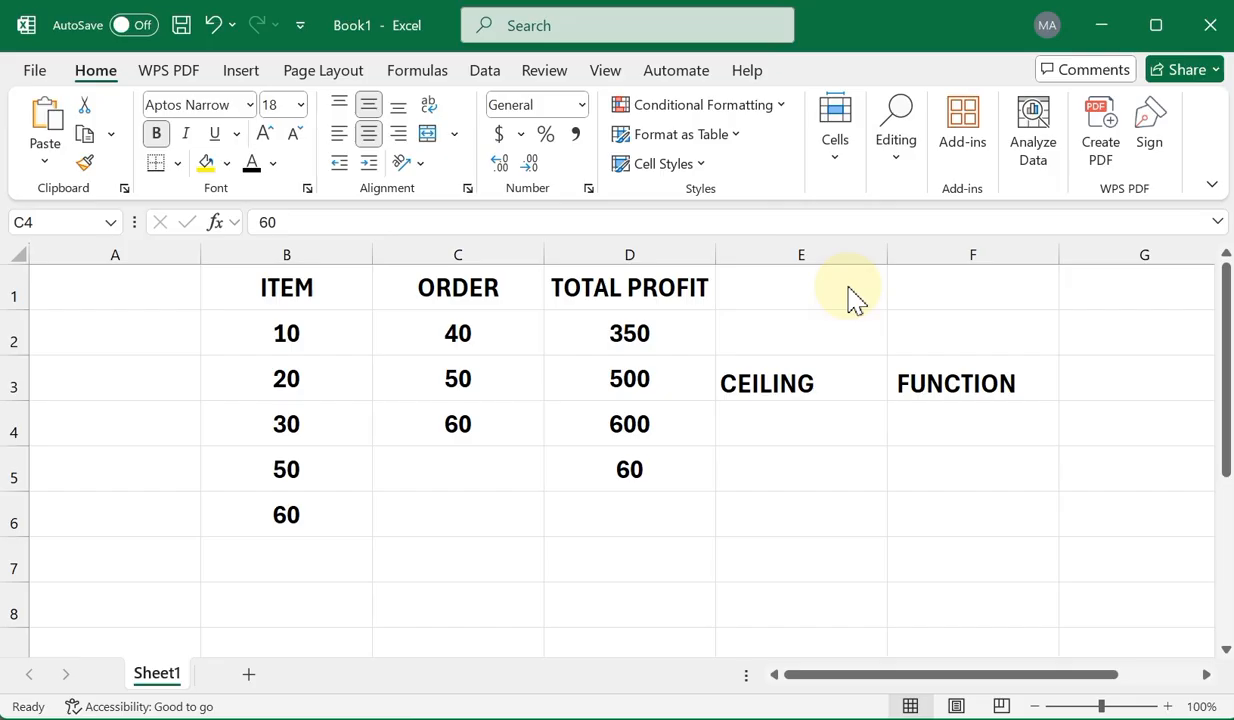
click(482, 422)
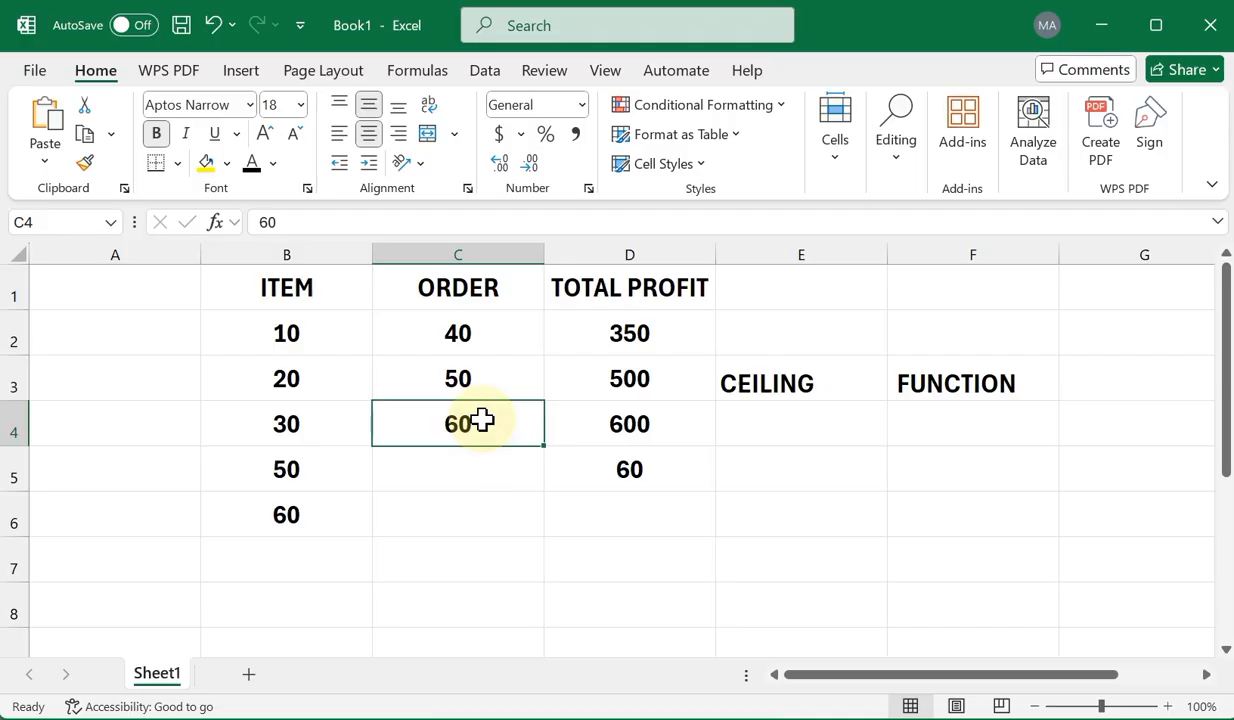
double_click(482, 422)
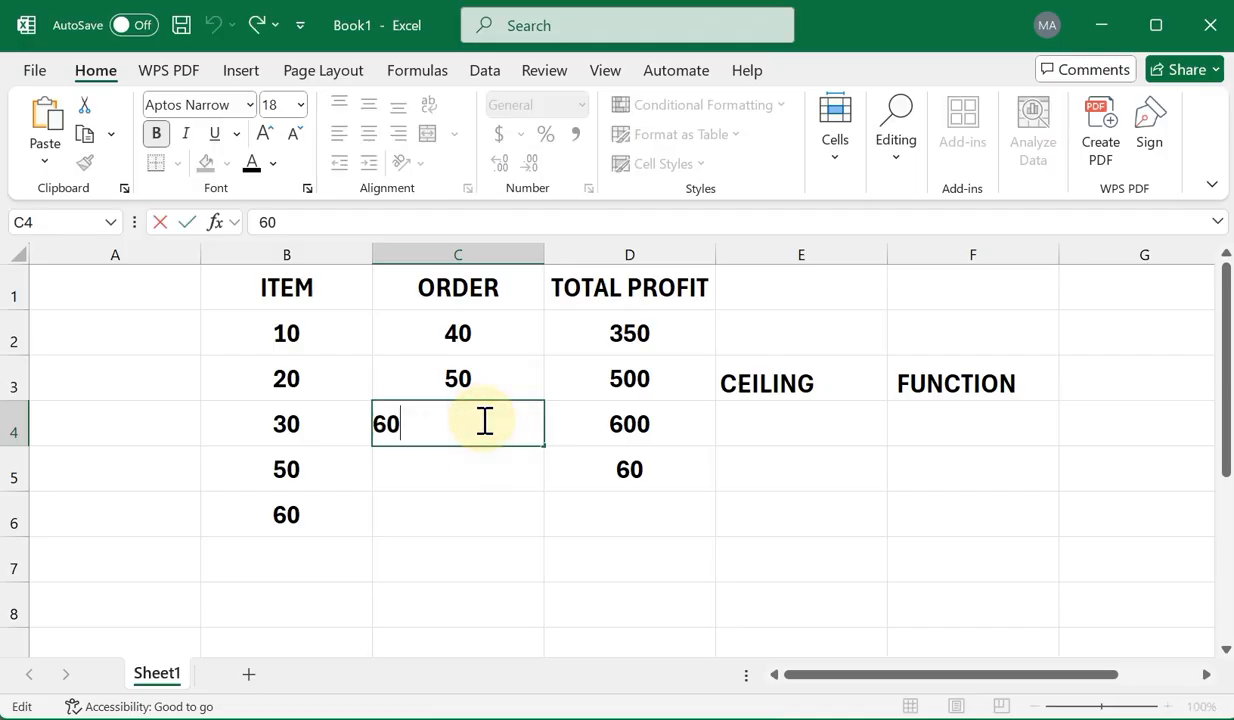
key(BackSpace)
text(1)
key(Return)
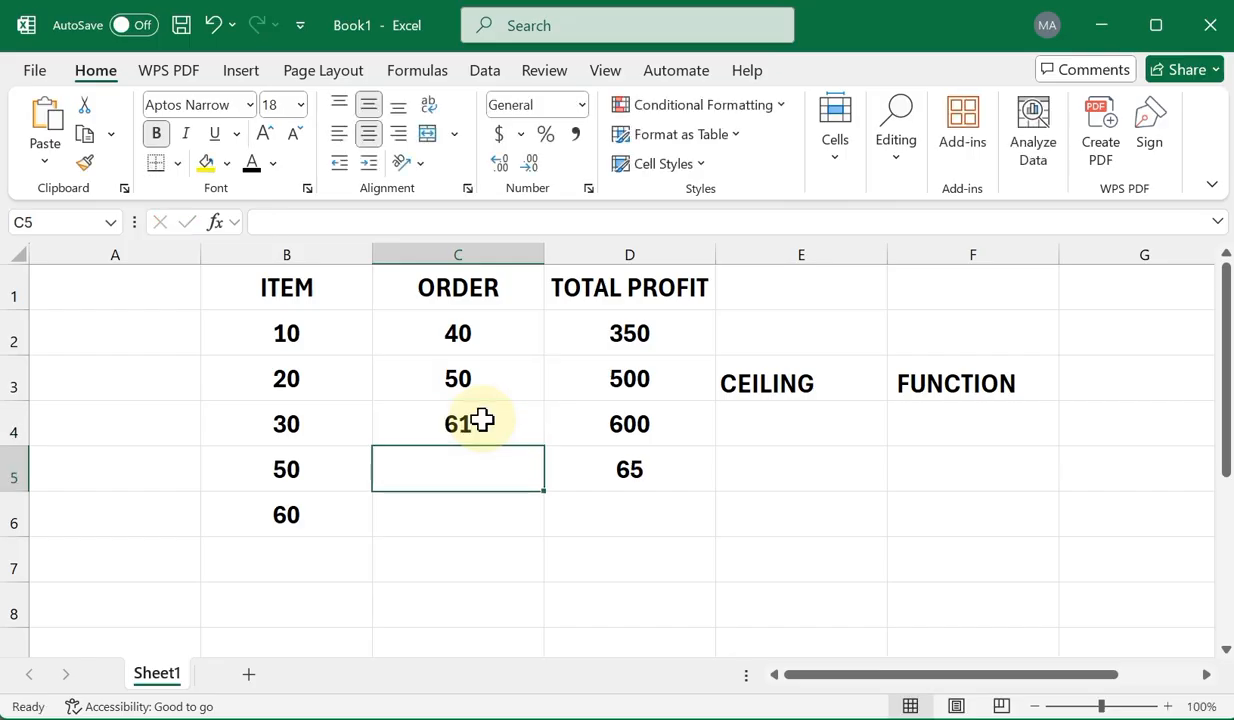
click(482, 422)
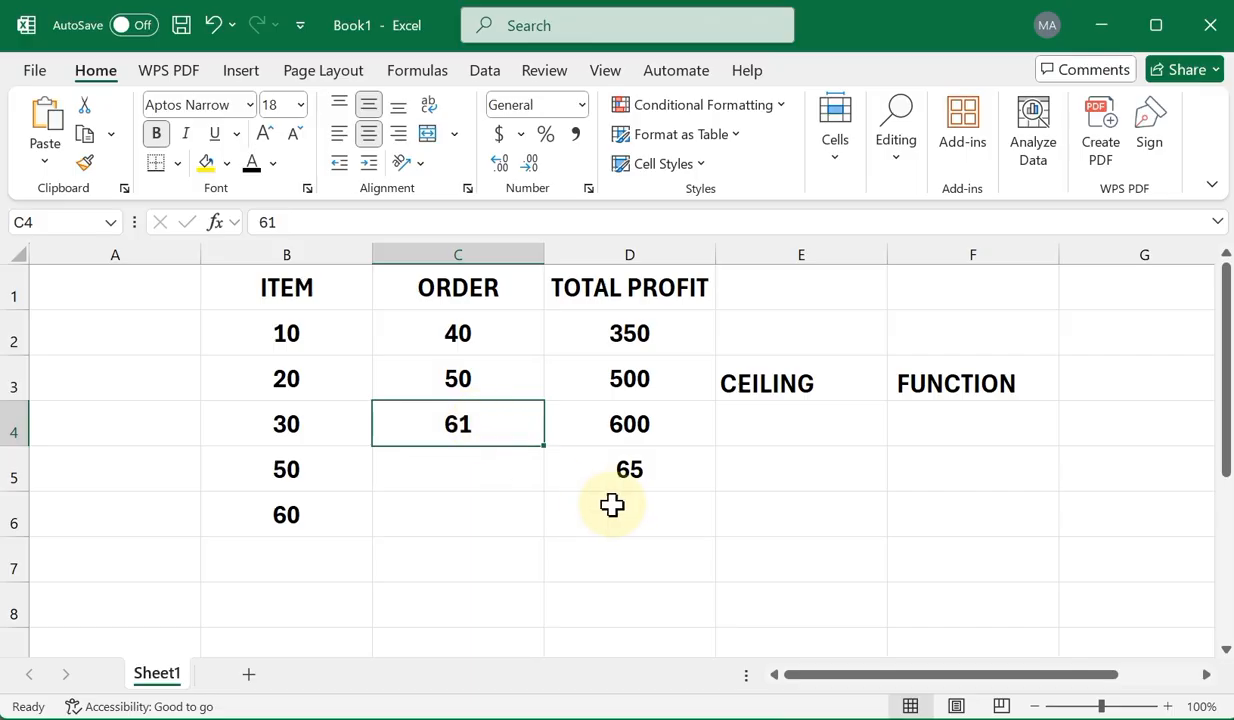
Change the number argument of cell D5's CEILING formula to cell B2
click(638, 465)
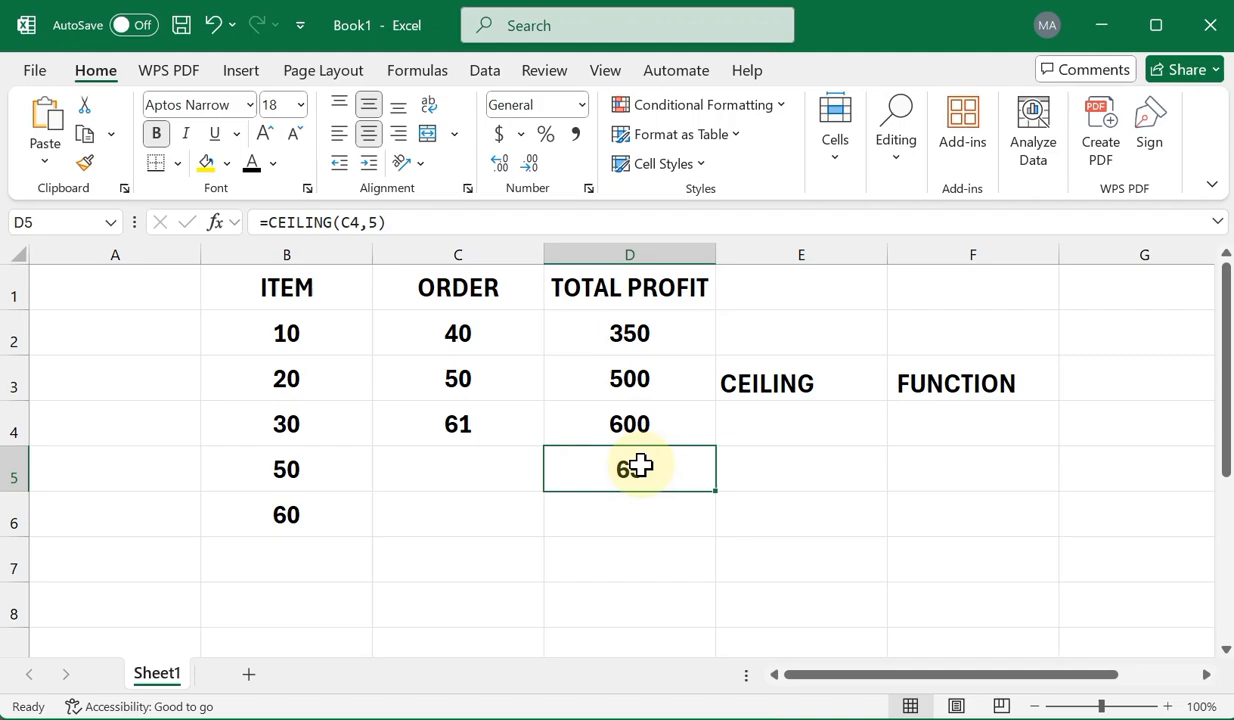
click(358, 222)
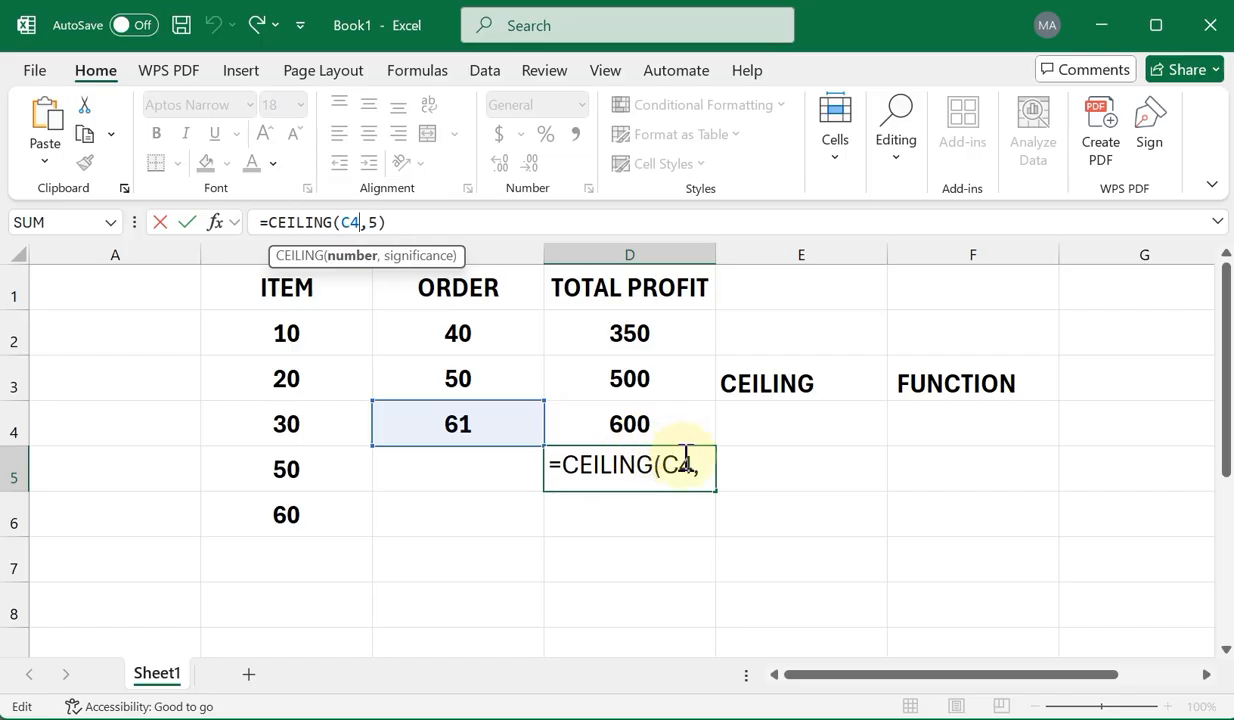
drag(693, 460, 665, 463)
key(BackSpace)
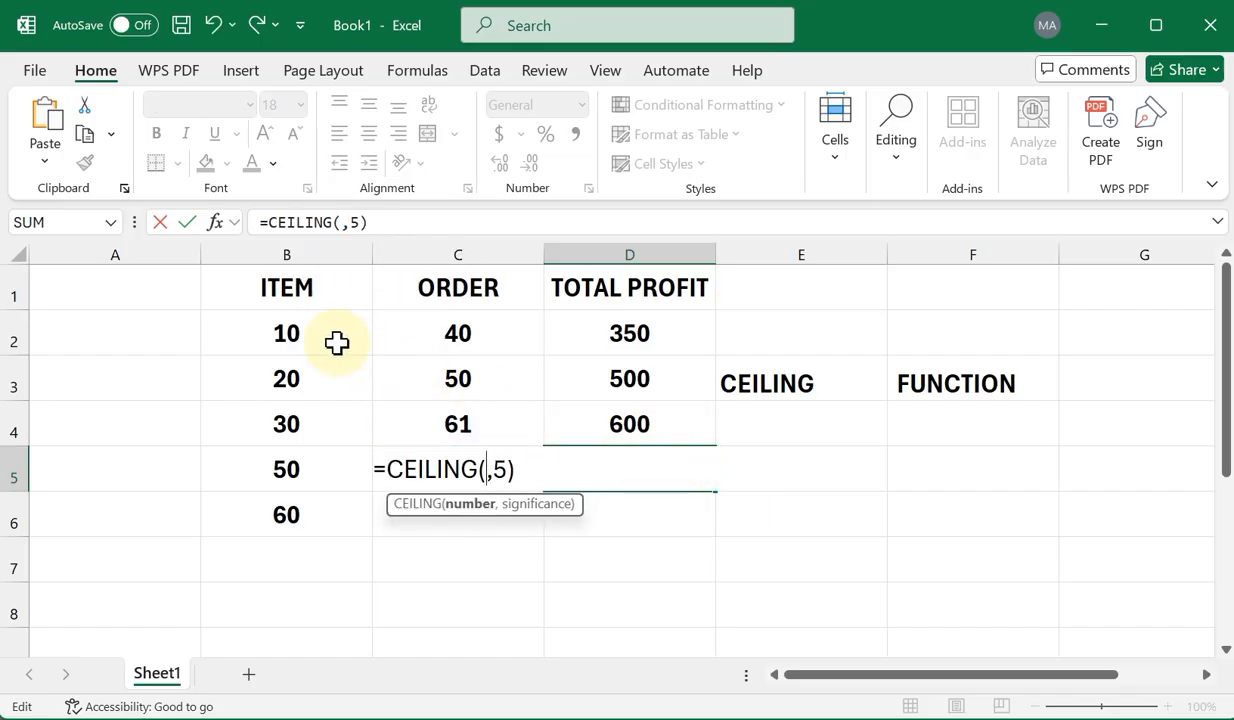
click(322, 328)
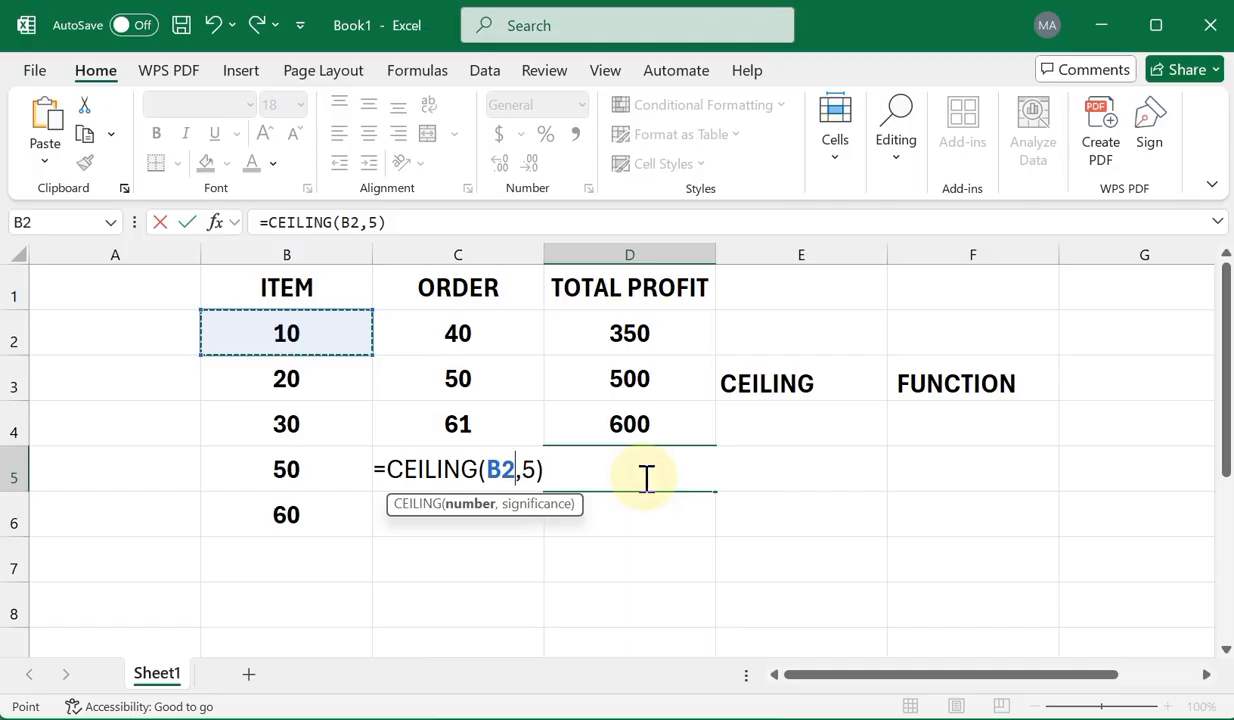
Set the significance of cell D5's CEILING formula to 2 so it reads =CEILING(B2,2), and check the entered formula
click(538, 457)
click(531, 468)
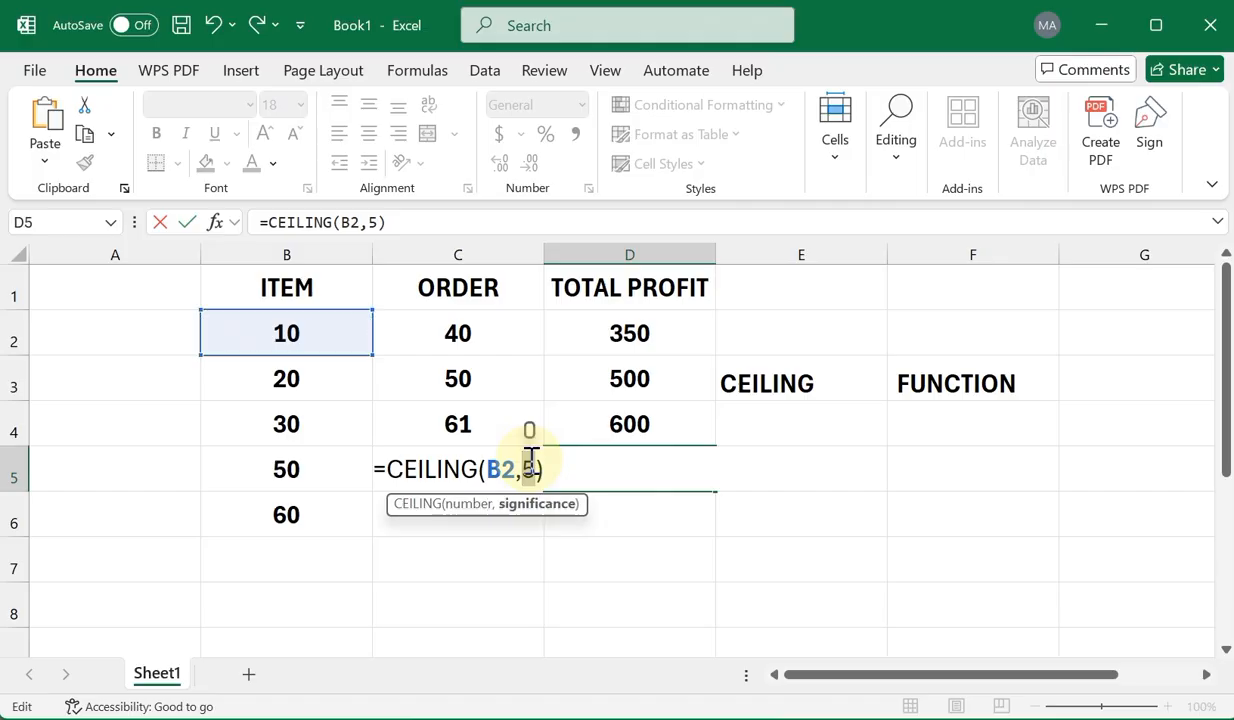
key(BackSpace)
text(2)
key(Return)
click(572, 472)
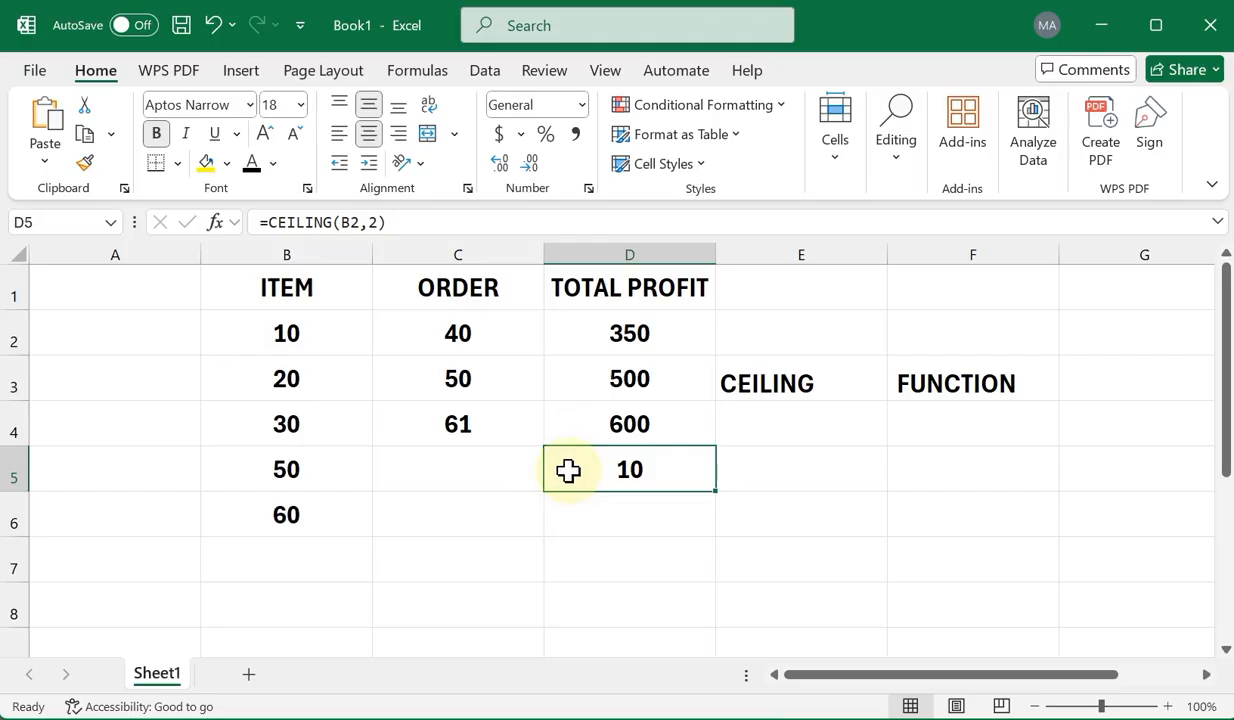
Change the first ITEM value in cell B2 to 10.5 and reselect the cell
click(339, 330)
double_click(340, 330)
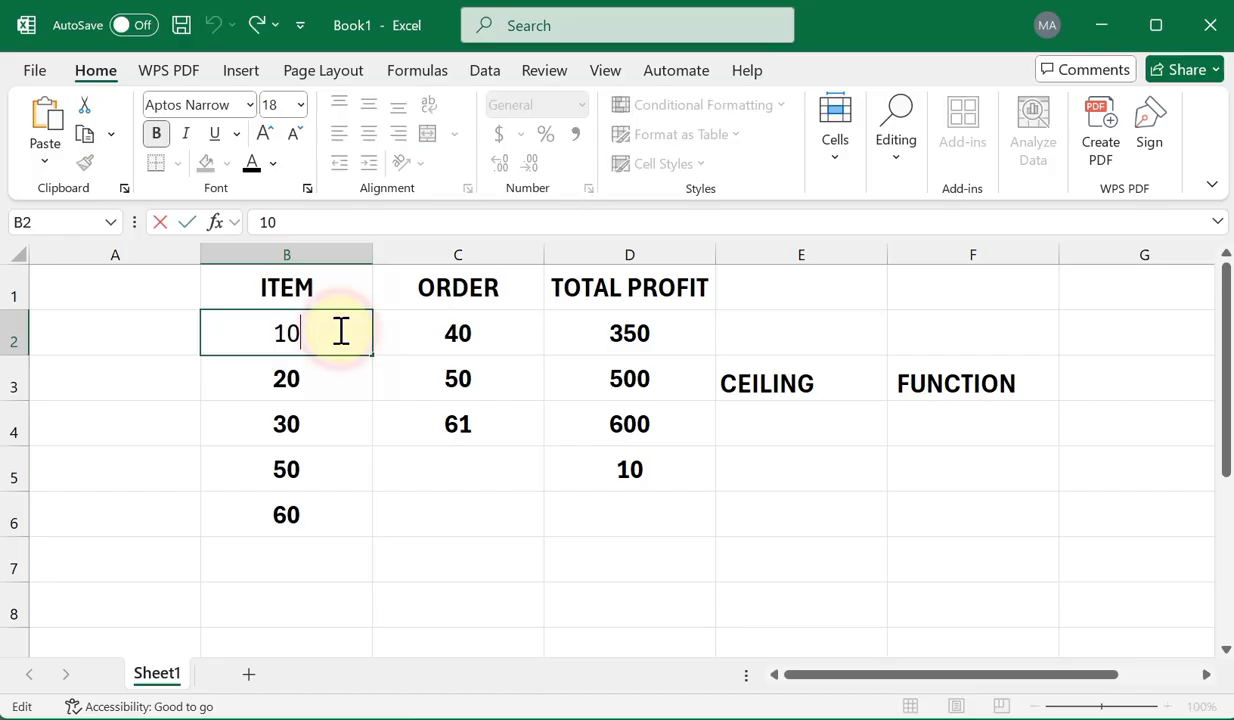
text(.5)
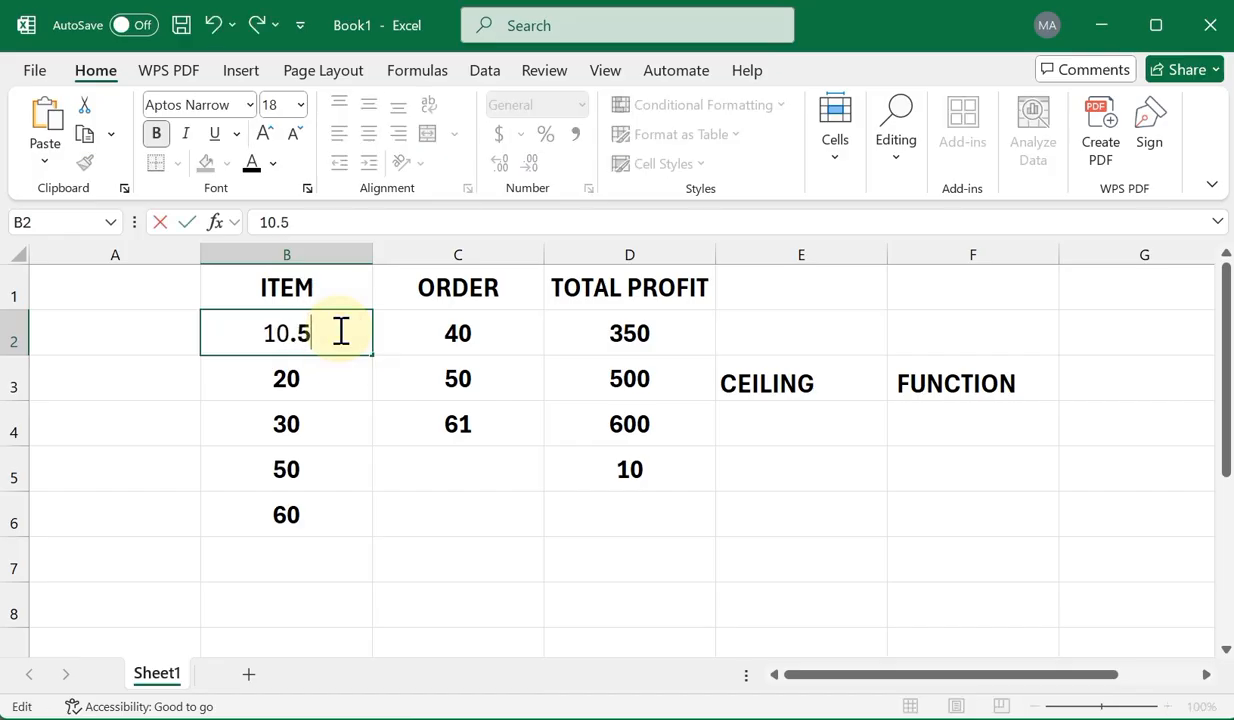
key(Return)
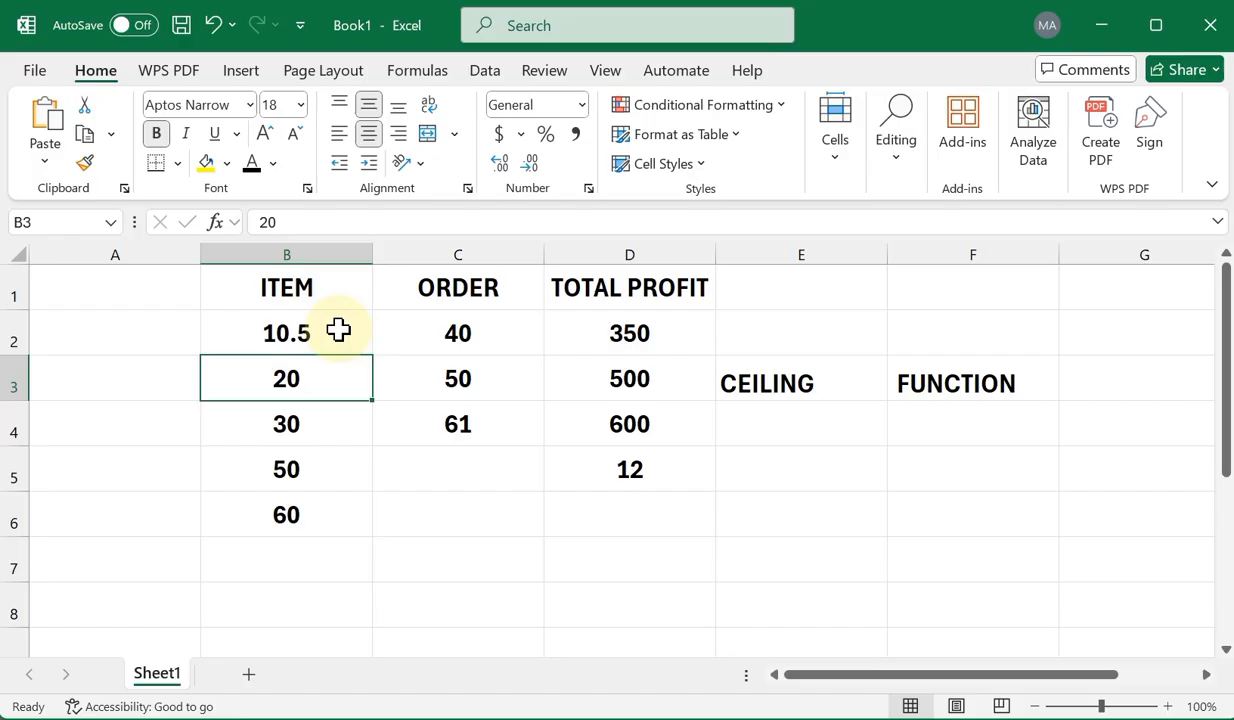
click(338, 331)
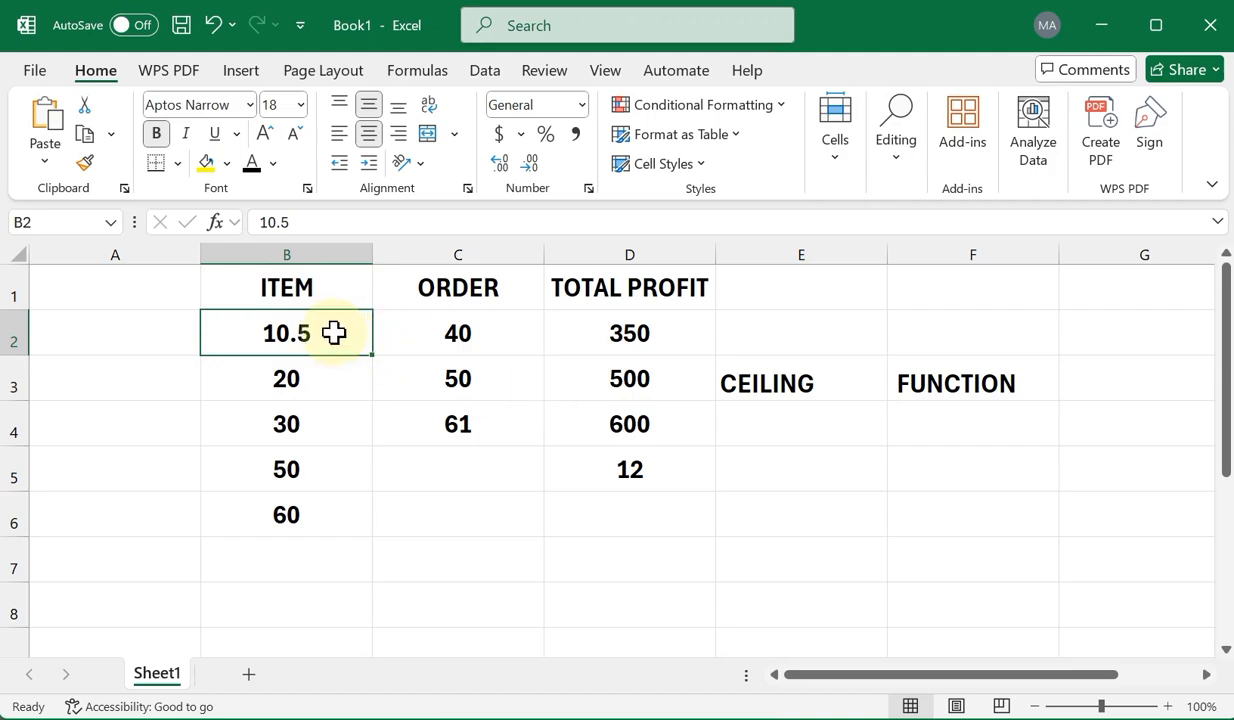
Change the number argument of cell D5's CEILING formula to B3 and re-enter 2 as the significance, giving =CEILING(B3,2)
click(329, 384)
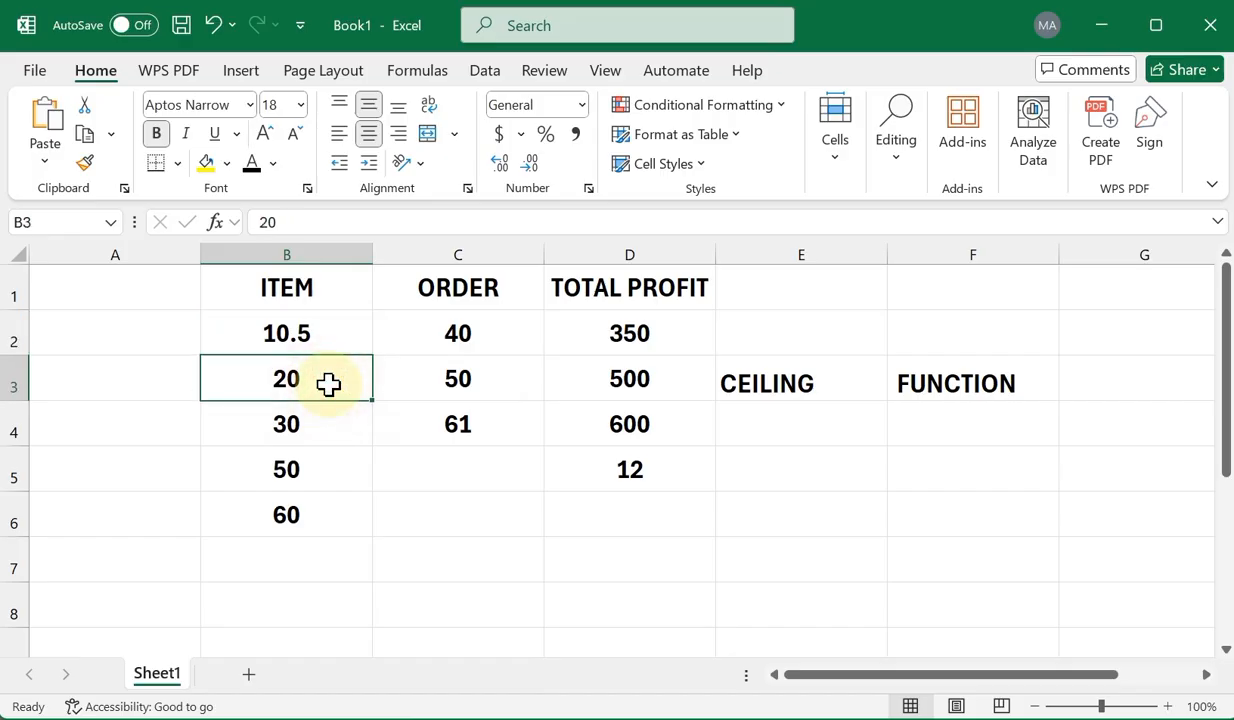
click(634, 471)
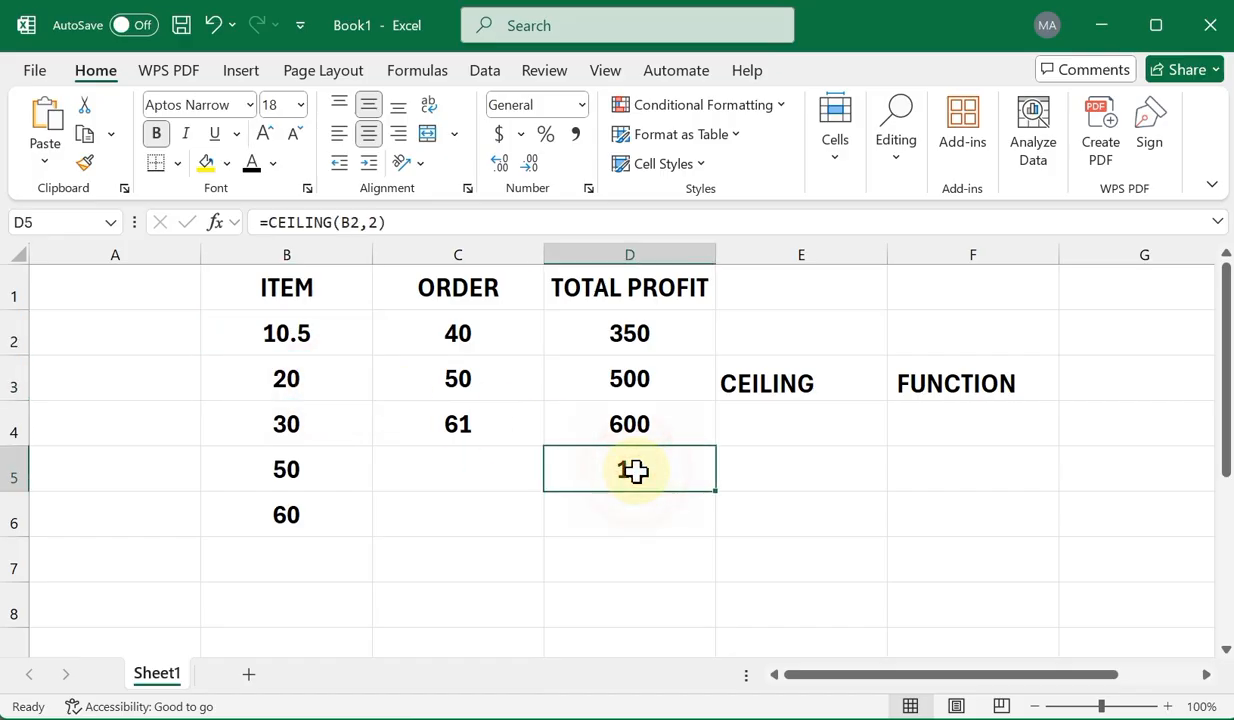
click(359, 222)
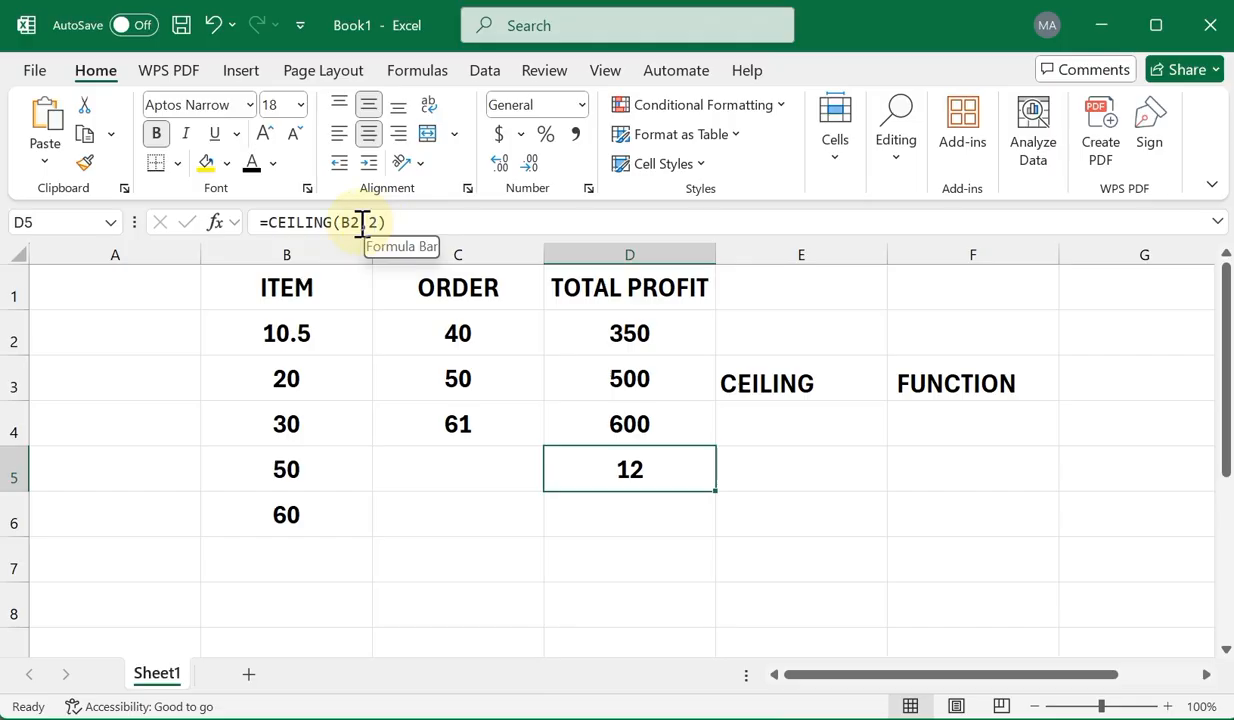
double_click(347, 222)
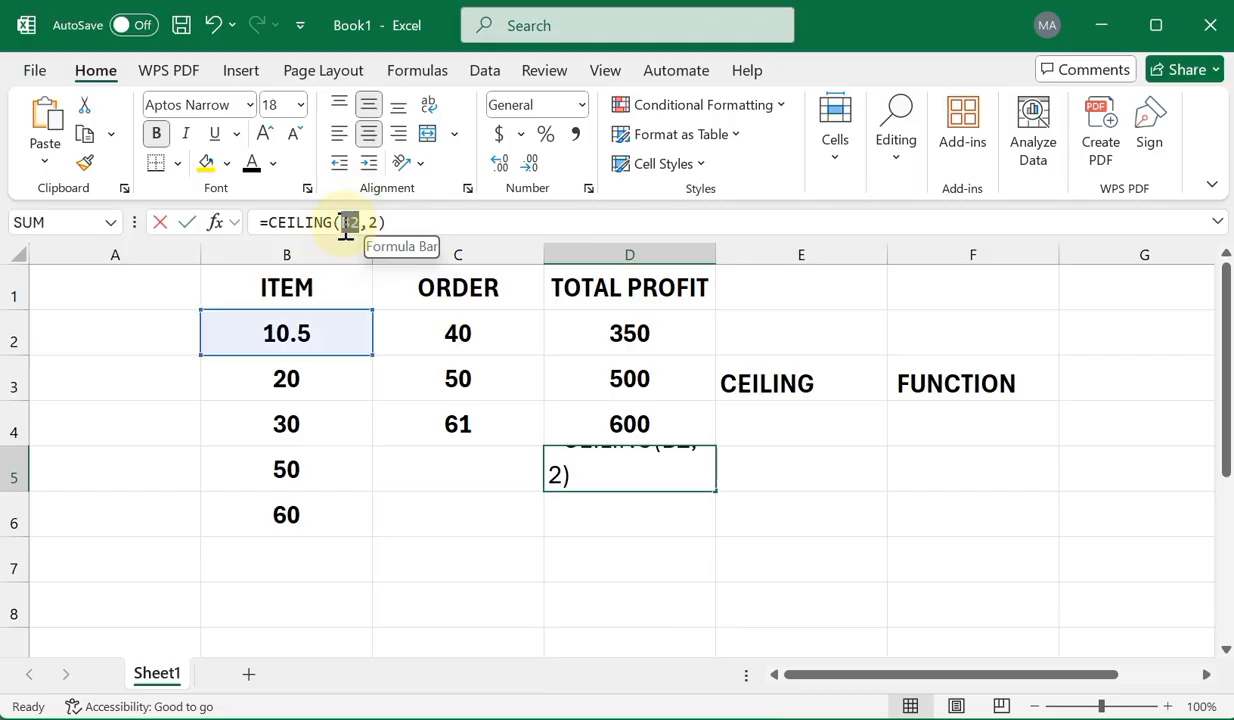
key(Delete)
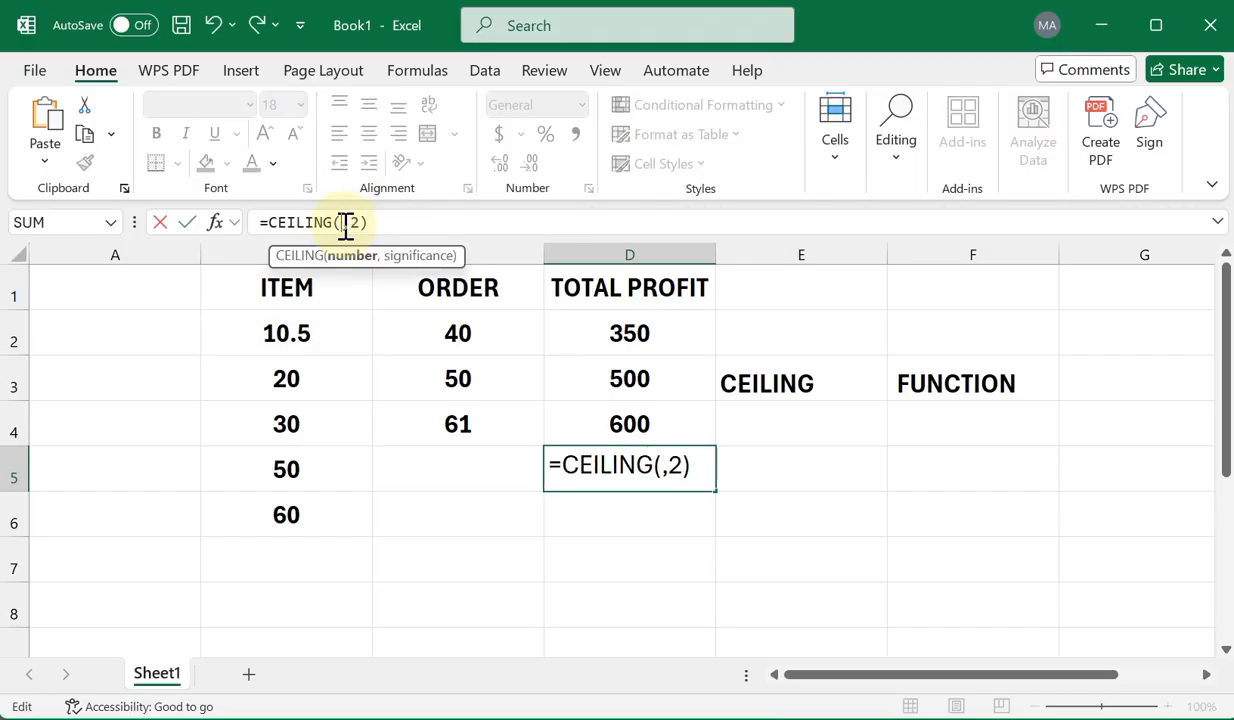
click(316, 373)
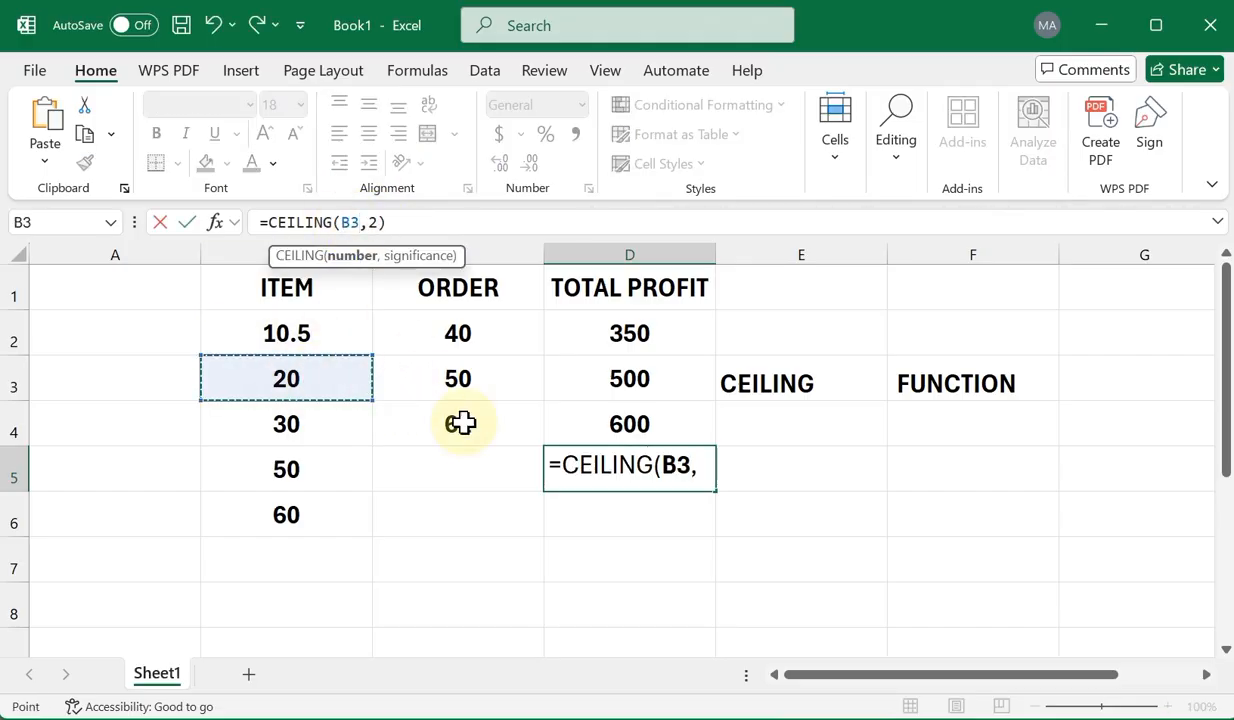
click(375, 222)
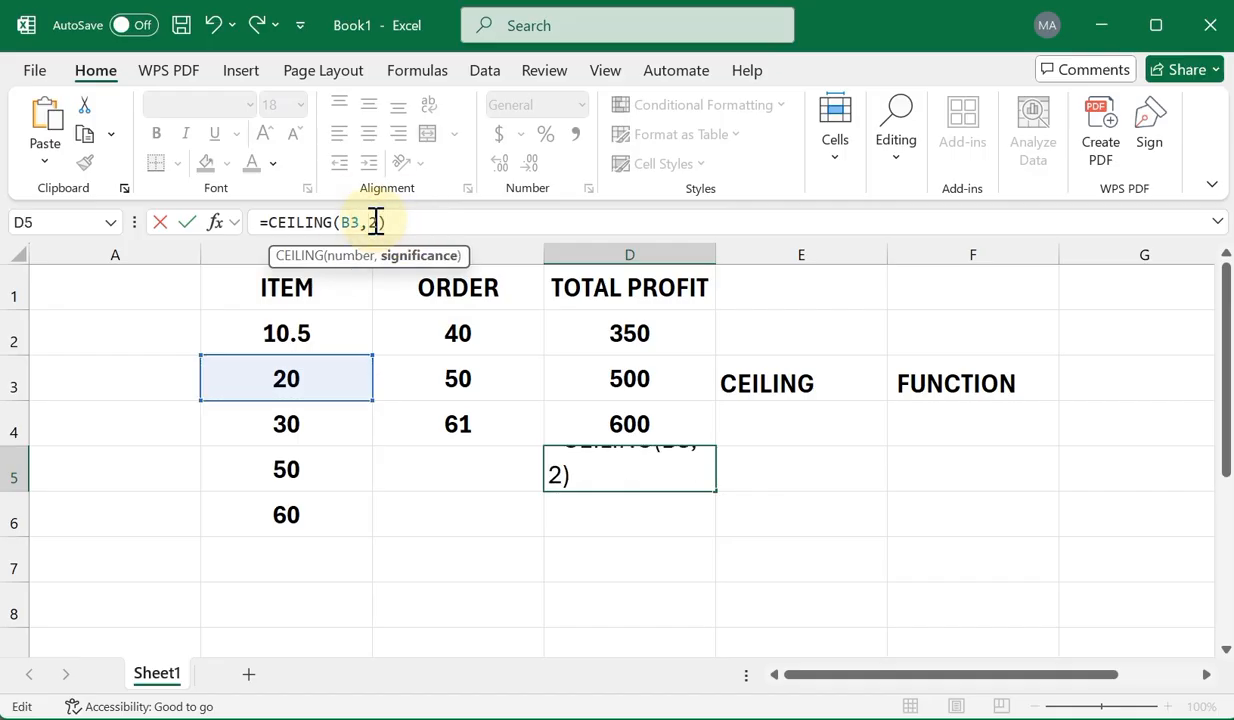
key(BackSpace)
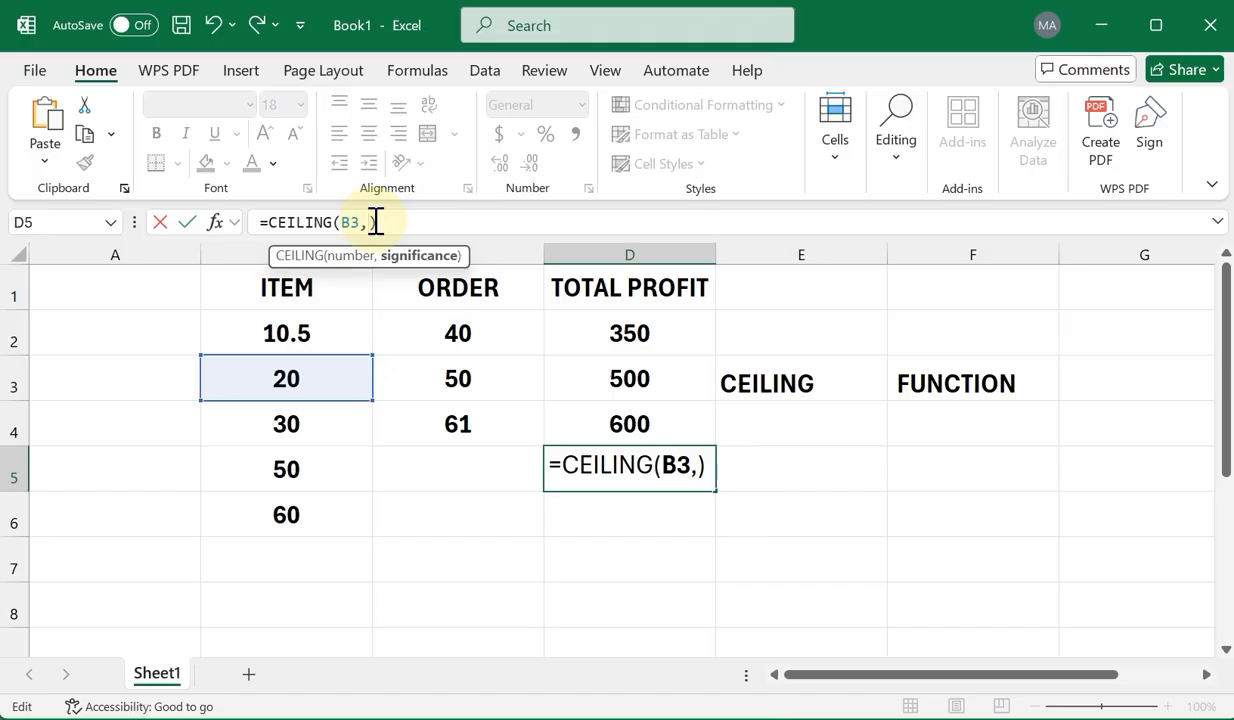
text(2)
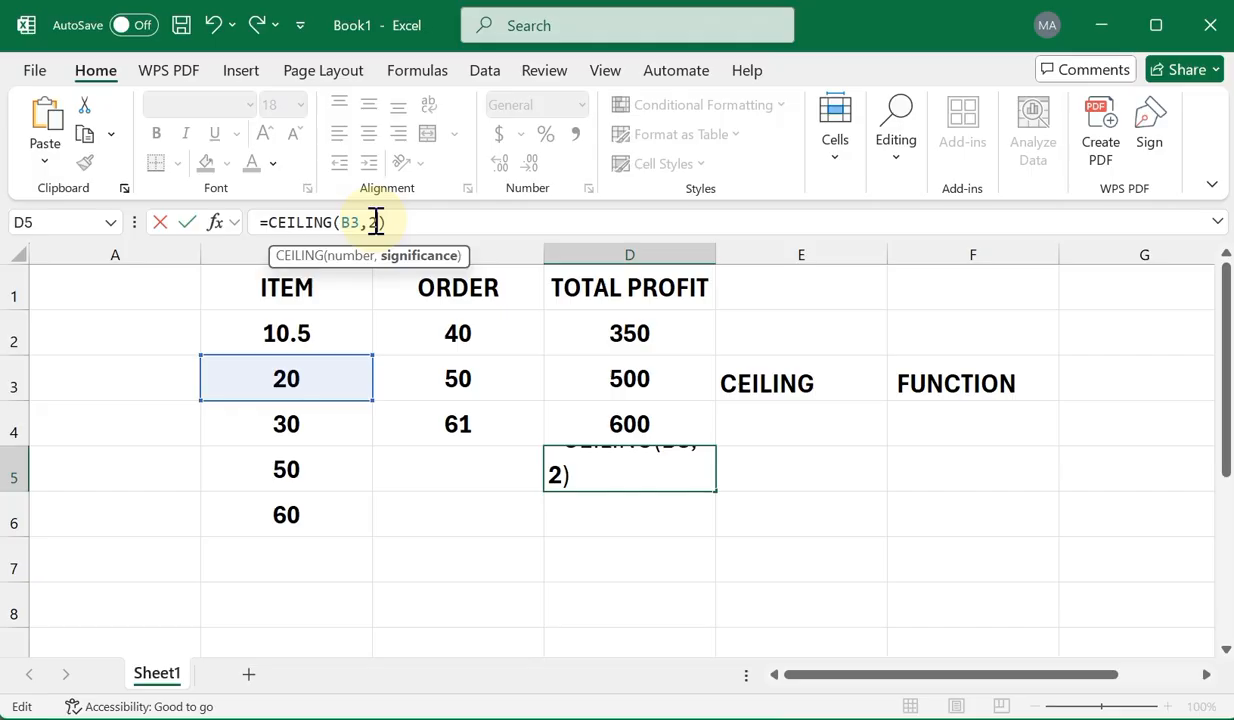
key(Return)
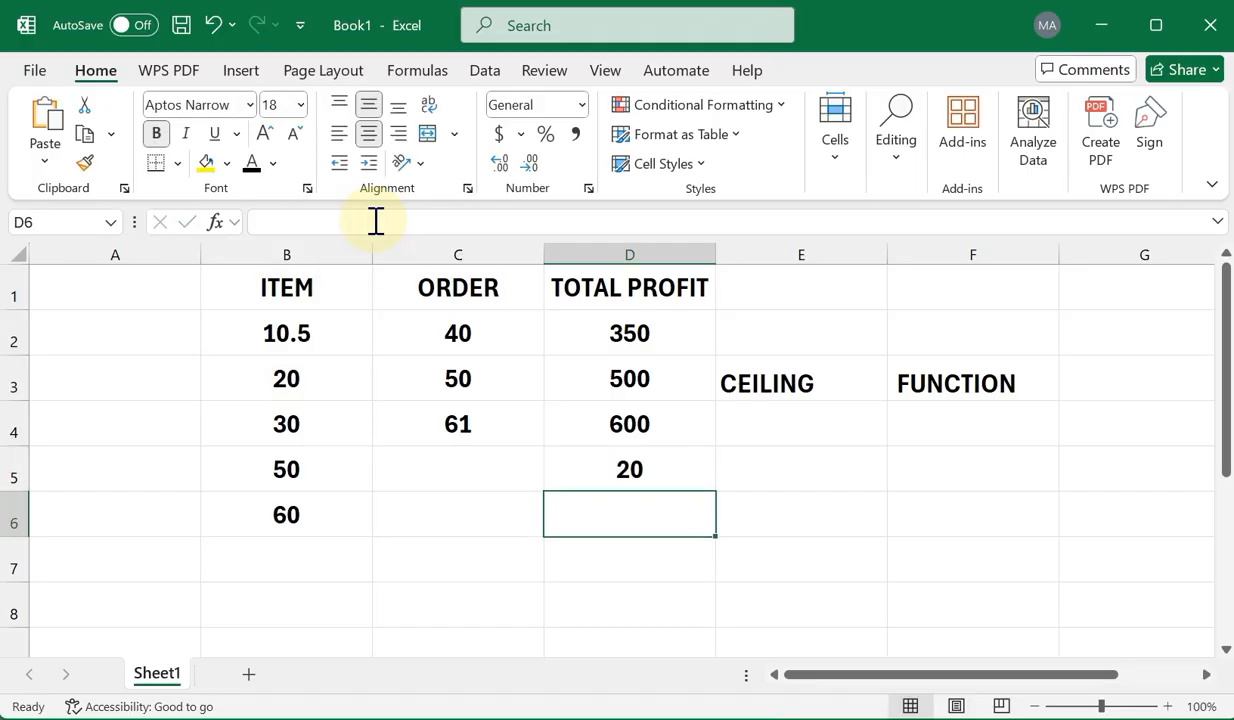
Change the second ITEM value in cell B3 to 21 and reselect the cell
click(340, 383)
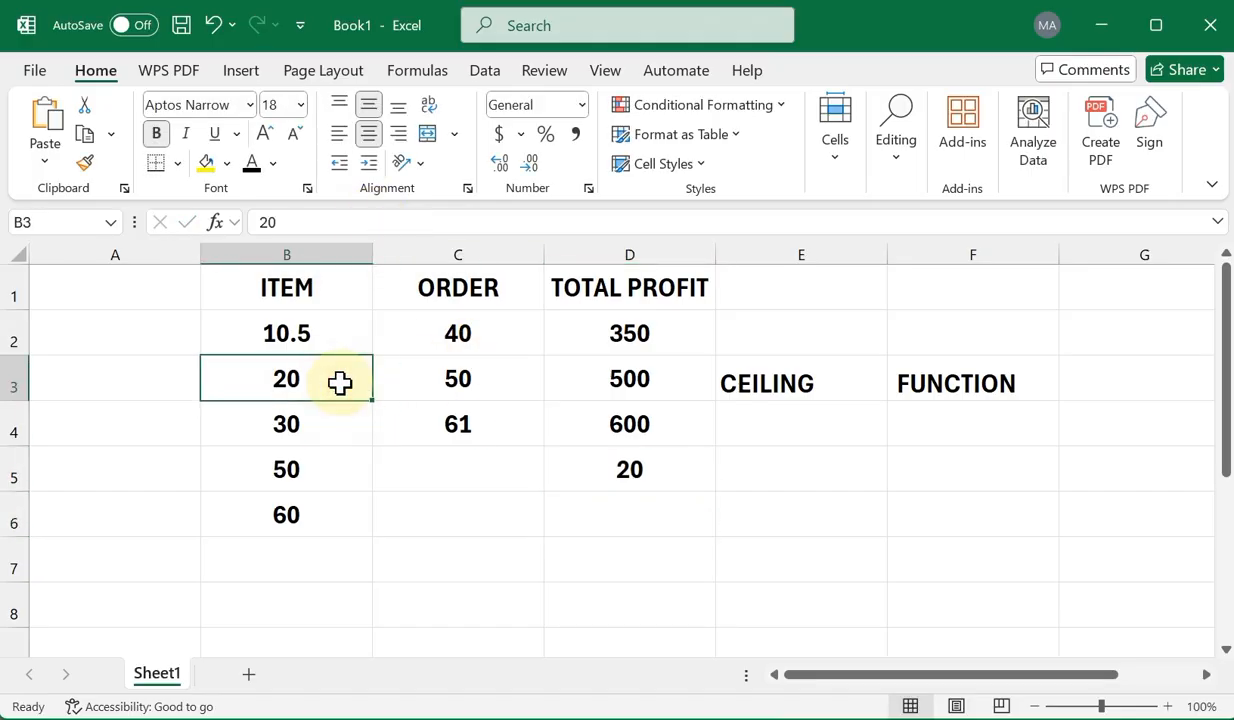
double_click(310, 383)
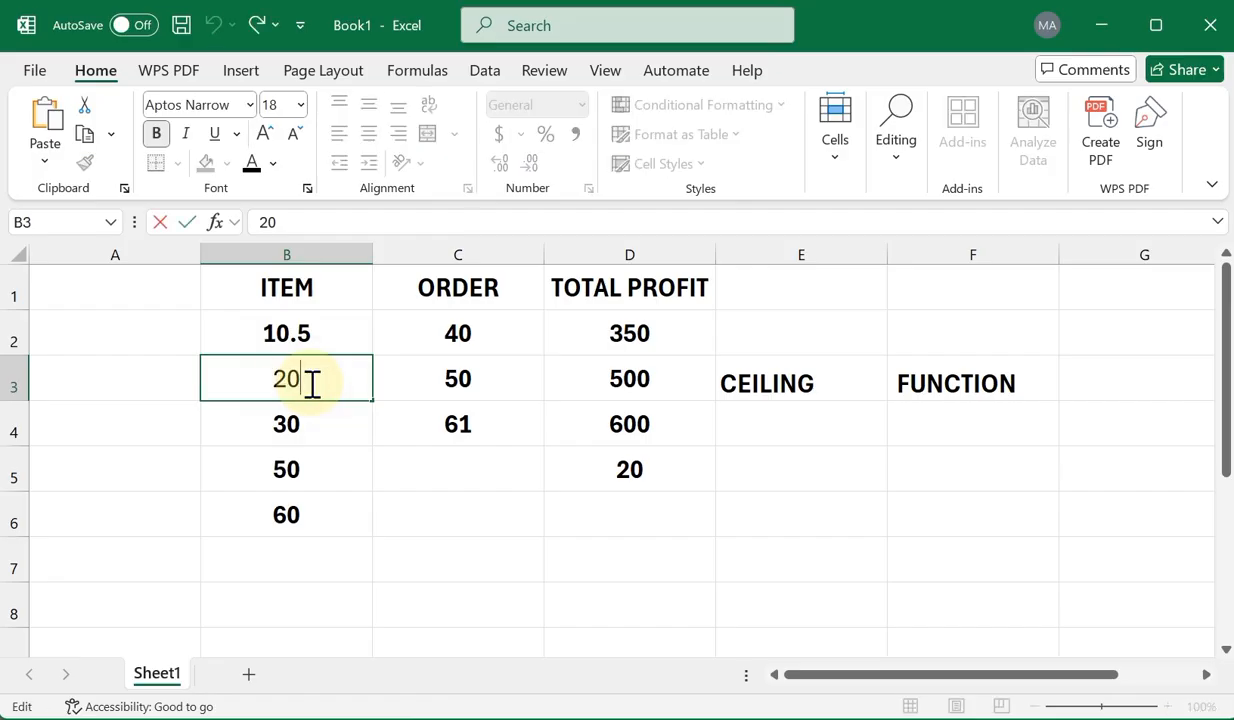
key(BackSpace)
text(1)
key(Return)
click(309, 382)
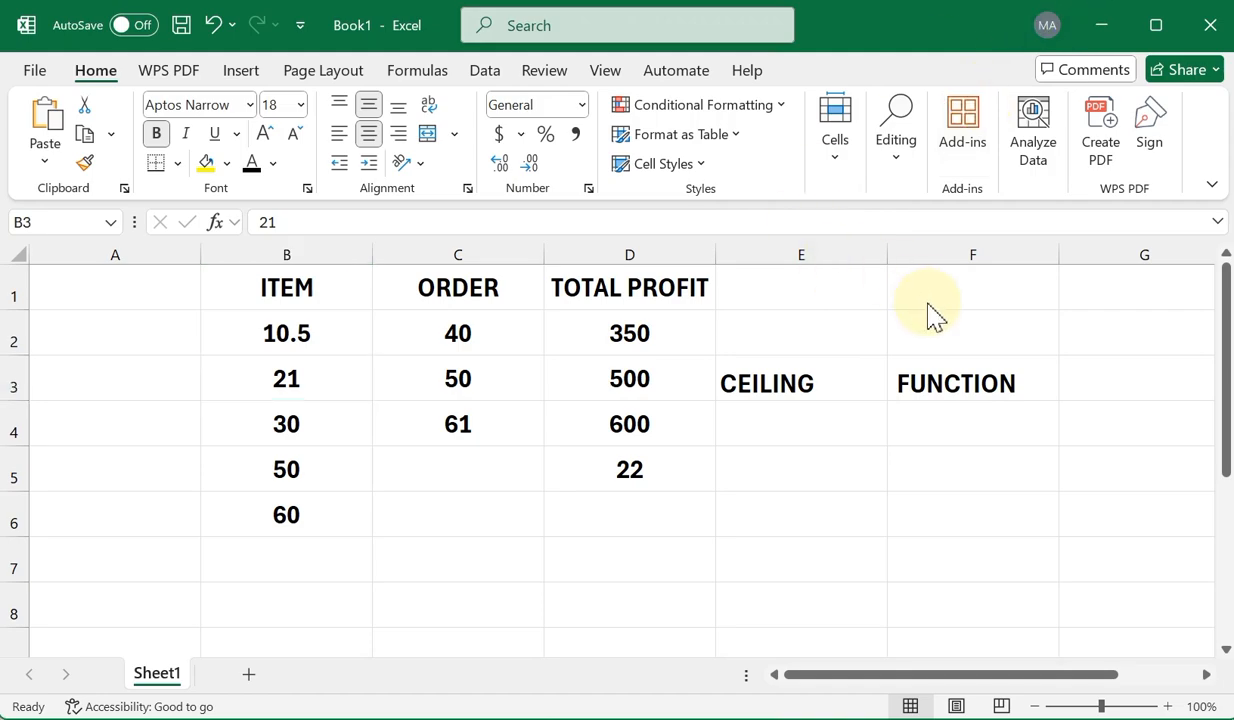
Replace the CEILING label in cell E3 with FLOOR
click(773, 378)
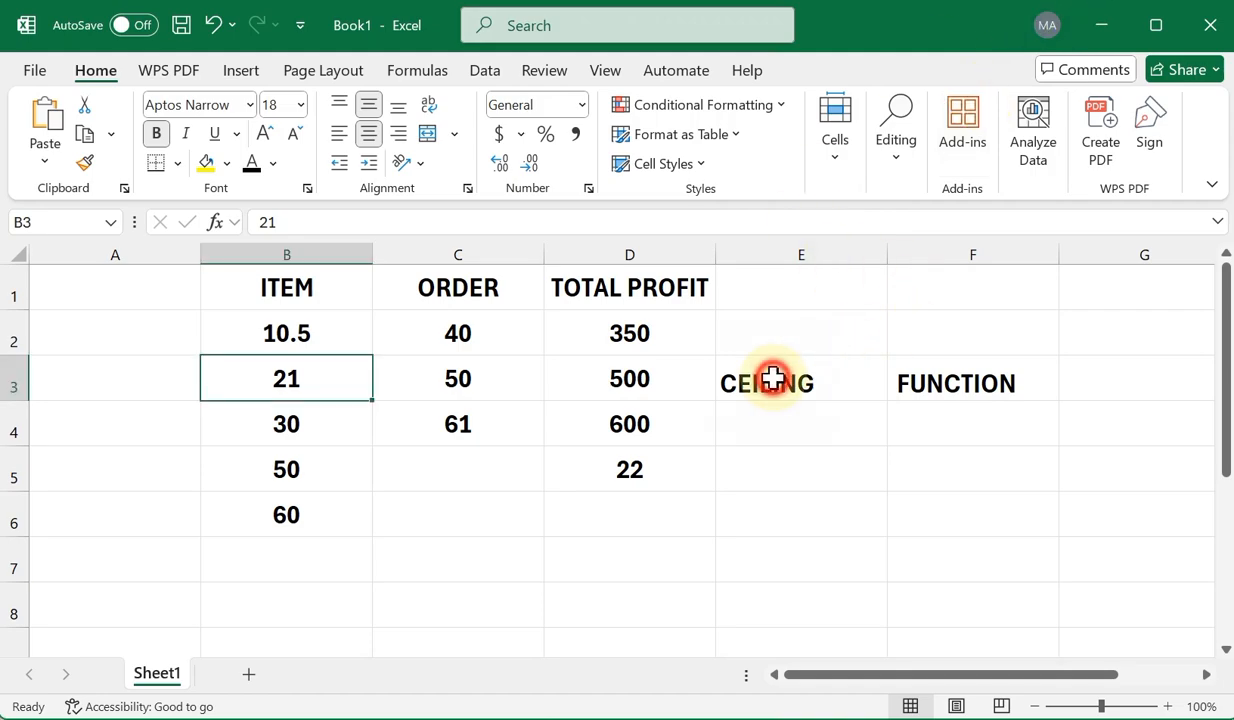
click(773, 378)
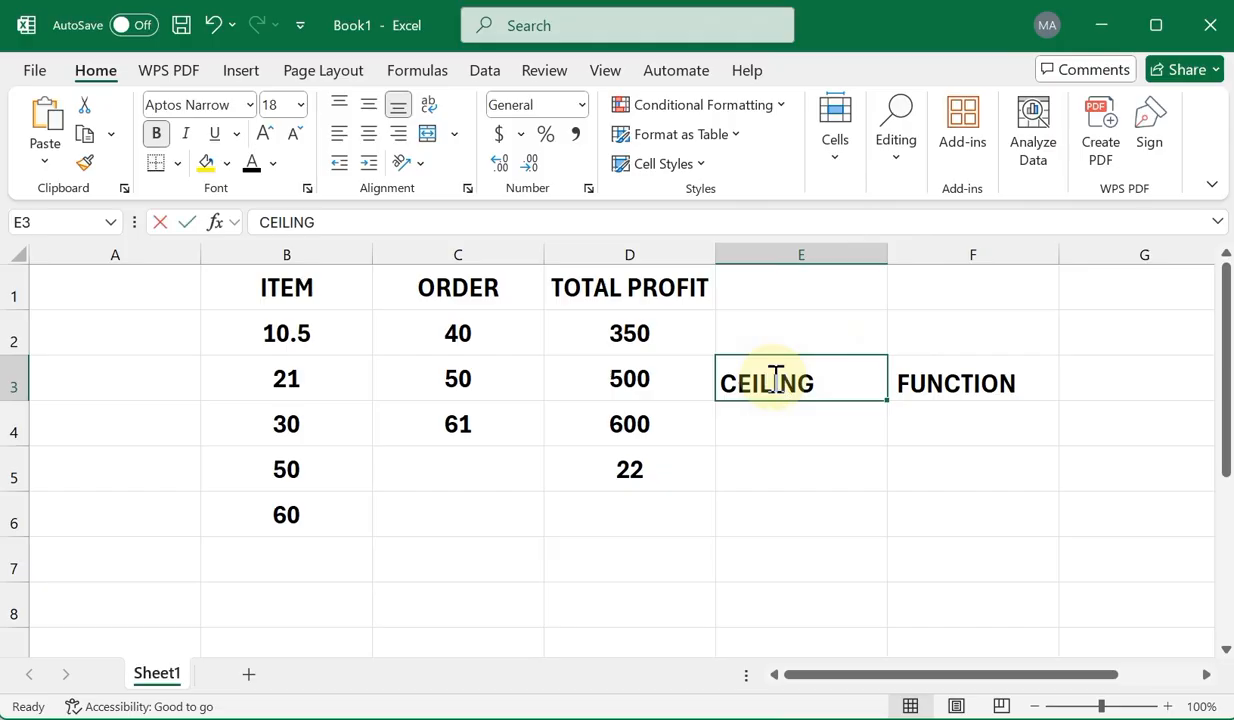
text(FLORR)
key(BackSpace)
key(BackSpace)
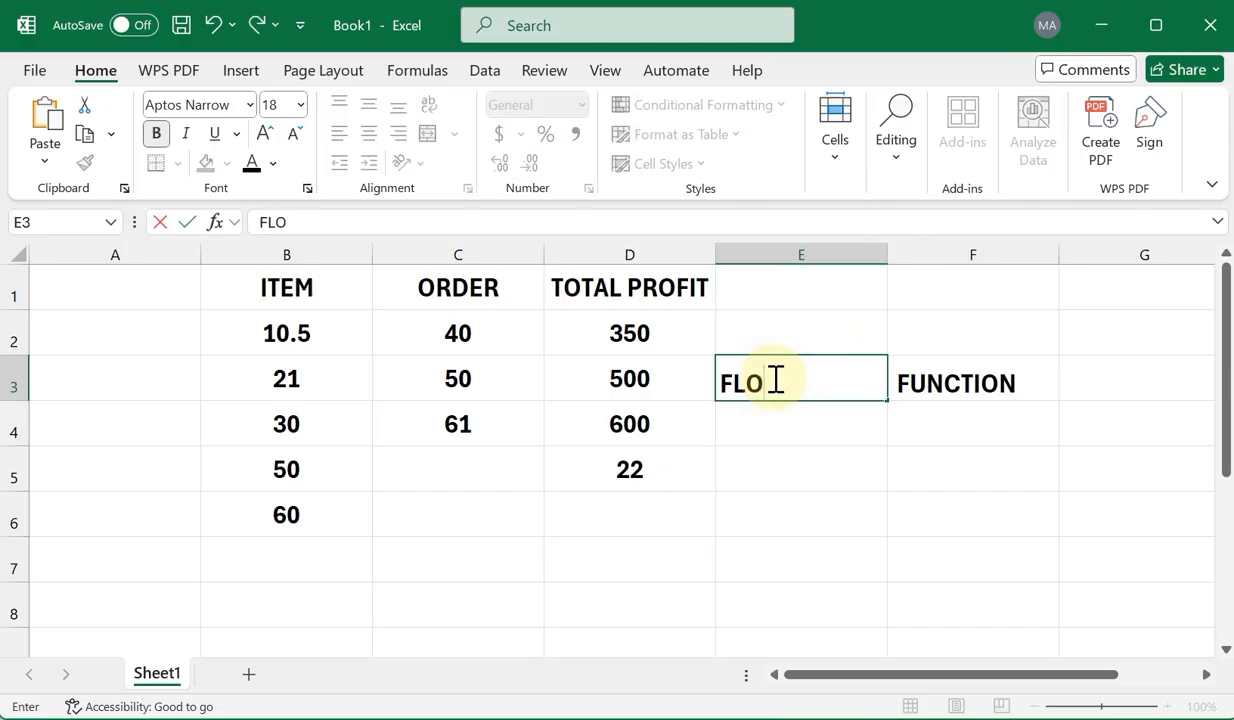
text(OR)
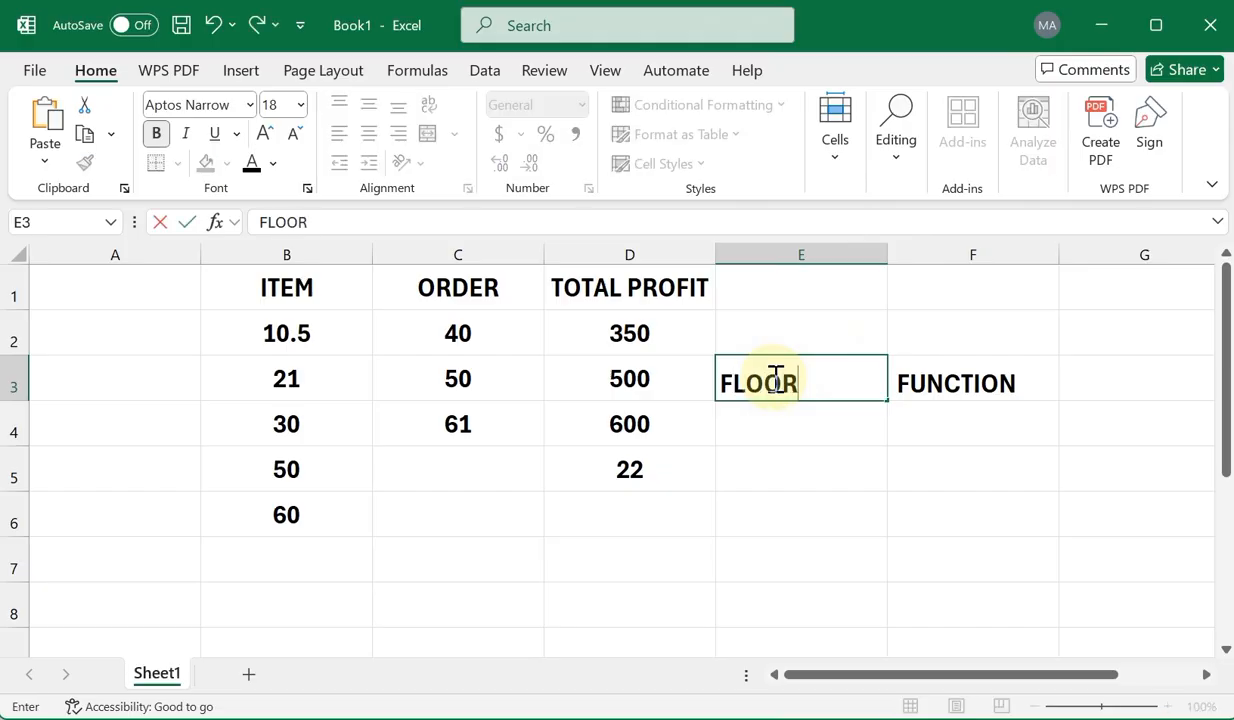
click(775, 465)
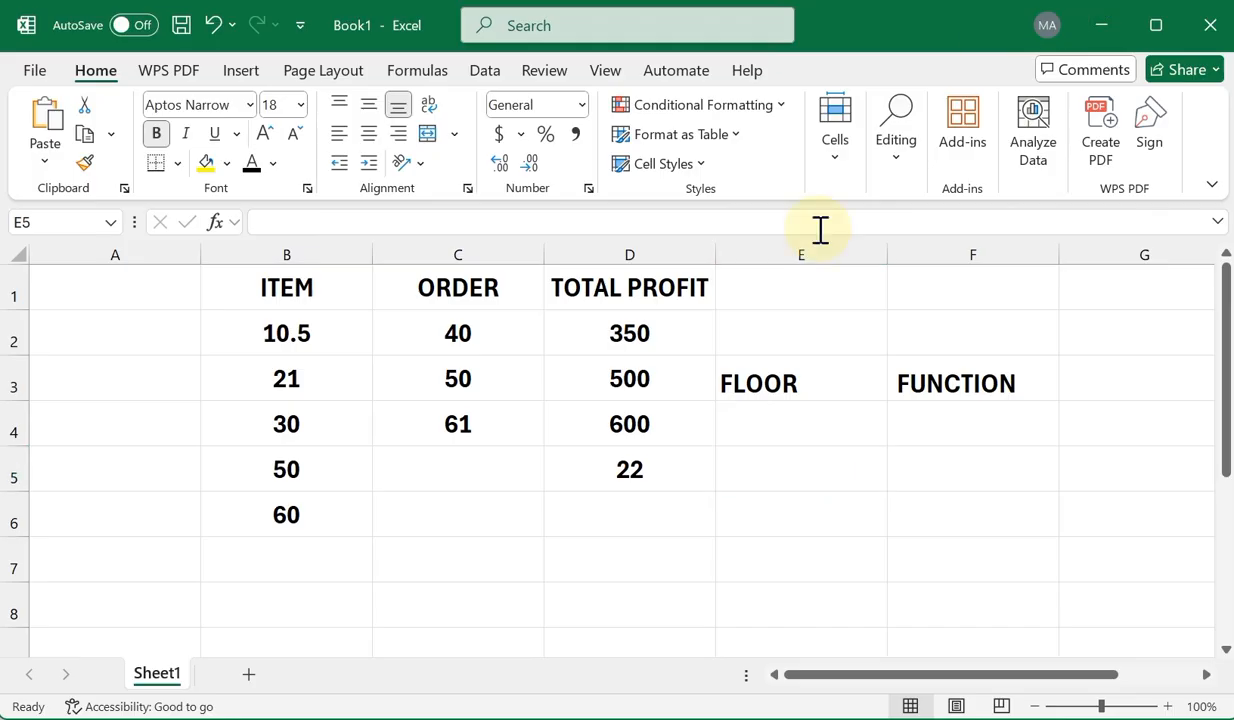
double_click(645, 465)
text(=CEILING(B3,2)=)
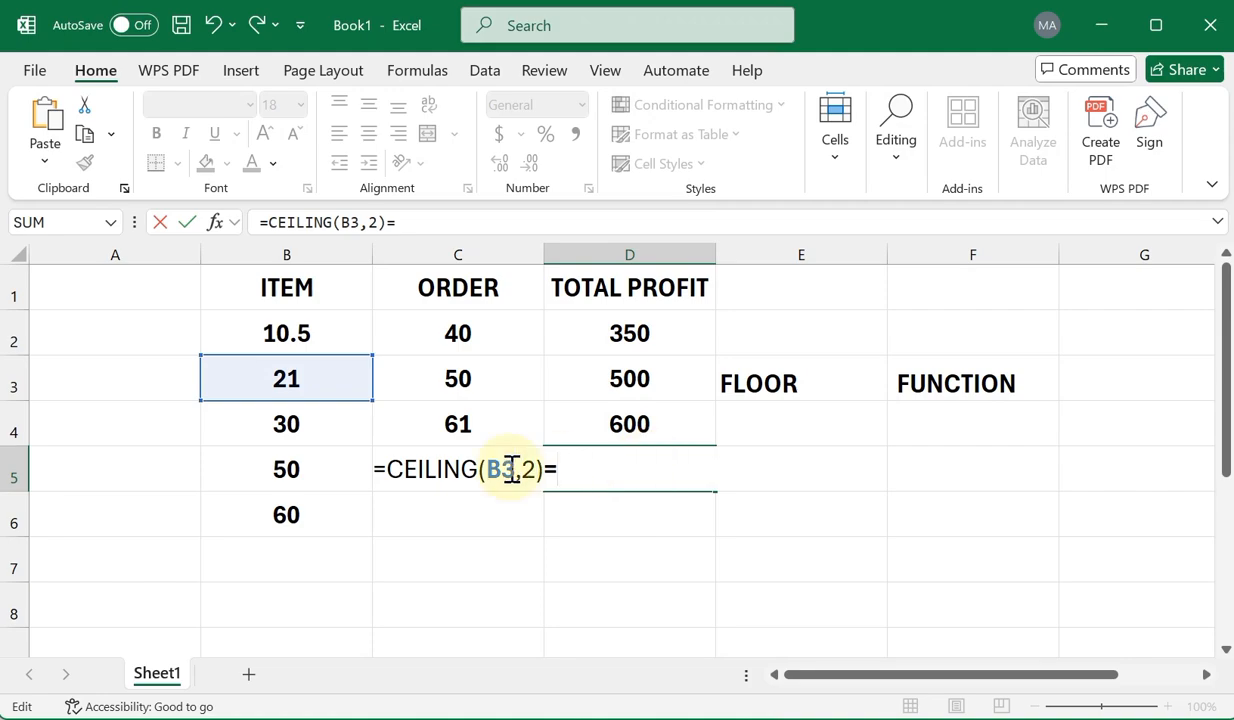
key(BackSpace)
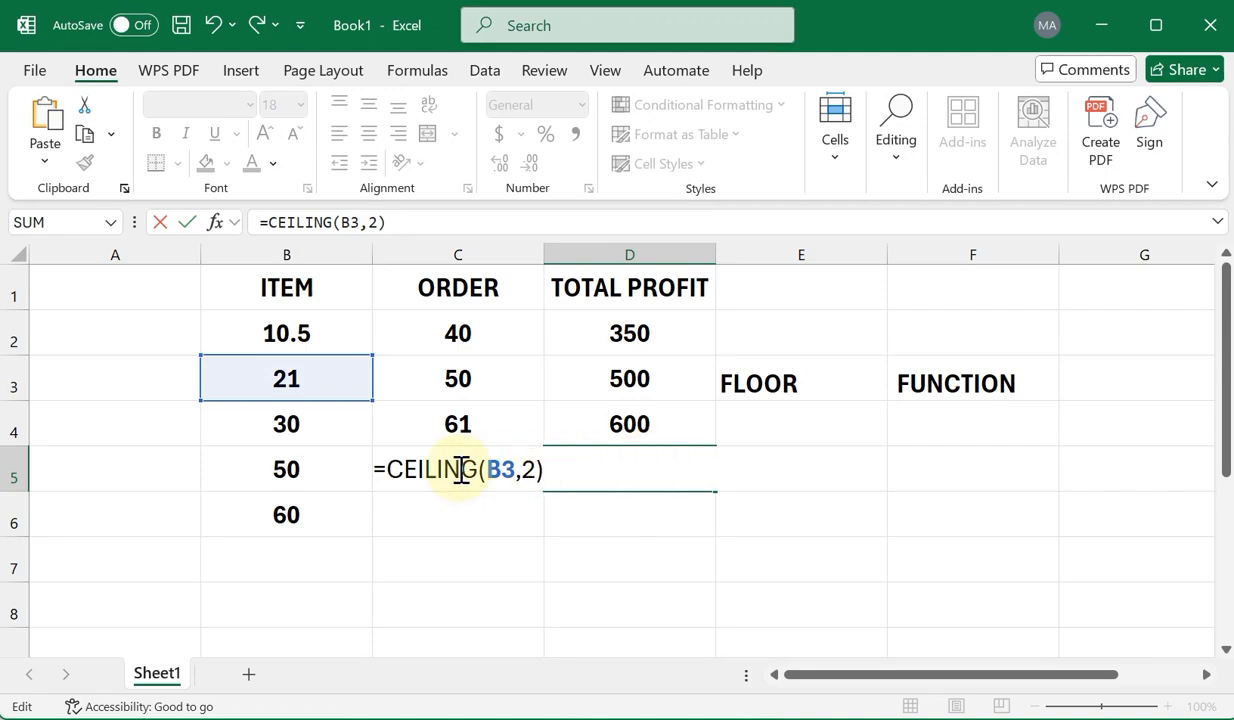
click(581, 474)
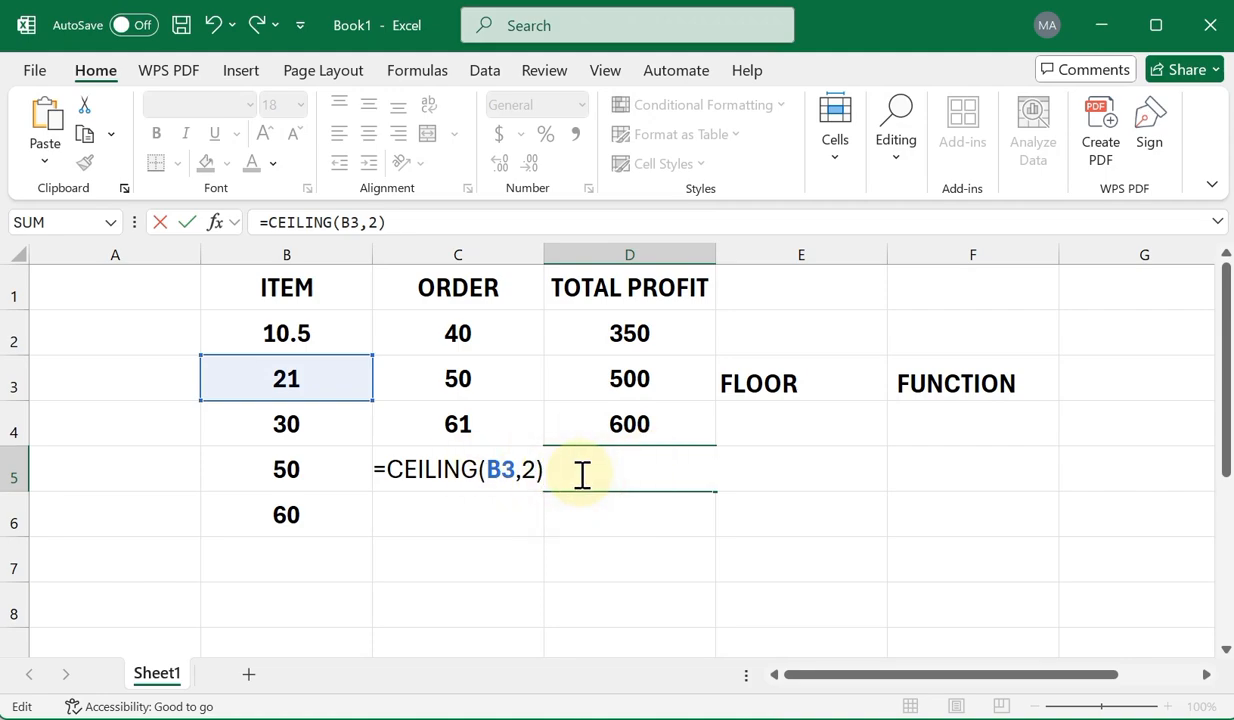
text(=FLORR)
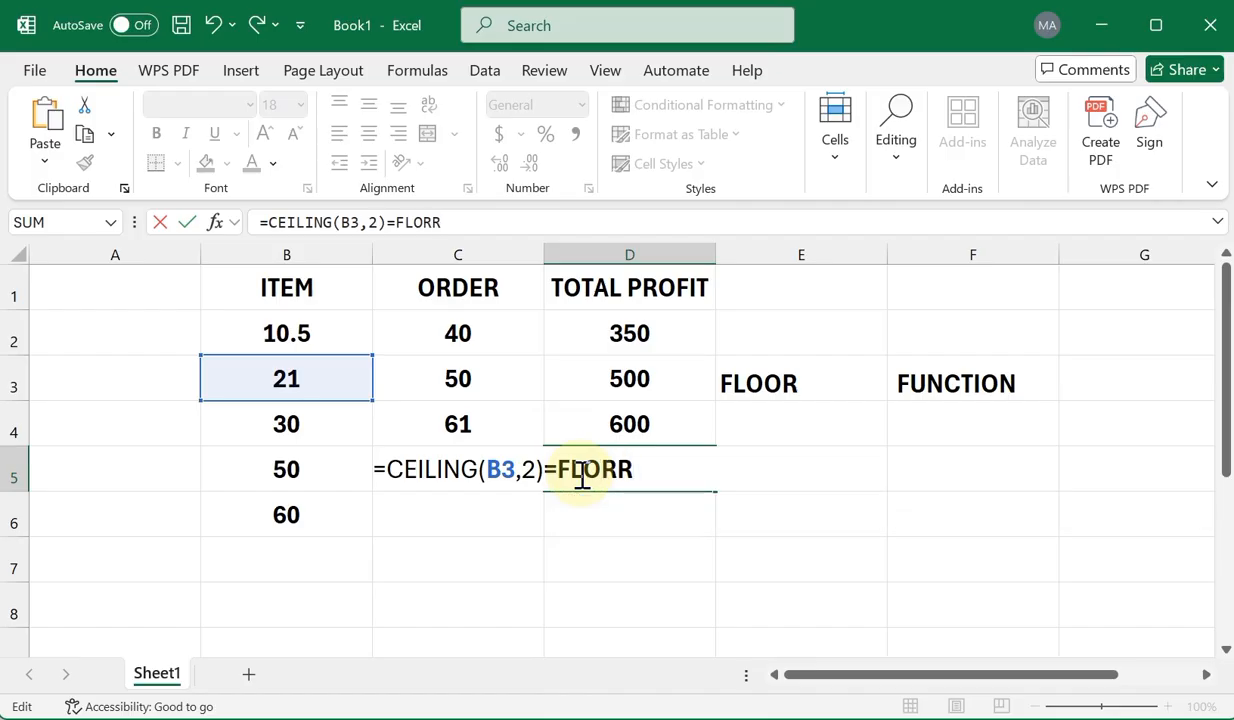
Clear the entire CEILING formula text from cell D5
key(BackSpace)
key(BackSpace)
key(BackSpace)
key(BackSpace)
key(BackSpace)
key(BackSpace)
key(BackSpace)
key(BackSpace)
key(BackSpace)
key(BackSpace)
key(BackSpace)
key(BackSpace)
key(BackSpace)
key(BackSpace)
key(BackSpace)
key(BackSpace)
key(BackSpace)
key(BackSpace)
key(BackSpace)
key(BackSpace)
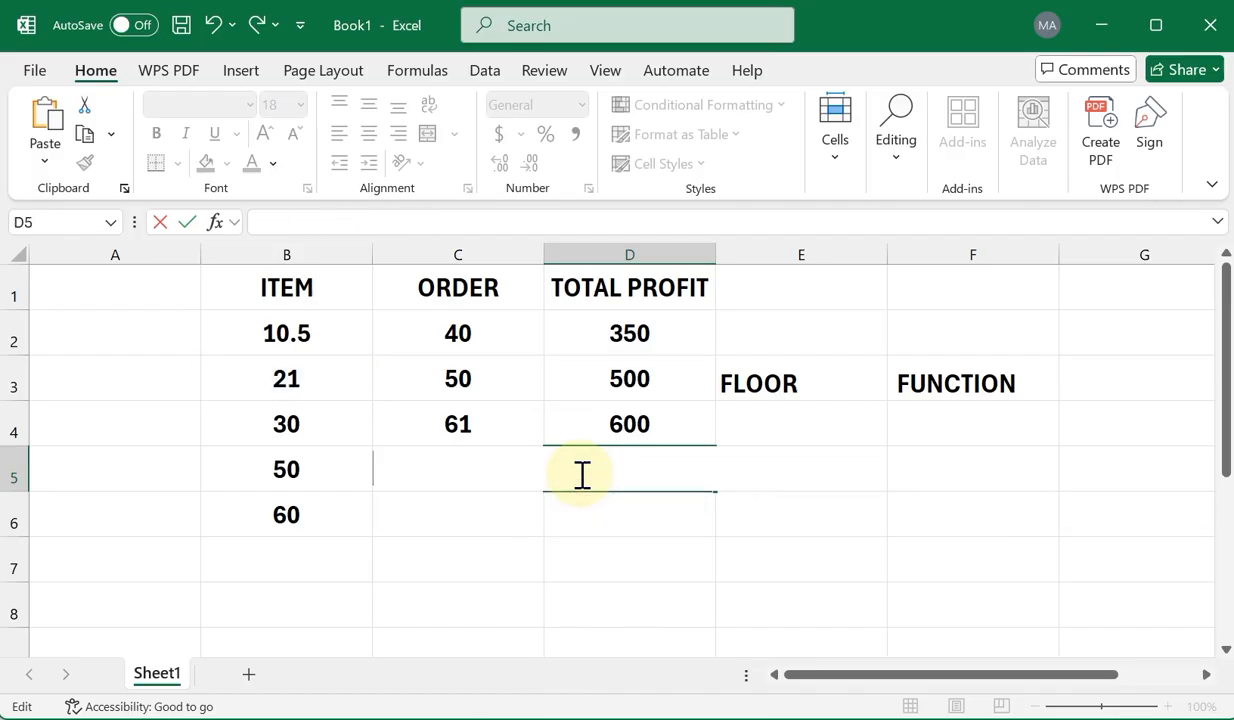
key(Escape)
Enter =FLOOR(B4,5) in cell D5 to round the third ITEM value down to a multiple of 5, and check the formula
text(=FLO)
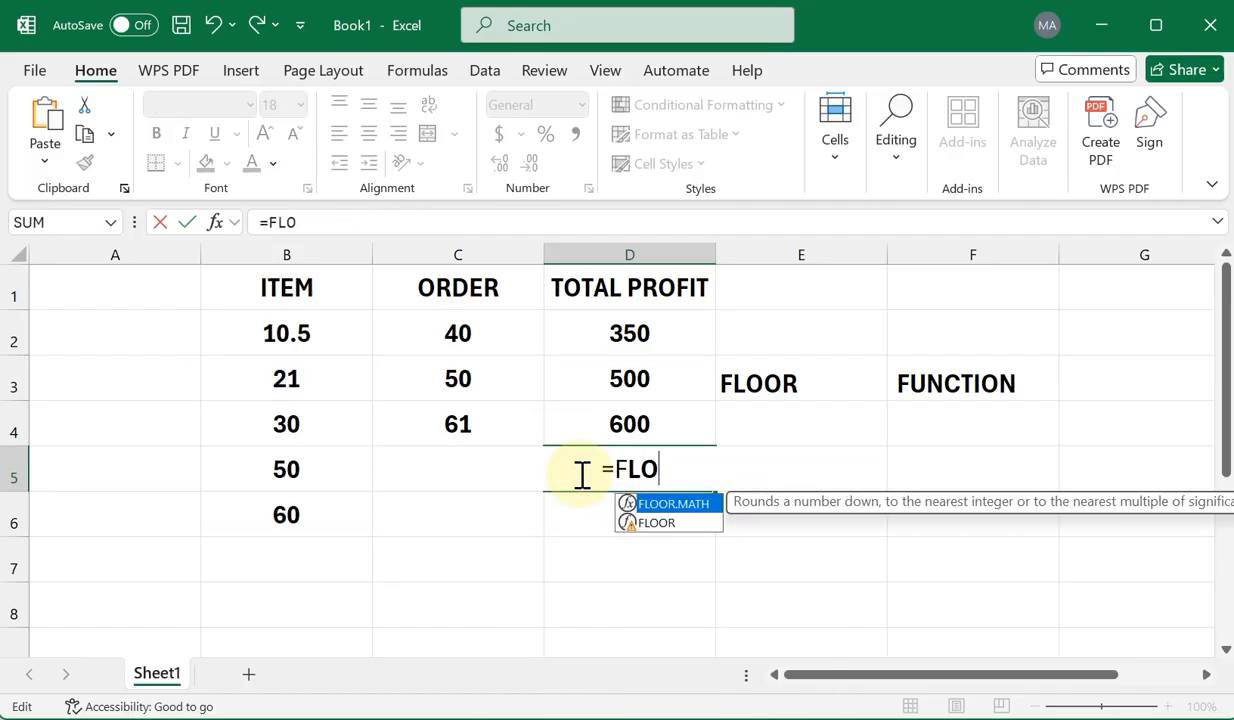
text(OR()
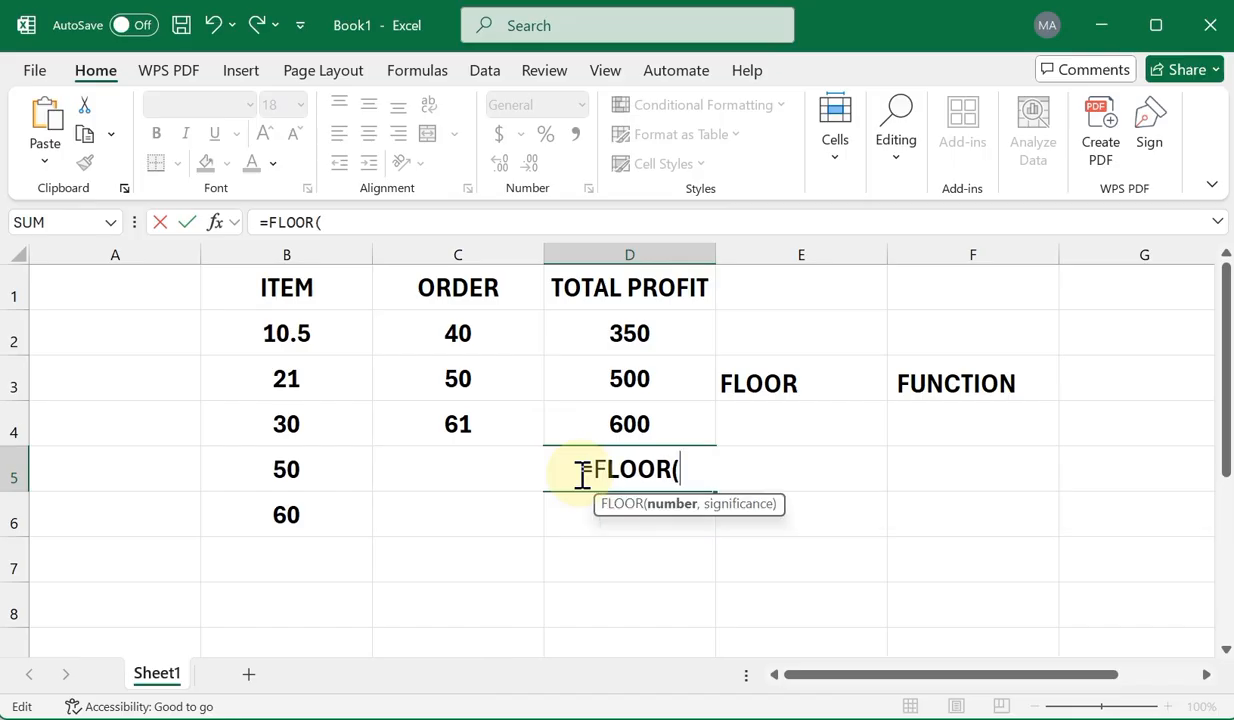
click(303, 428)
text(,5)
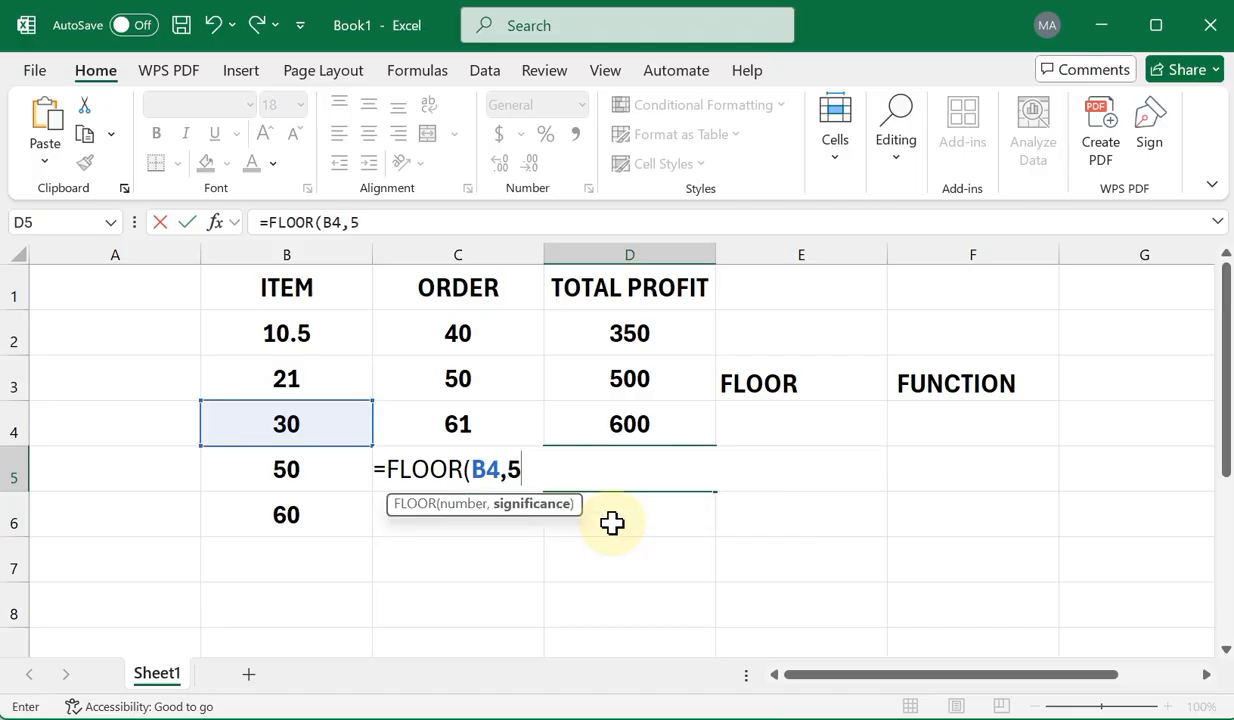
text())
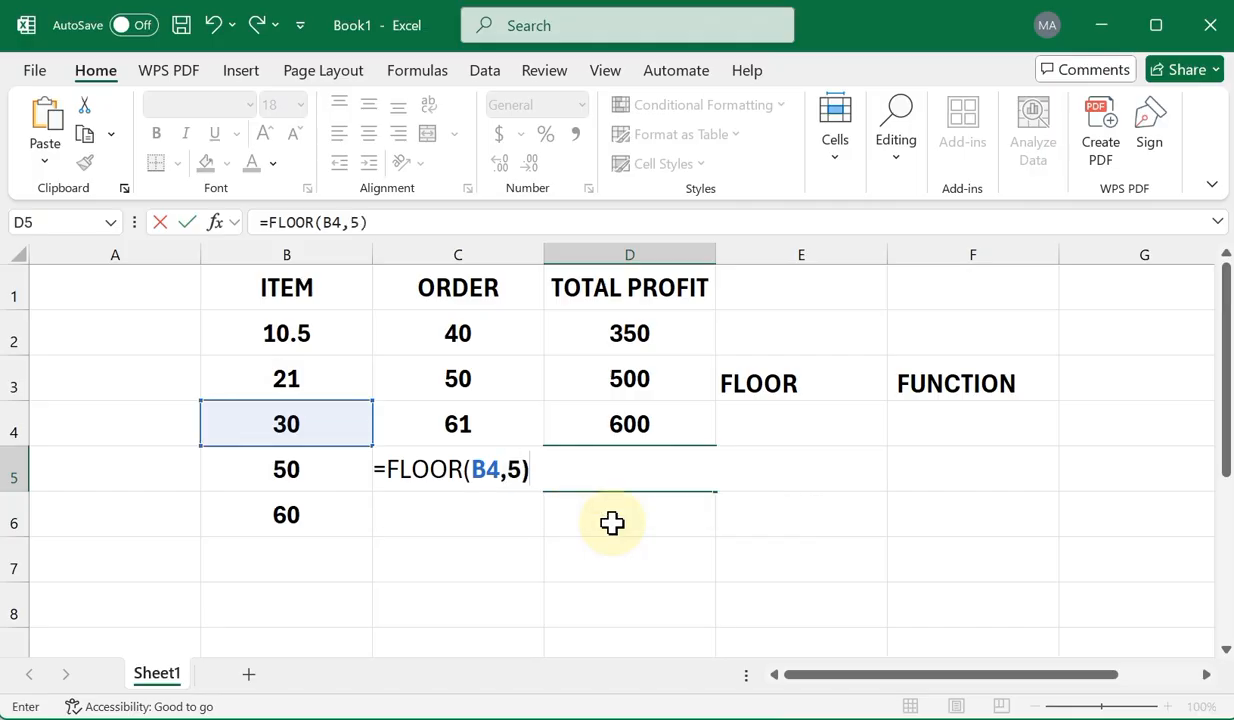
key(Return)
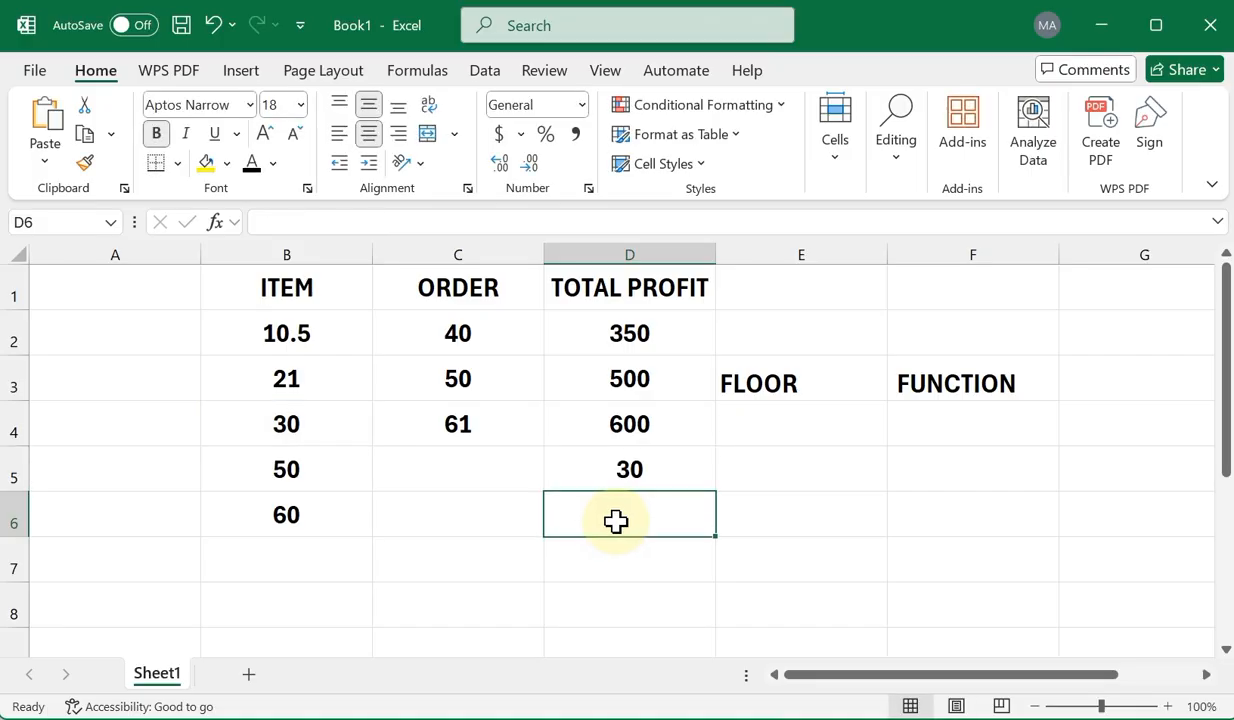
click(655, 476)
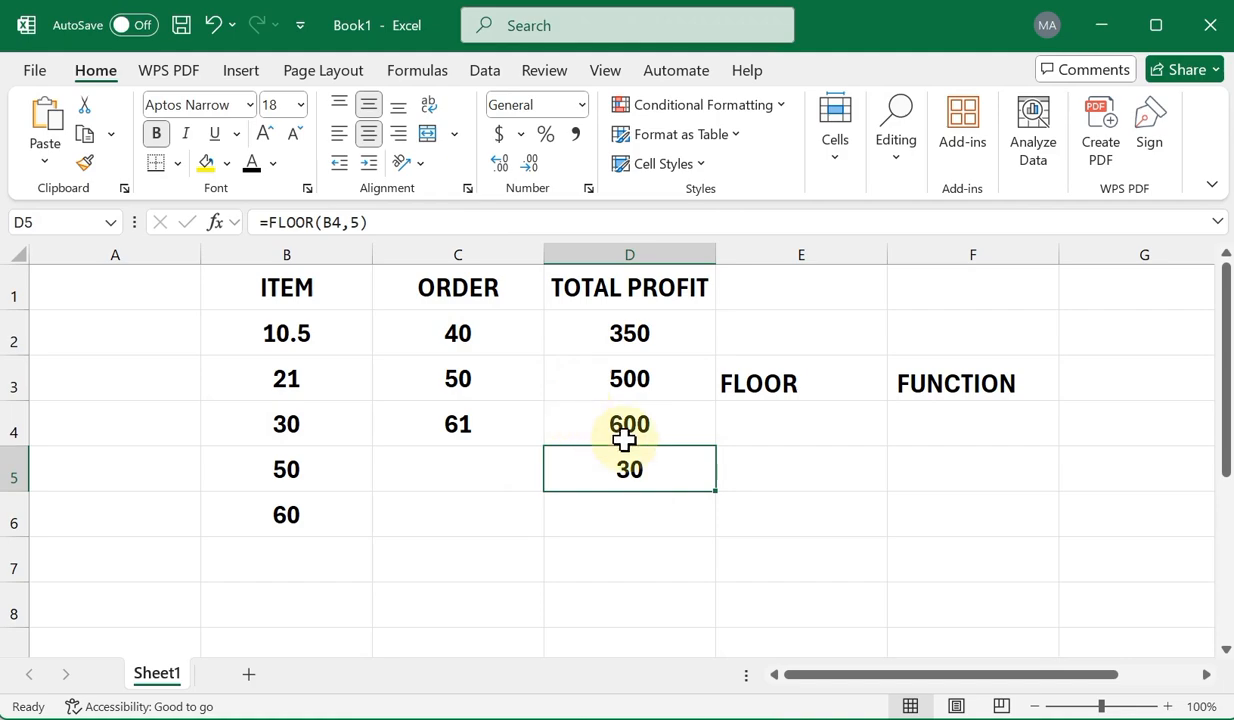
Change the third ITEM value in cell B4 to 30.1 and reselect the cell
click(322, 424)
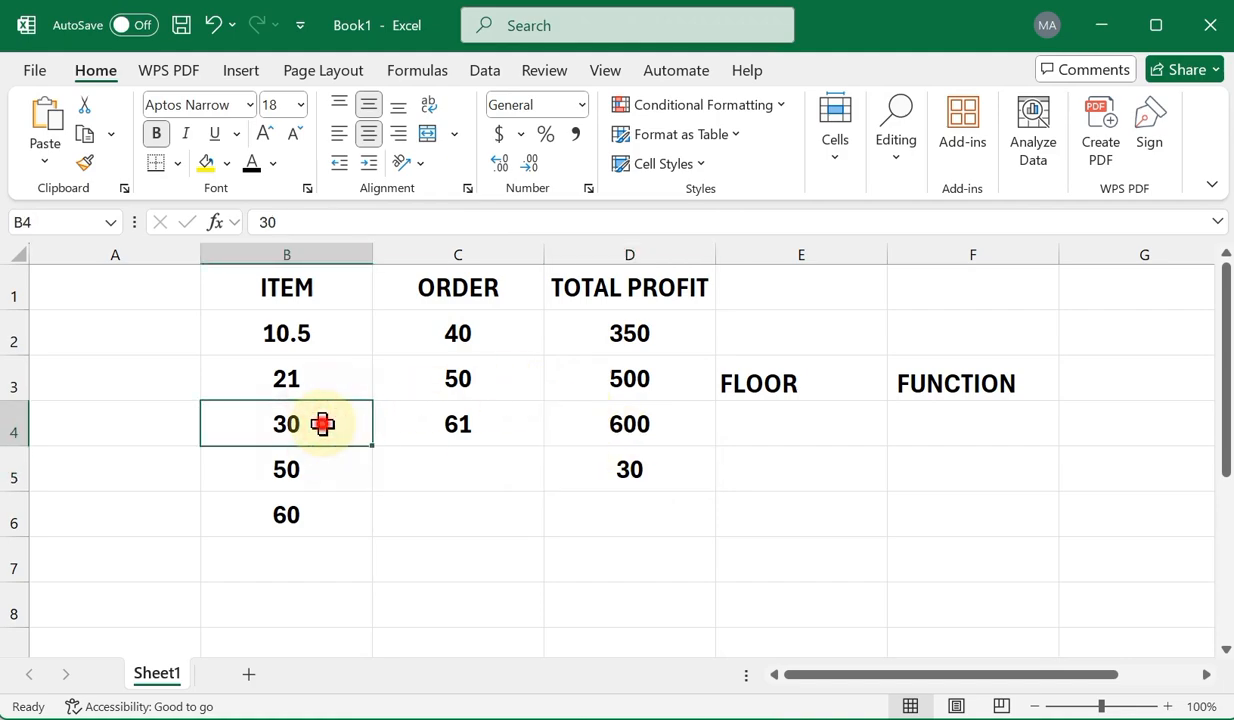
double_click(324, 424)
text(.1)
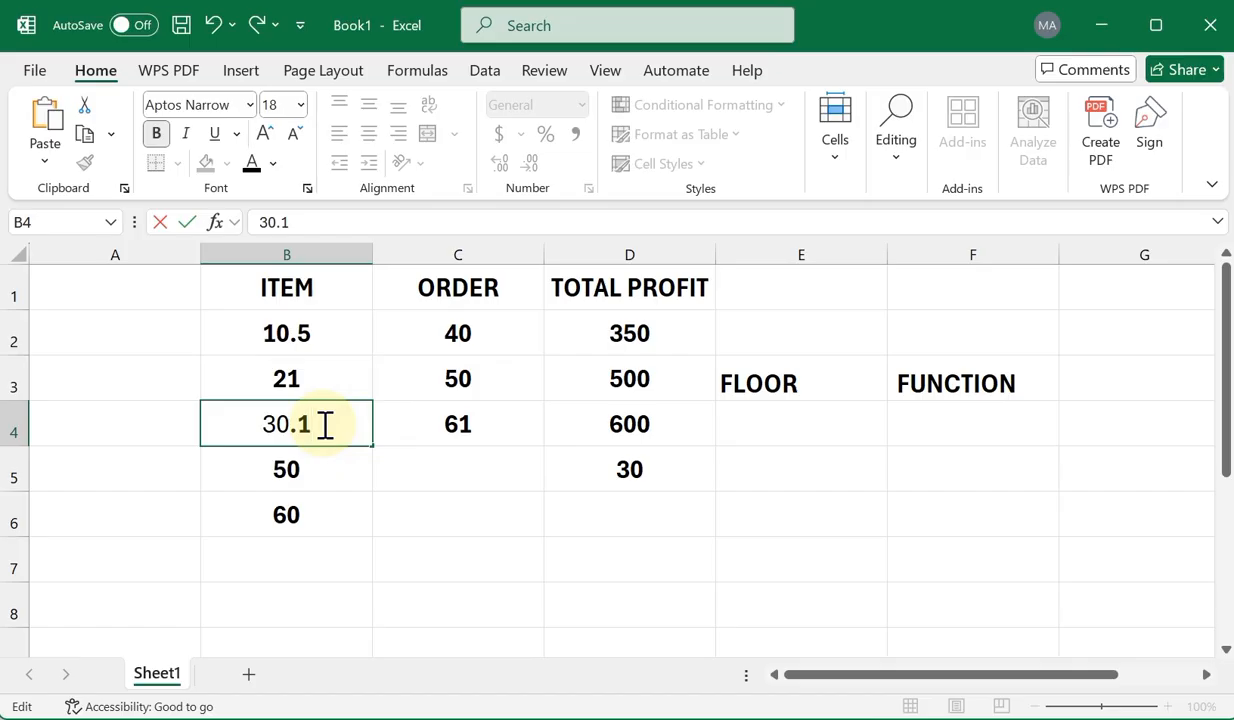
key(Return)
click(322, 424)
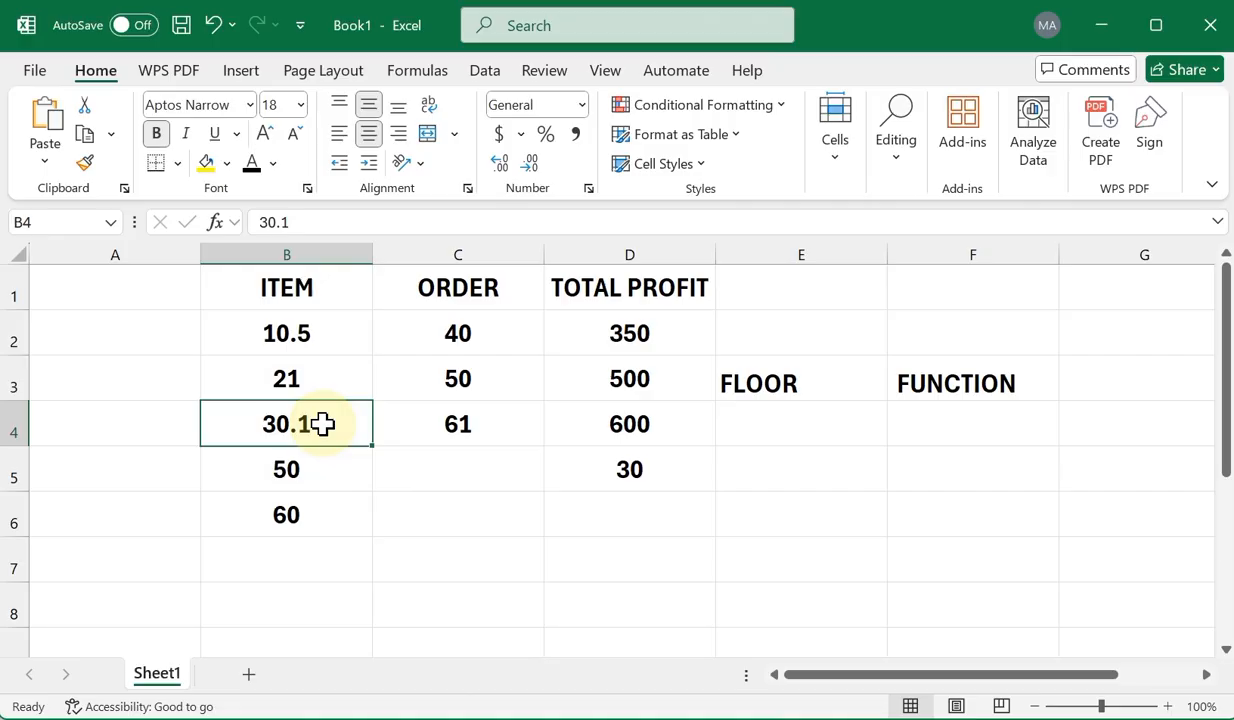
Change the third ITEM value in cell B4 to 30.5 and check the FLOOR formula in cell D5
double_click(322, 424)
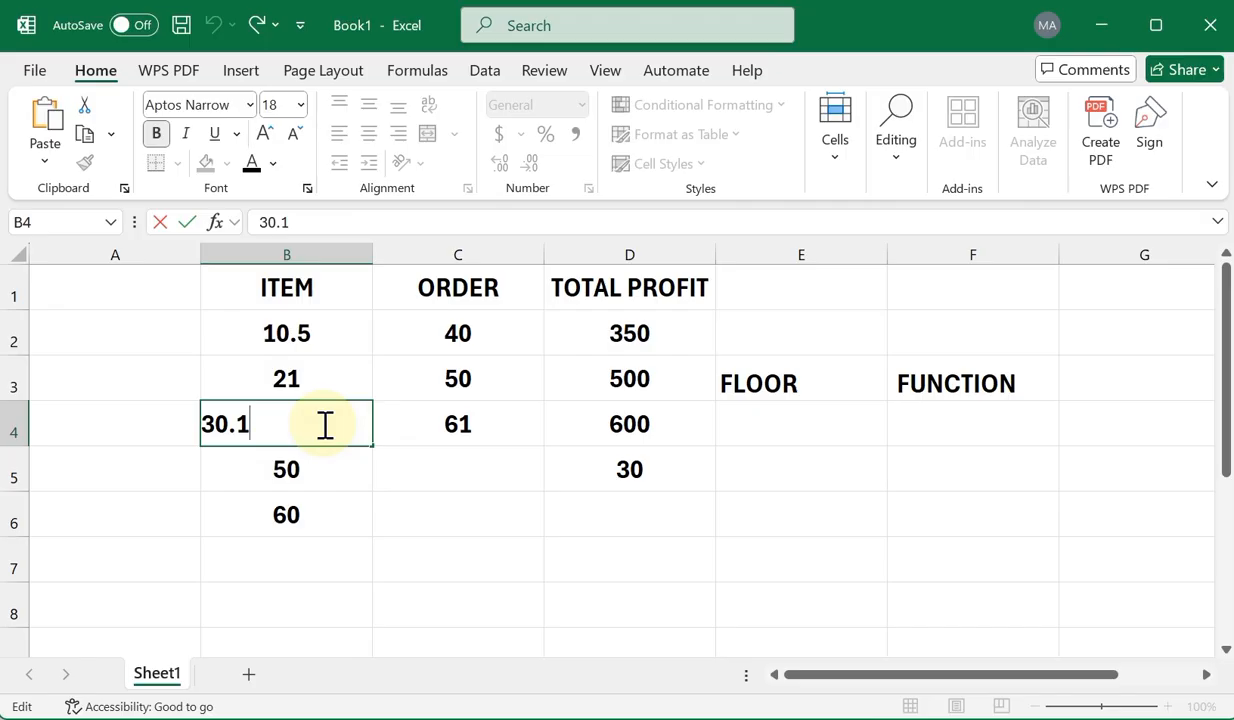
key(BackSpace)
key(BackSpace)
text(.5)
key(BackSpace)
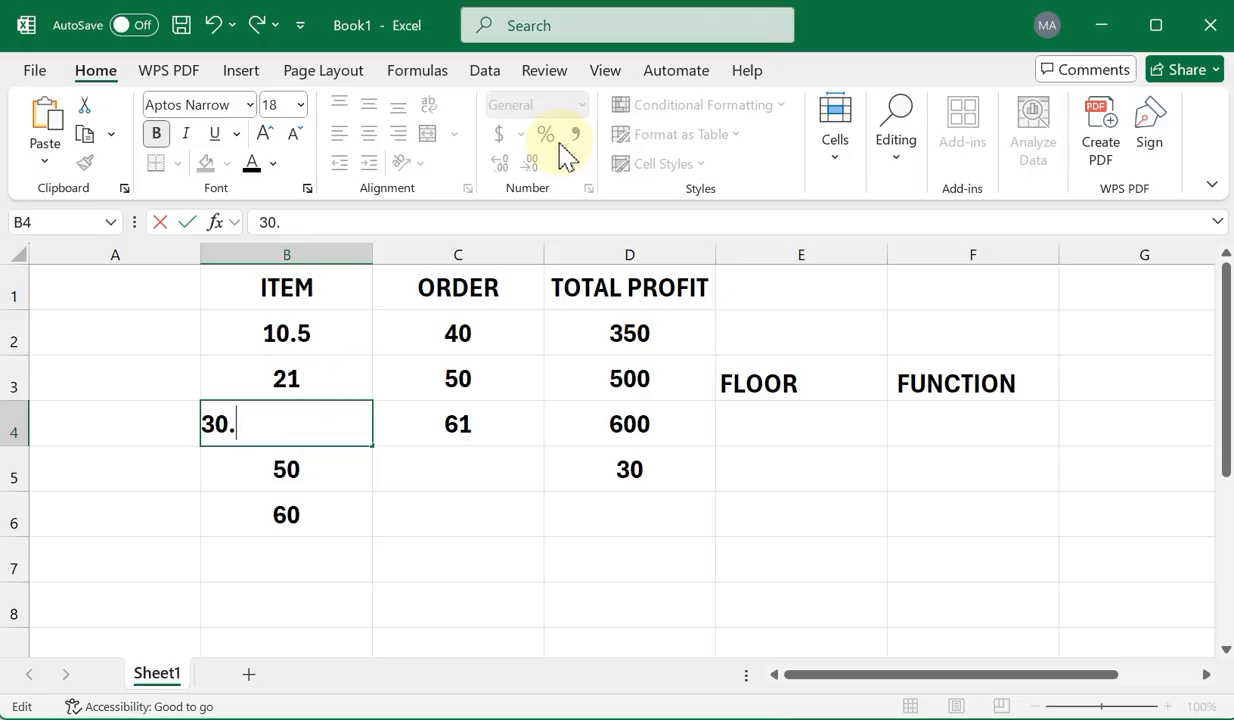
click(1102, 3)
click(297, 409)
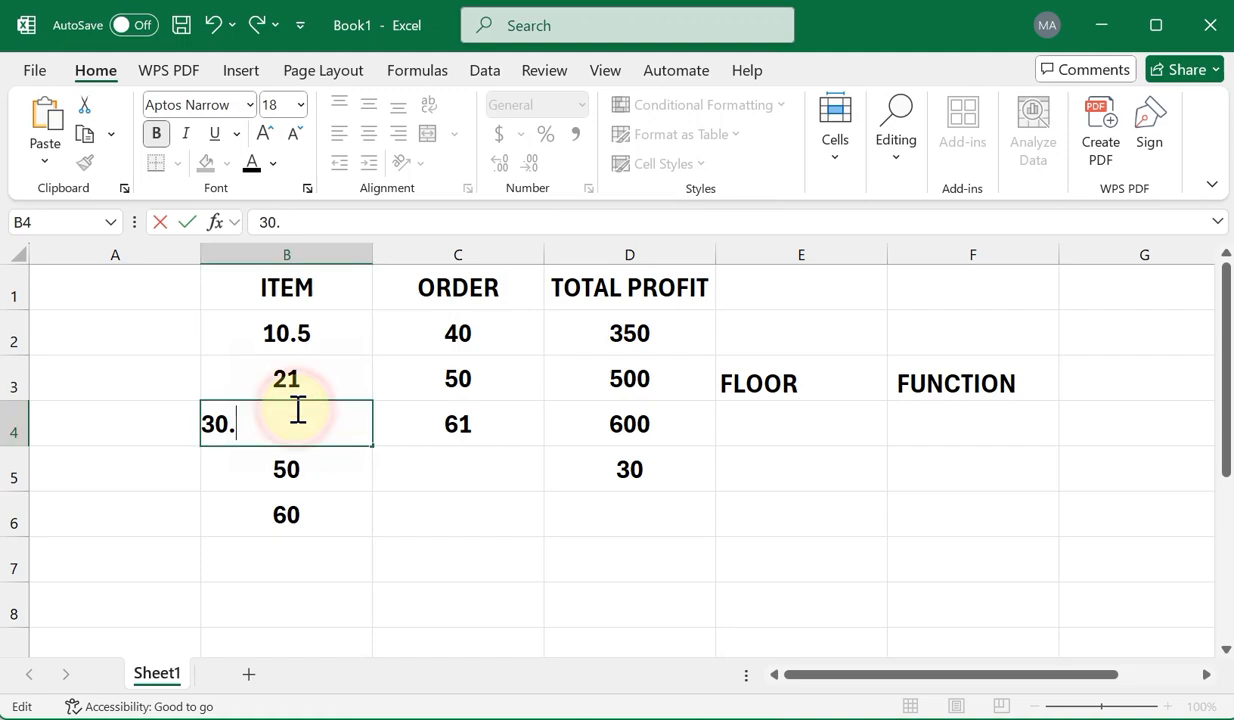
text(5)
key(Return)
click(296, 408)
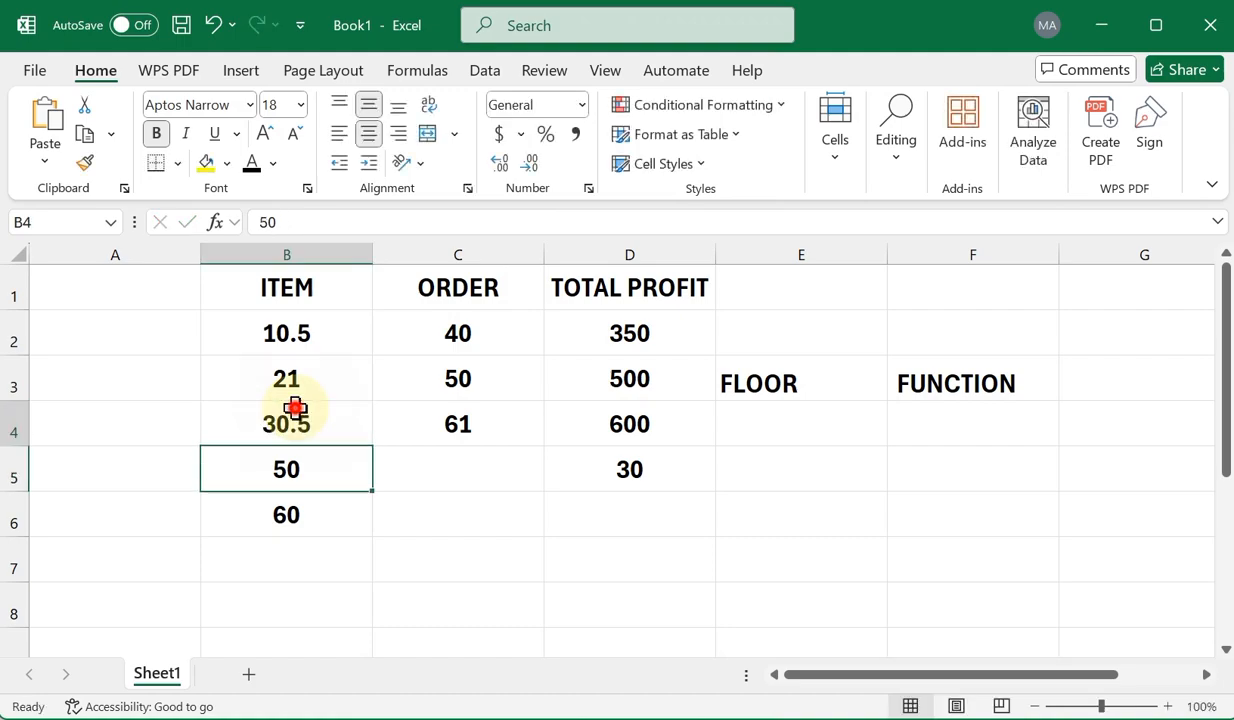
click(630, 471)
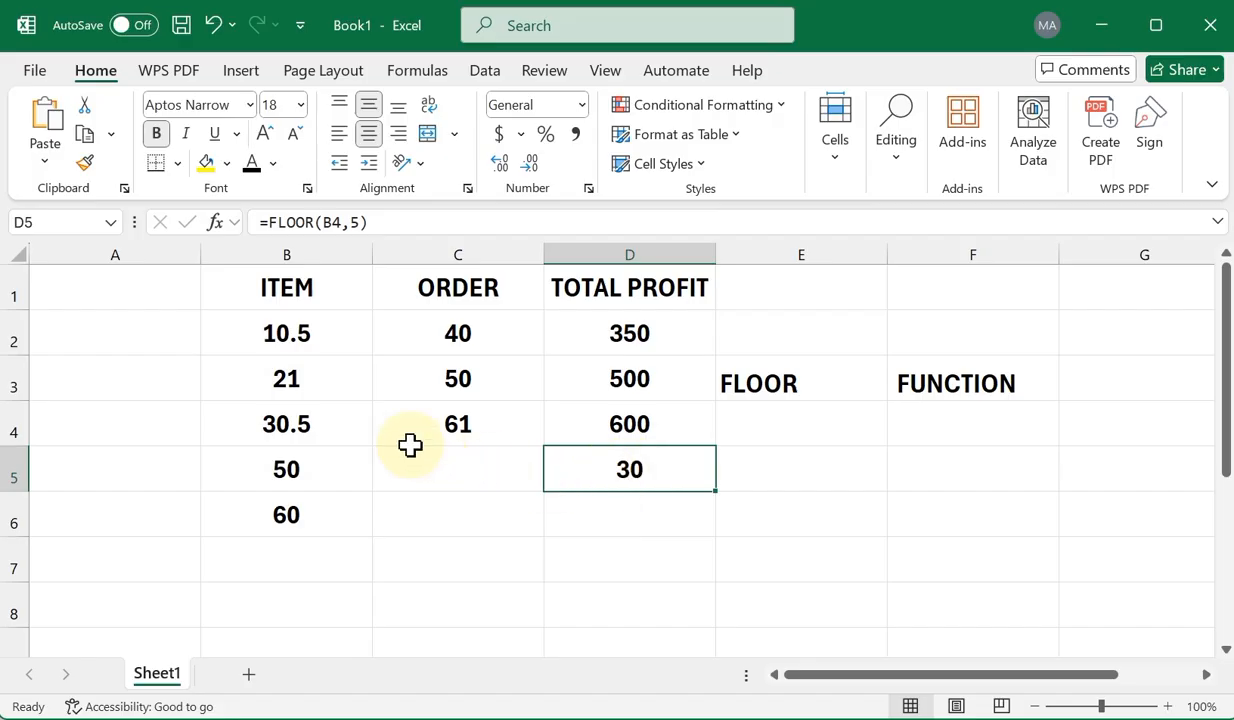
Change the third ITEM value in cell B4 to 29
click(313, 423)
double_click(313, 423)
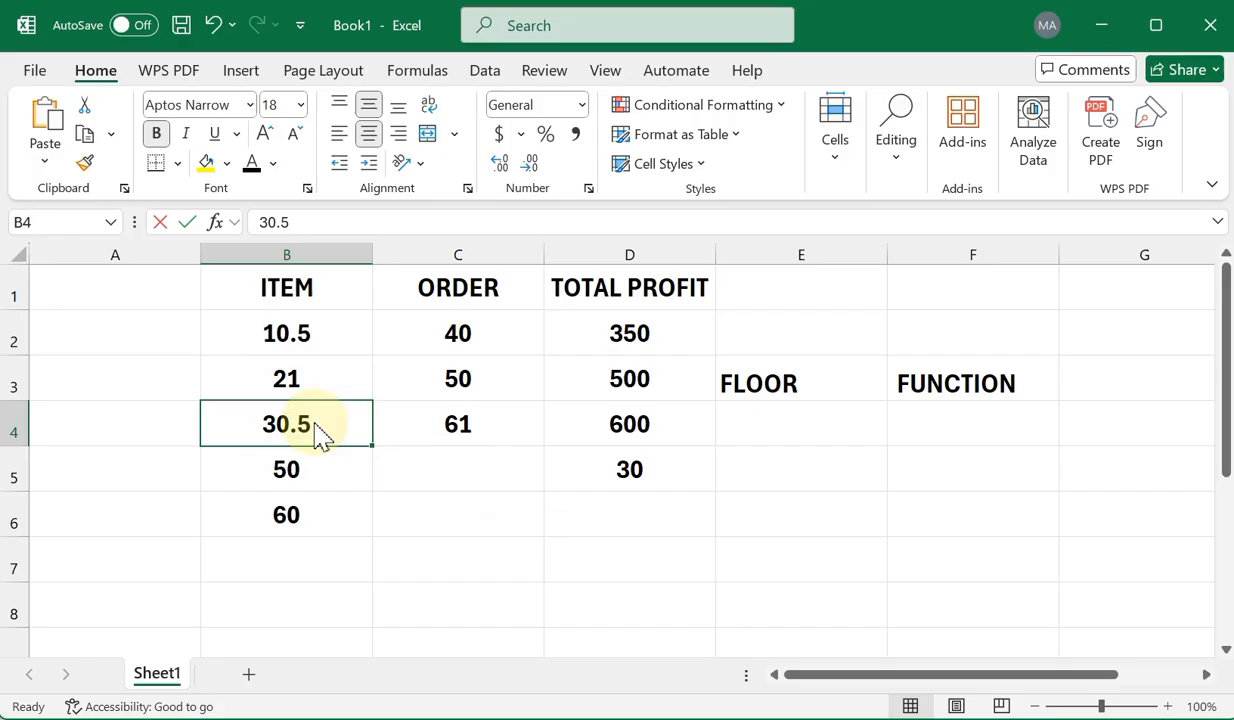
text(29)
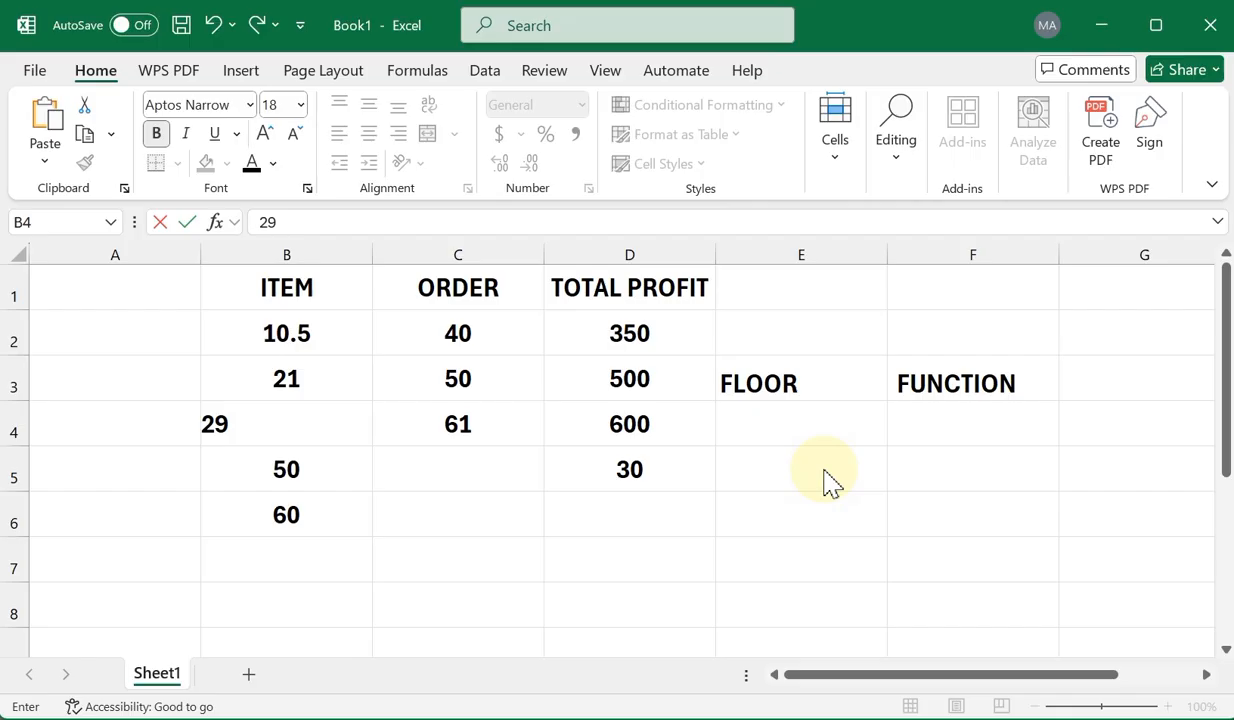
click(319, 421)
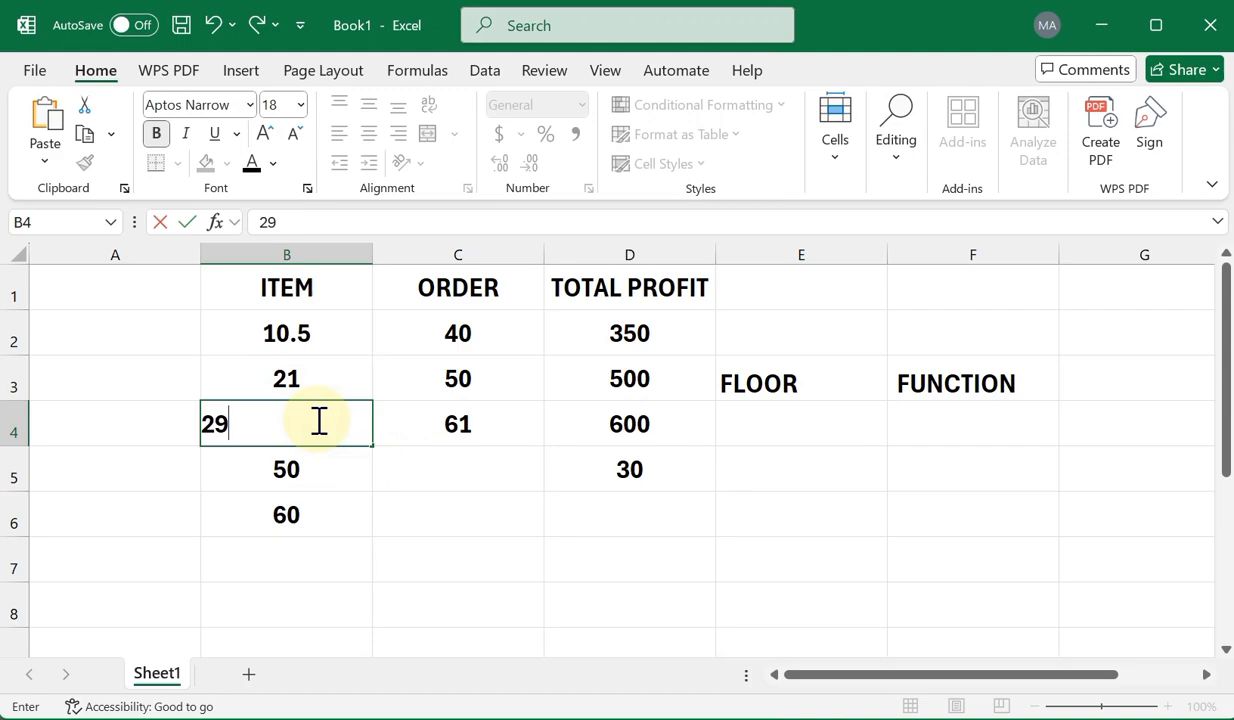
key(Return)
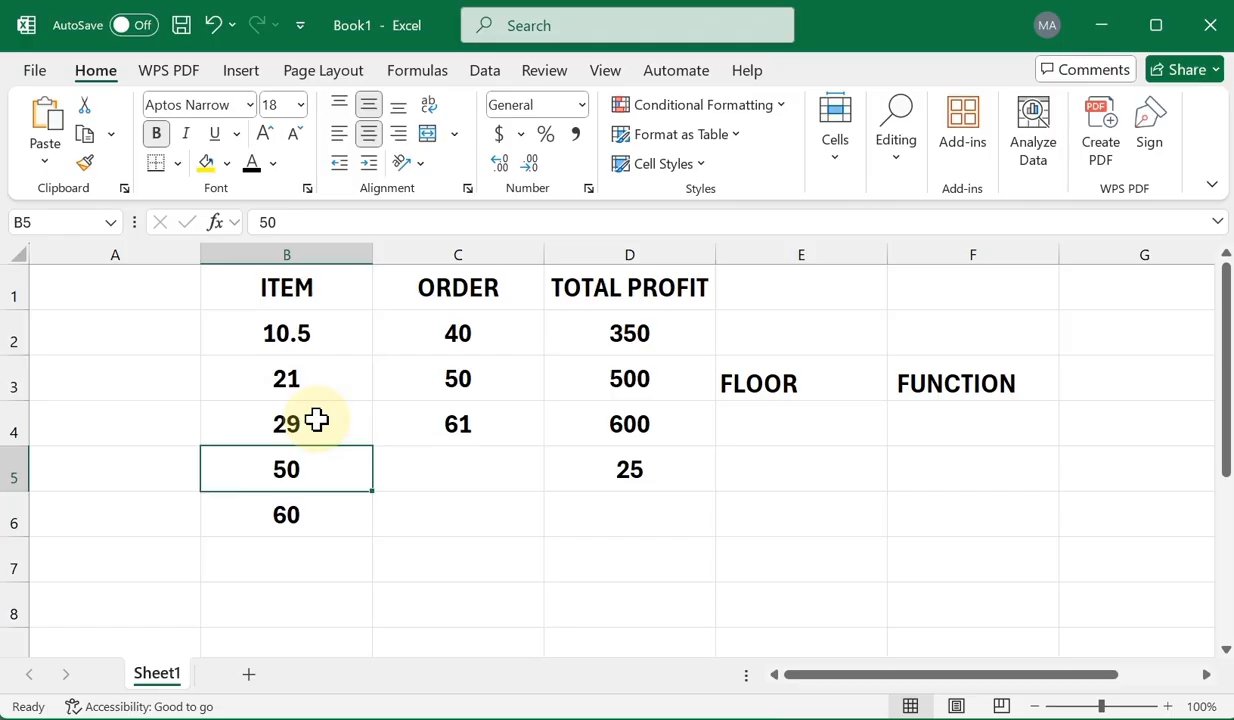
Replace the FUNCTION label in cell F3 with CEILING and move that label to cell G3
click(946, 386)
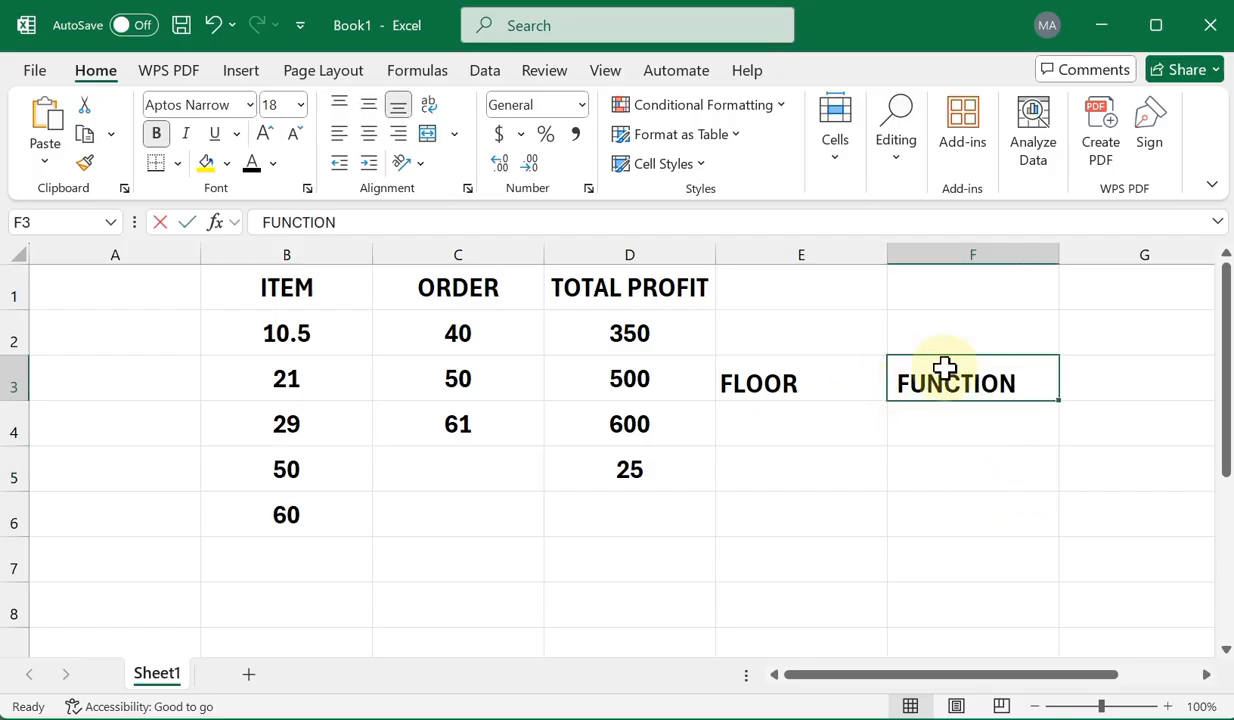
text(CEILING)
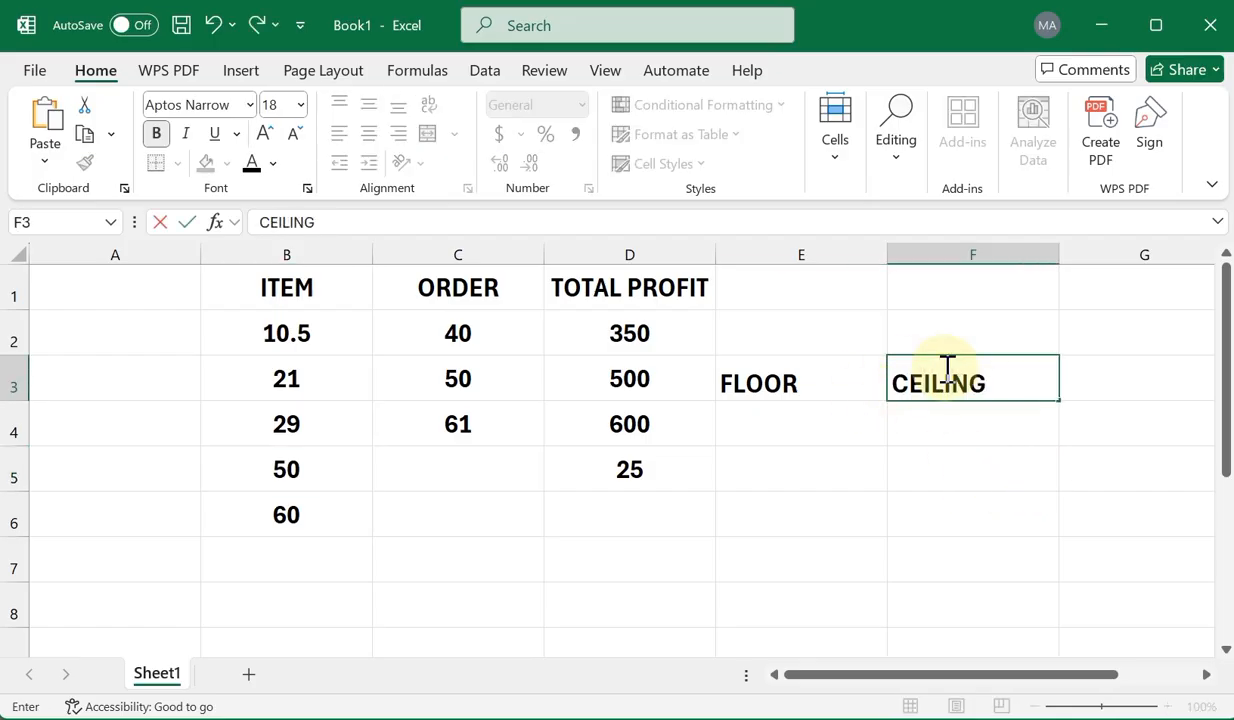
click(950, 419)
click(921, 377)
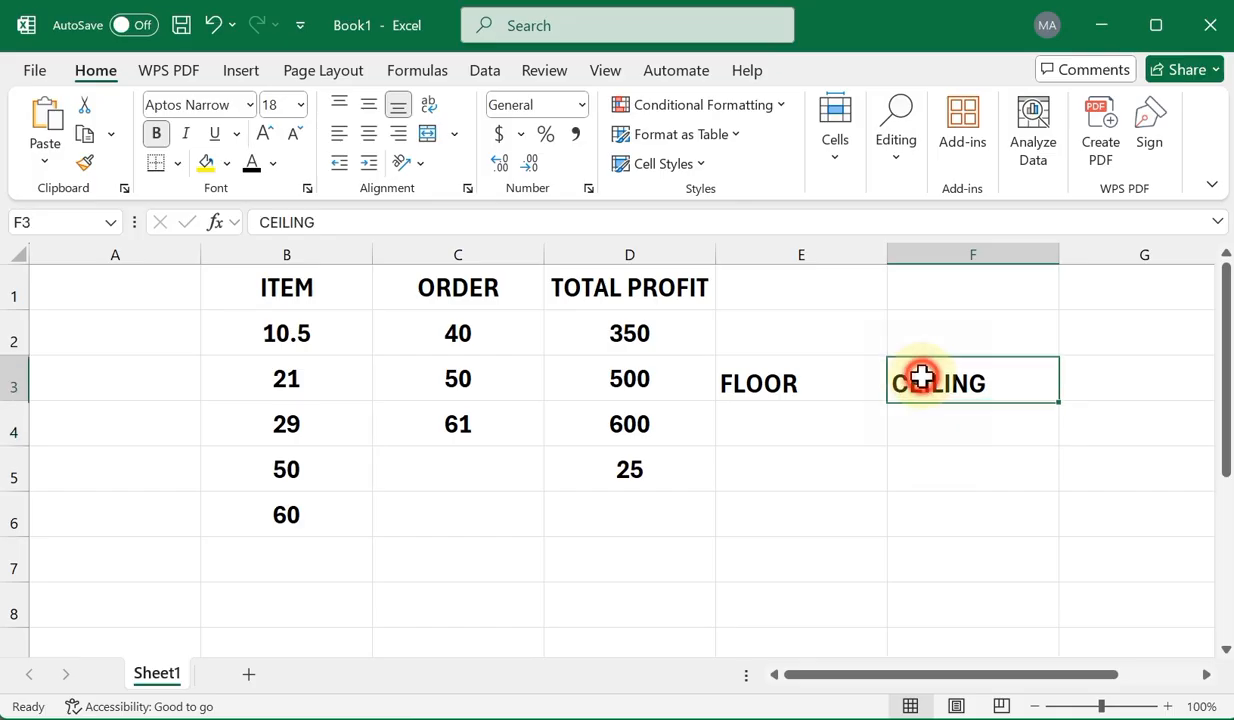
key(ctrl+c)
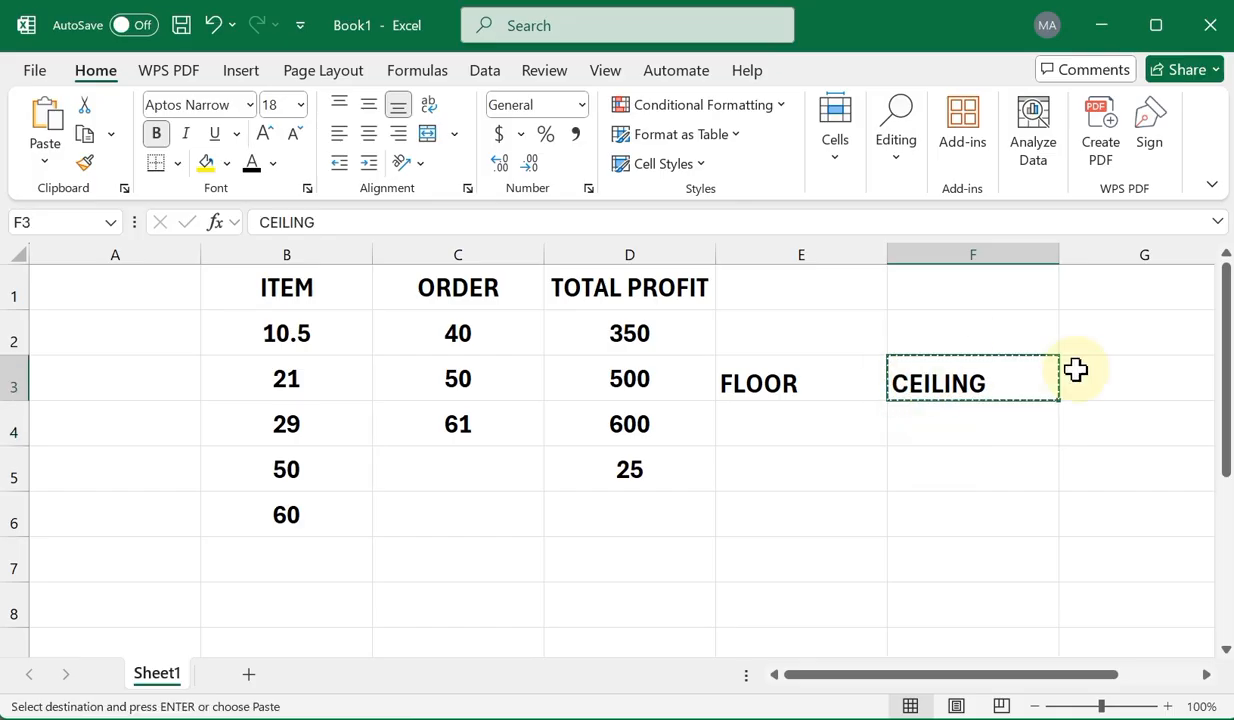
click(1135, 378)
key(ctrl+v)
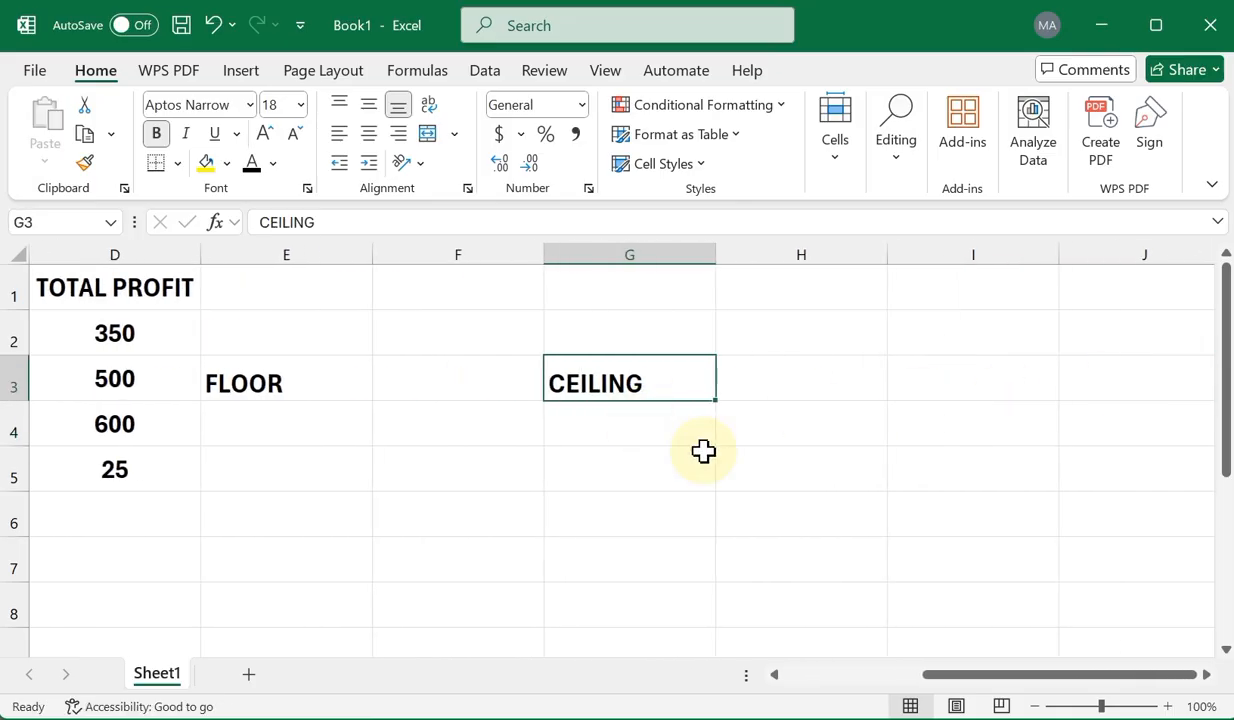
click(456, 419)
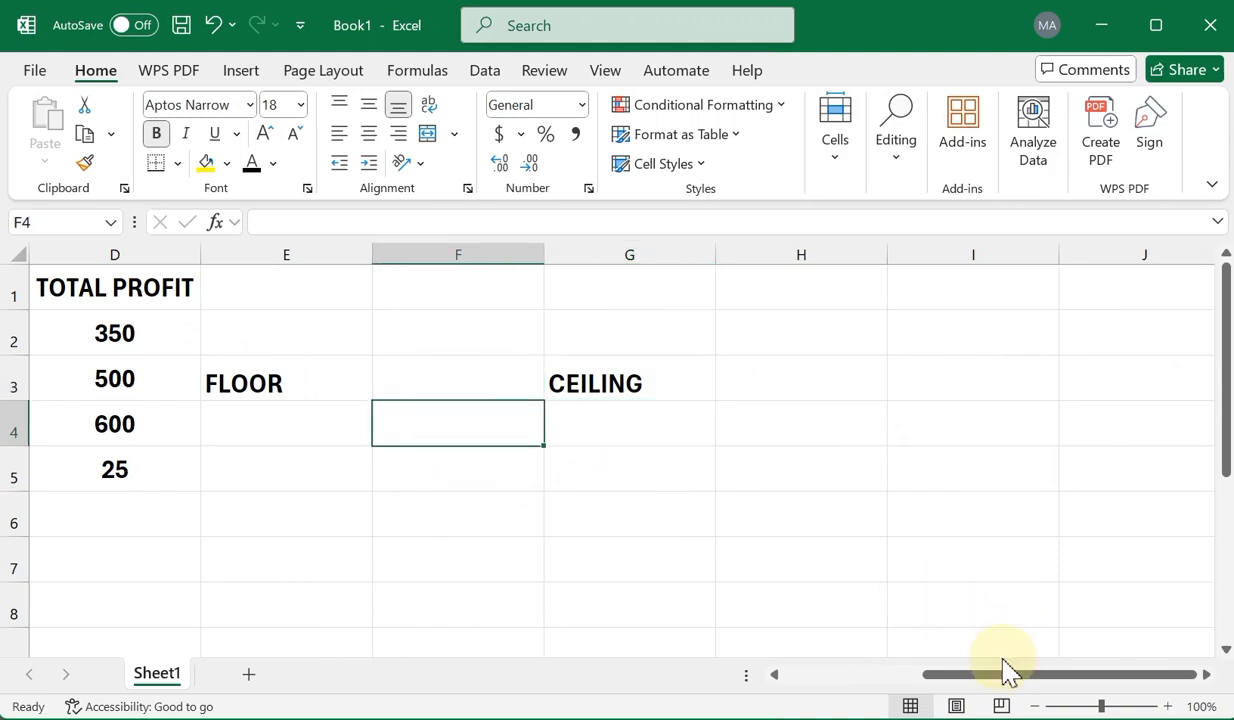
drag(1005, 674, 864, 684)
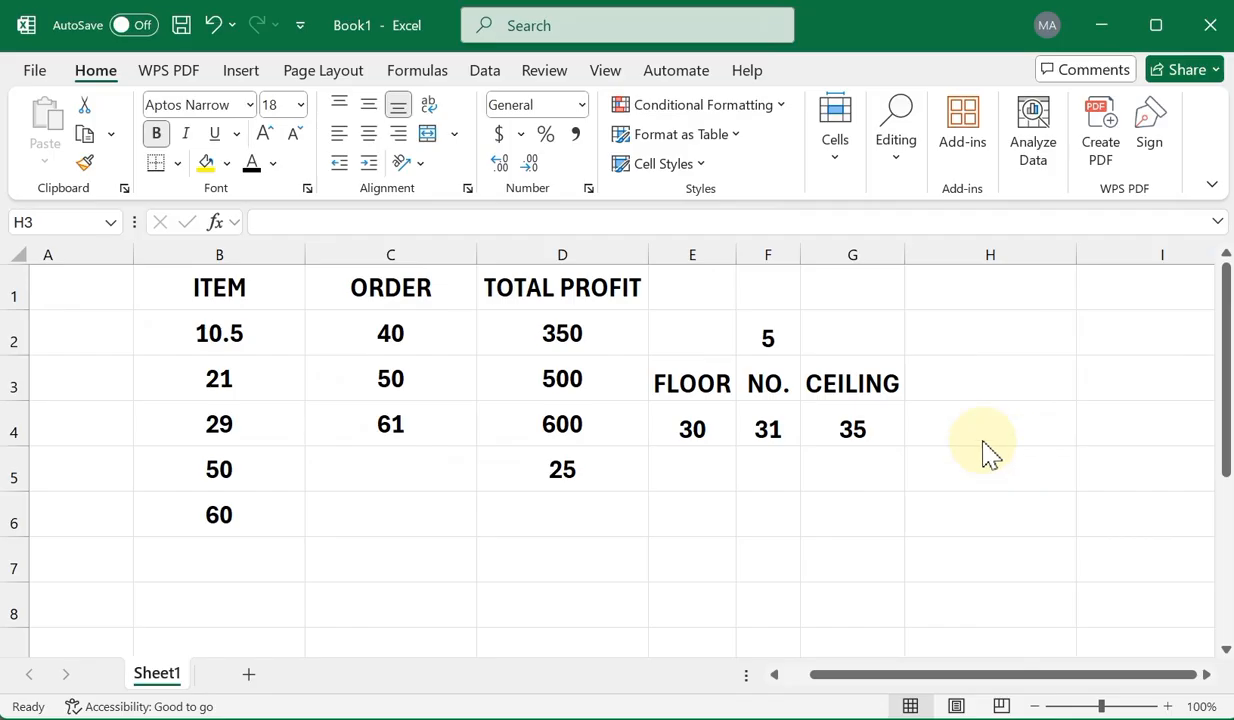
Examine the FLOOR formula in E4 and the CEILING formula in G4 against the number in F4 and the multiple in F2
click(710, 369)
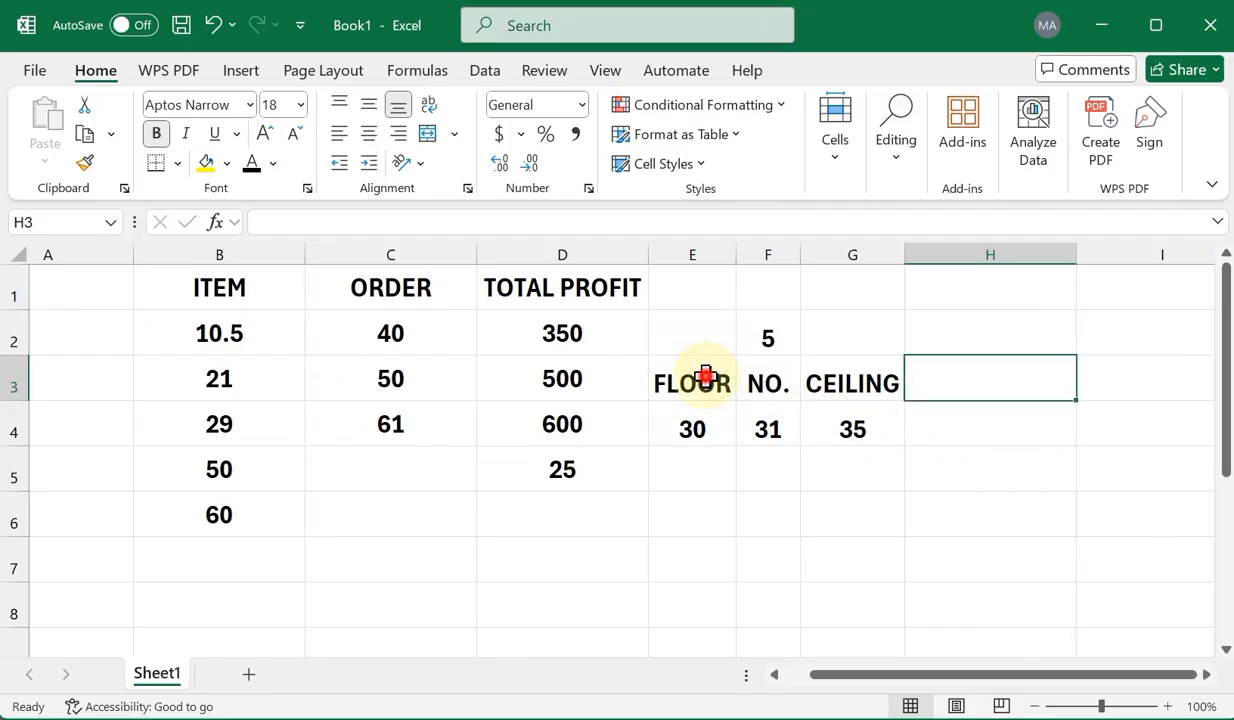
click(705, 377)
click(832, 380)
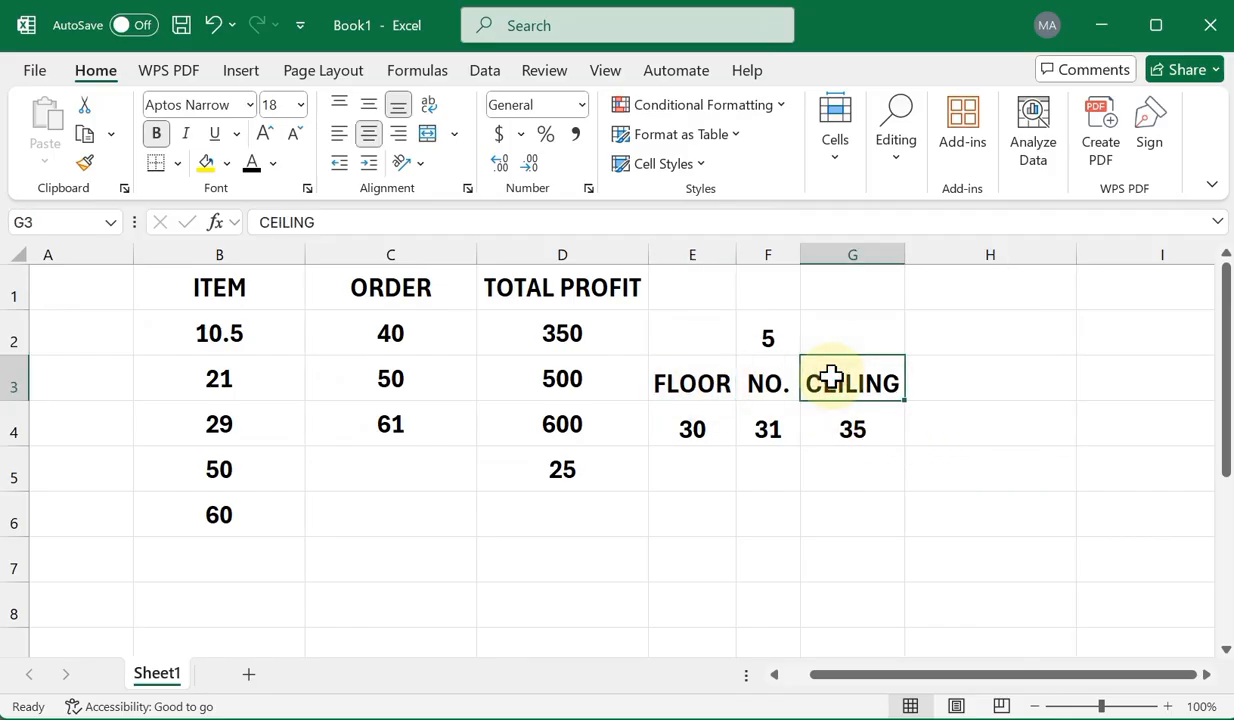
click(831, 376)
click(780, 435)
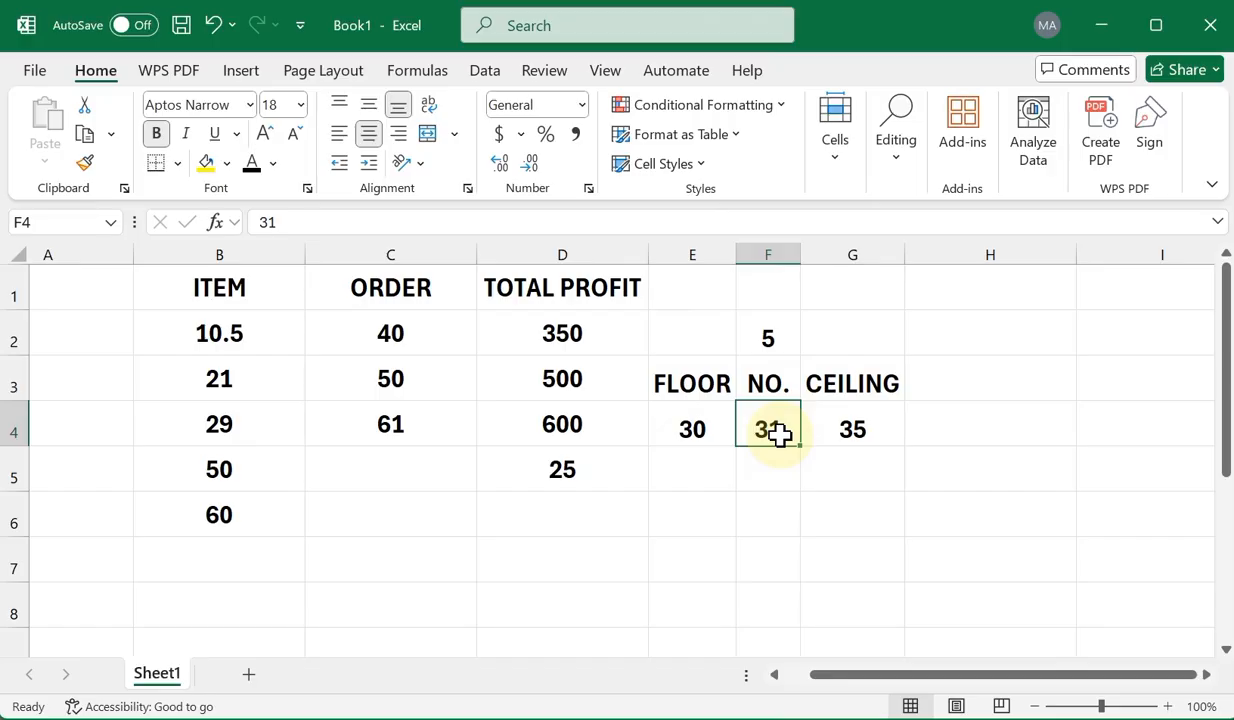
click(863, 418)
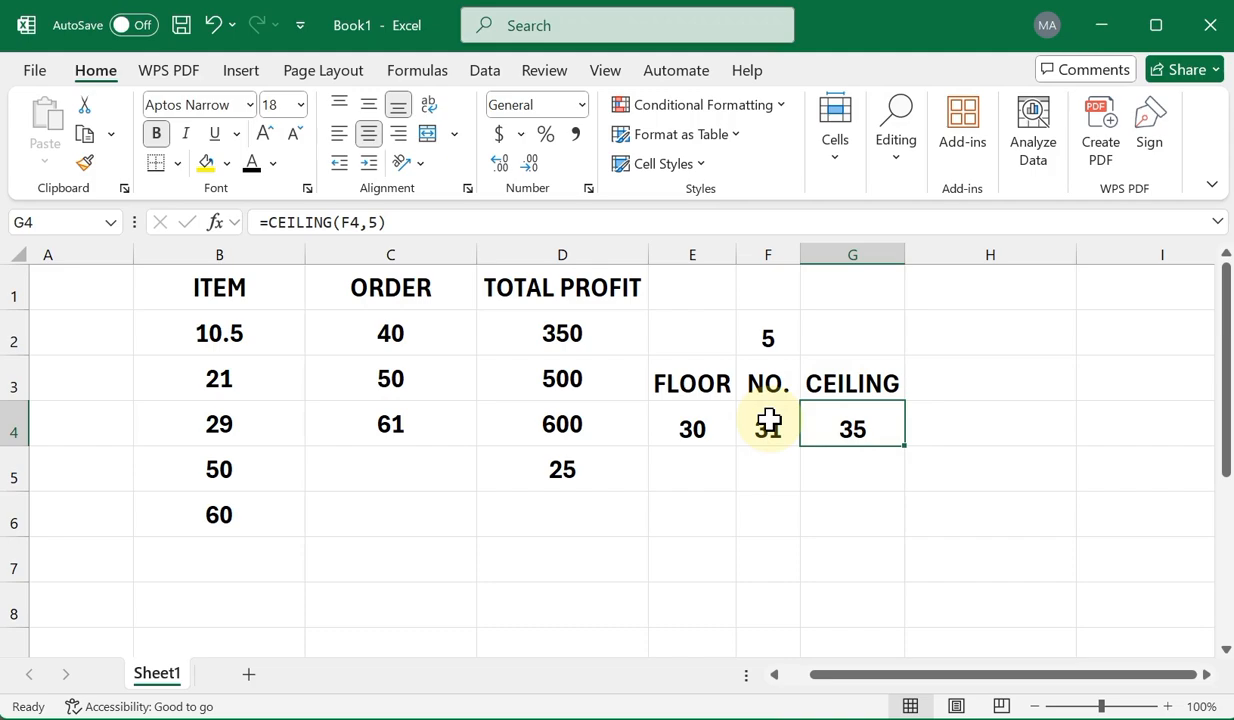
click(768, 421)
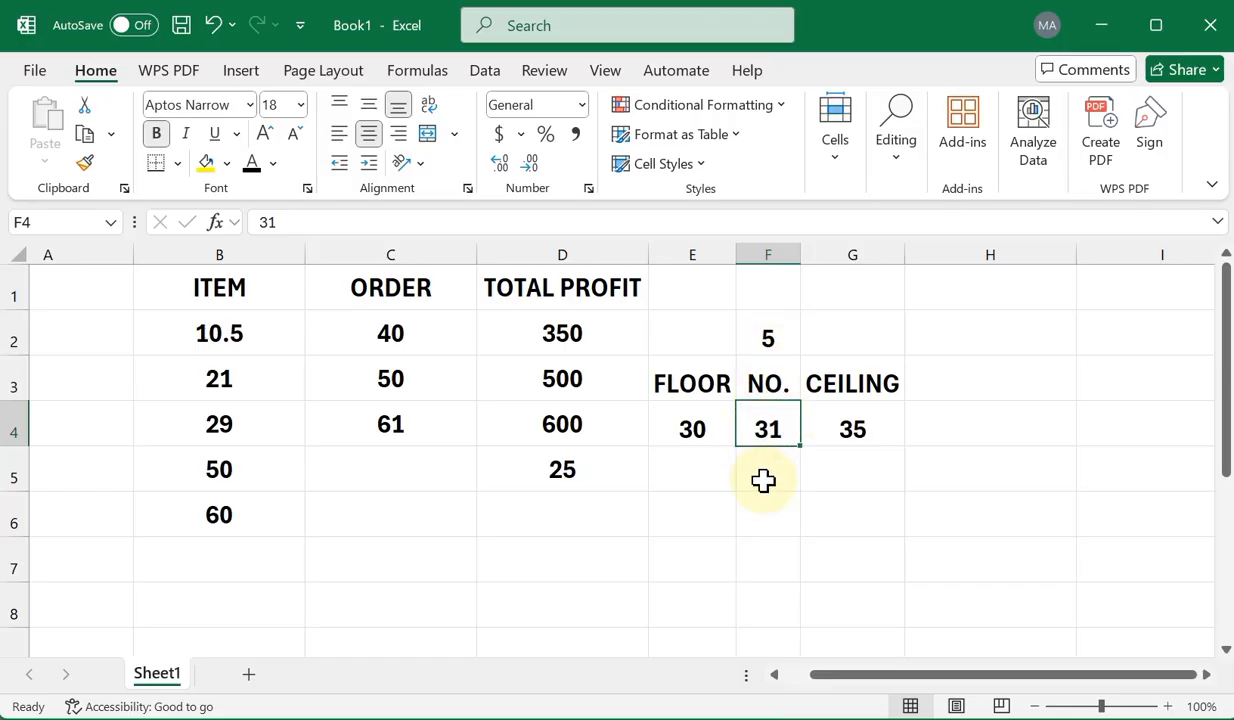
click(771, 339)
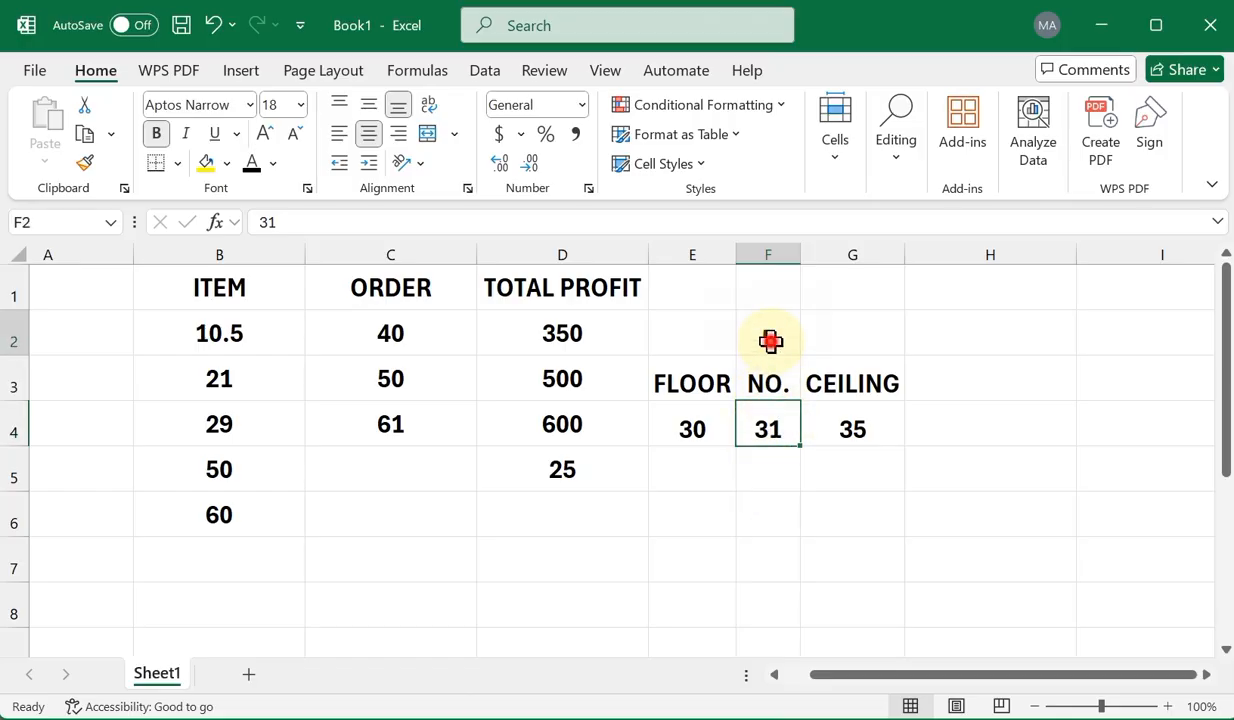
click(771, 423)
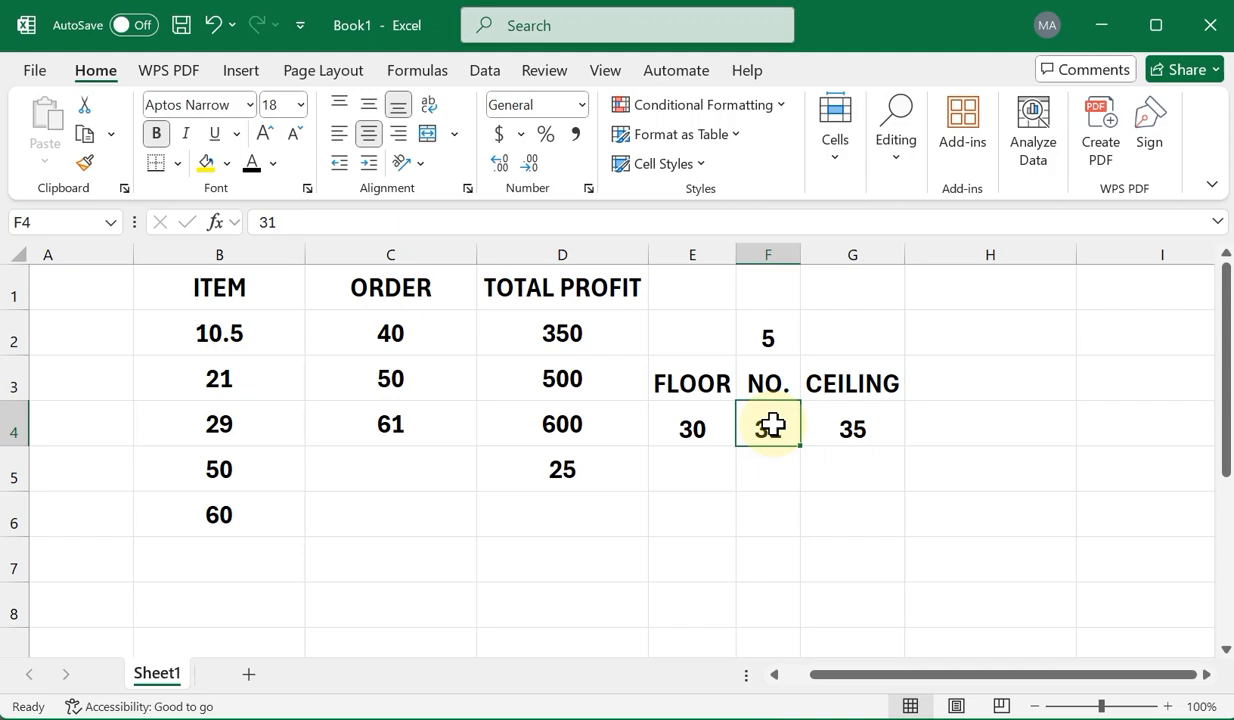
click(840, 428)
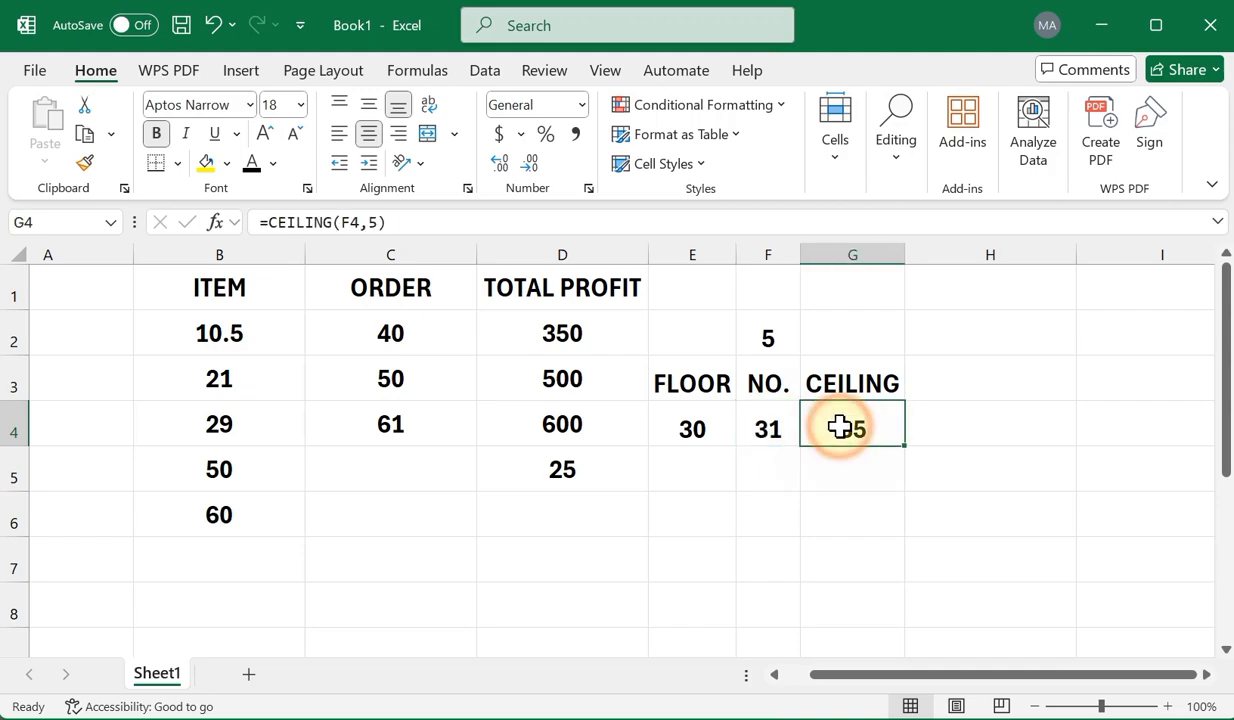
click(771, 427)
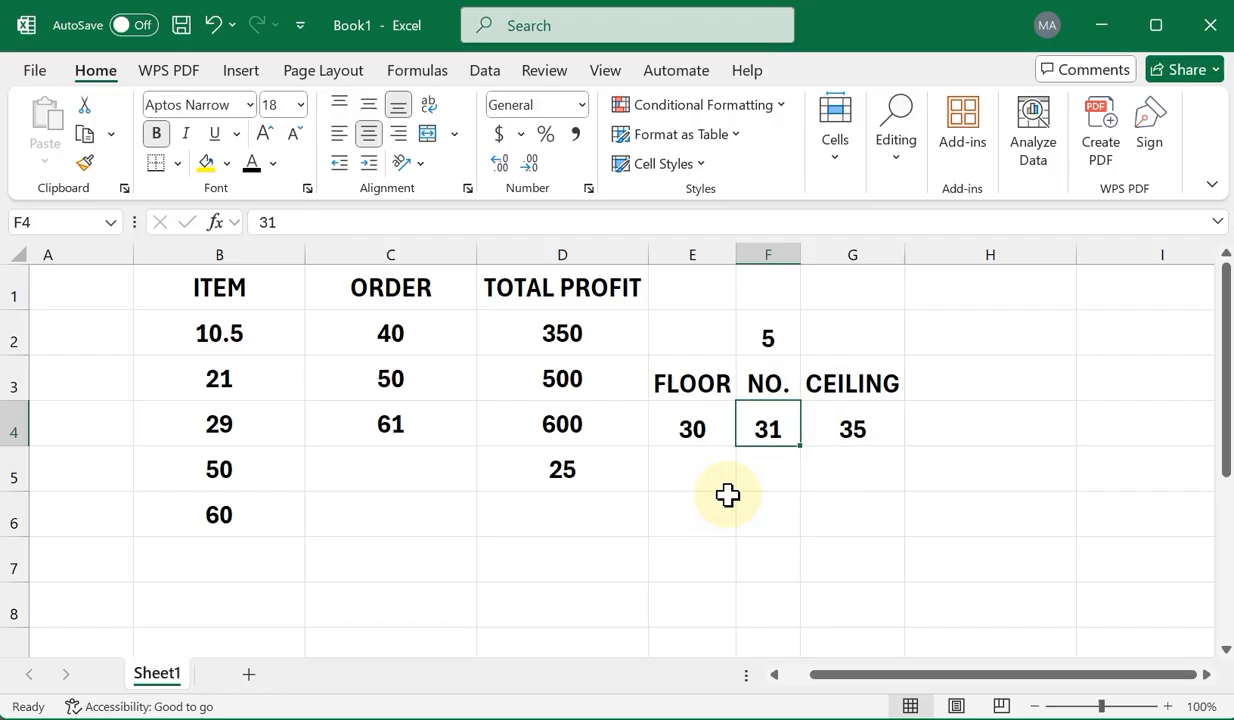
click(710, 427)
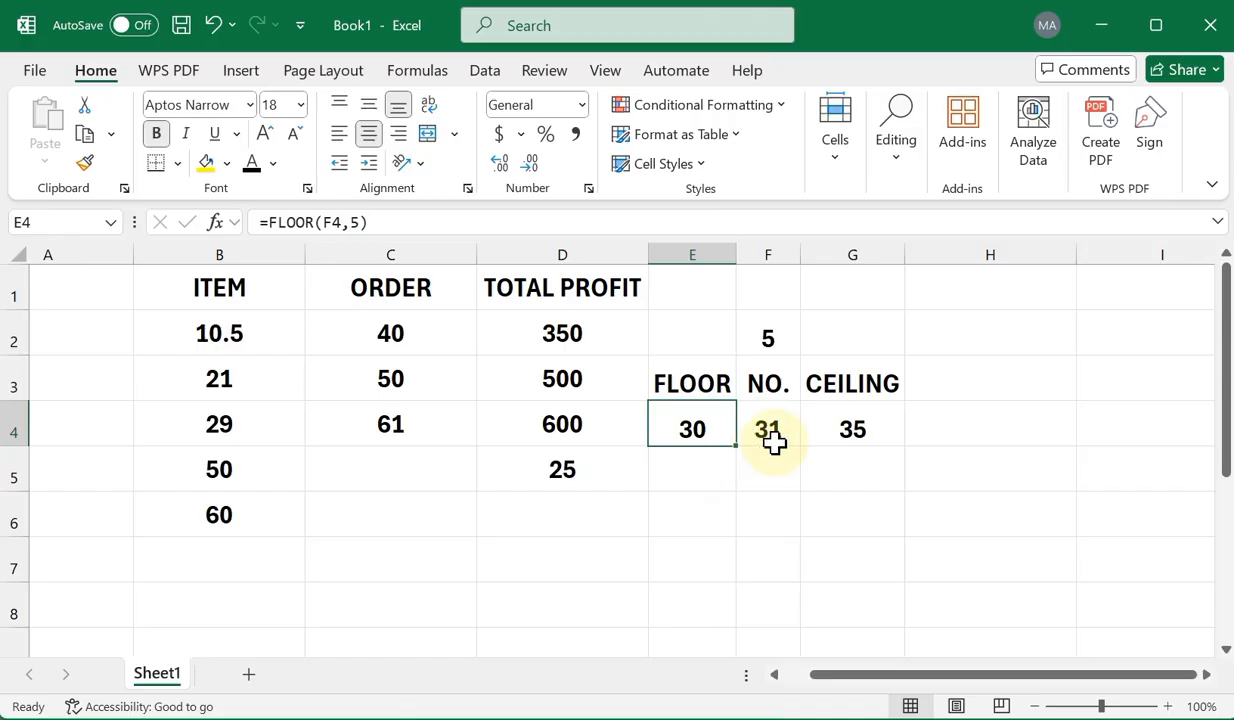
click(776, 427)
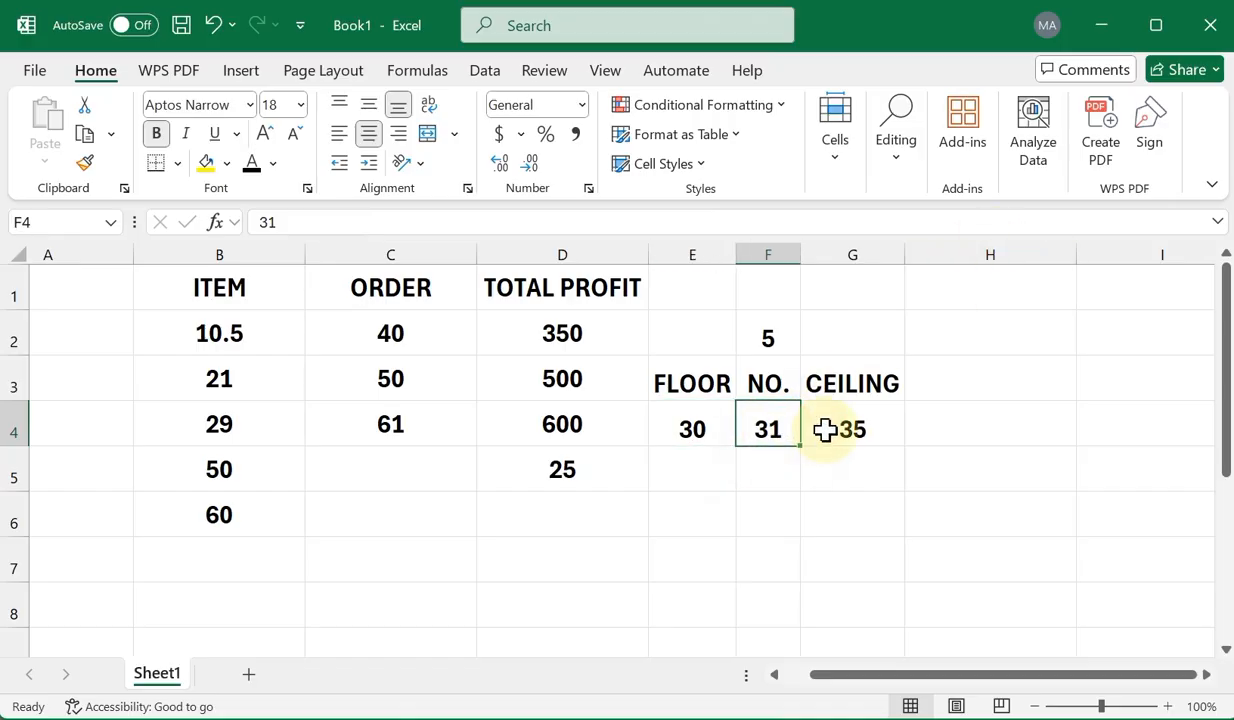
click(826, 428)
click(710, 428)
click(1105, 4)
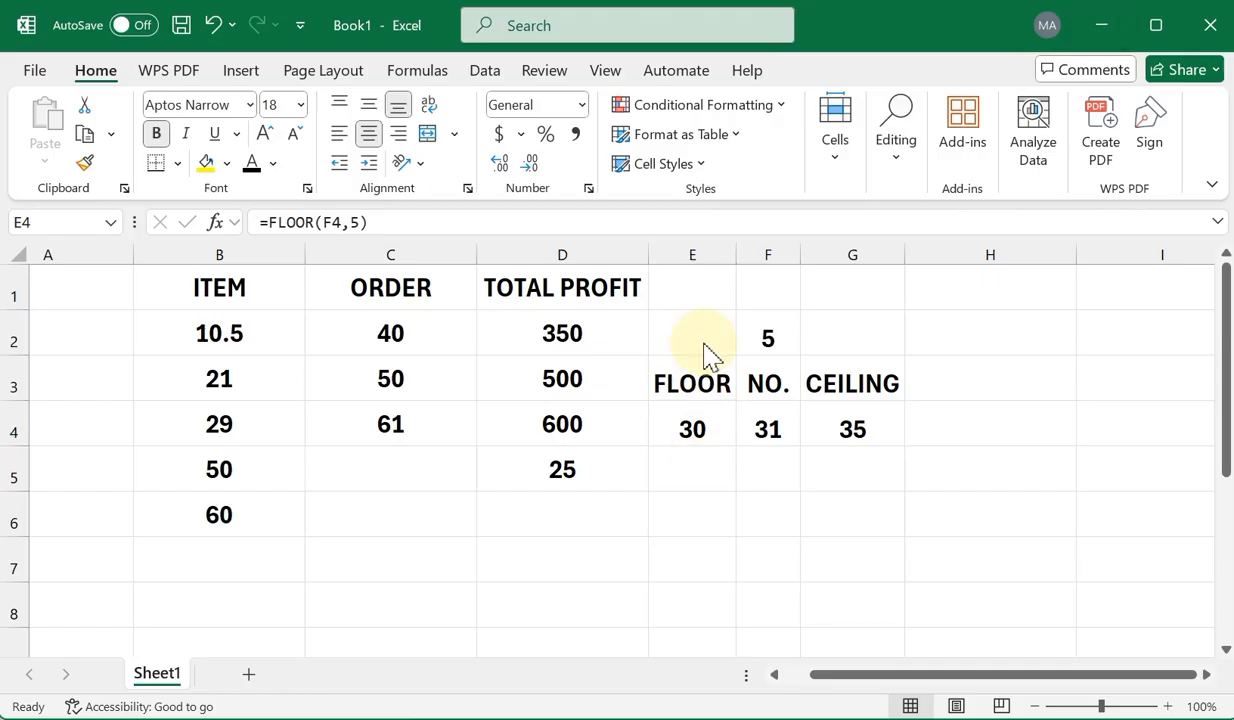
Enter the label CANCATINATE in cell H2
click(972, 338)
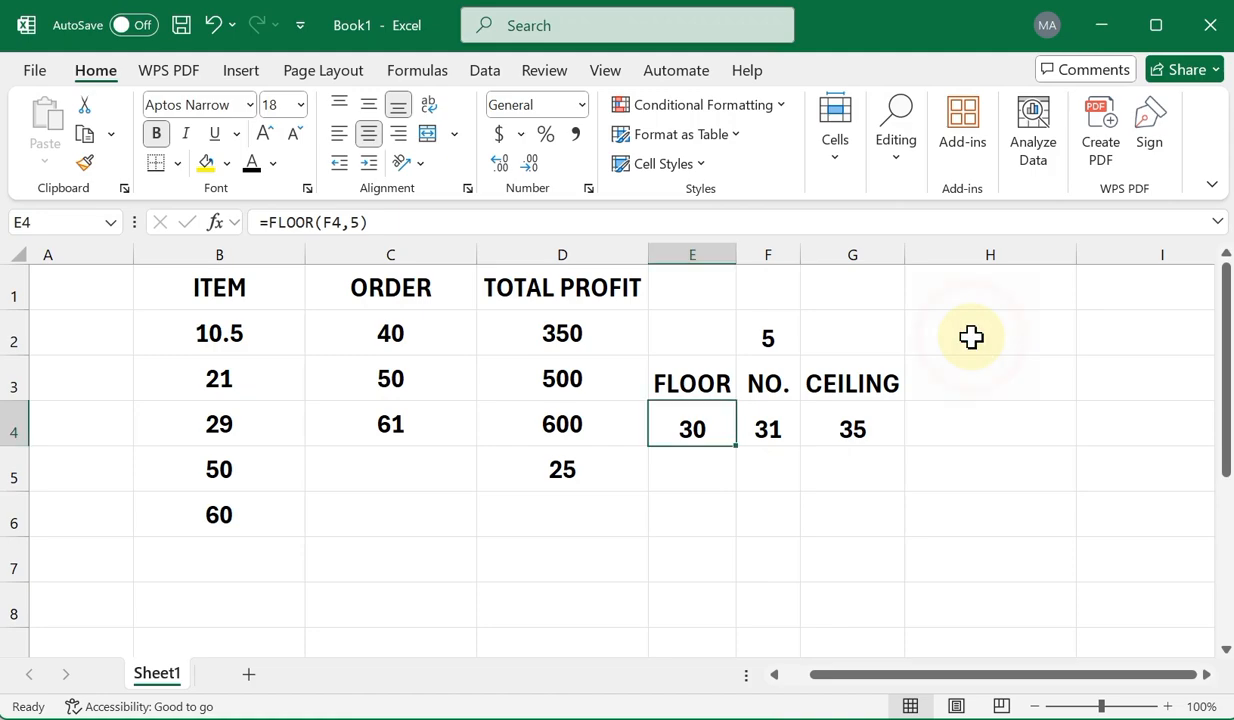
click(972, 336)
text(CANC)
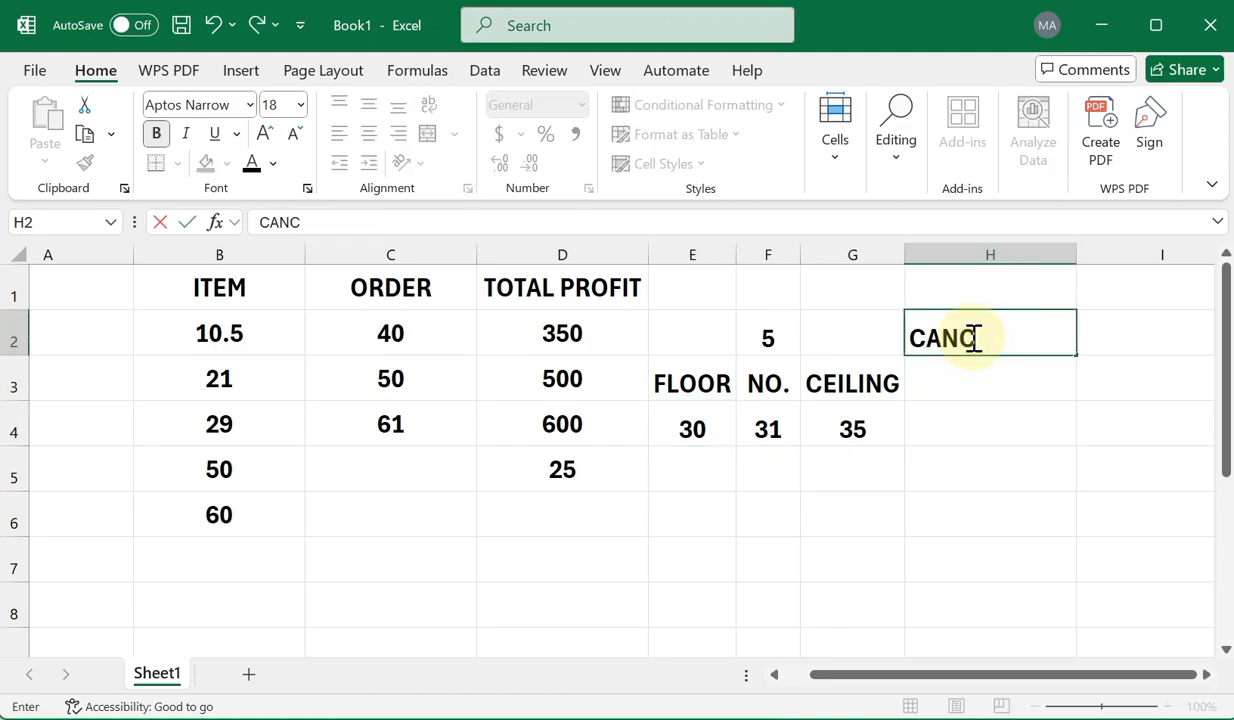
text(ATINATE)
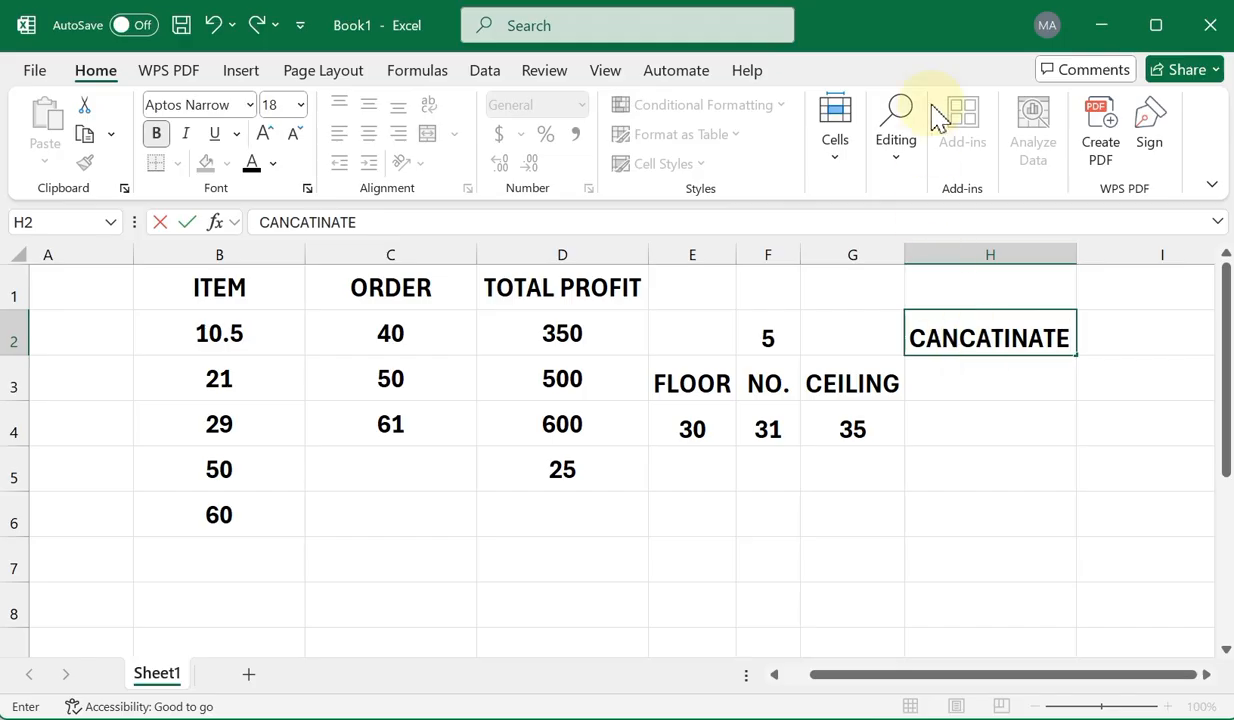
key(Return)
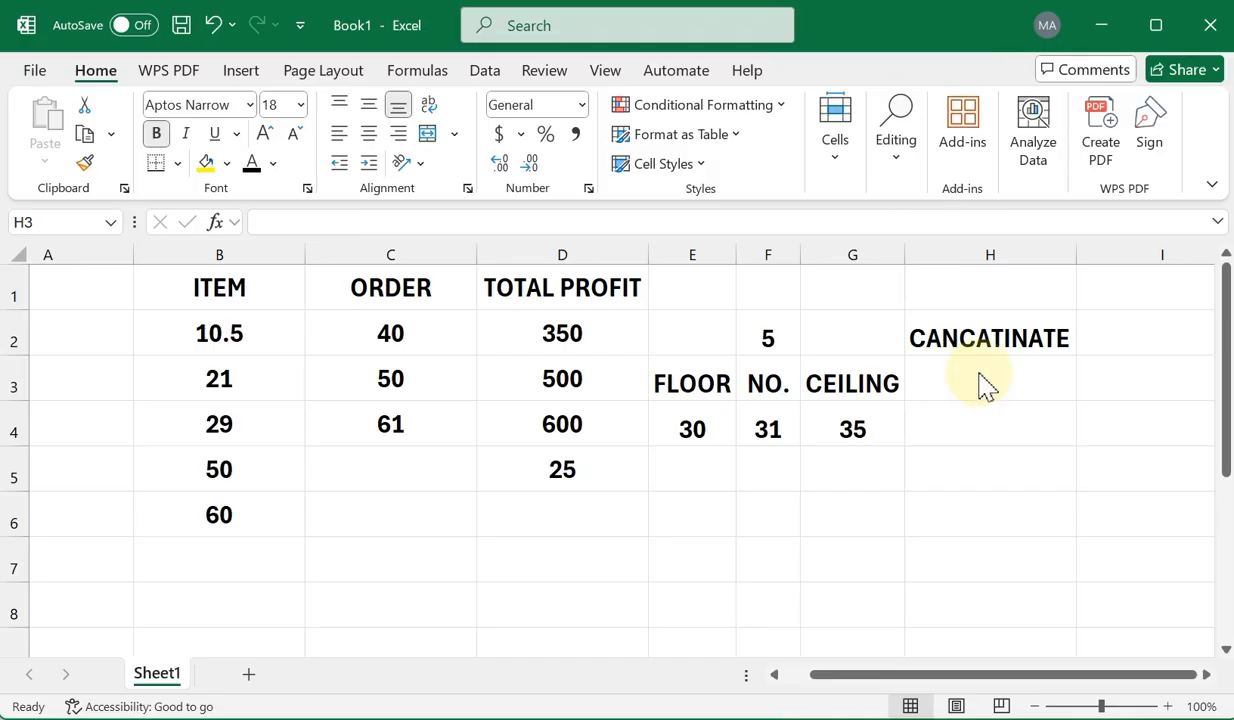
Correct the label in cell H2 to CANCATENATE
click(1018, 329)
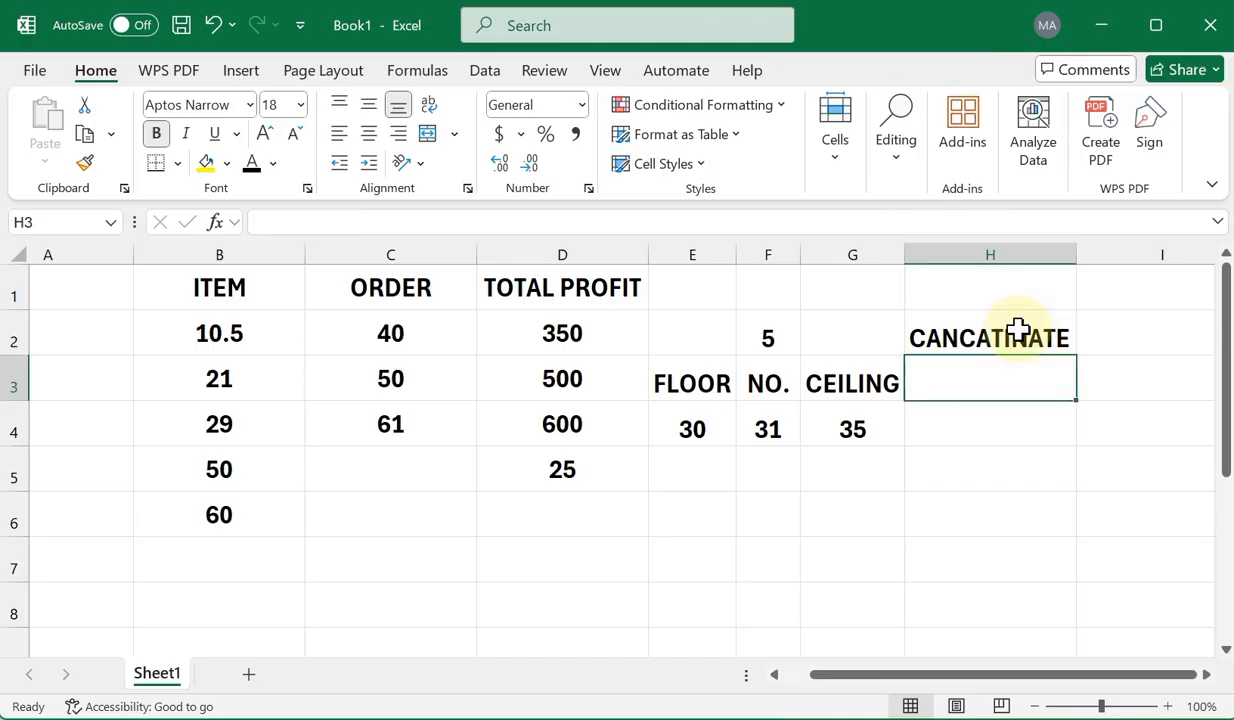
double_click(1016, 334)
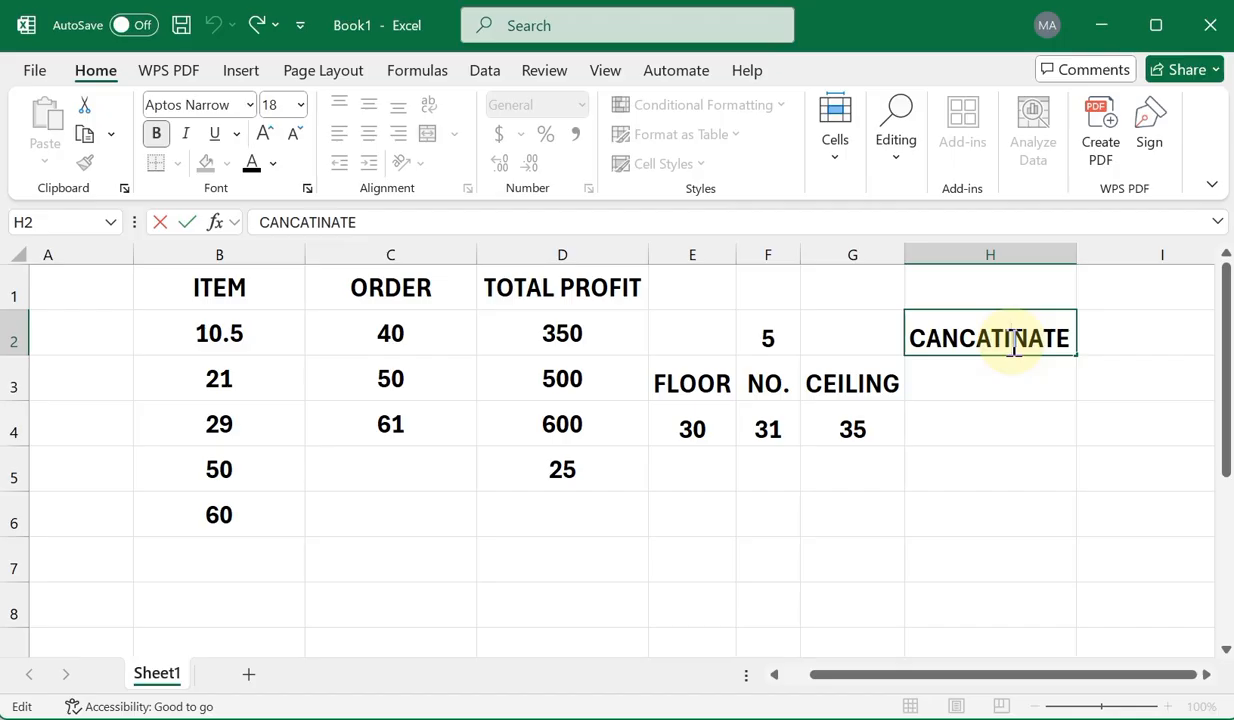
key(BackSpace)
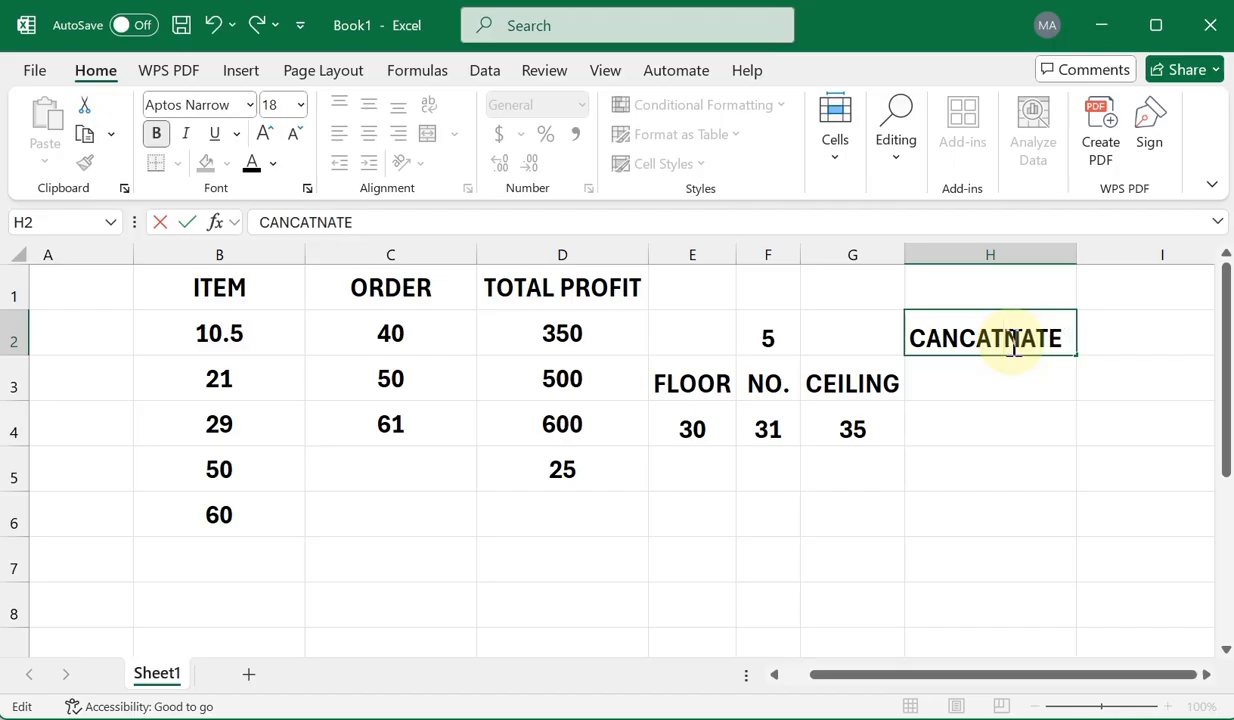
text(E)
Join the FLOOR and CEILING labels in cell H4 with the formula =CONCATENATE(E3,G3)
click(969, 433)
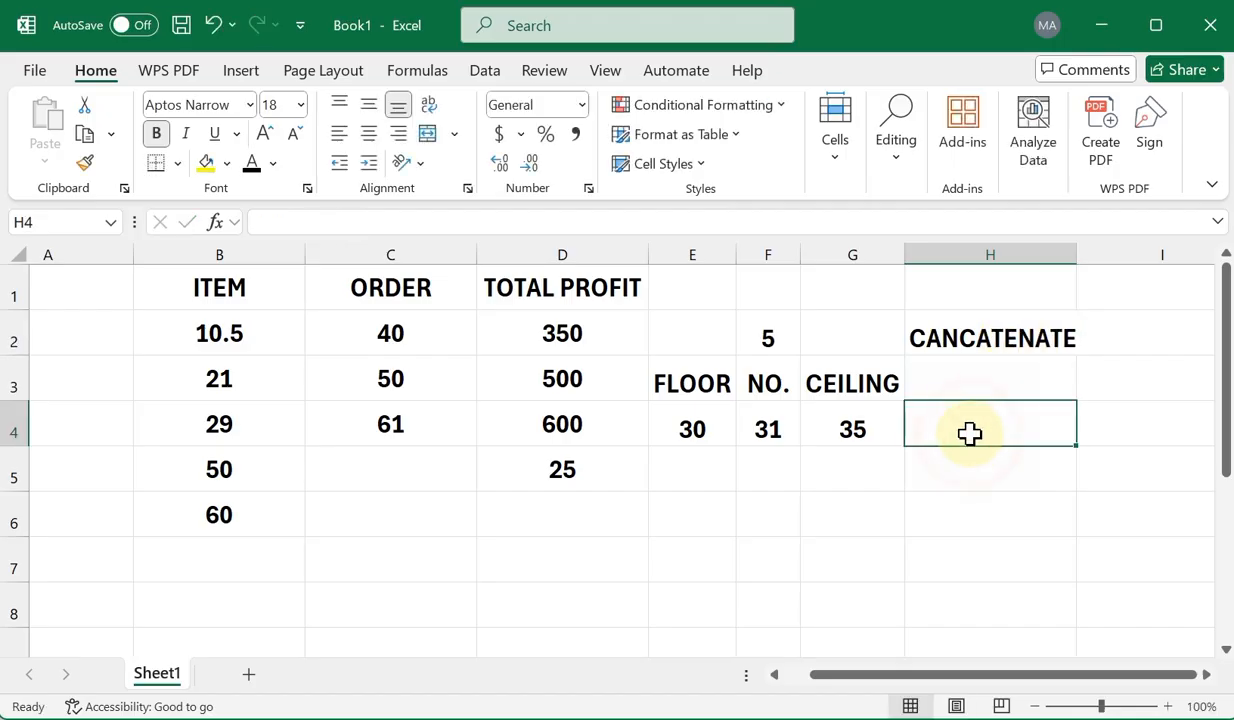
text(=CONCATE)
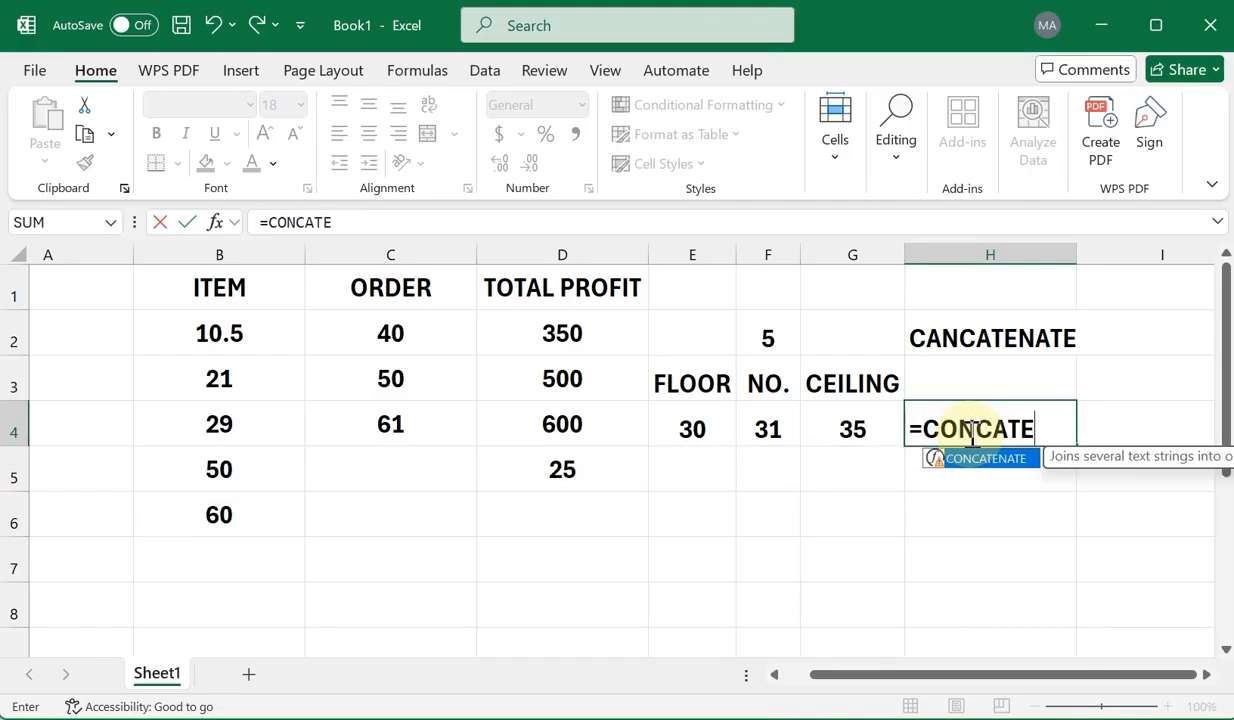
key(Tab)
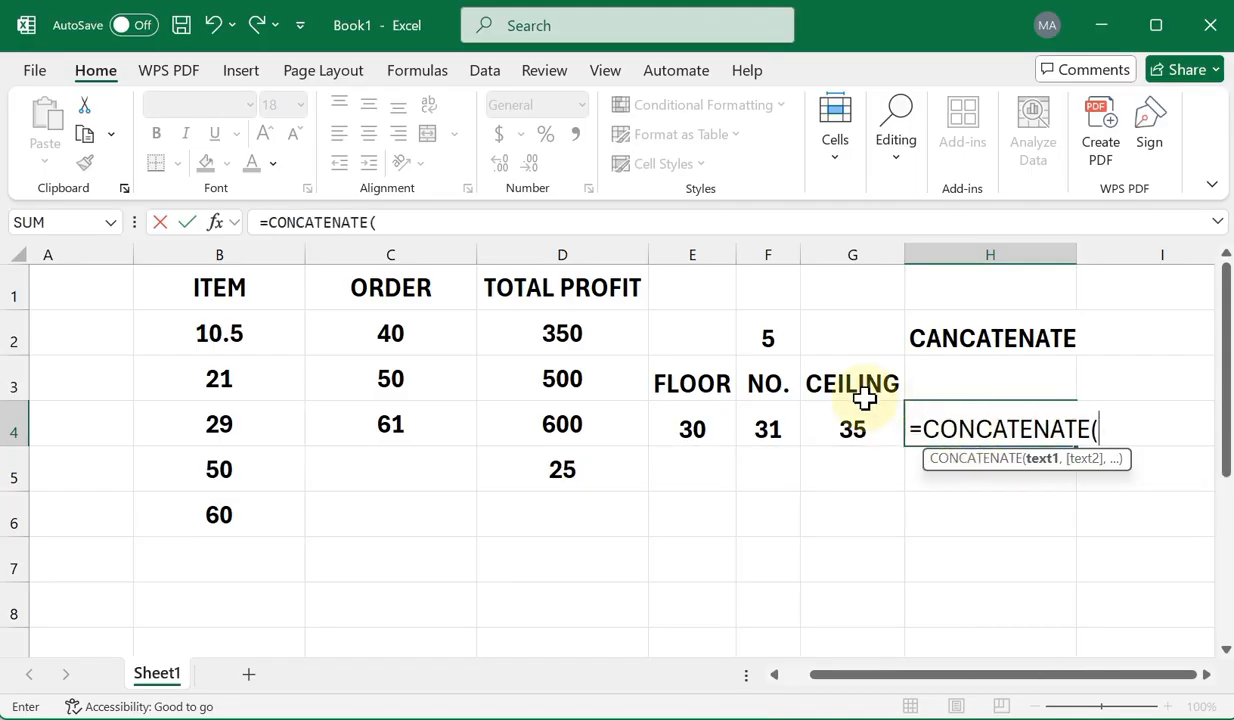
click(692, 383)
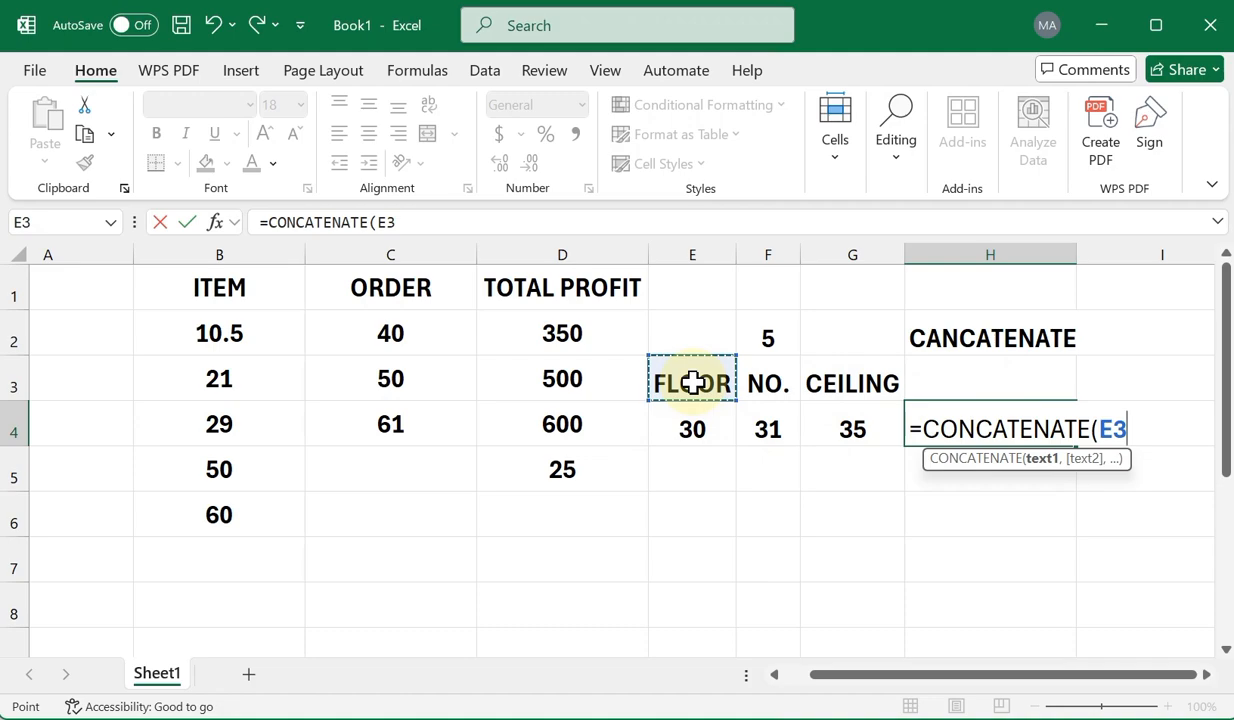
text(,)
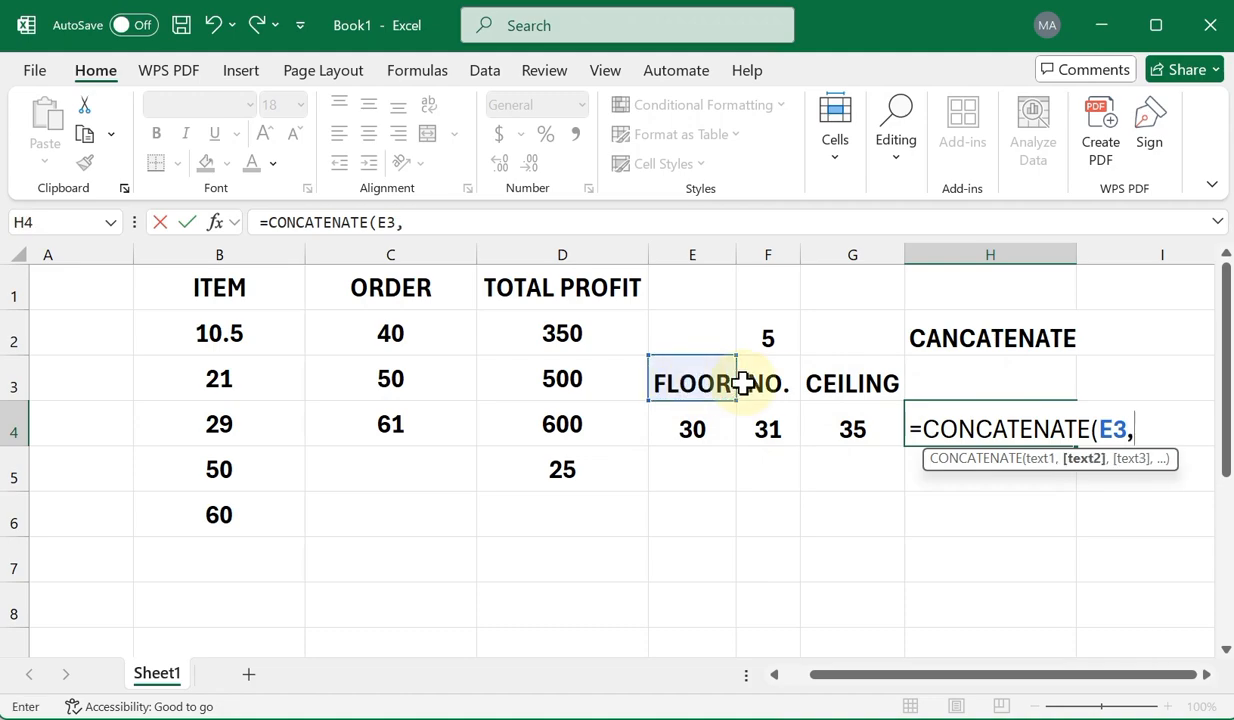
click(838, 378)
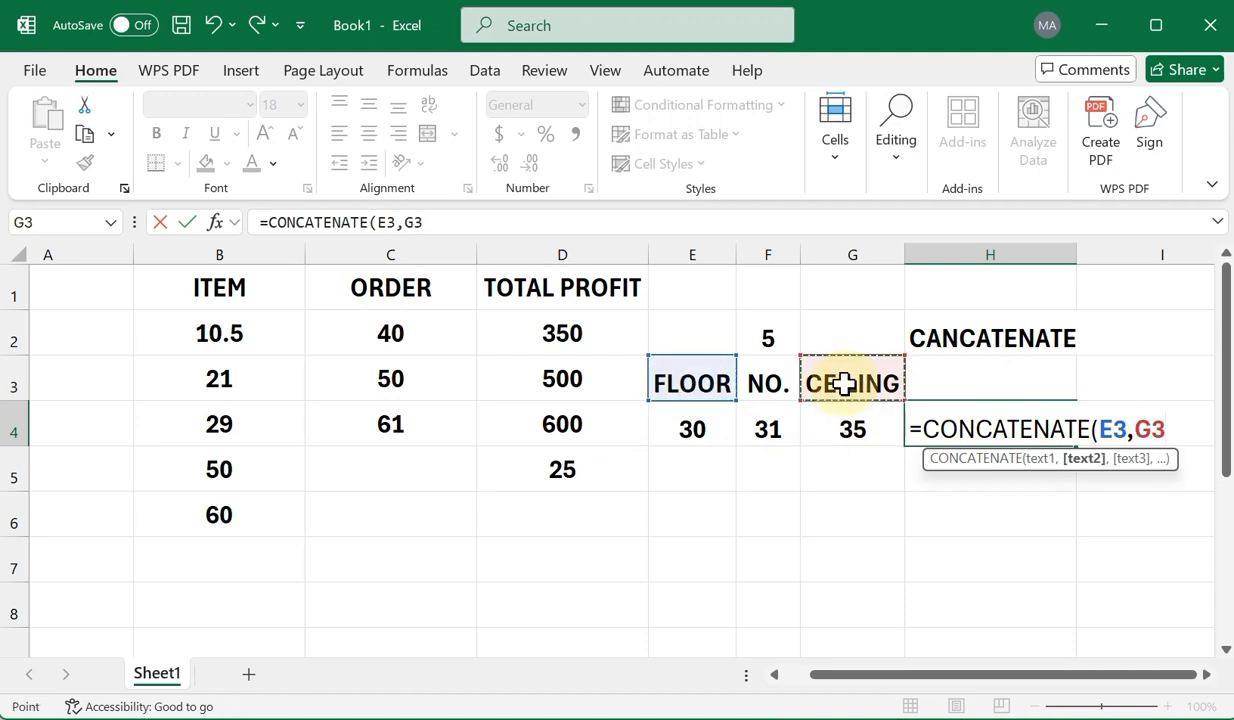
text())
key(Return)
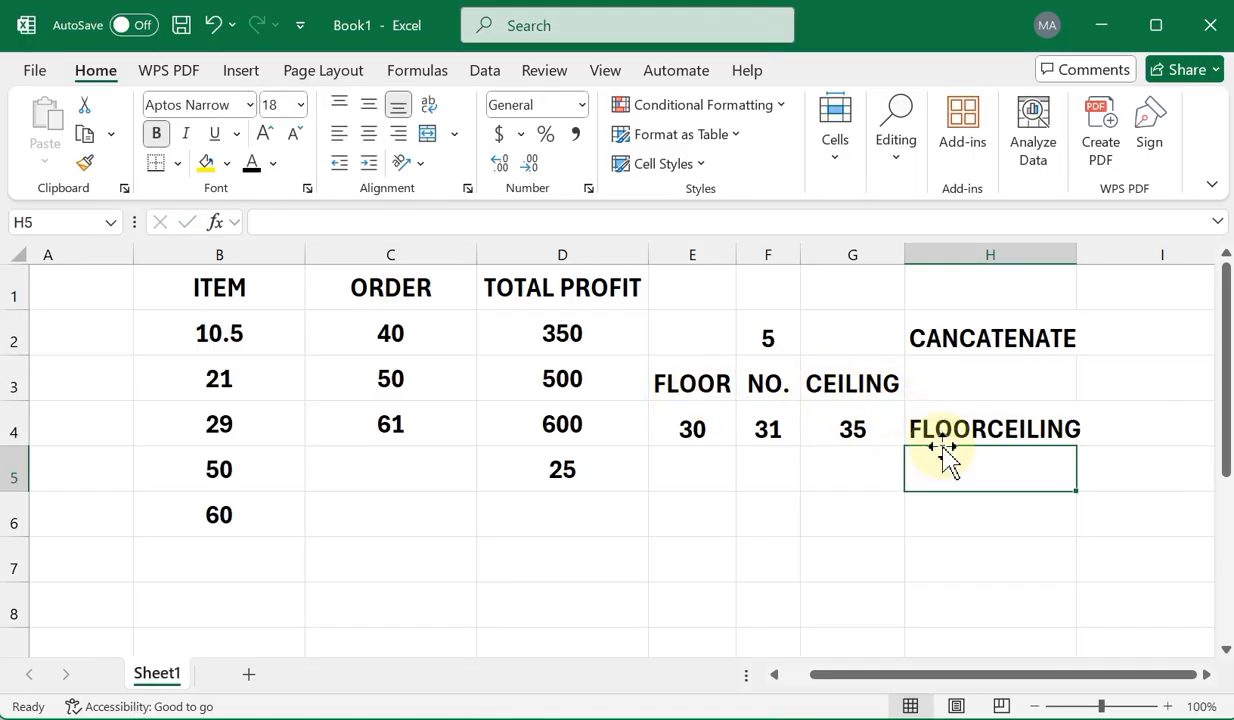
Join the three numbers below the FLOOR, NO. and CEILING labels in cell H5 with =CONCATENATE(E4,F4,G4)
text(=CO)
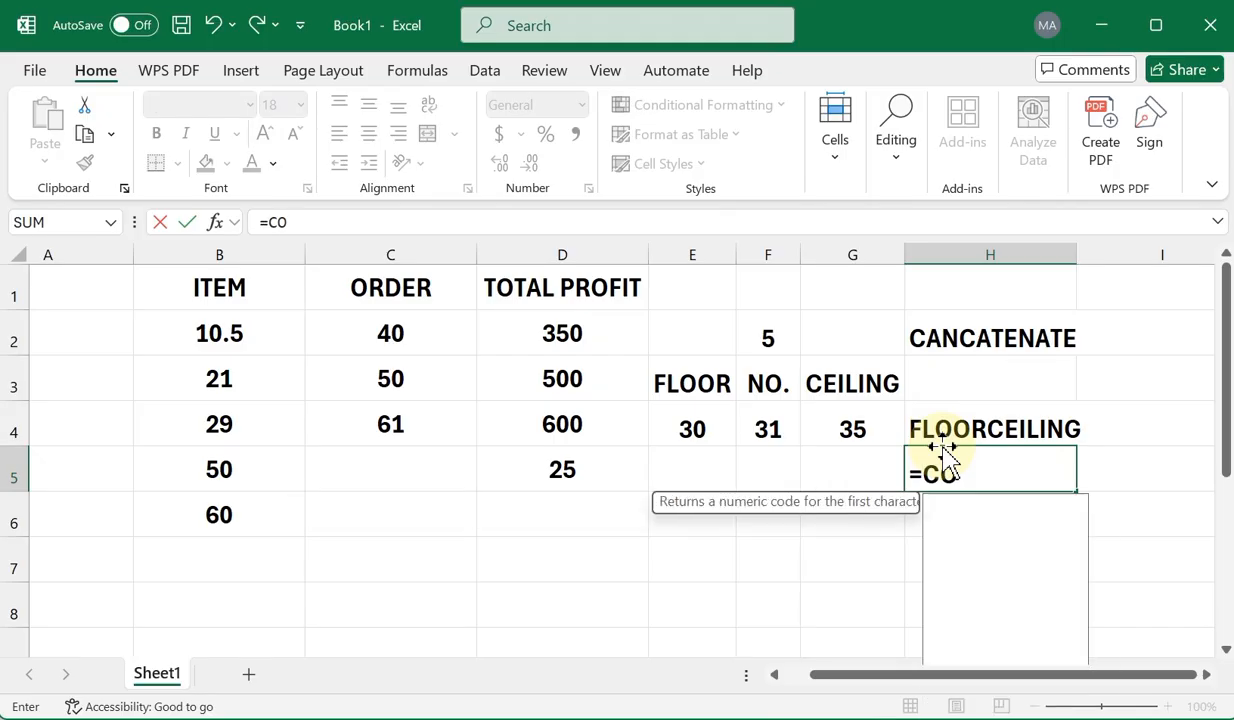
text(NCATENATE()
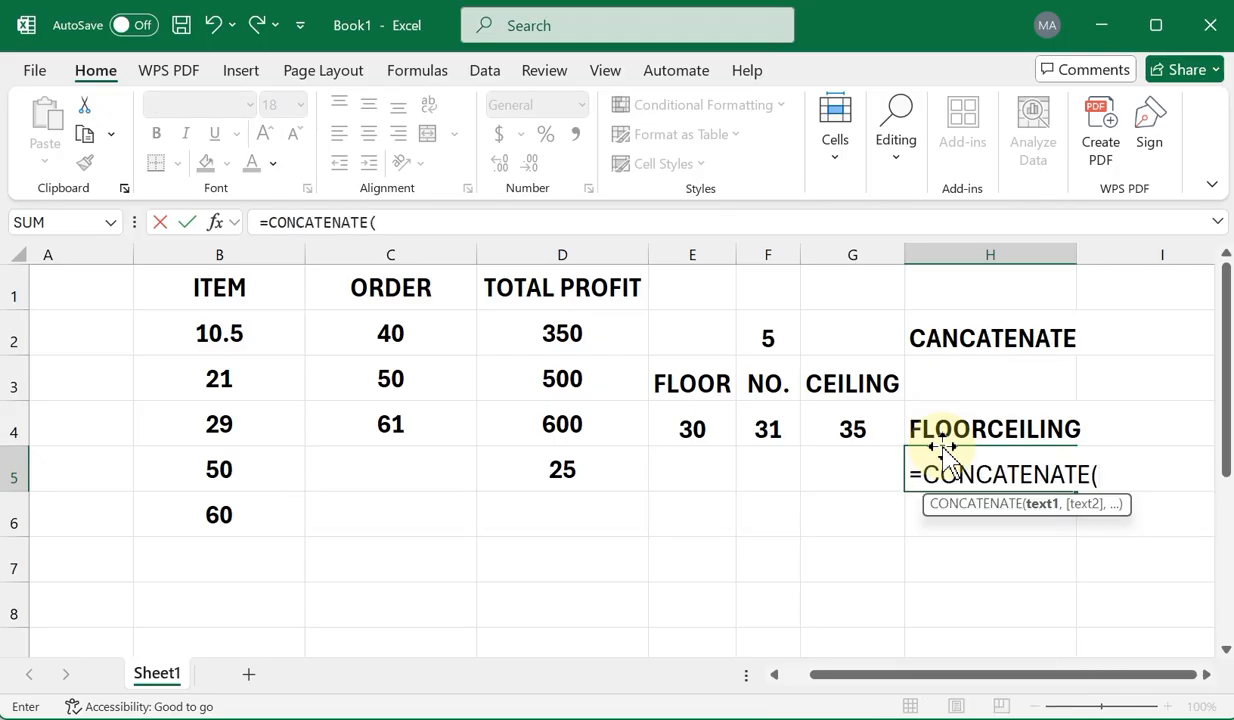
click(695, 425)
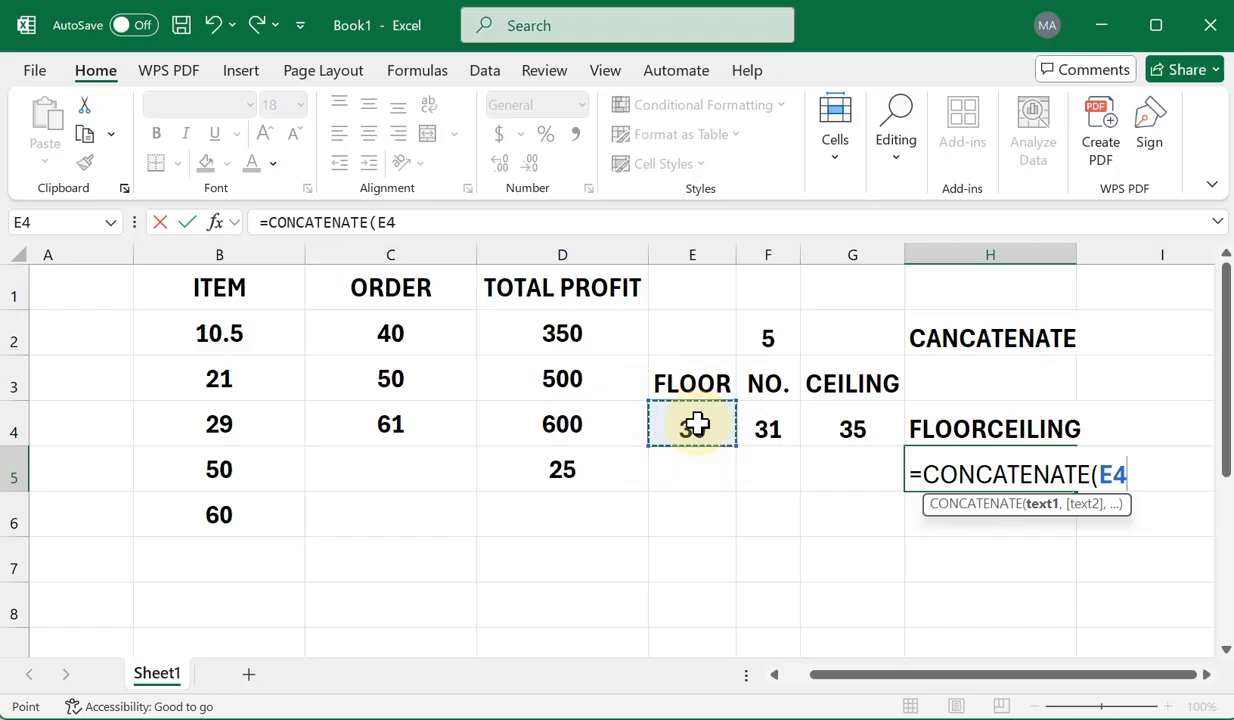
text(,)
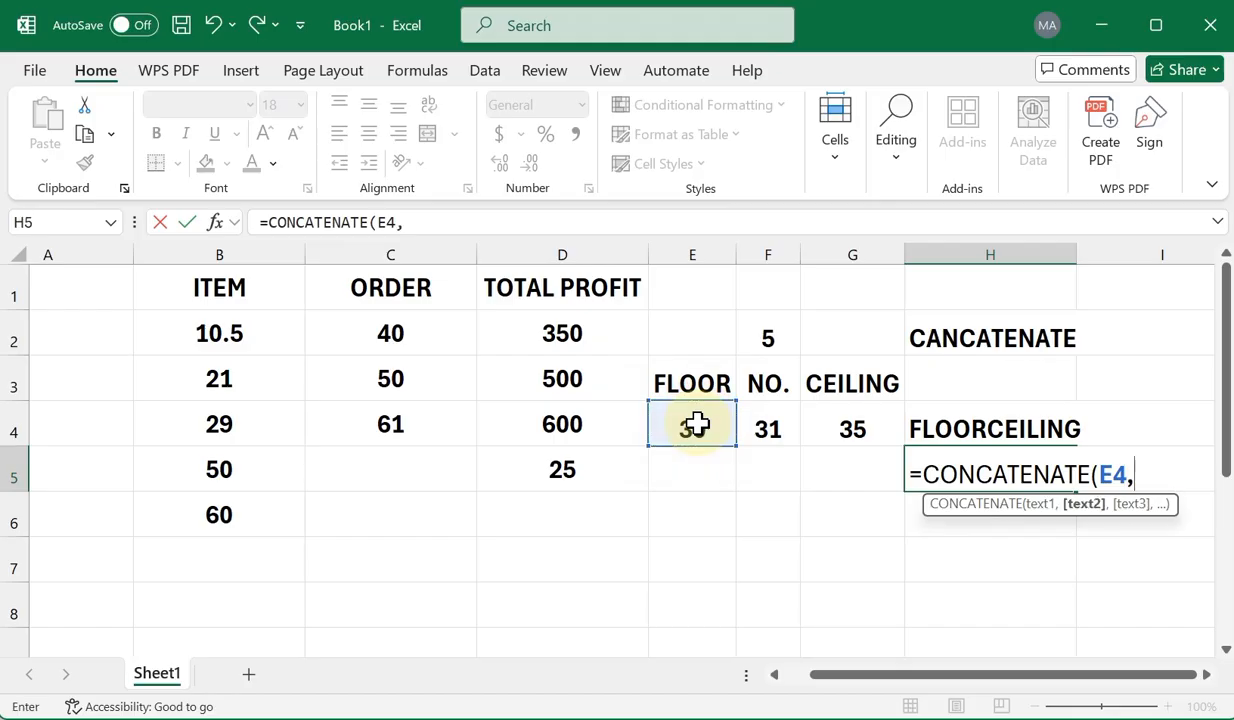
click(784, 428)
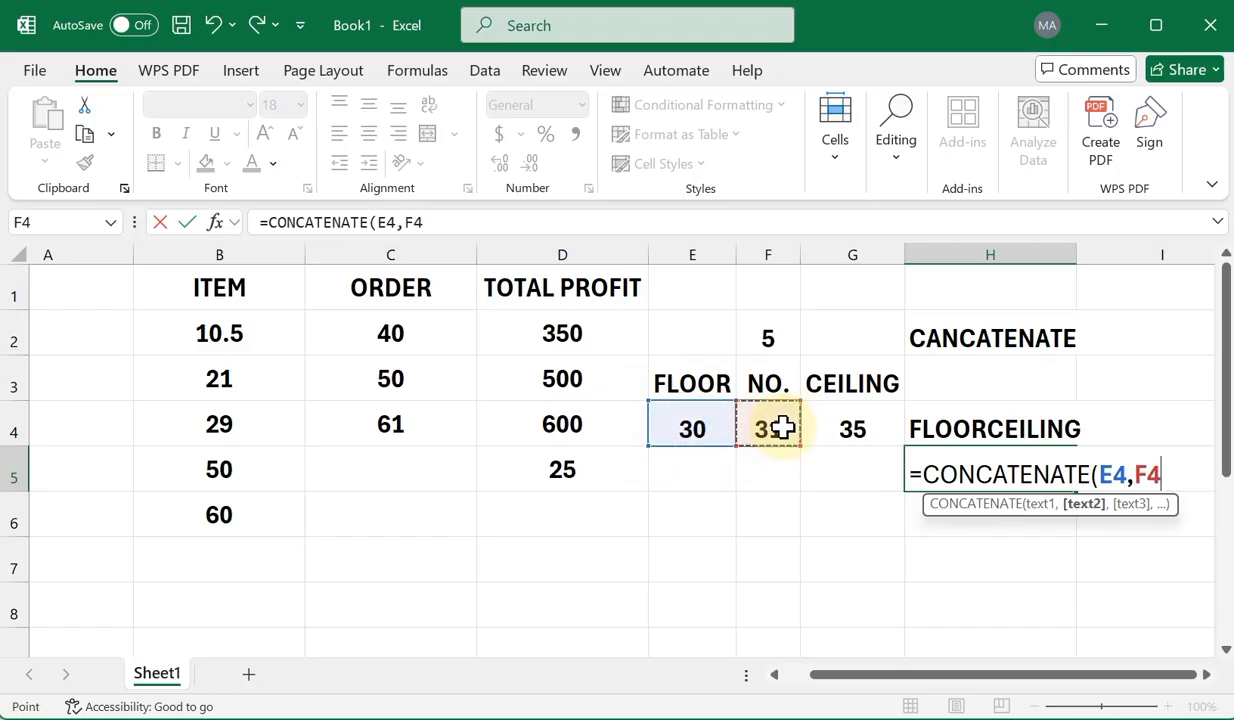
text(,)
click(832, 428)
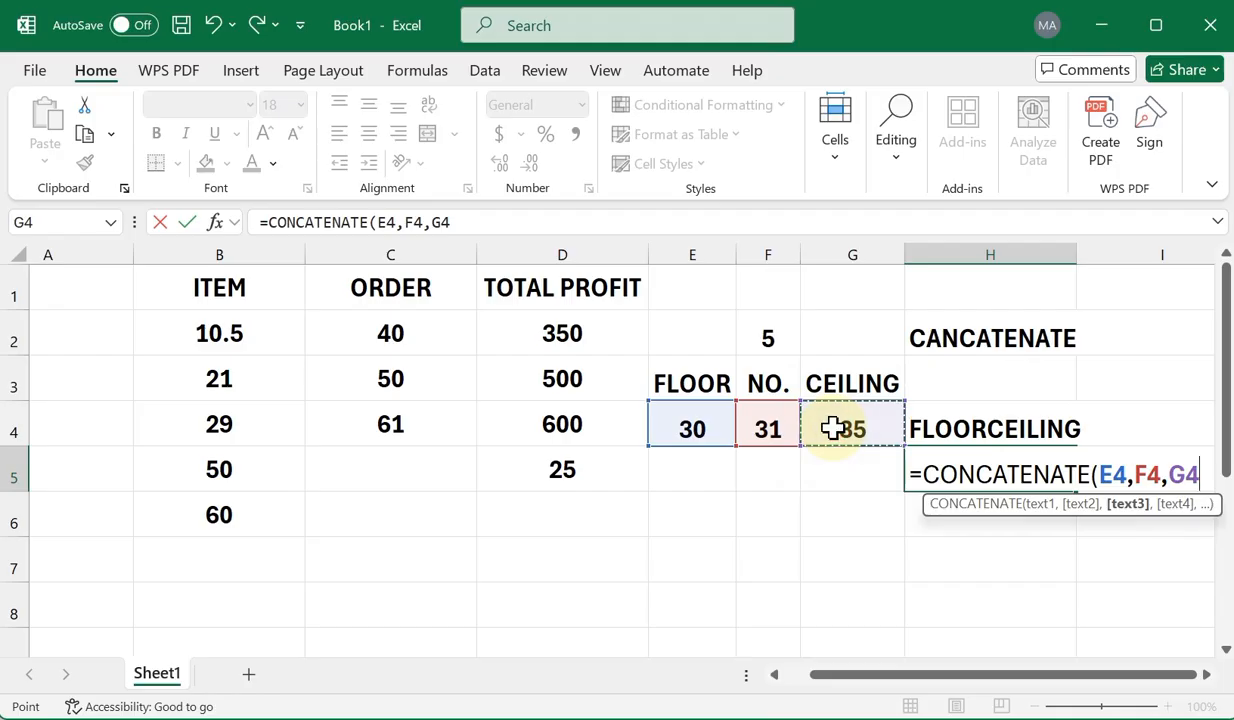
text())
key(Return)
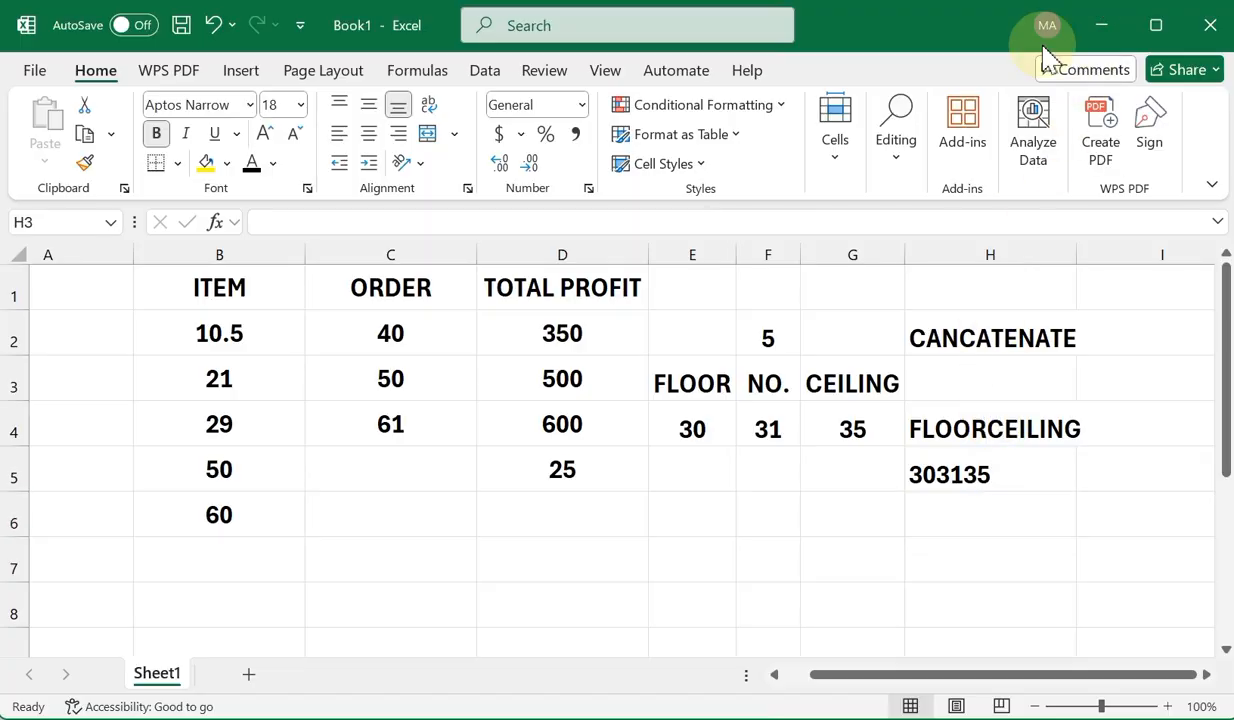
Replace the label in cell H2 with LEN
click(970, 336)
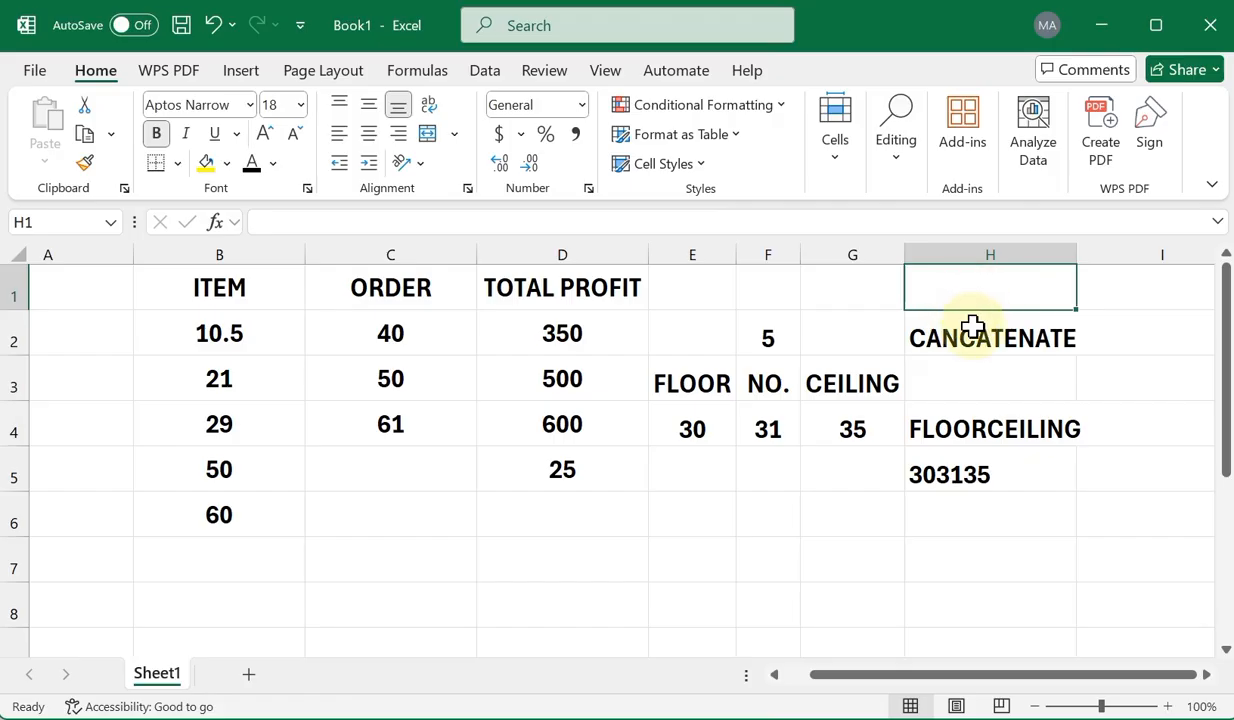
double_click(973, 325)
text(LEN)
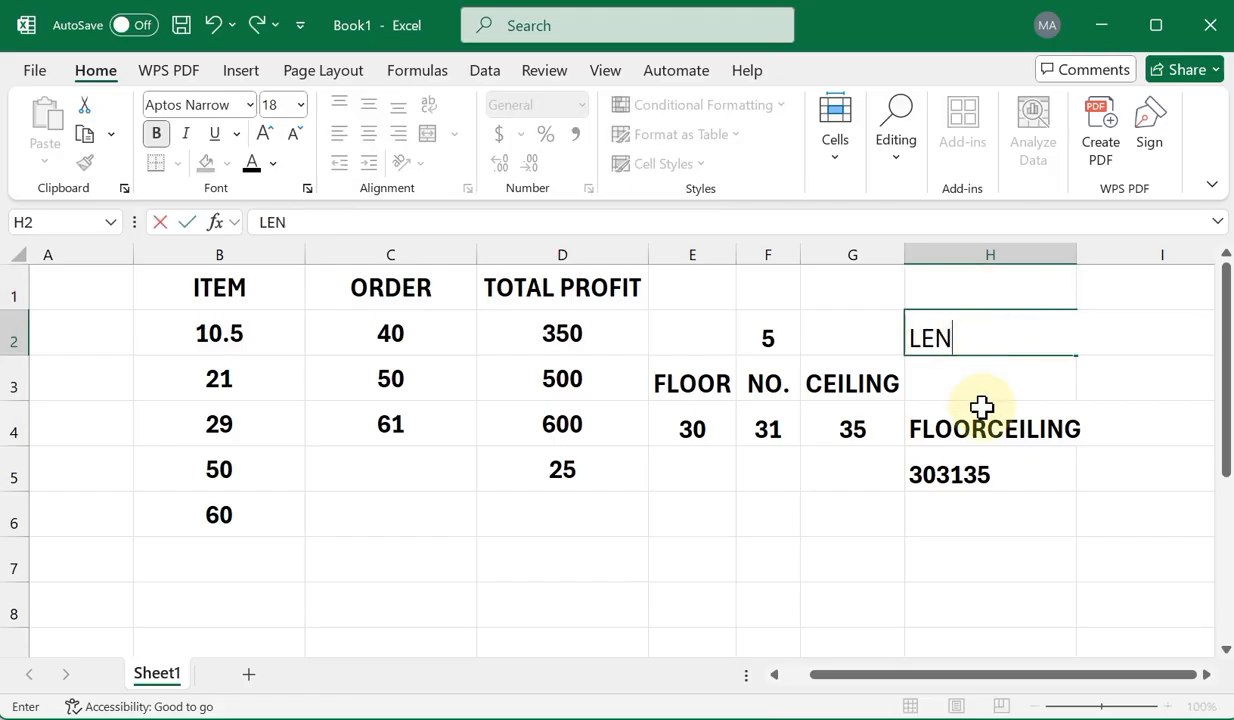
click(969, 394)
click(975, 345)
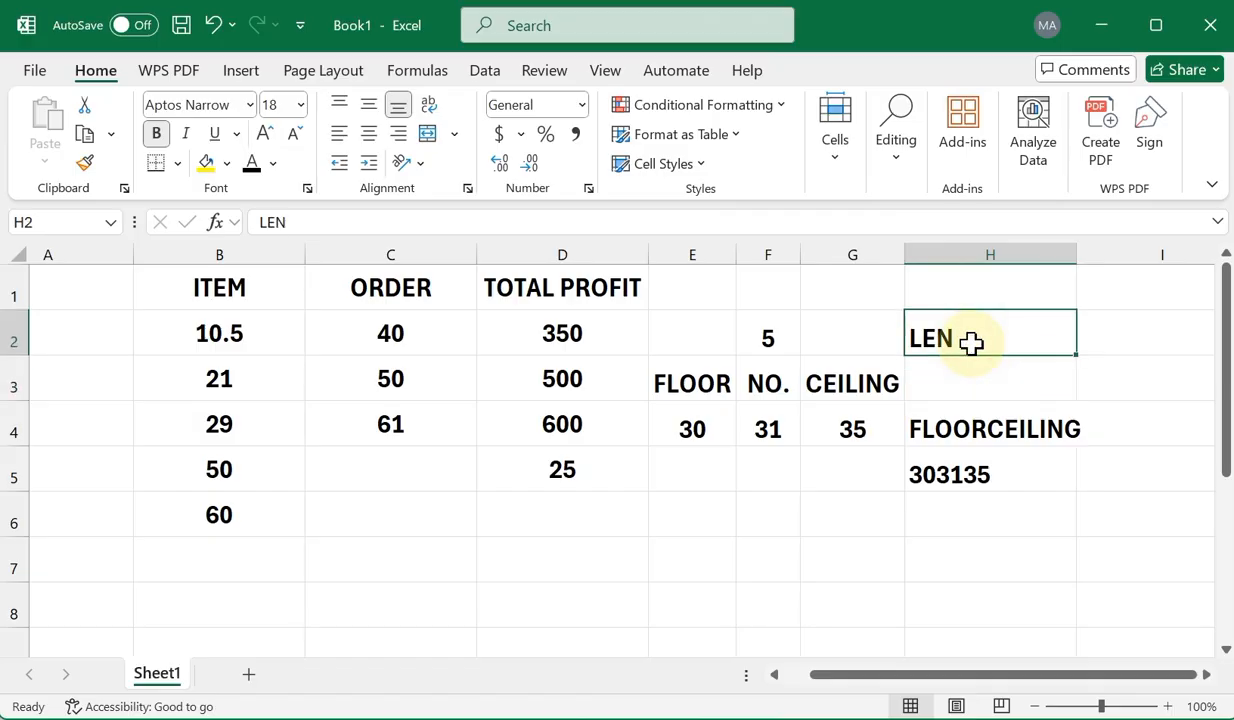
Clear the two CONCATENATE formulas from cells H4 and H5
click(710, 376)
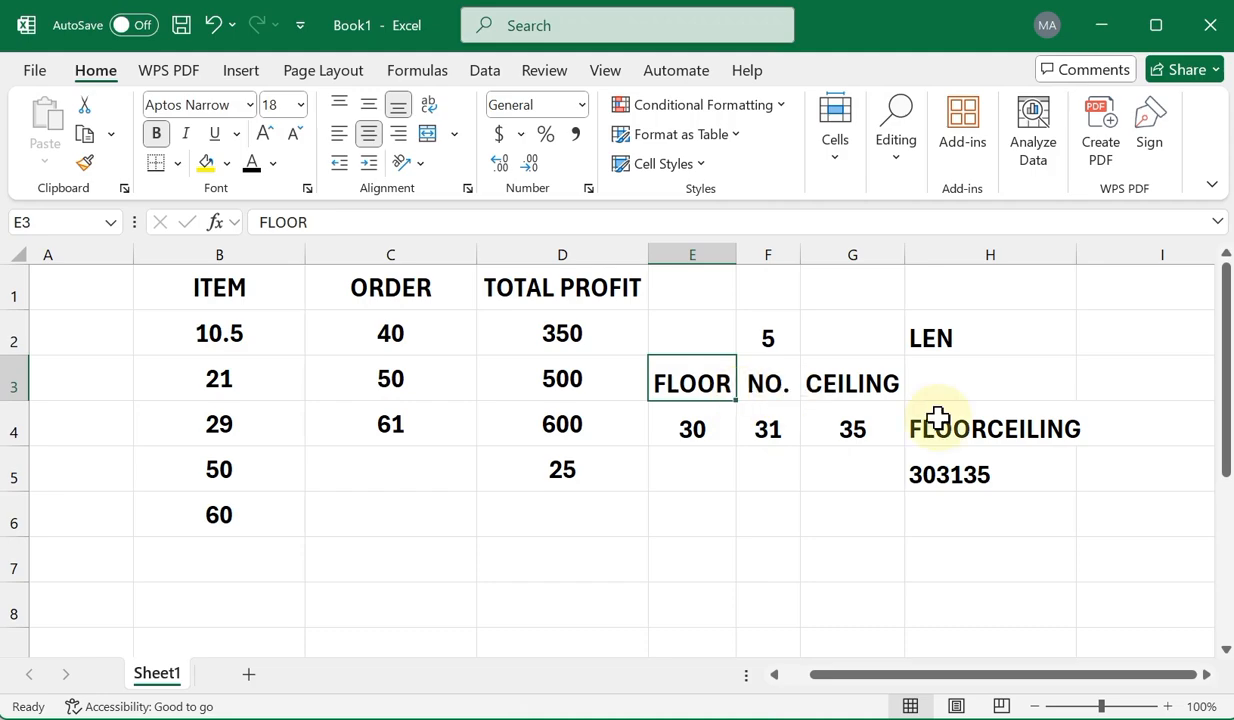
drag(972, 437, 966, 462)
key(F2)
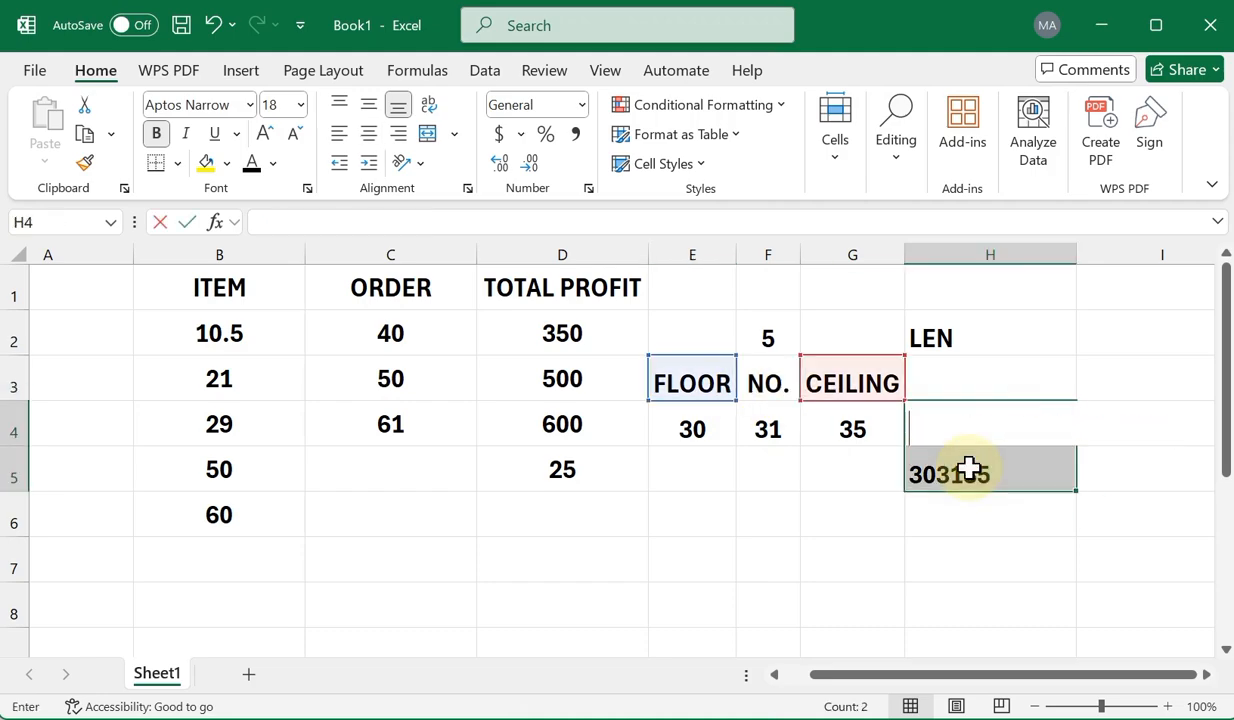
click(969, 471)
key(F2)
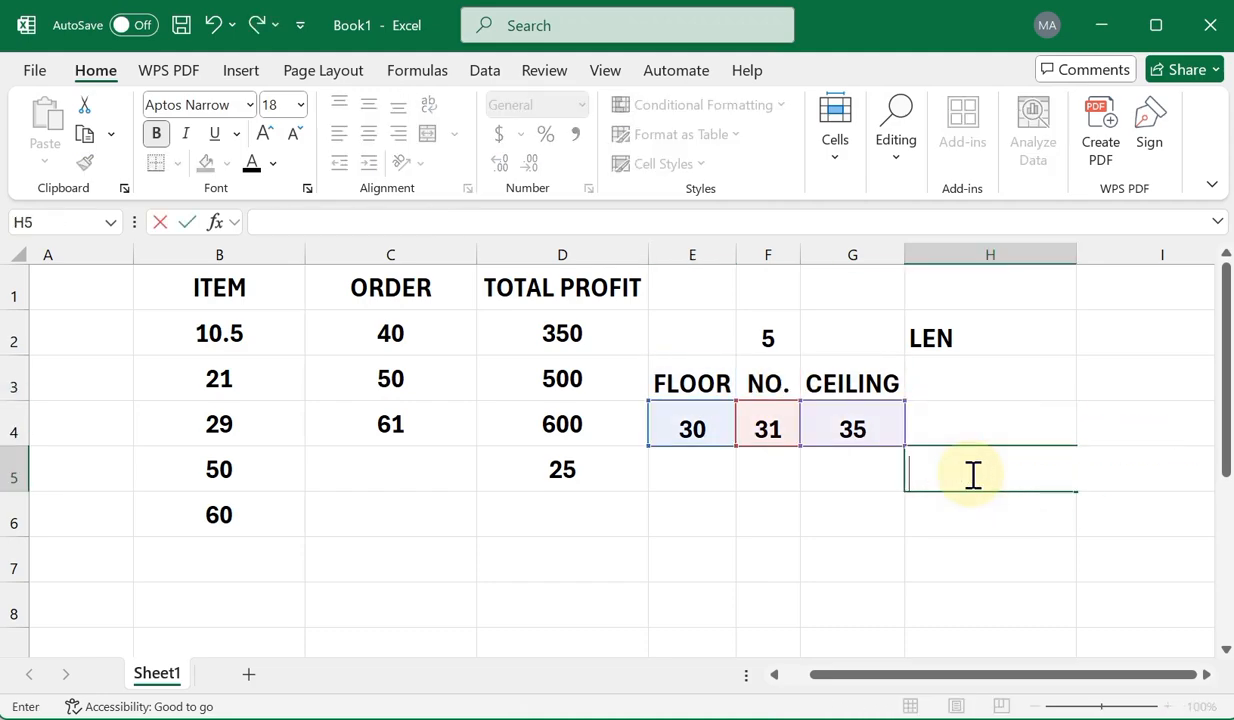
click(933, 418)
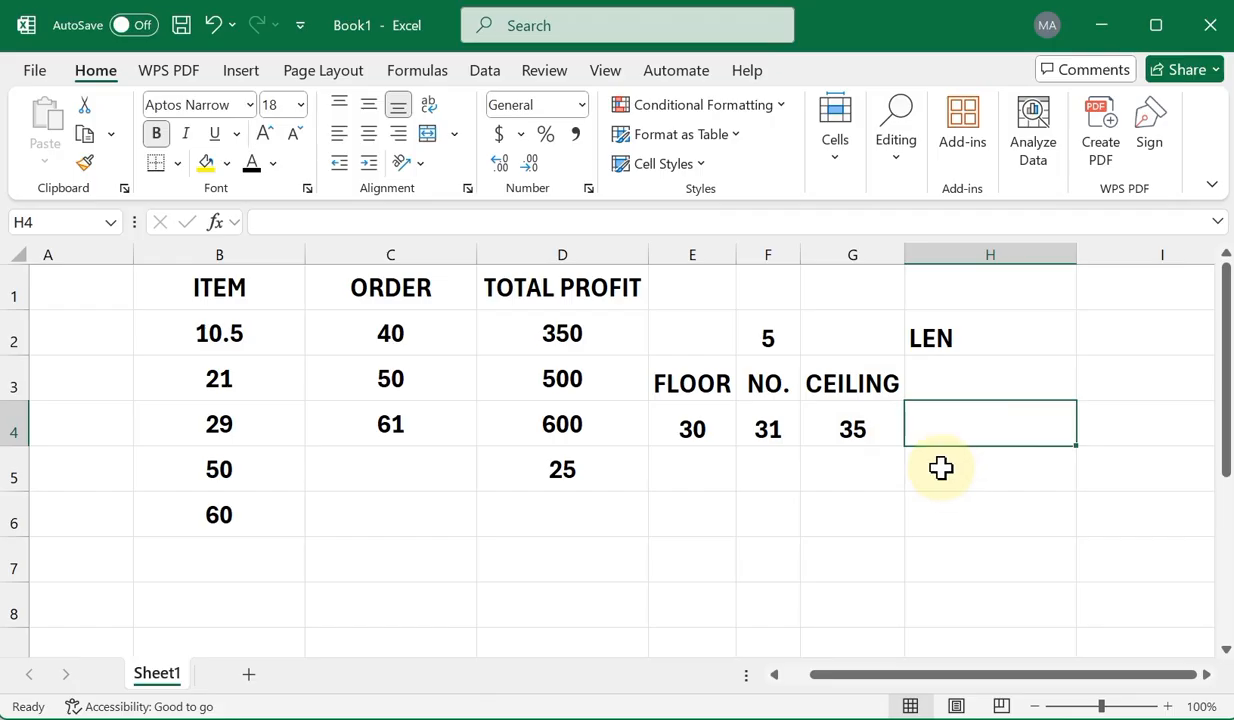
Count the characters of the FLOOR label in cell H5 with the formula =LEN(E3)
click(940, 468)
text(=)
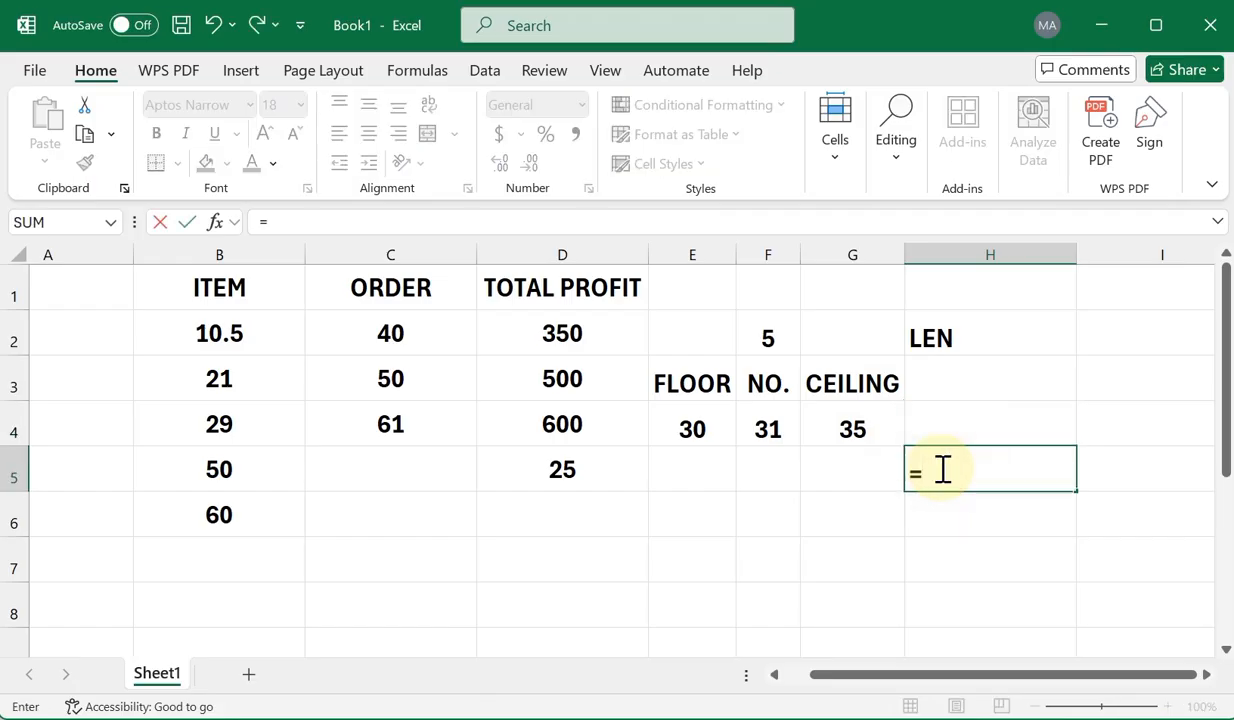
text(LEN()
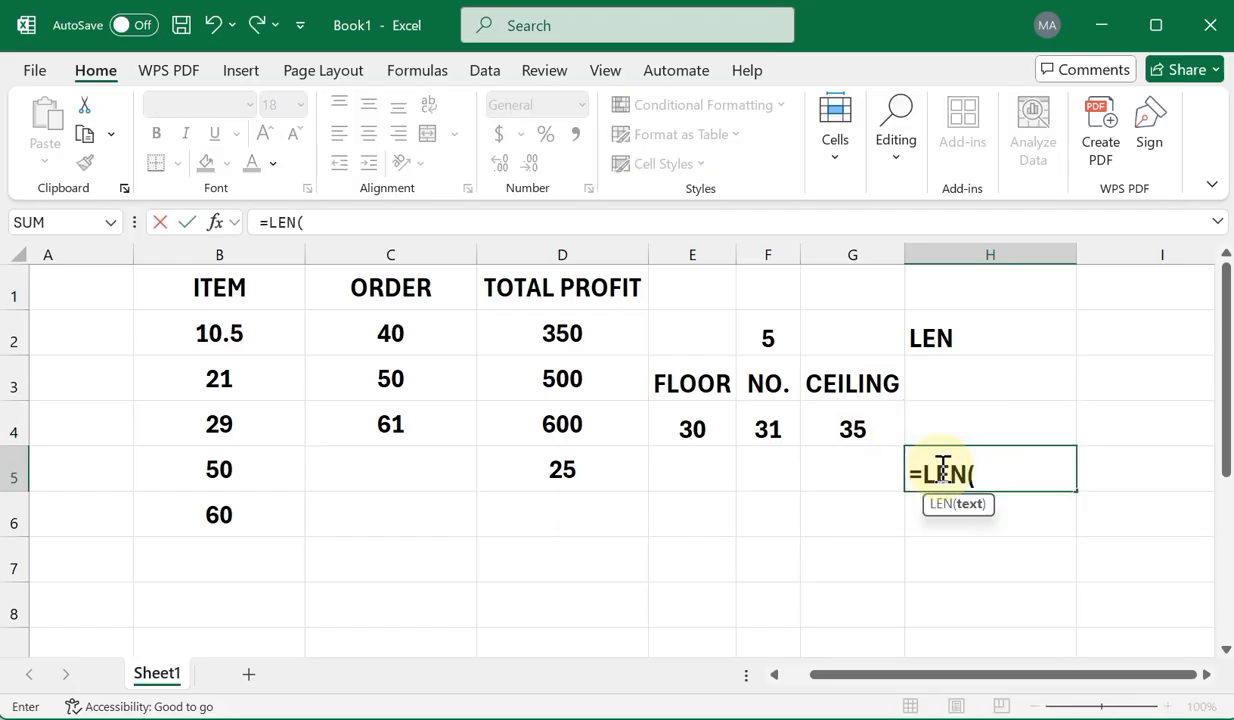
click(703, 377)
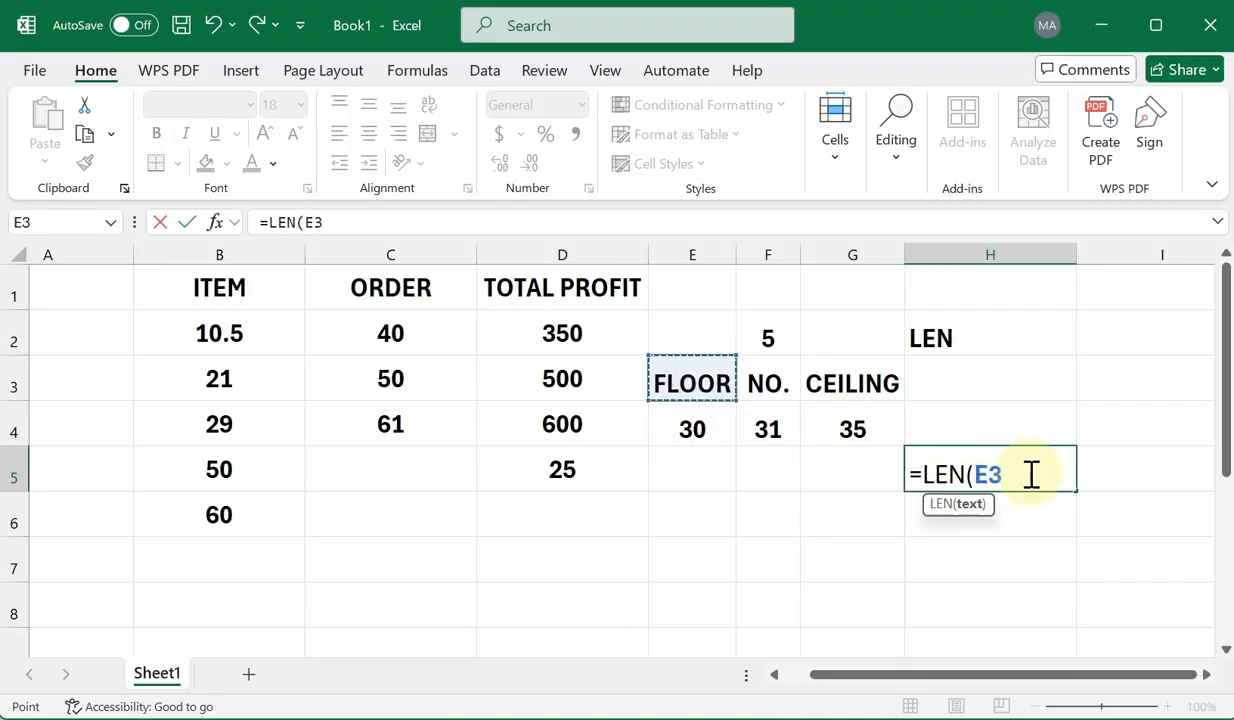
text())
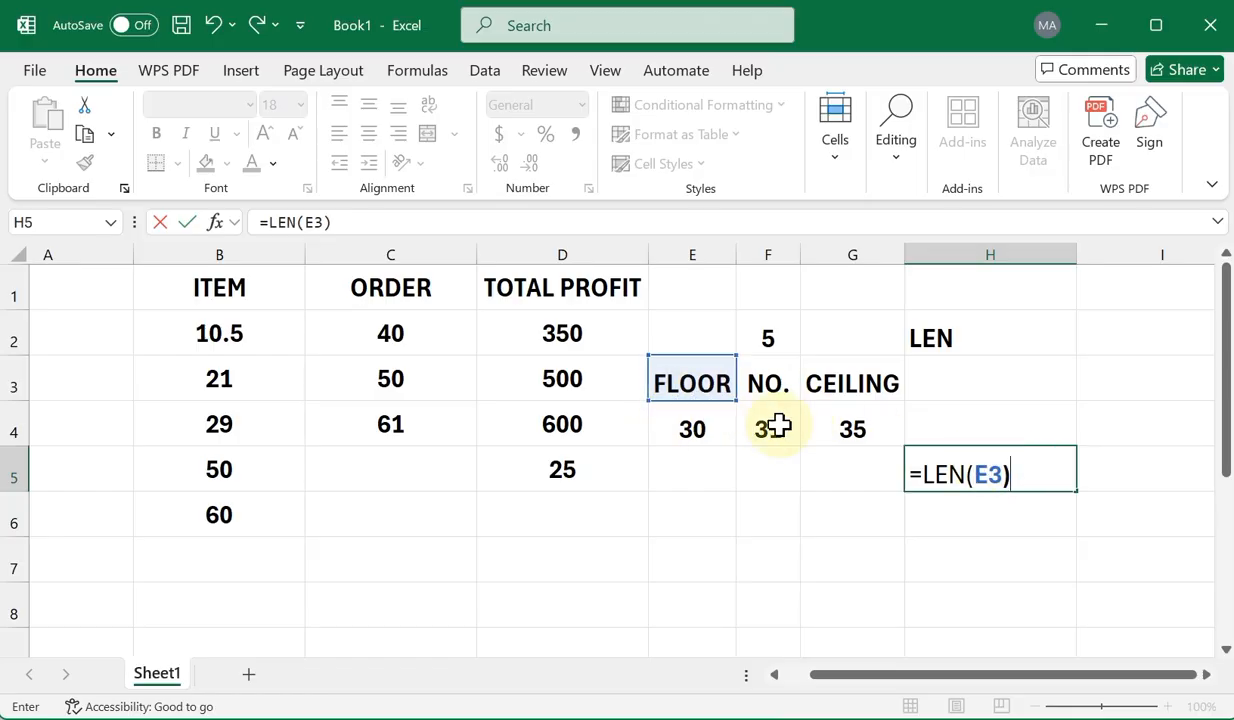
key(Return)
Count the characters of the number below the FLOOR label by replacing cell H5's formula with =LEN(E4)
click(1040, 478)
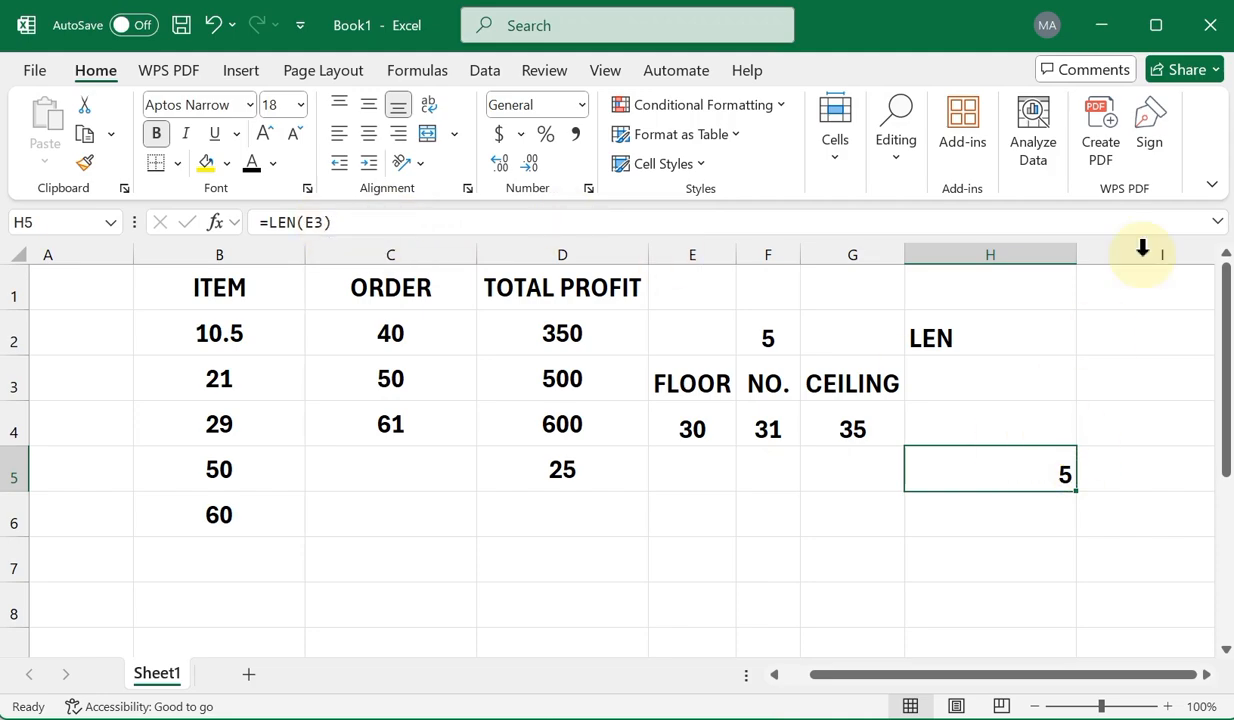
text(=)
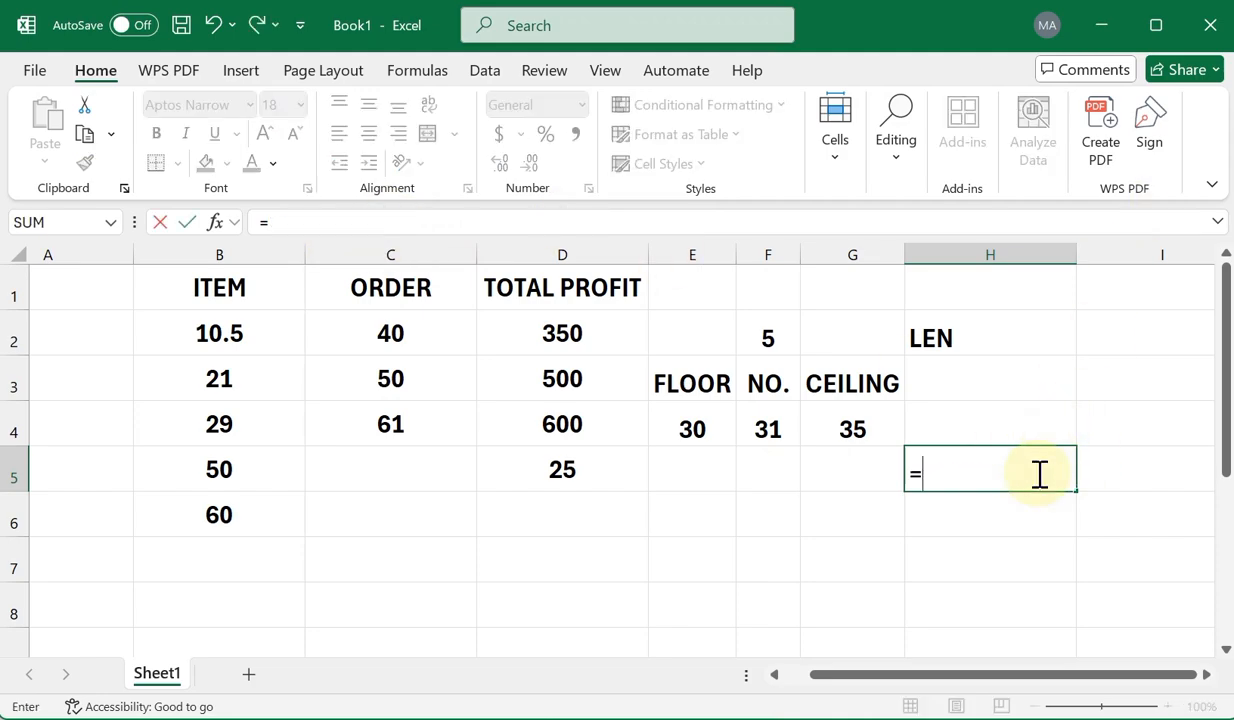
text(LEN)
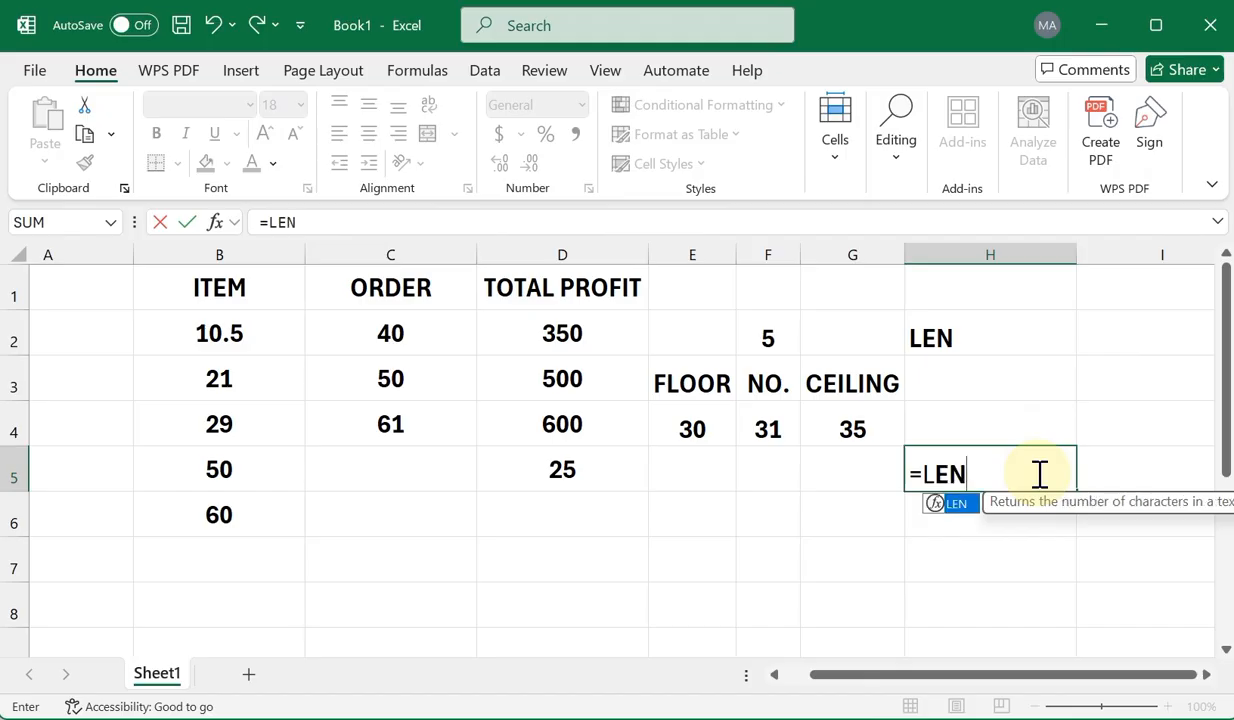
click(691, 428)
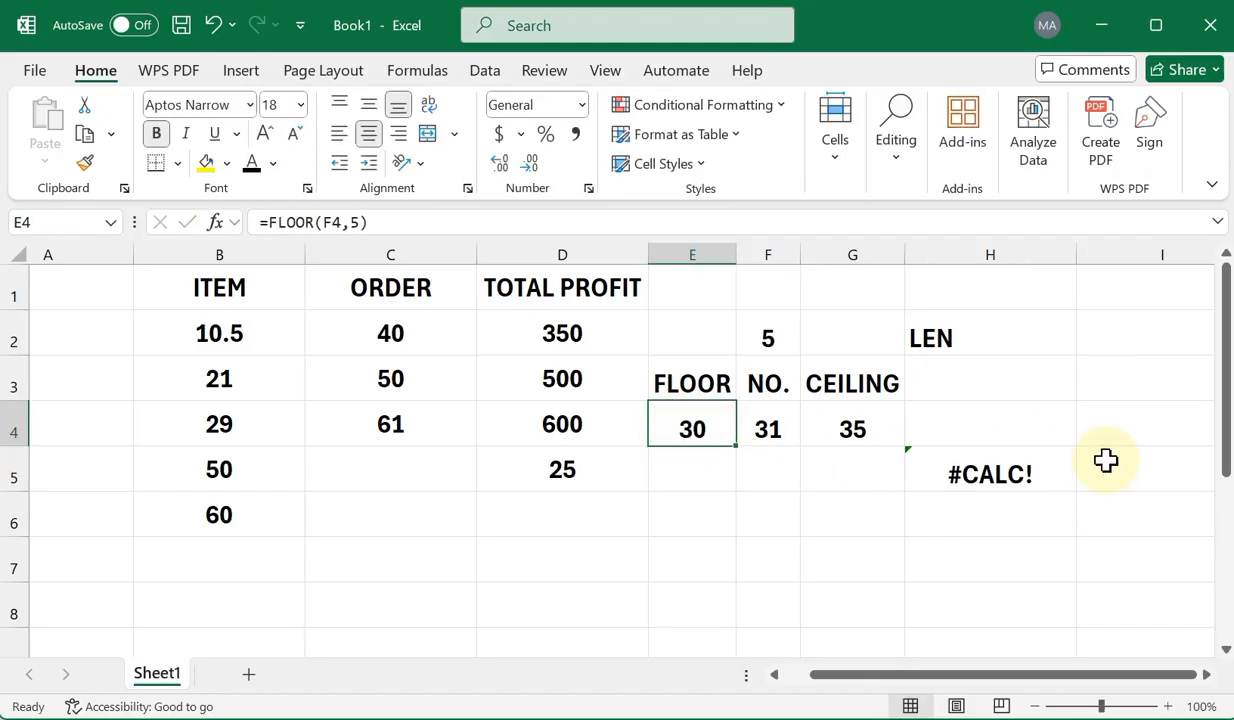
click(1022, 482)
double_click(1022, 482)
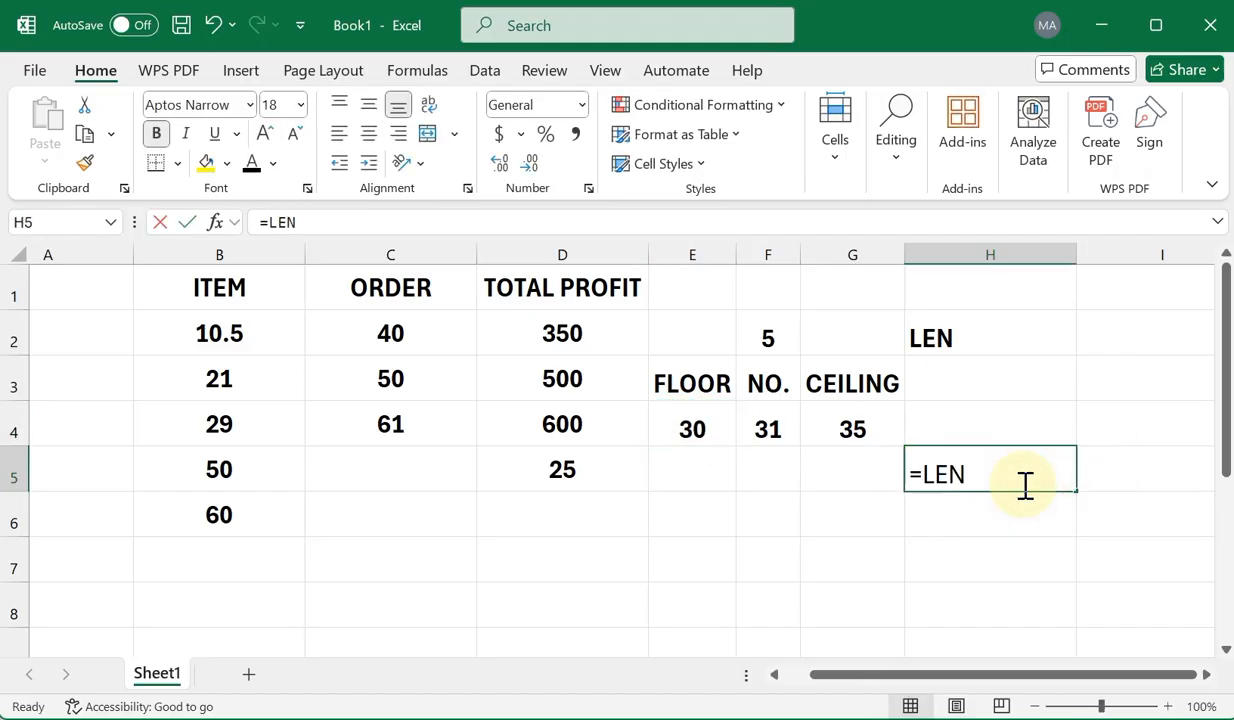
key(BackSpace)
key(BackSpace)
text(EN()
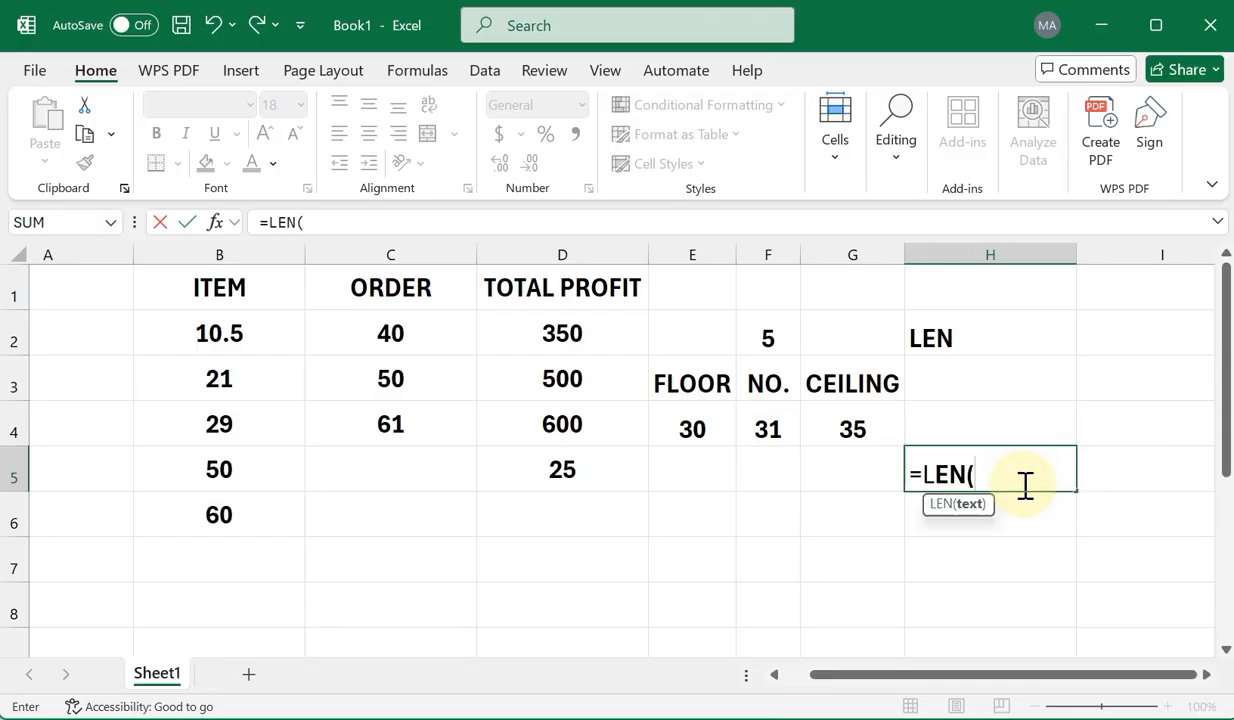
click(702, 430)
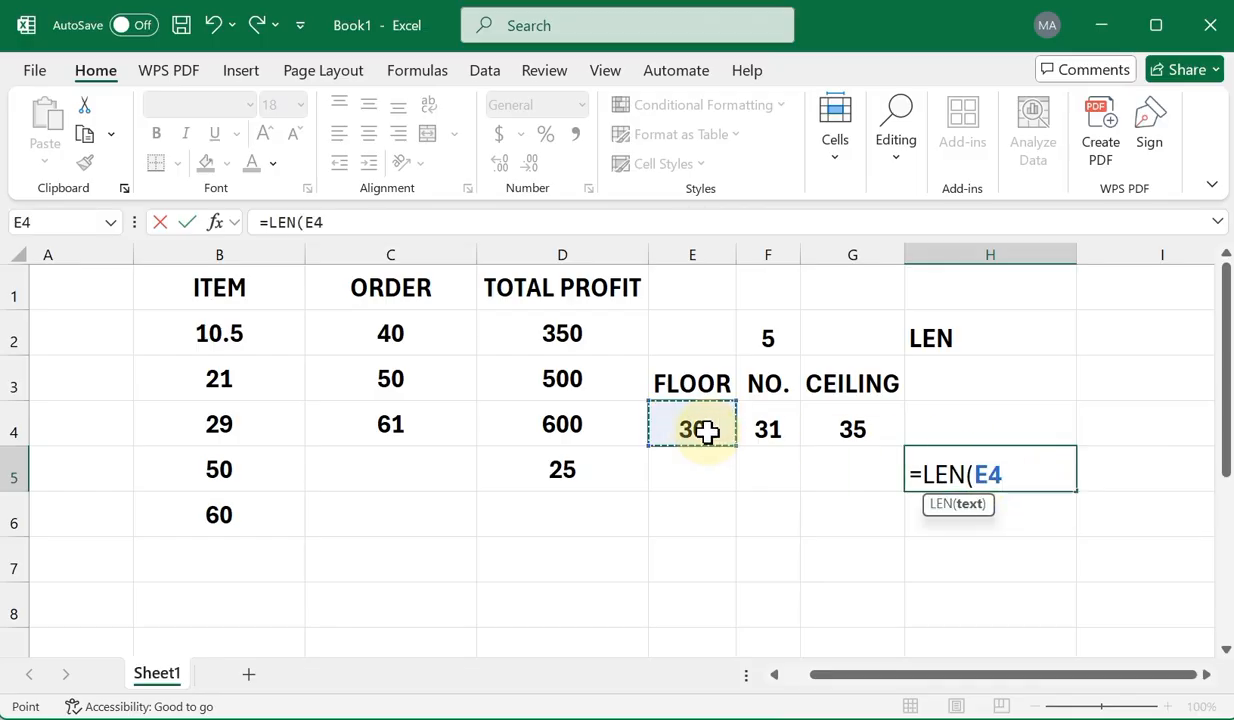
text())
key(ctrl+Return)
key(Return)
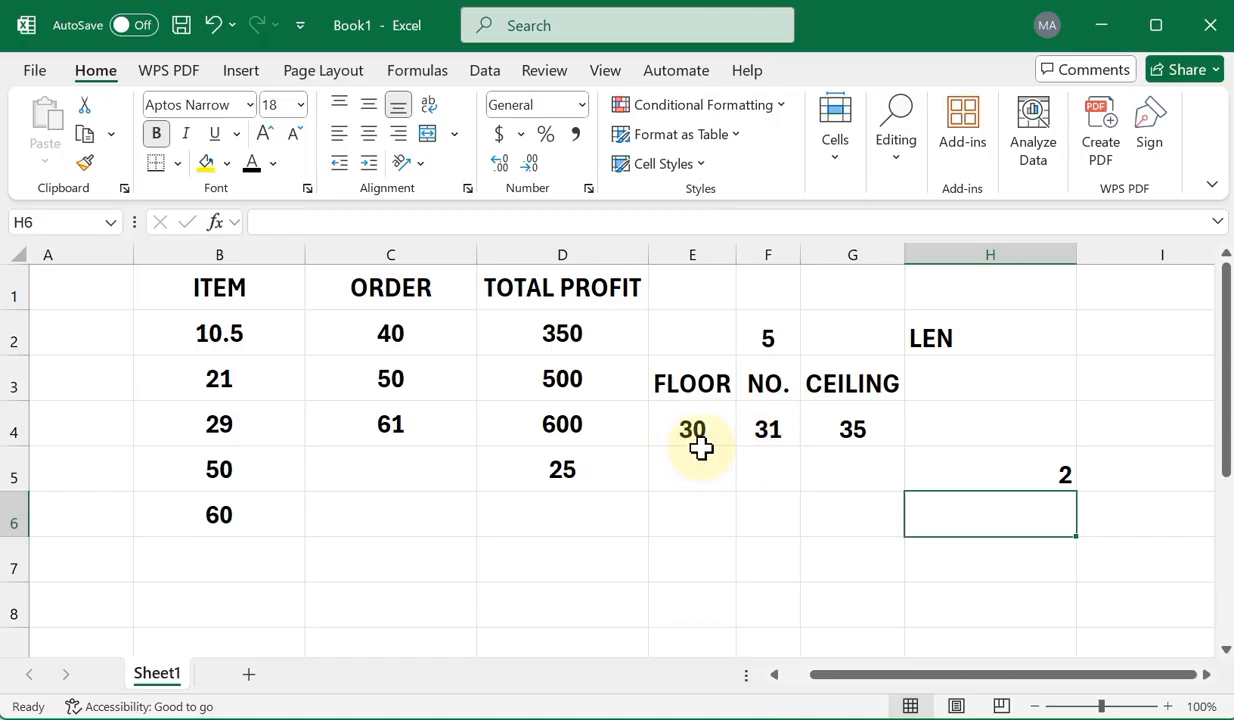
click(1036, 472)
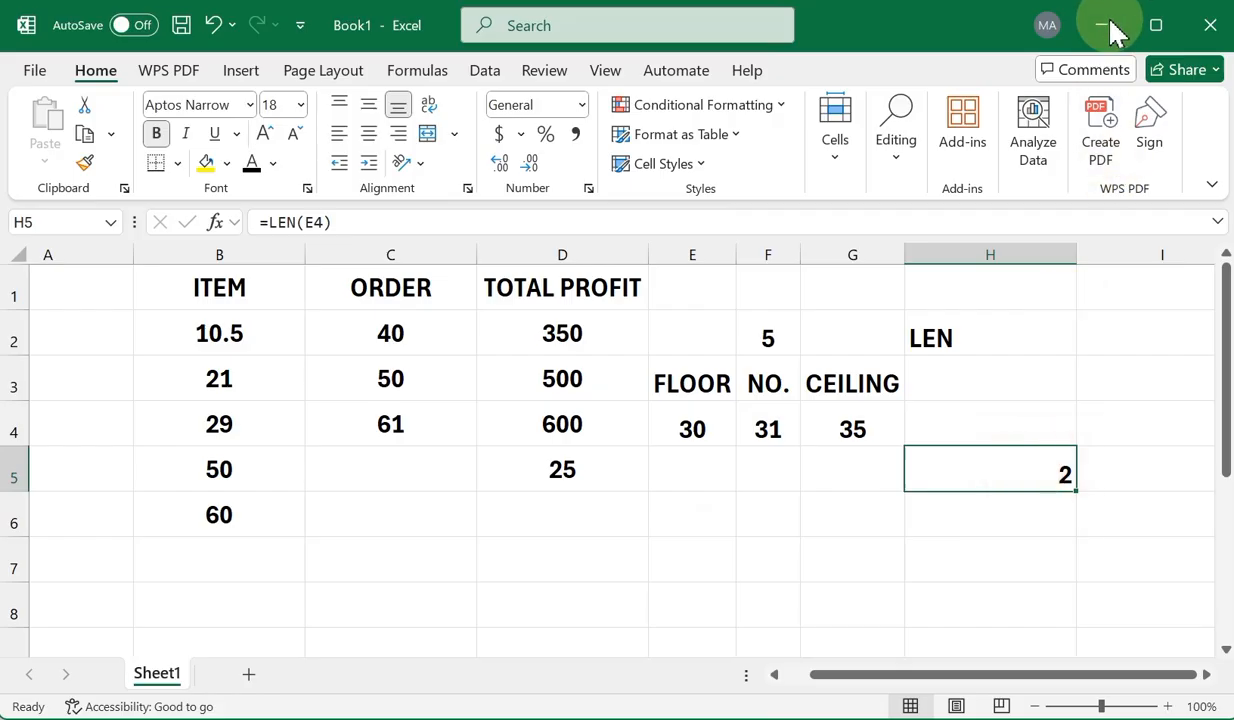
click(1065, 1)
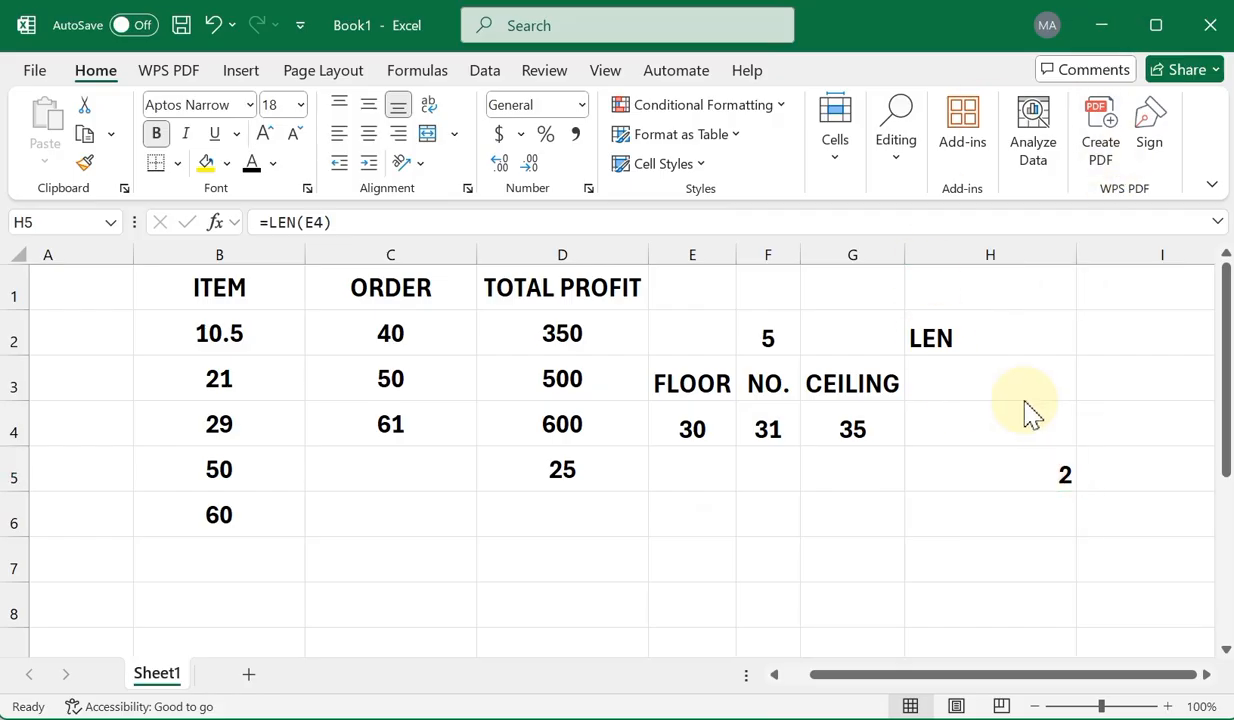
Replace the label in cell H2 with NOW
click(977, 339)
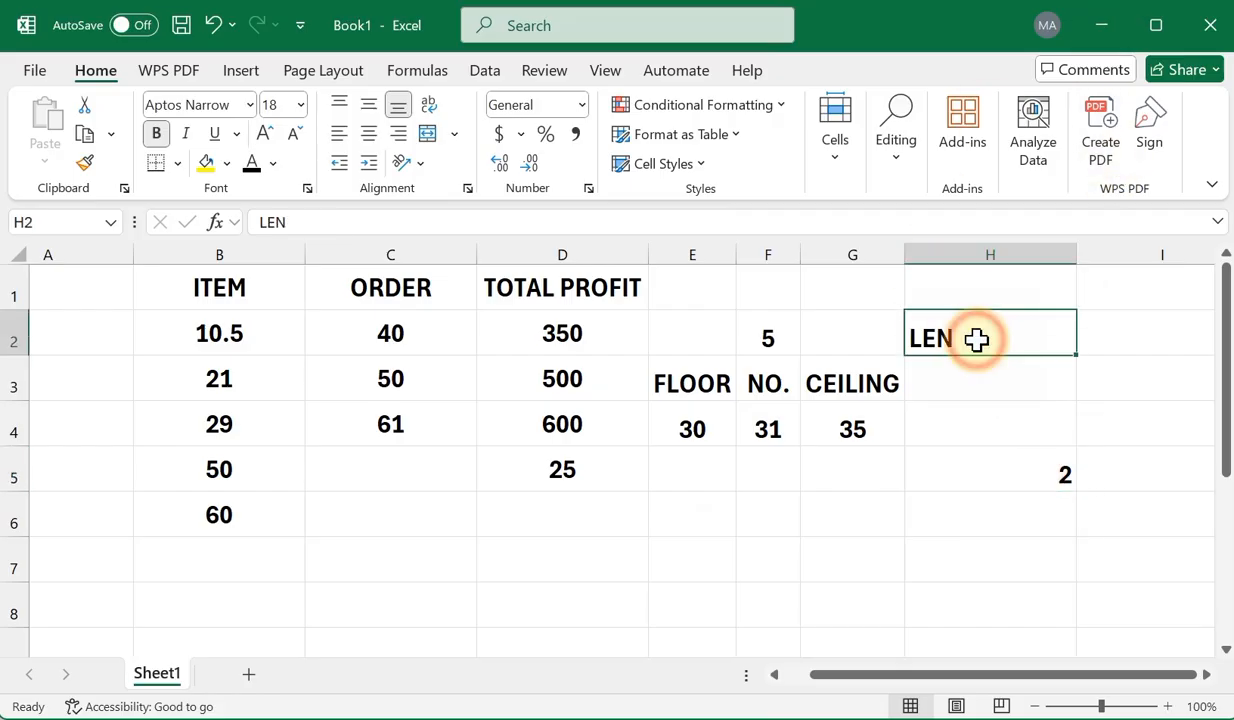
text(NOW)
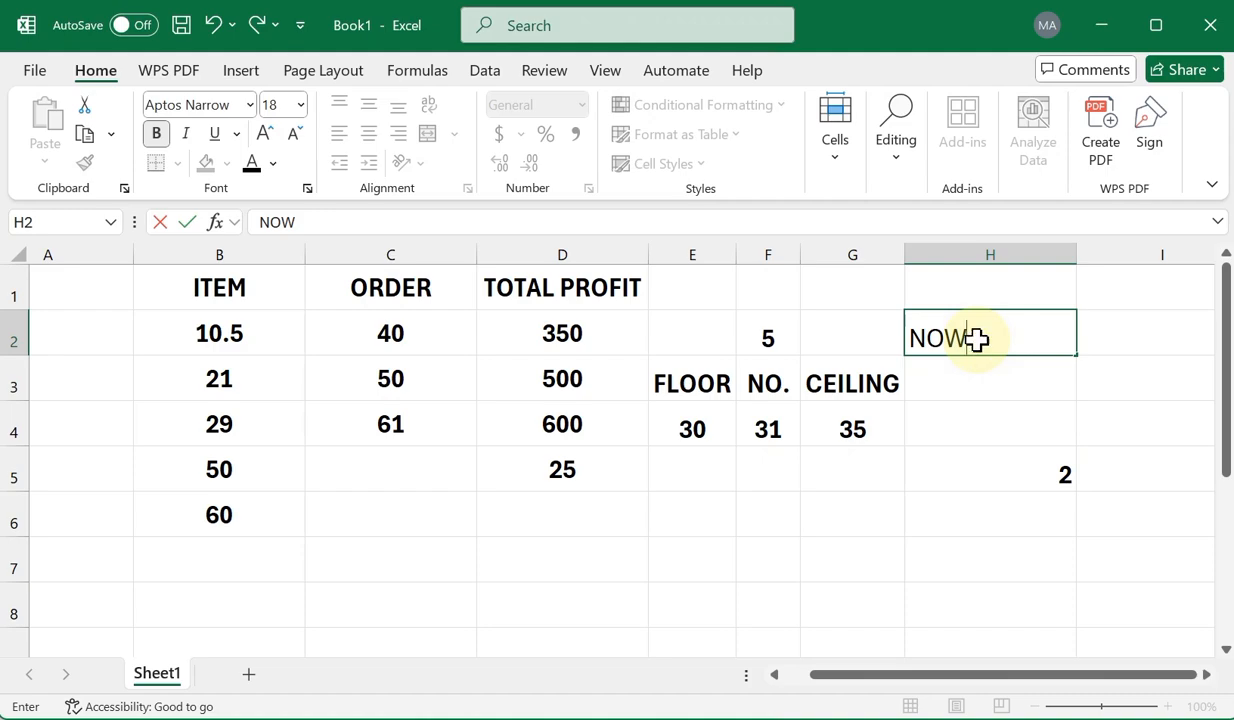
key(Return)
Enter the formula =NOW() in cell H5 and fit the width of column H to its contents
key(Down)
key(Down)
text(=)
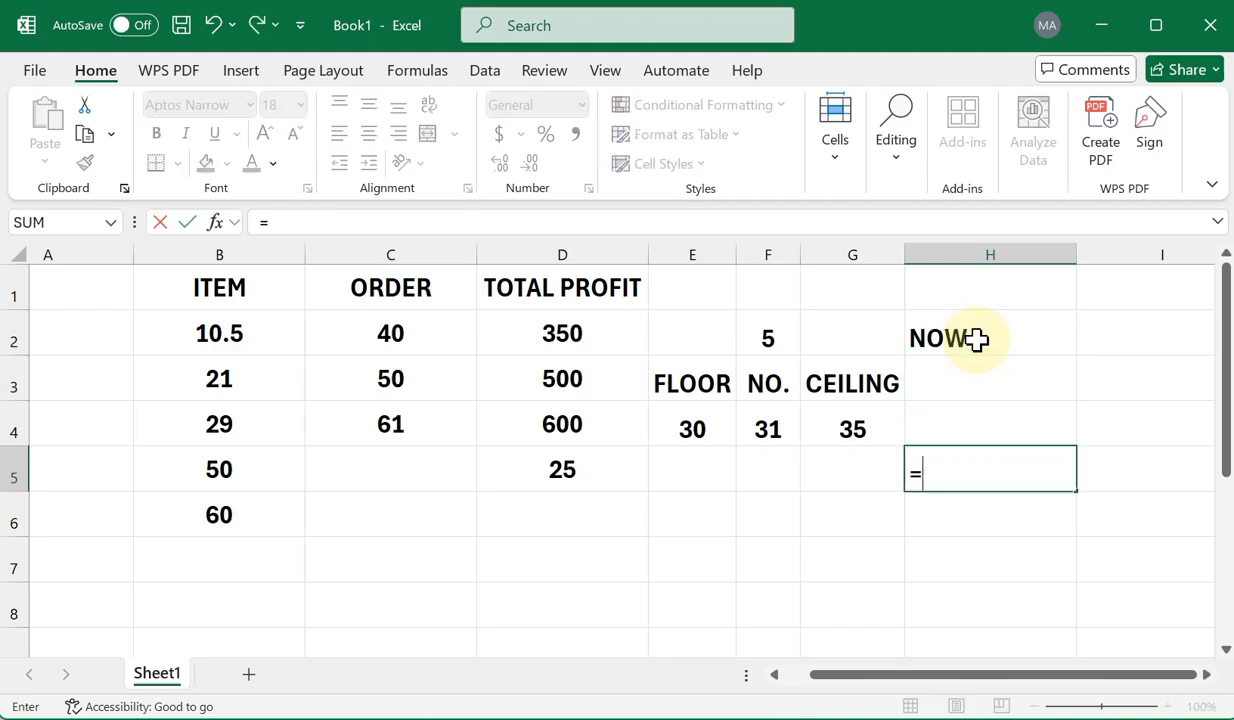
text(NOW)
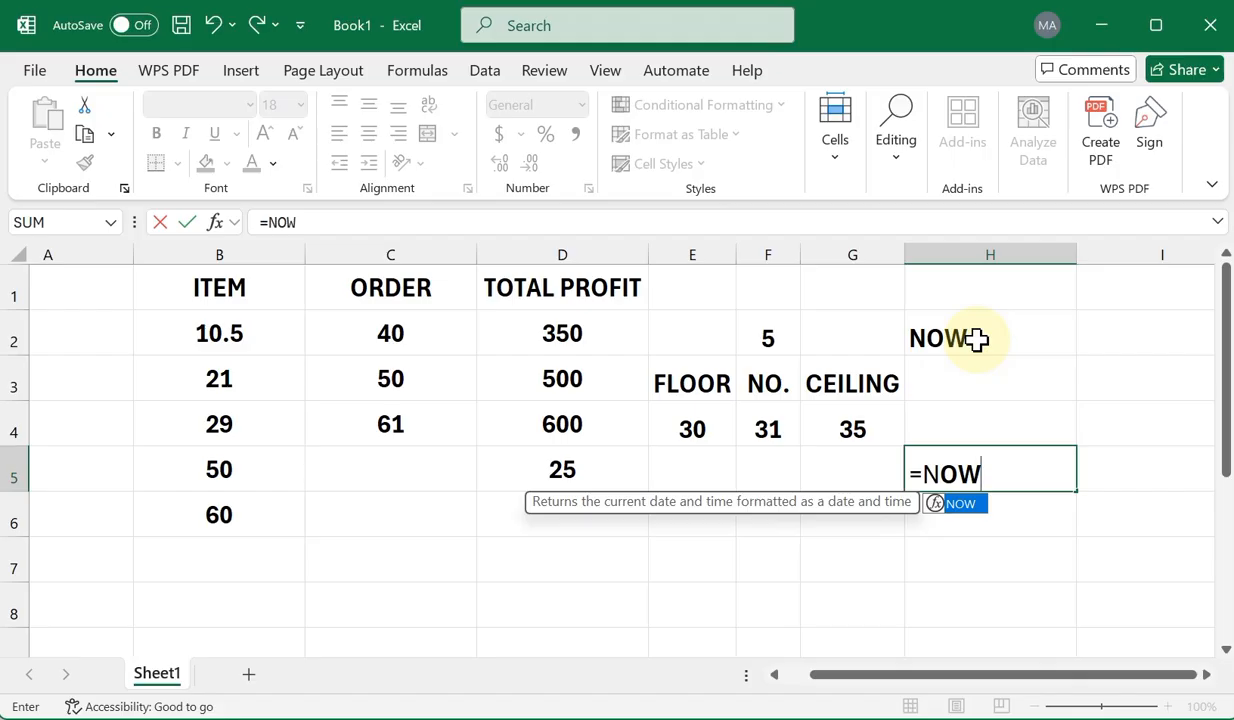
text(())
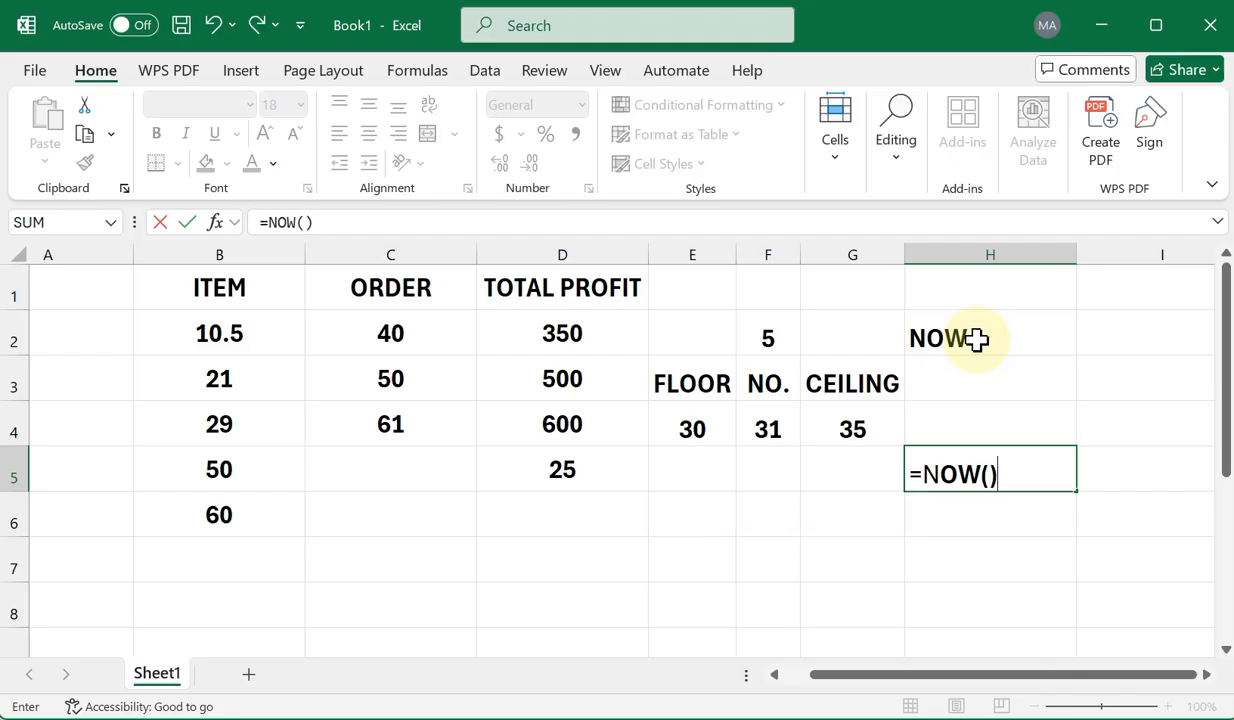
key(Return)
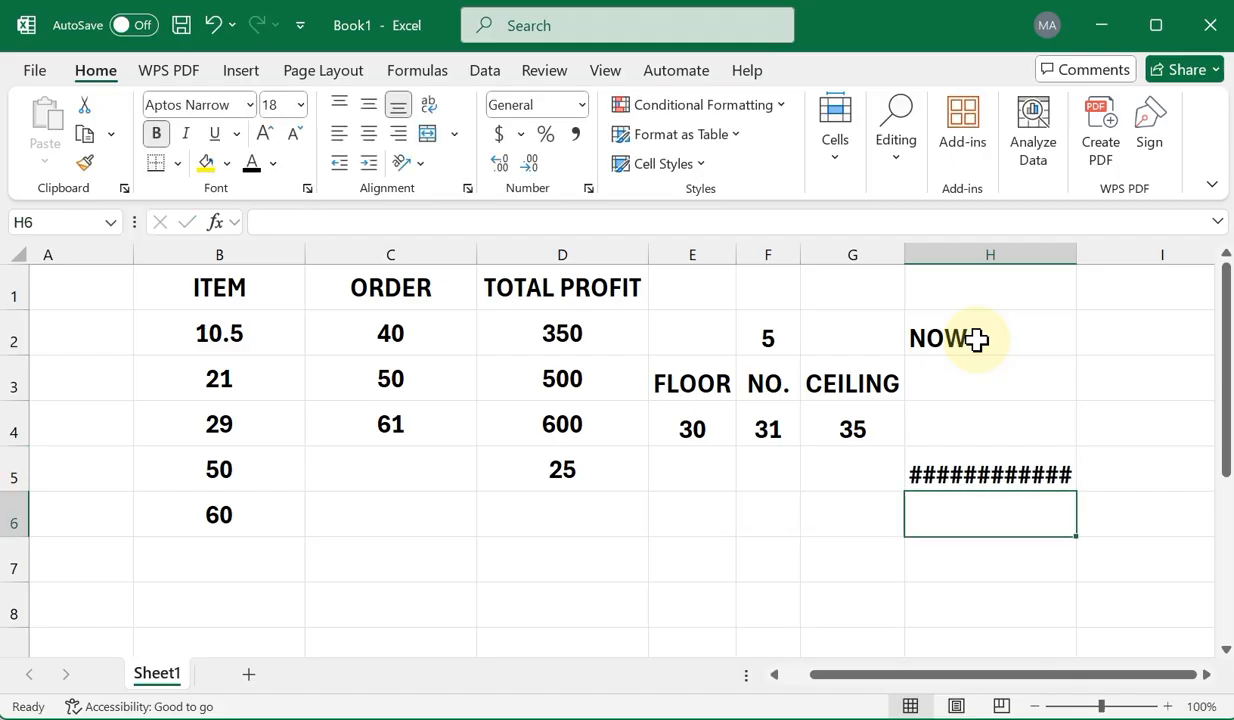
click(950, 474)
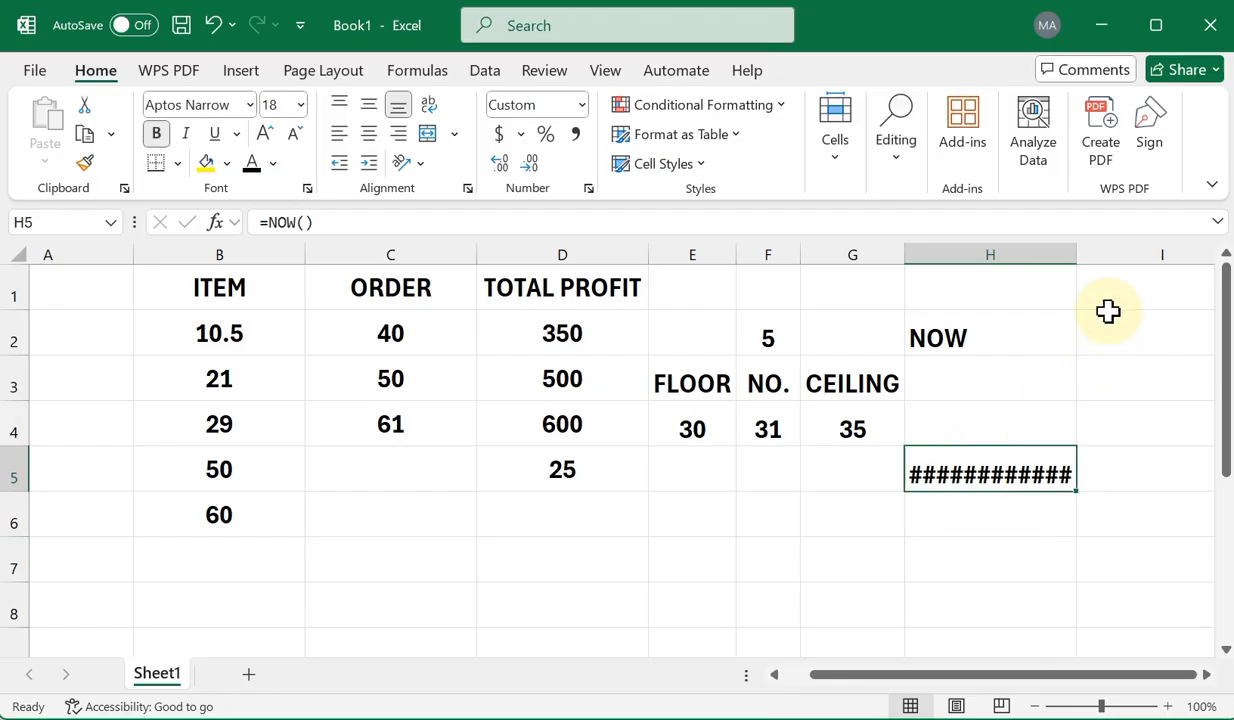
double_click(1077, 263)
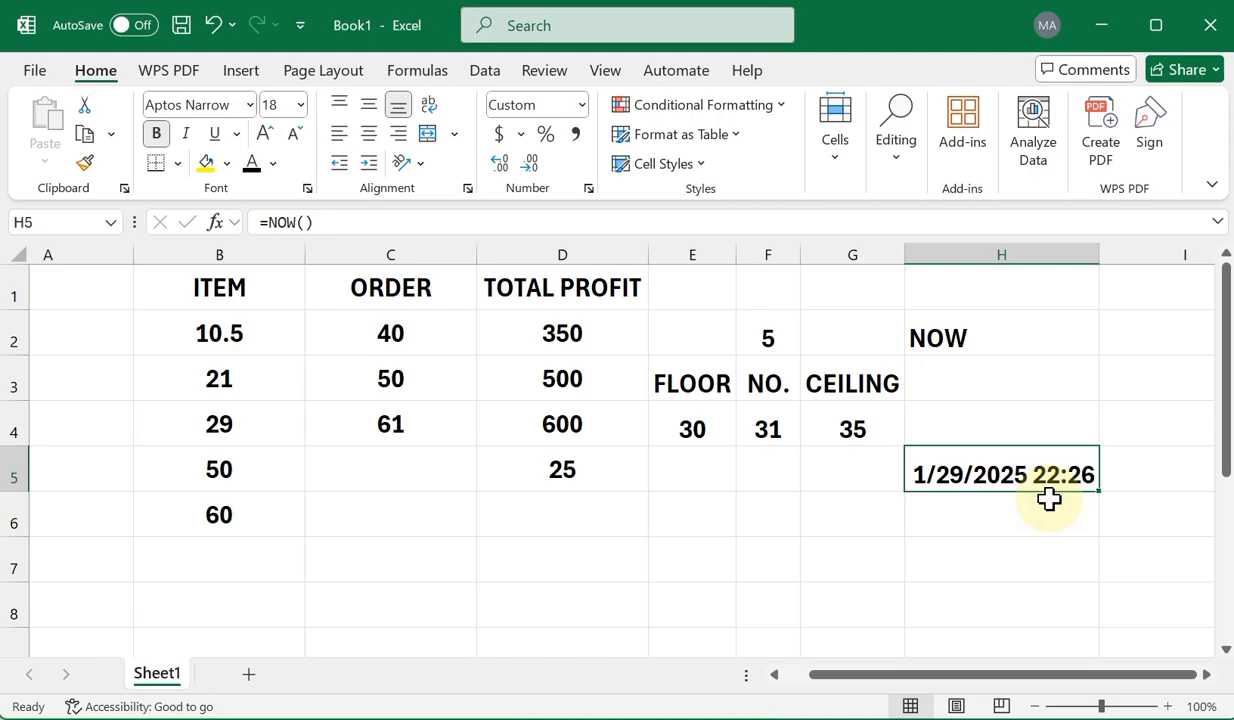
Enter a second current date and time formula, =NOW(), in cell H6
click(937, 502)
text(=)
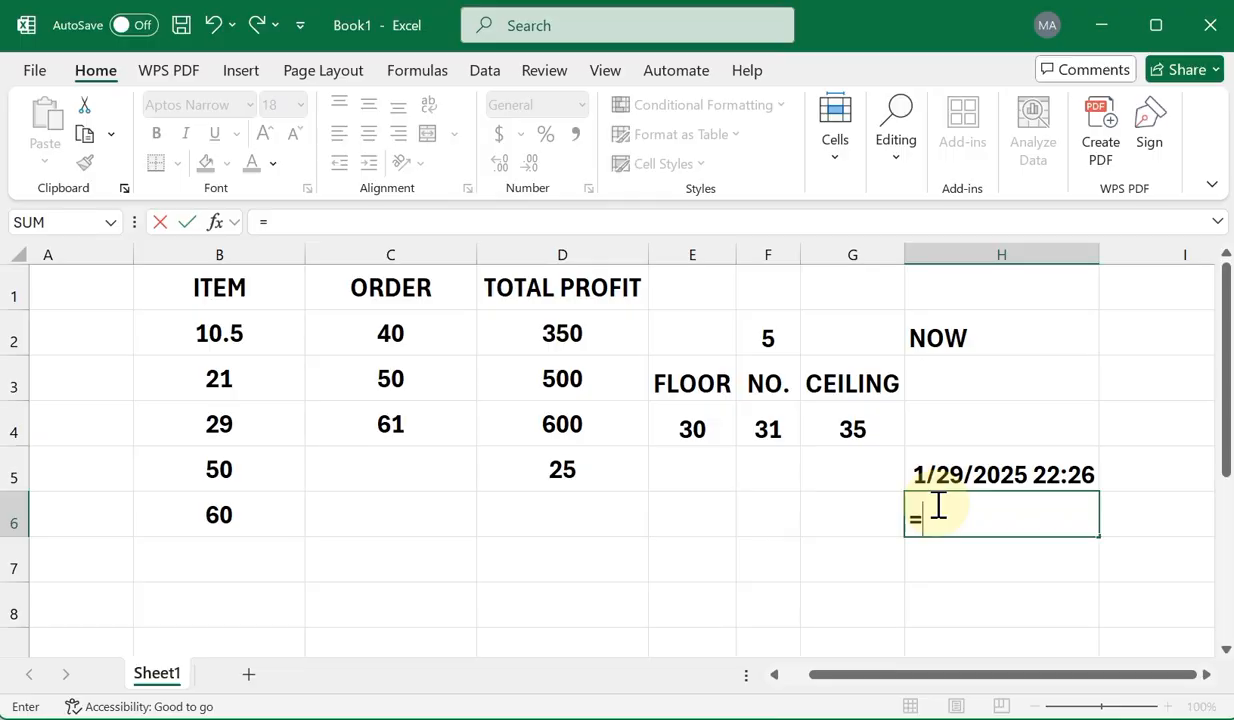
text(n)
key(BackSpace)
text(NOW)
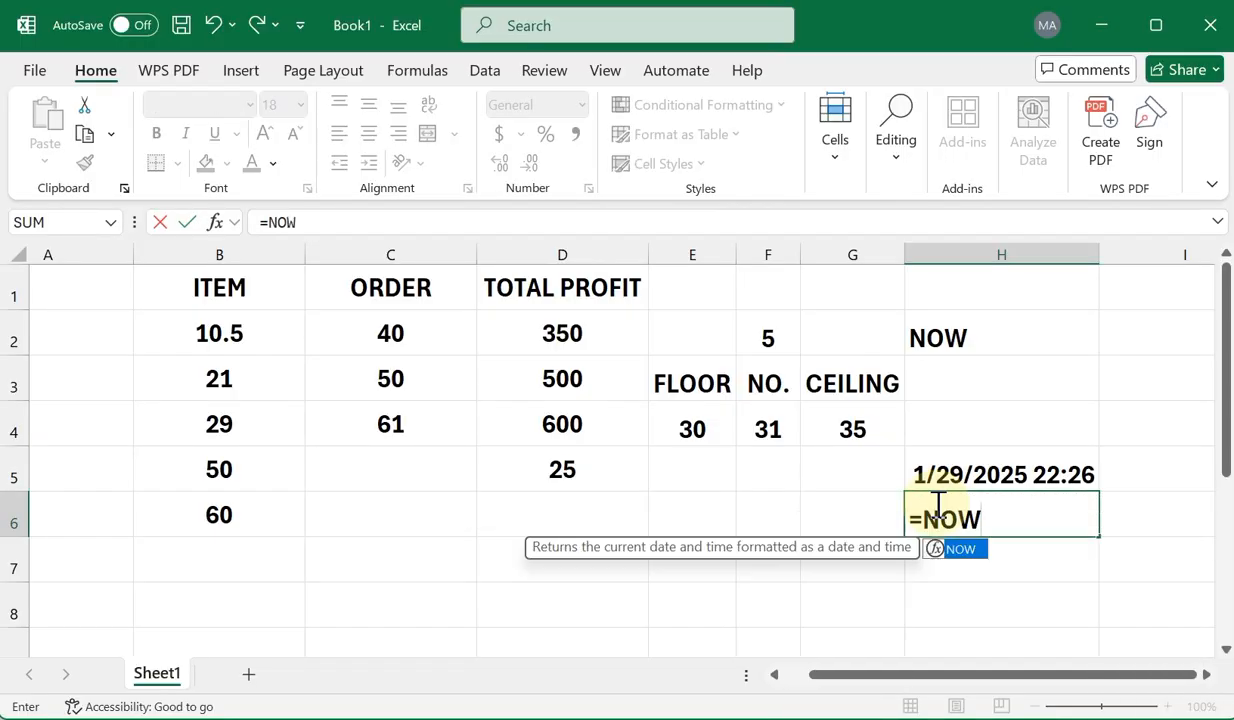
text((0)
text())
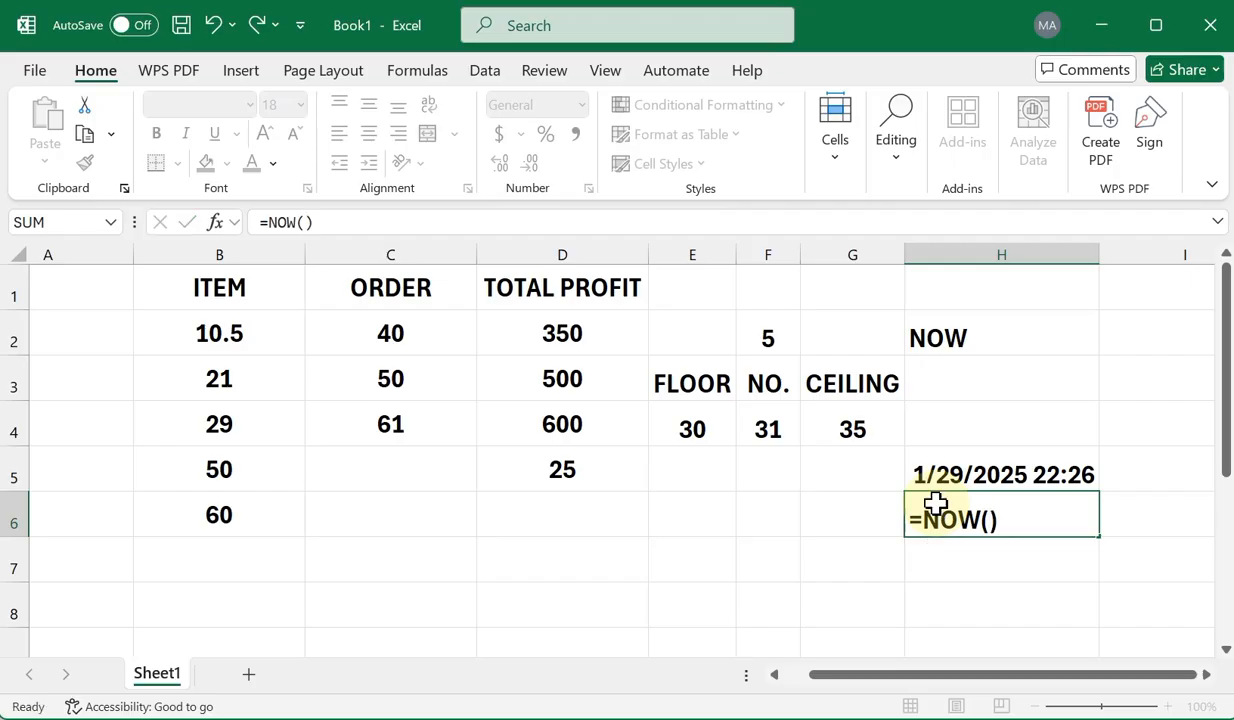
key(Return)
click(973, 517)
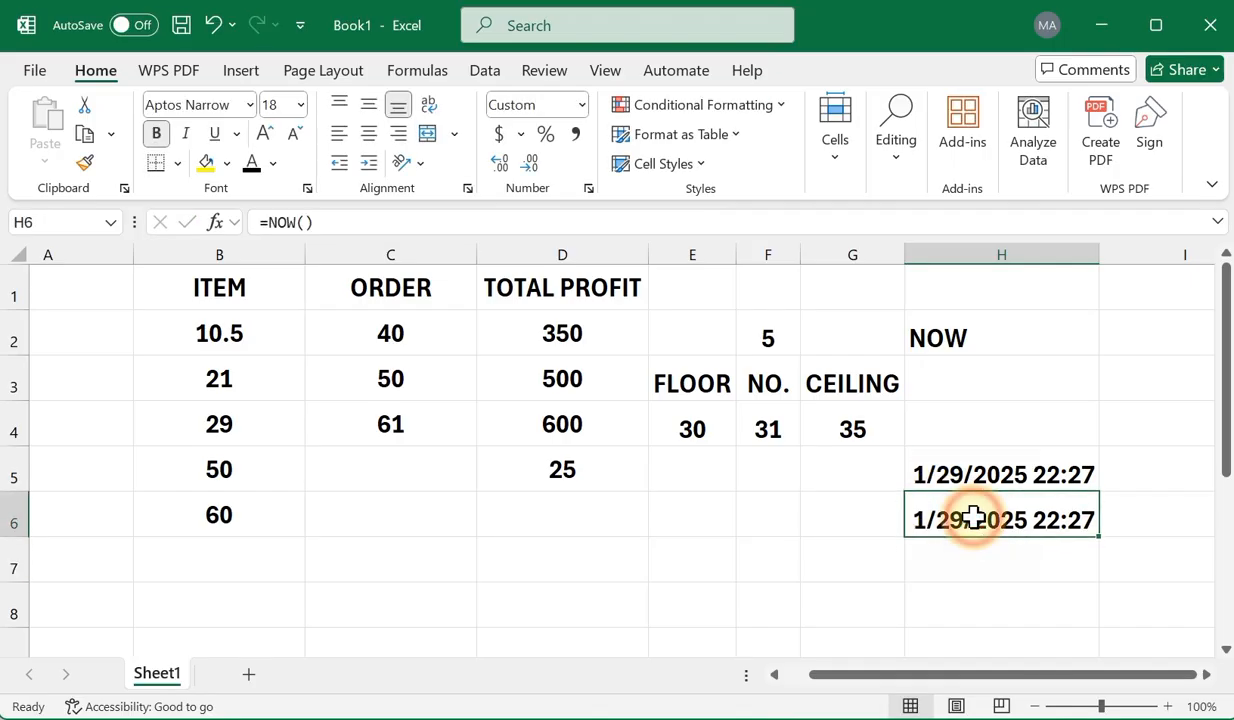
Replace the label in cell H2 with TODAY and clear the two NOW formulas from cells H5 and H6
click(972, 337)
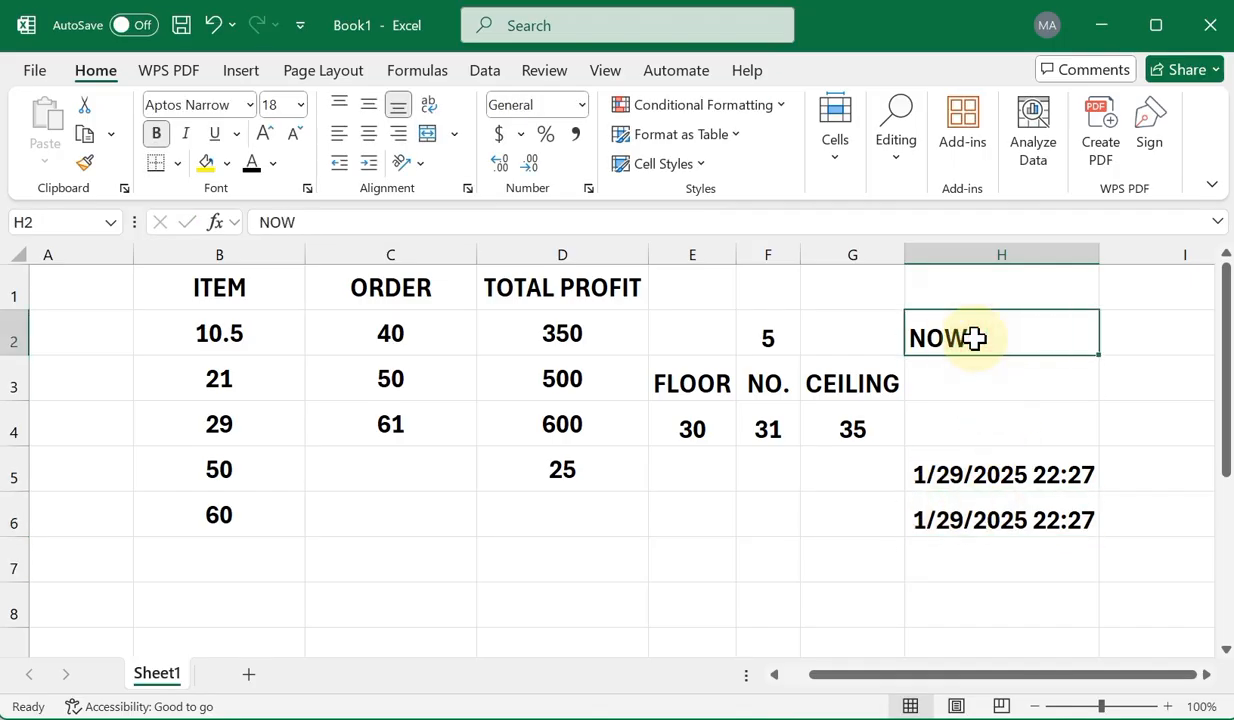
click(1100, 2)
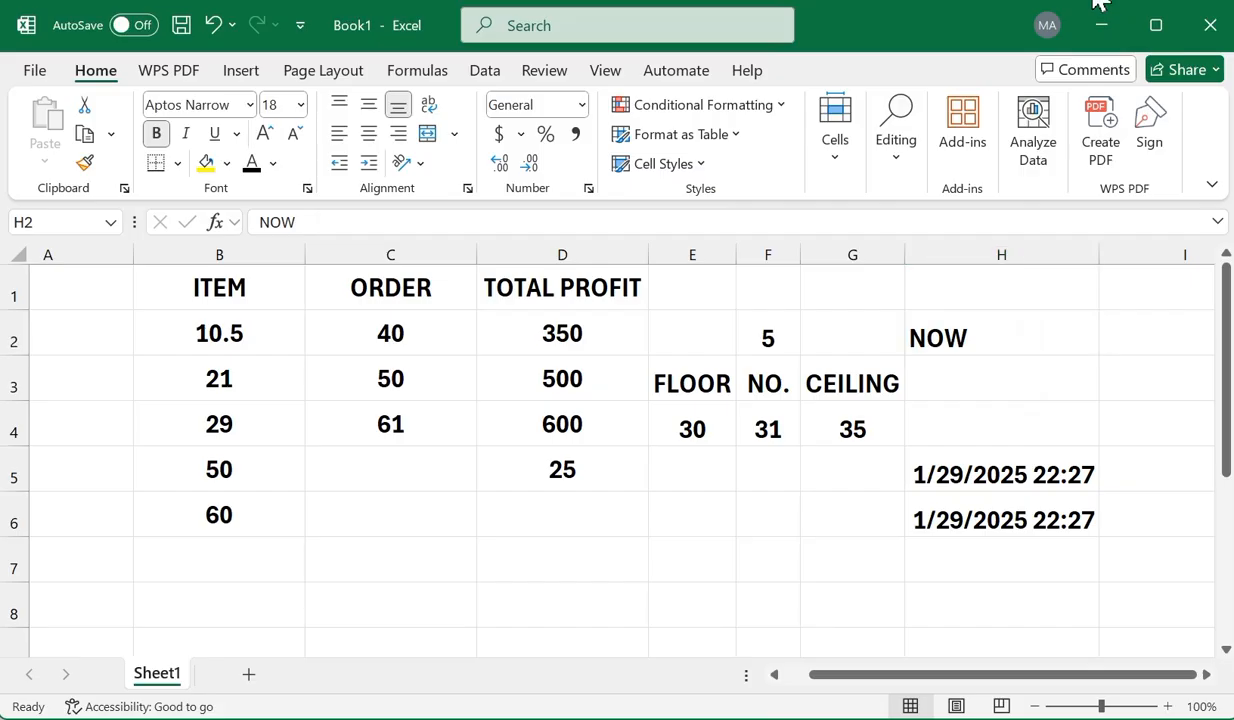
double_click(977, 340)
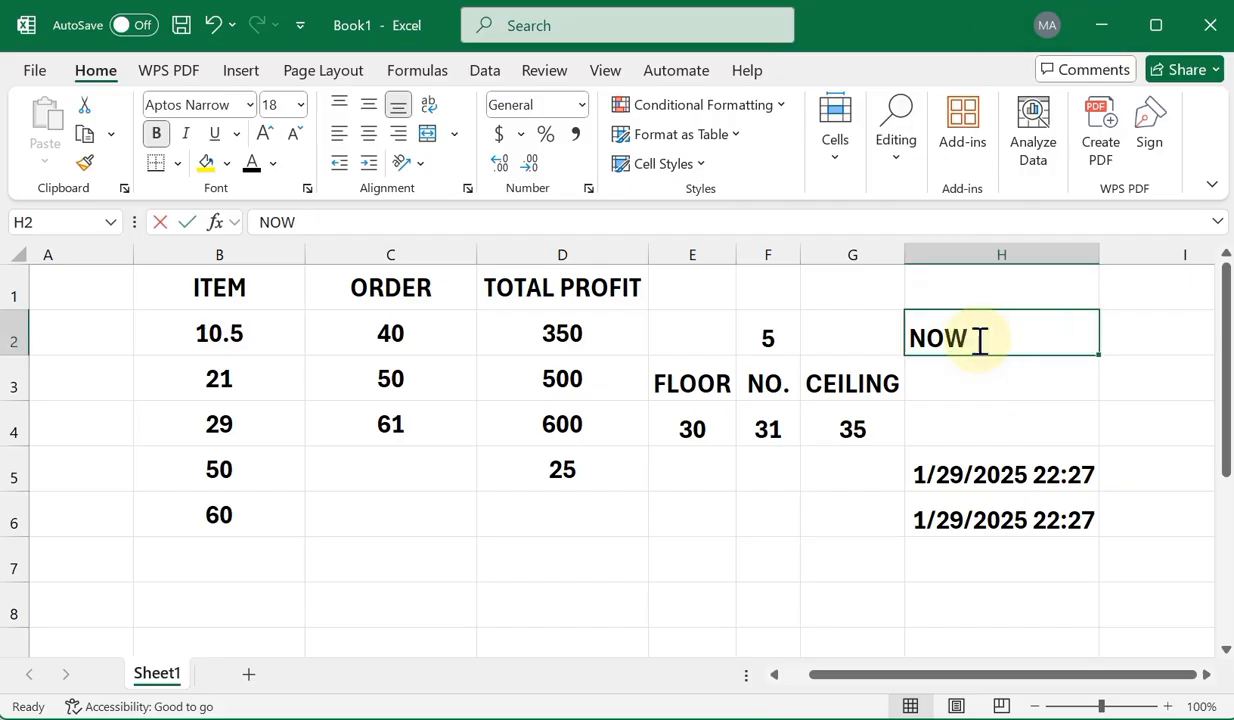
text(TO)
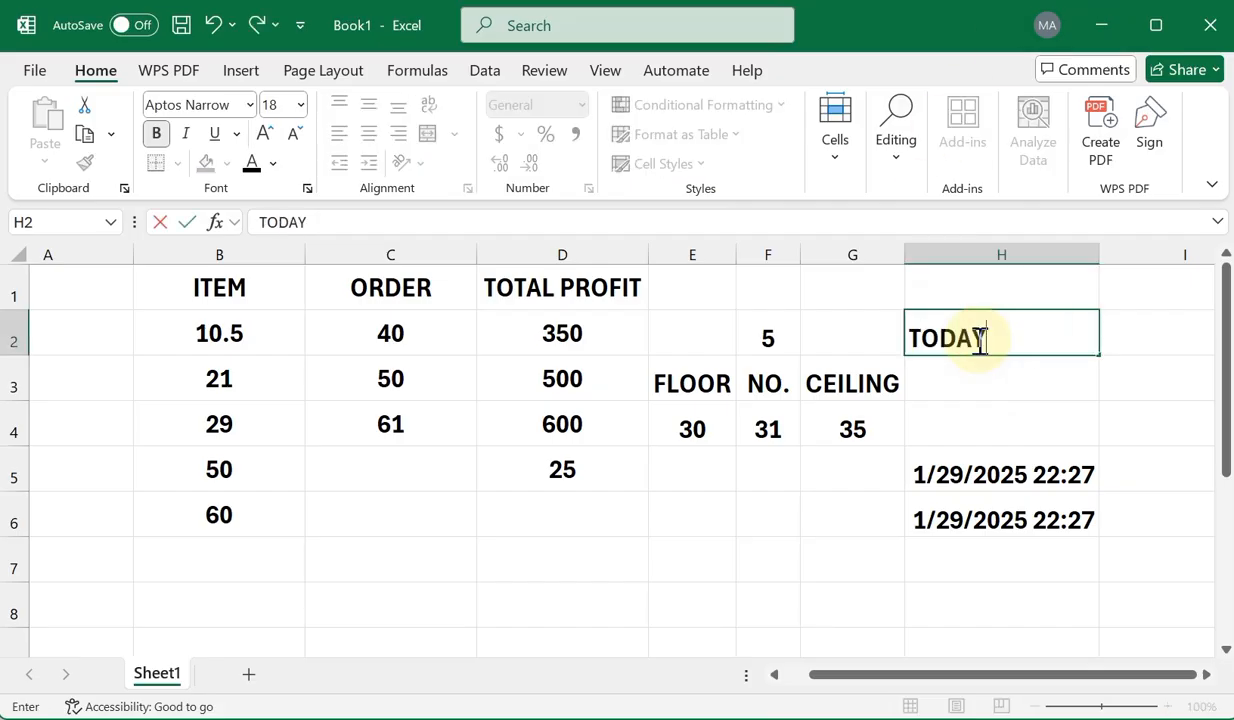
text(DAY)
drag(951, 472, 972, 518)
key(Delete)
Return the current date in cell H5 with the formula =TODAY()
click(965, 462)
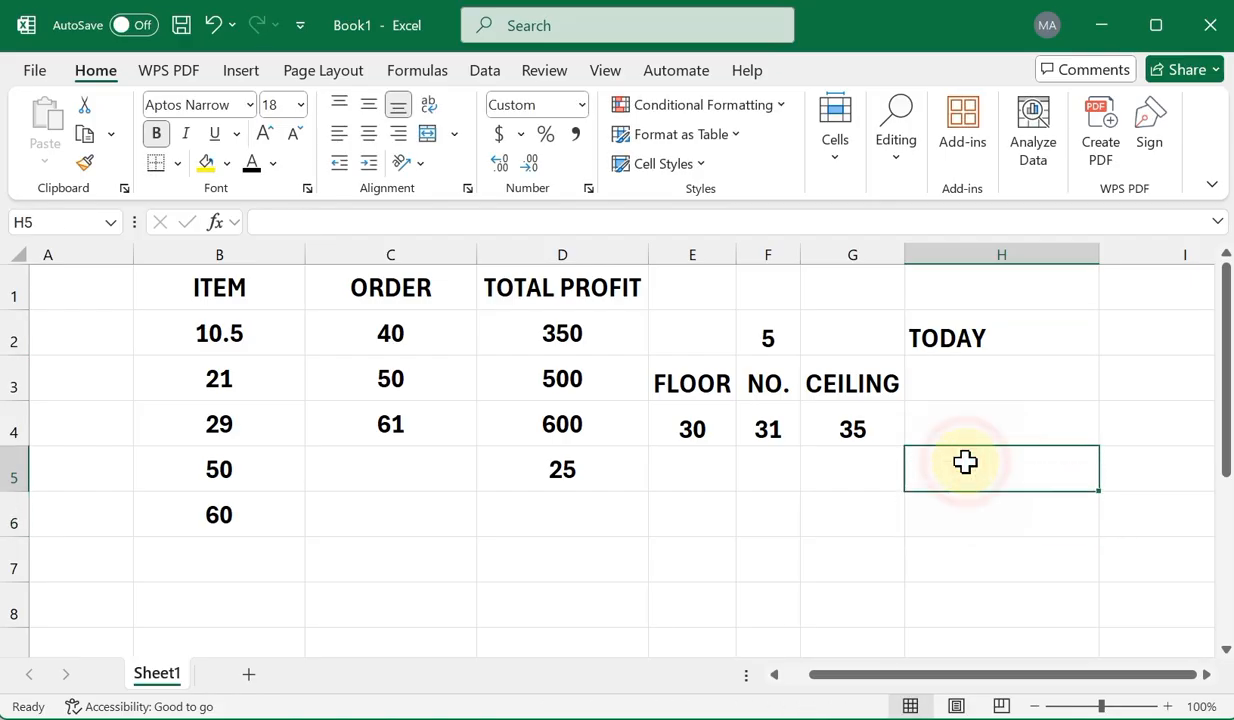
text(=TOFAY)
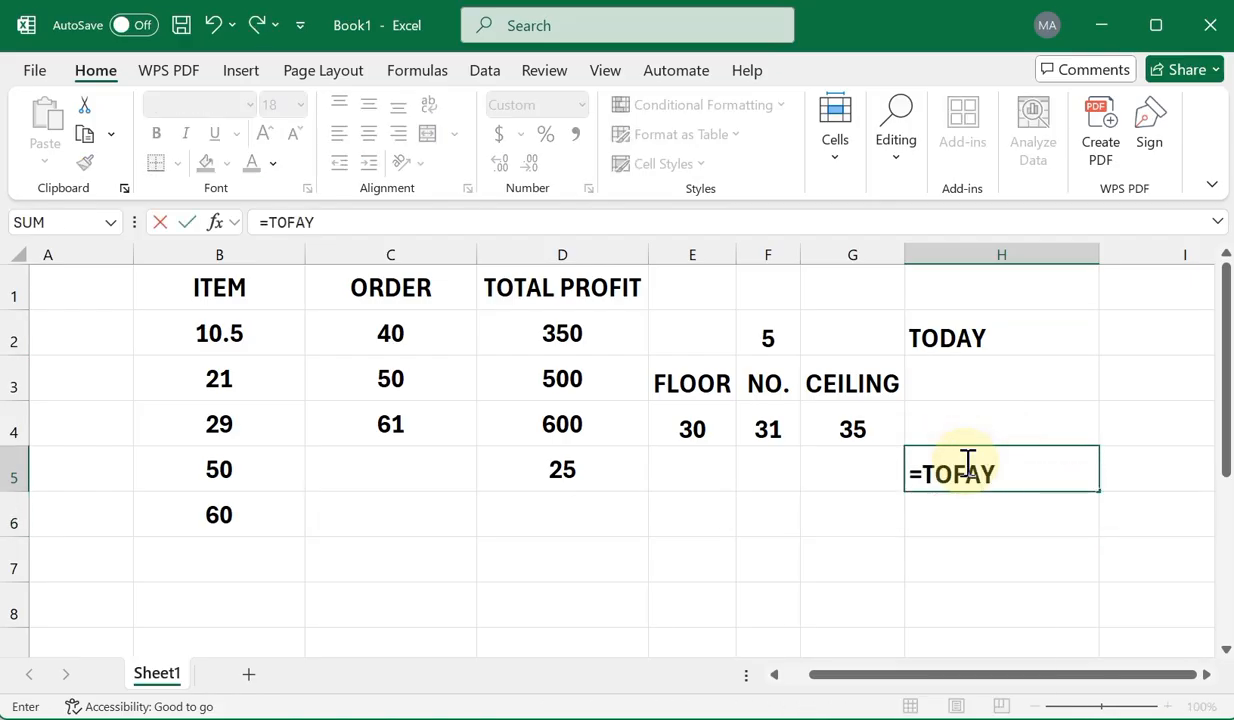
key(BackSpace)
key(BackSpace)
key(BackSpace)
key(BackSpace)
text(DAY)
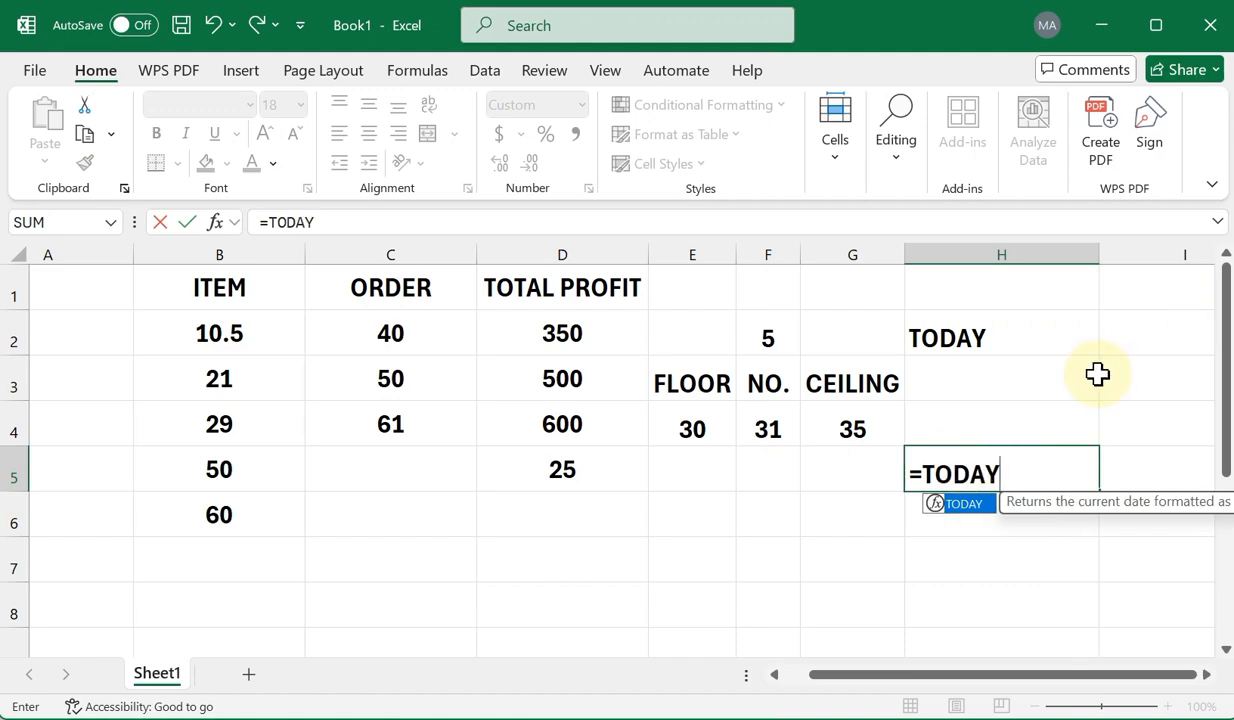
text(())
key(Return)
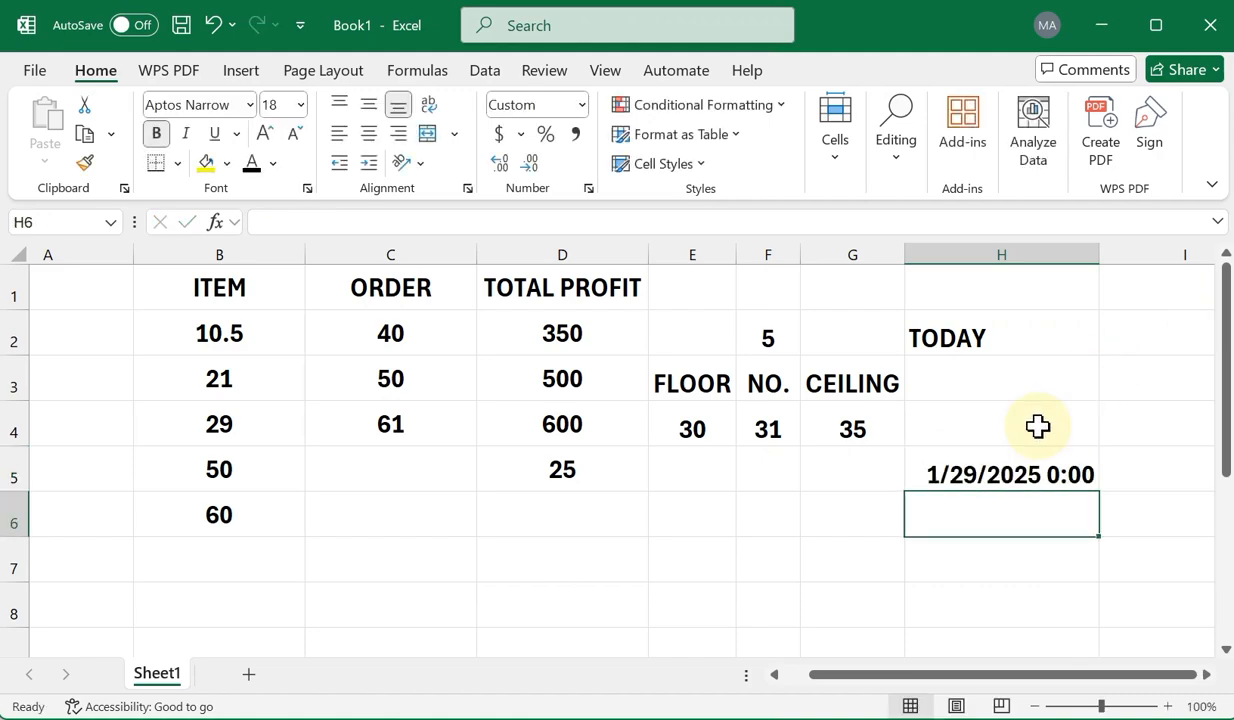
click(982, 472)
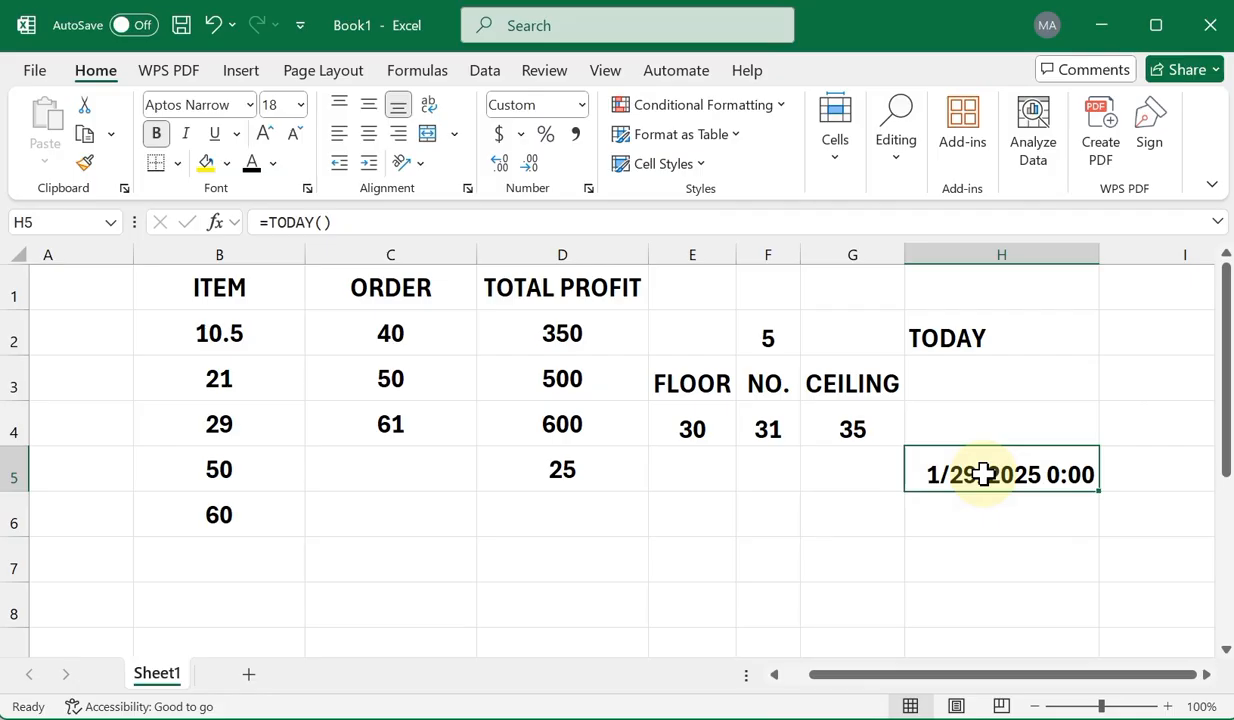